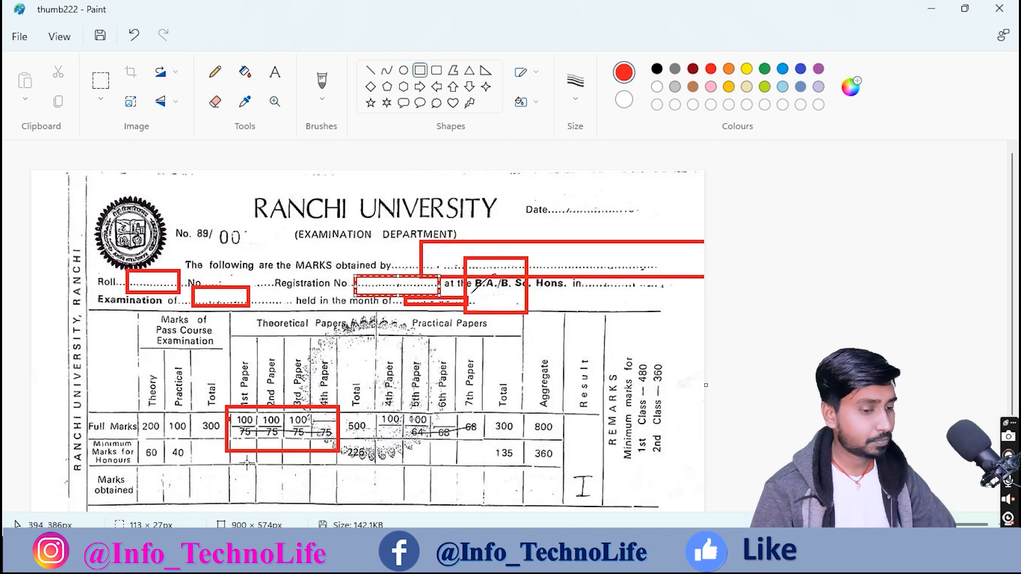
Step: Undo the red rectangles around the Marks obtained row and the seal so the scan is clean
drag(134, 467, 564, 501)
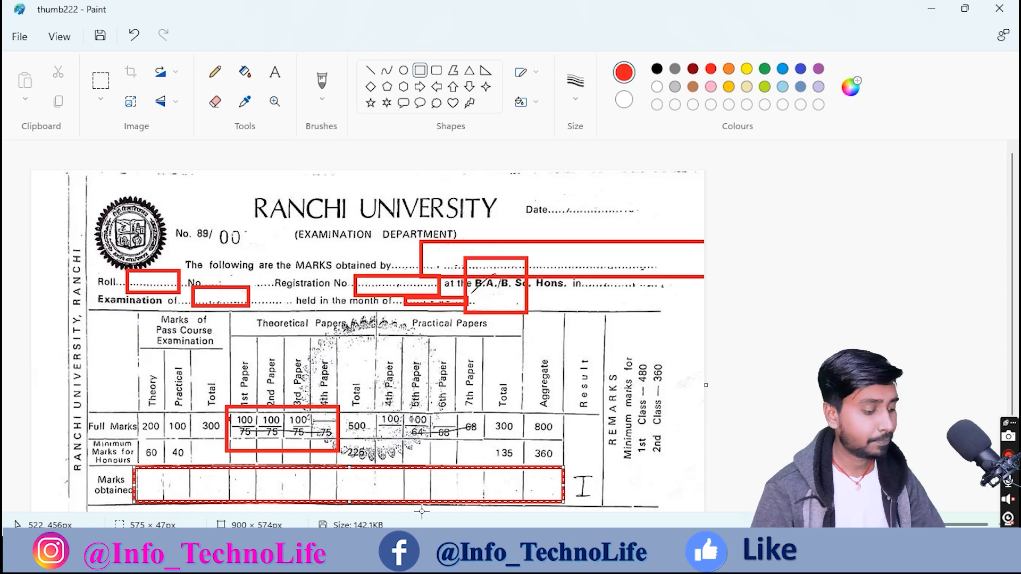
key(ctrl+z)
key(ctrl+z)
key(ctrl+z)
key(ctrl+z)
key(ctrl+z)
key(ctrl+z)
key(ctrl+z)
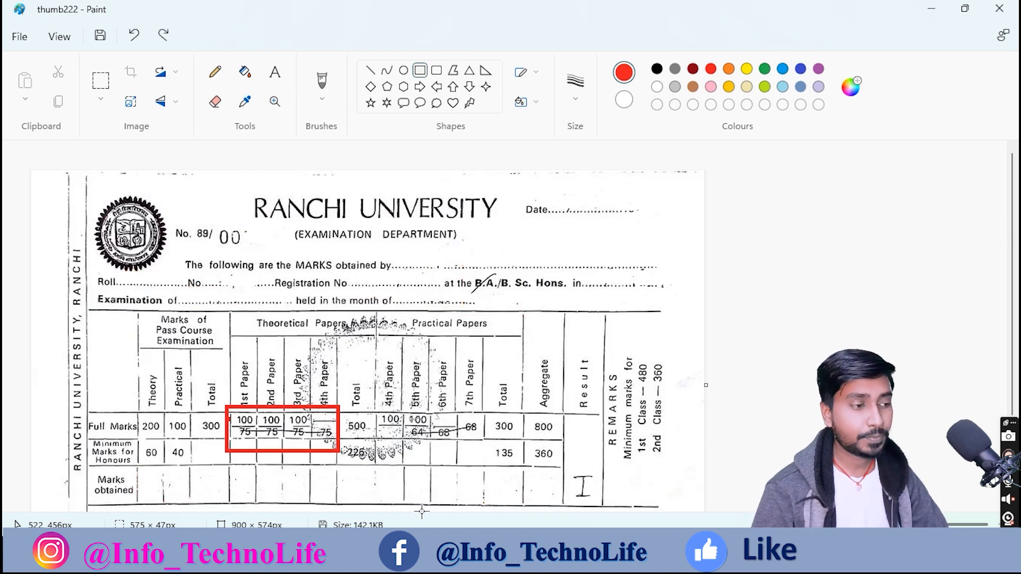
key(ctrl+z)
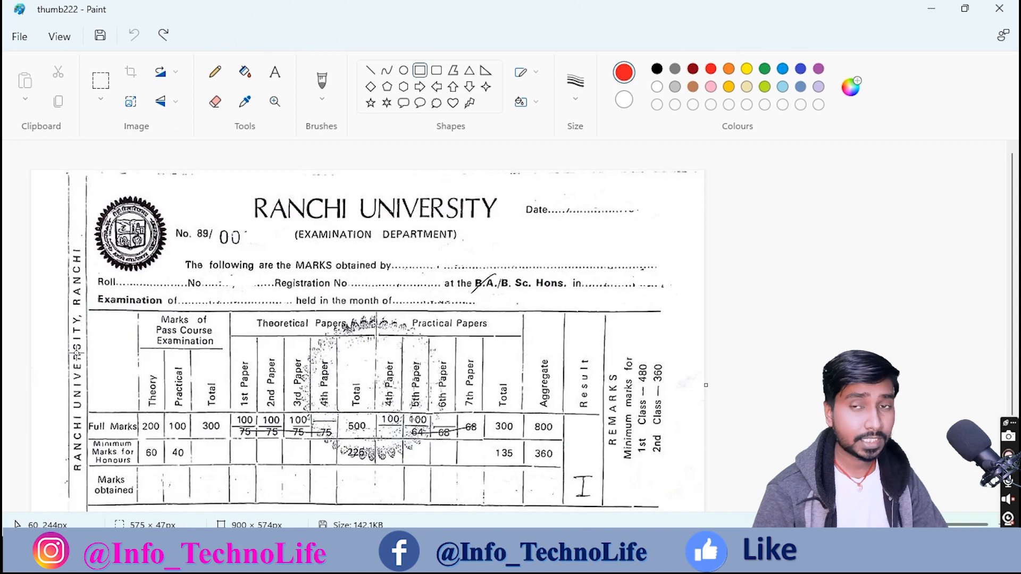
drag(92, 187, 176, 285)
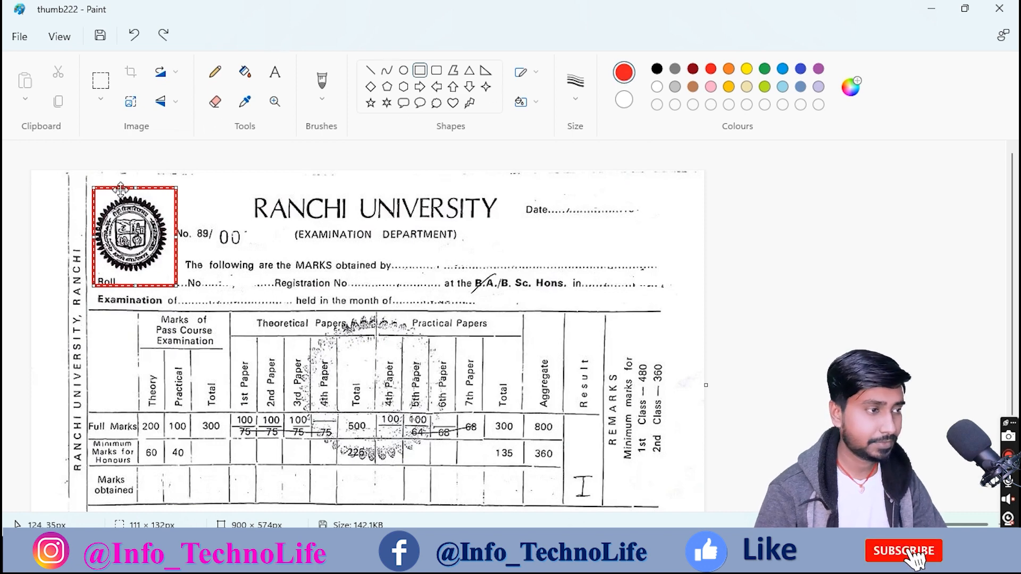
key(ctrl+z)
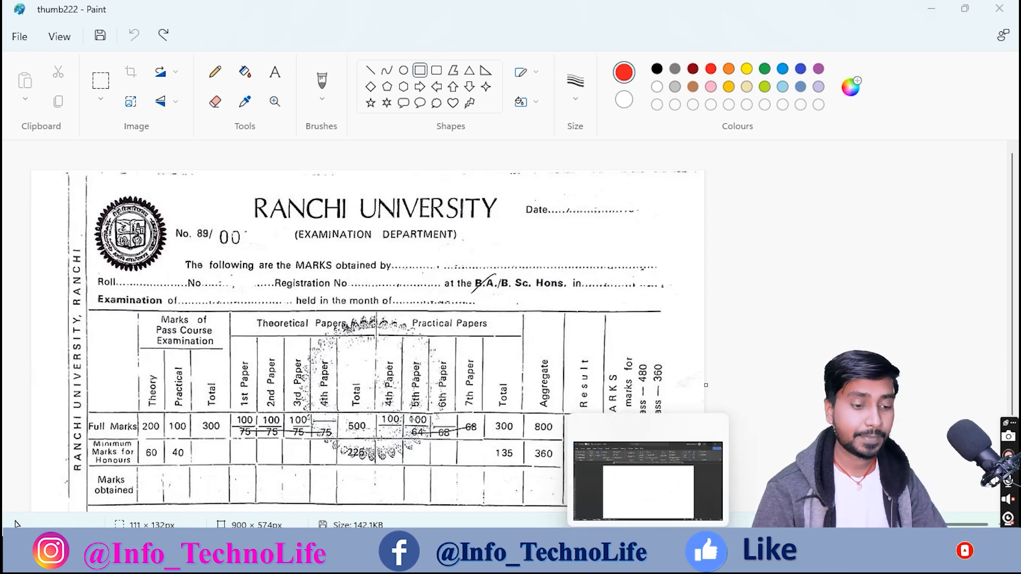
Step: Switch to the blank Word Document1 and look over its empty page
click(641, 554)
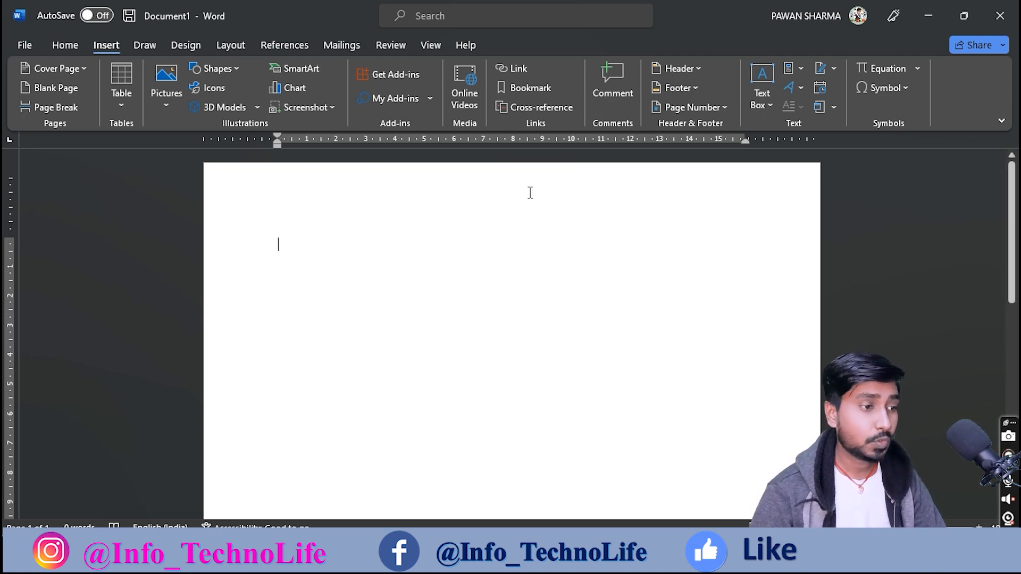
scroll(435, 312, down, 3)
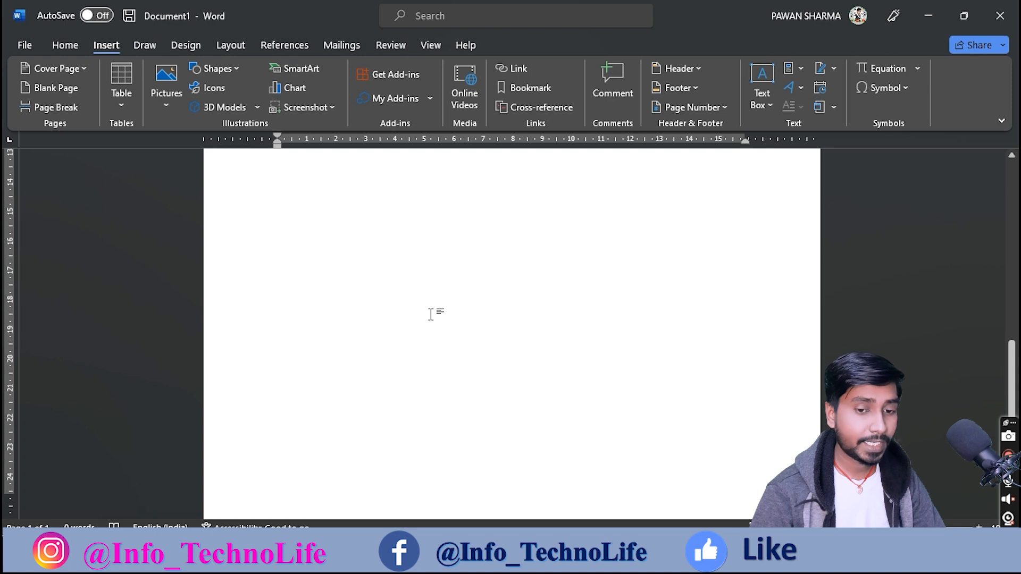
scroll(430, 310, up, 3)
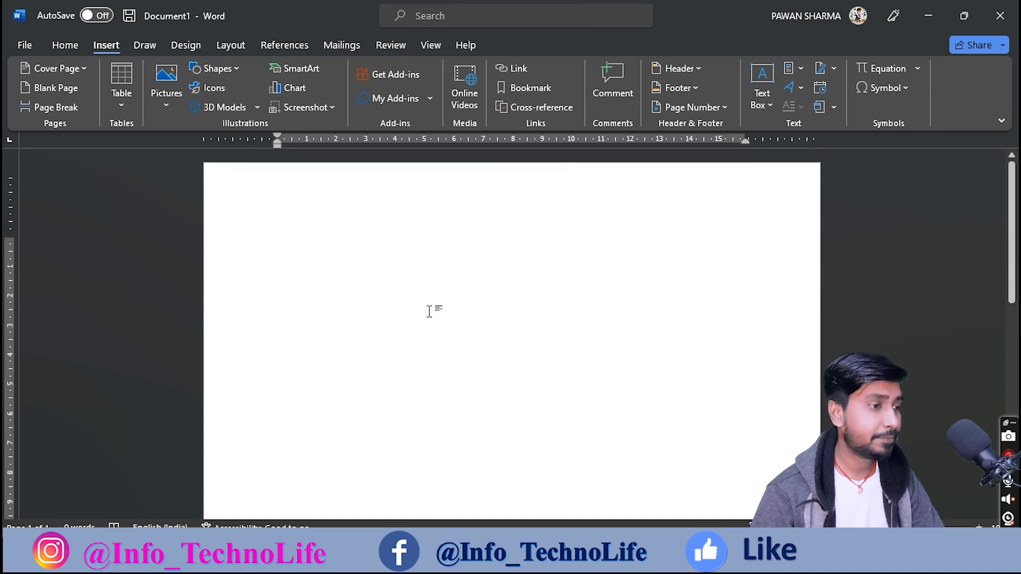
scroll(430, 312, up, 1)
scroll(429, 312, down, 5)
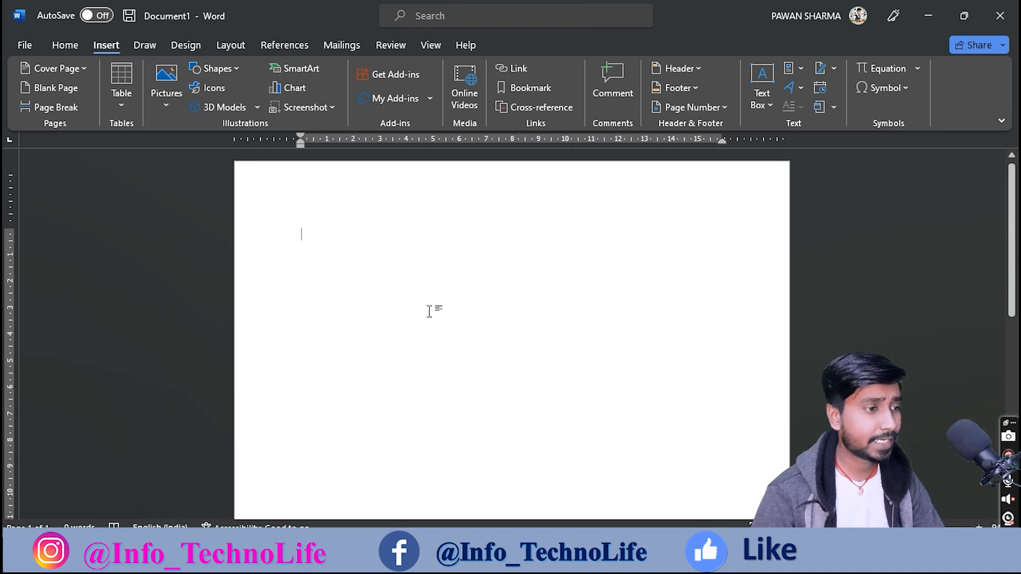
scroll(430, 311, down, 6)
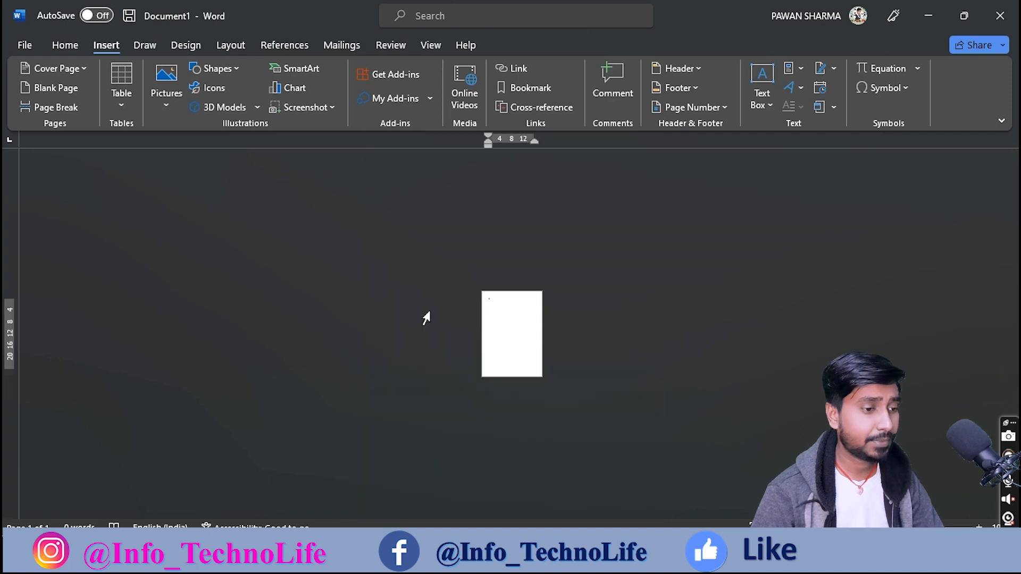
scroll(514, 300, up, 6)
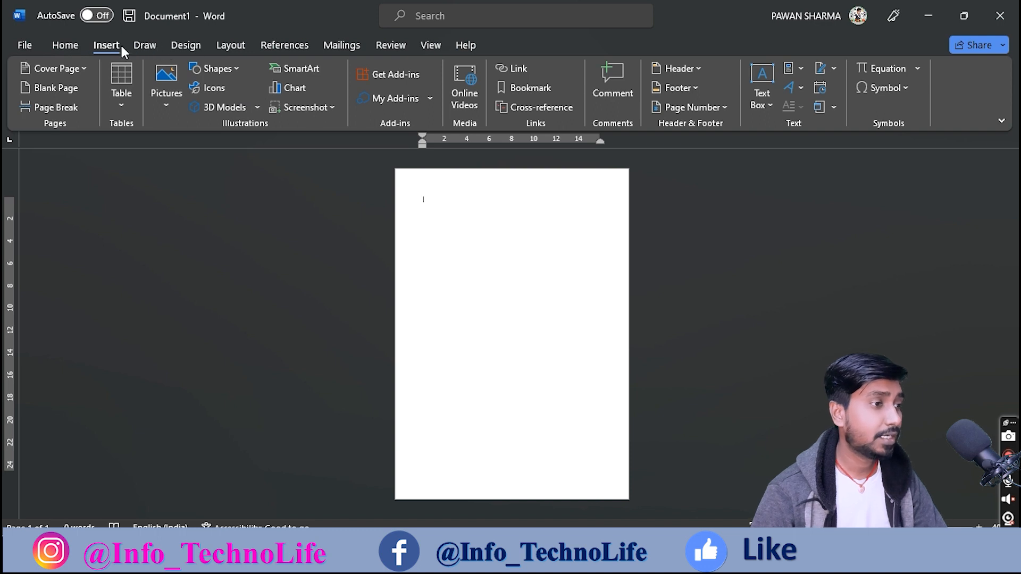
Step: Set Document1 to landscape orientation with the Narrow margin preset
click(221, 43)
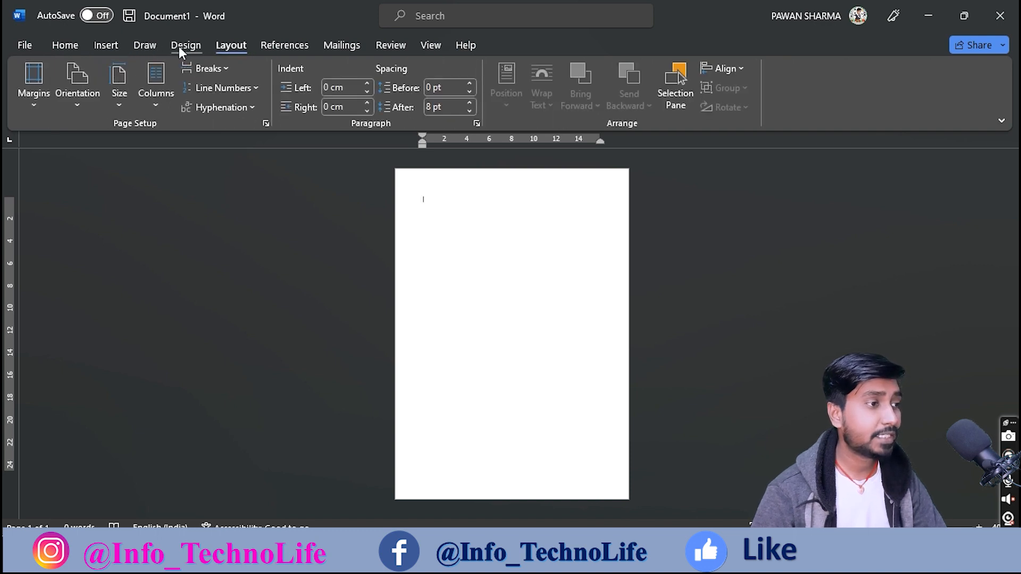
click(75, 100)
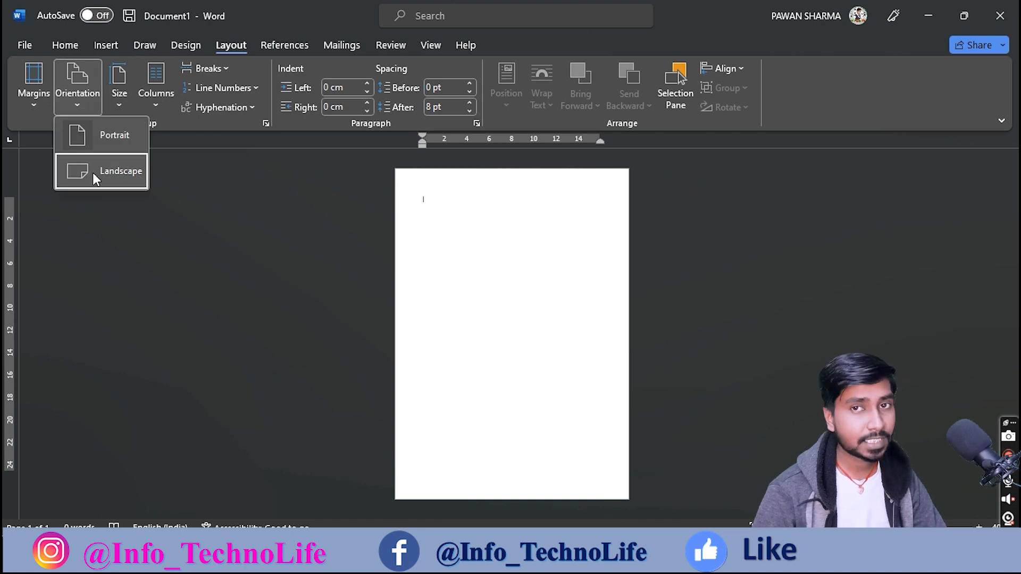
click(93, 172)
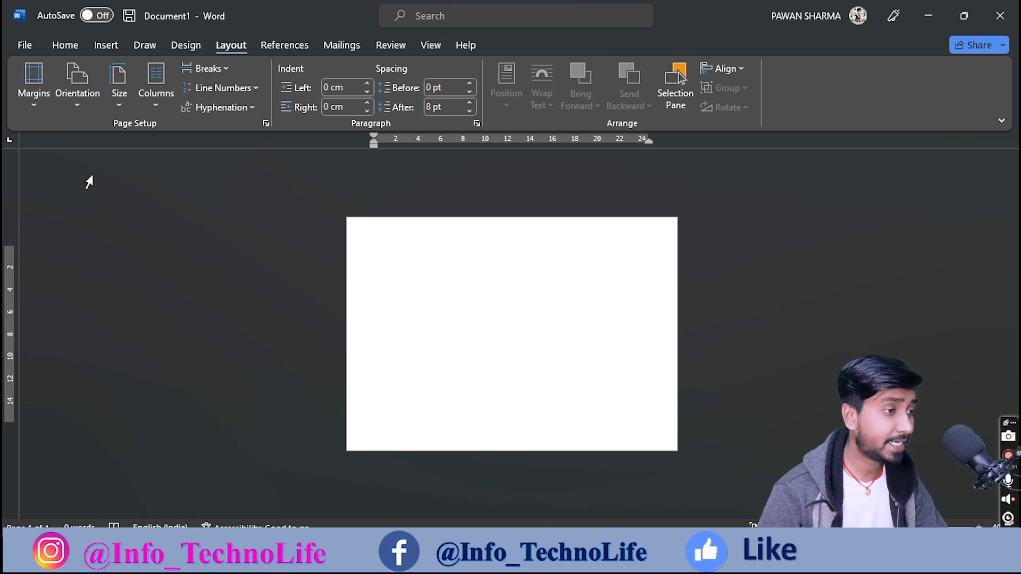
click(31, 104)
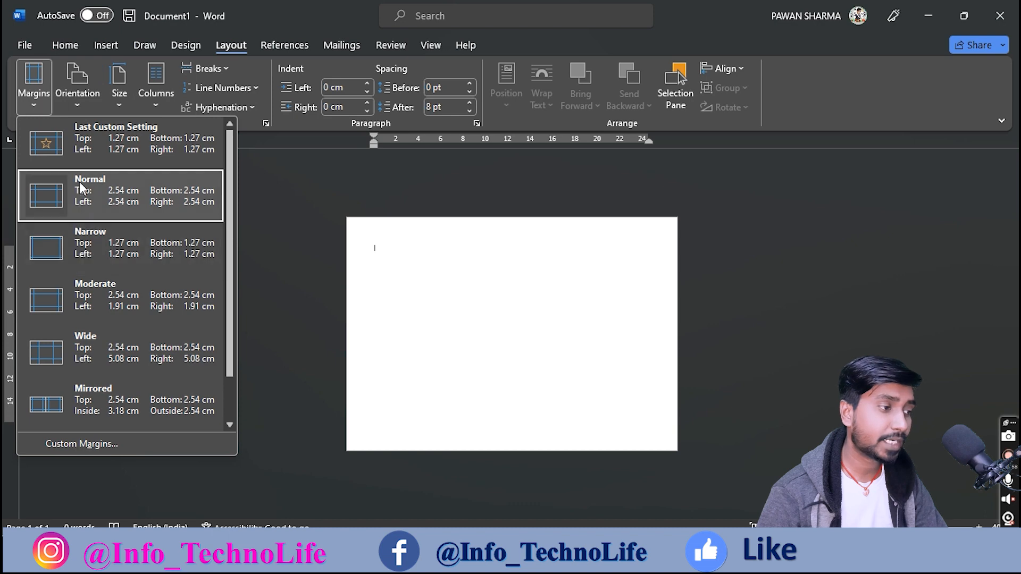
click(81, 254)
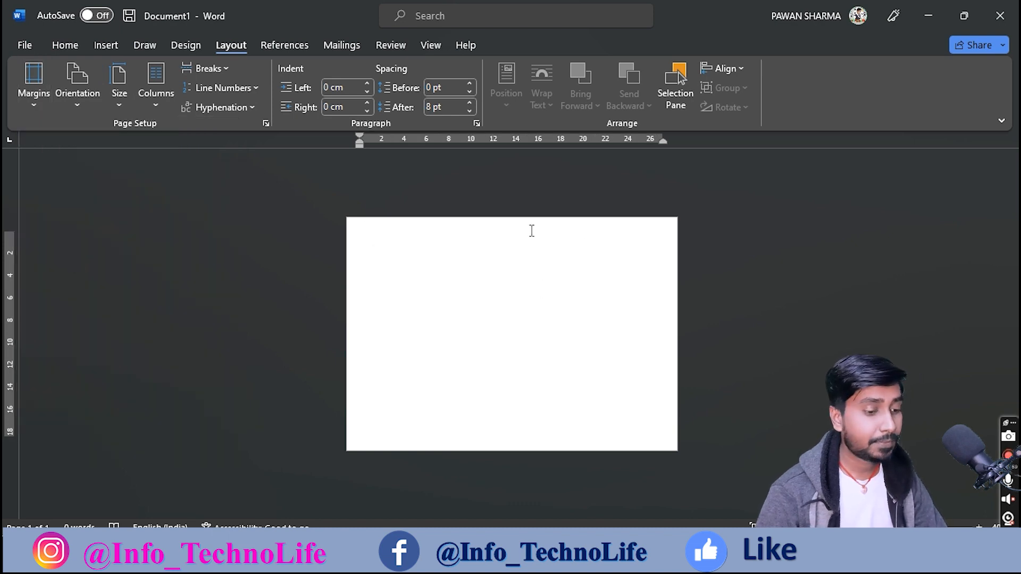
scroll(532, 230, up, 4)
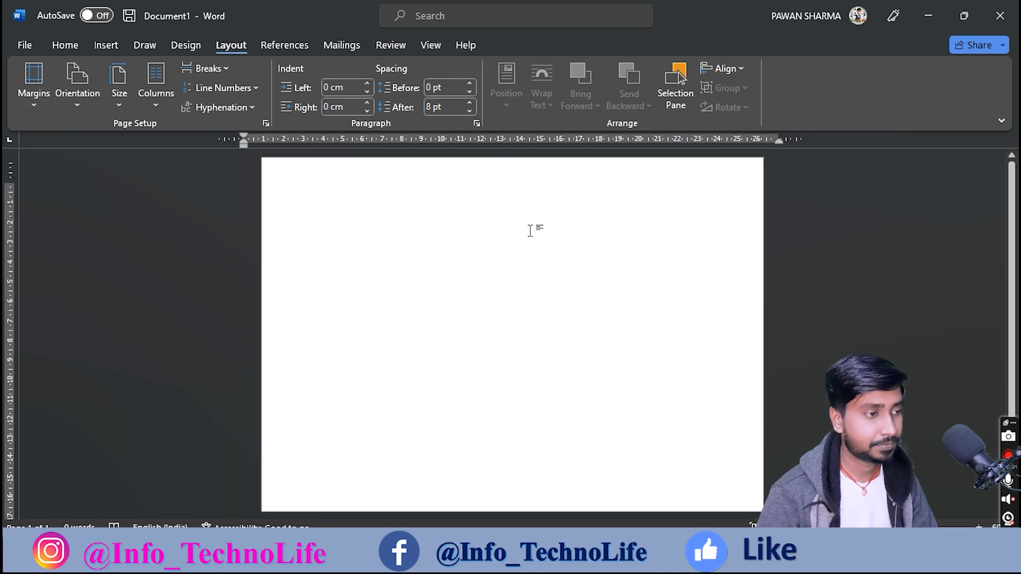
scroll(530, 231, up, 3)
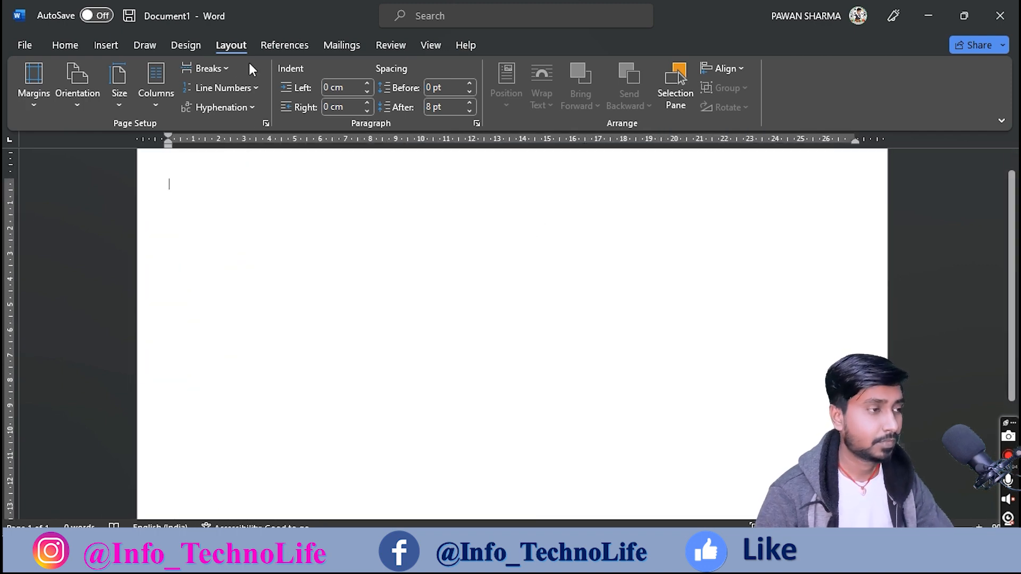
click(57, 49)
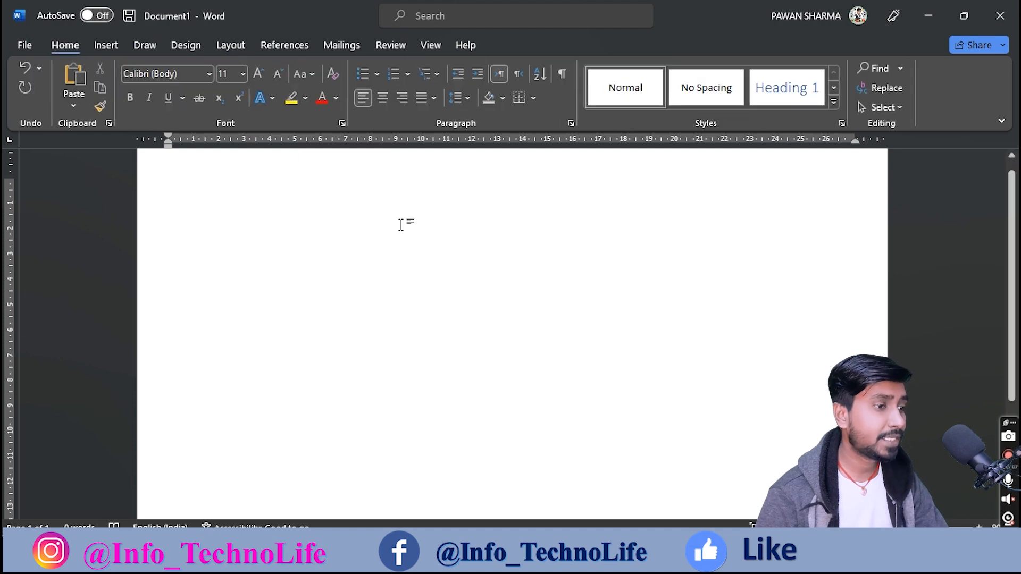
scroll(405, 225, up, 1)
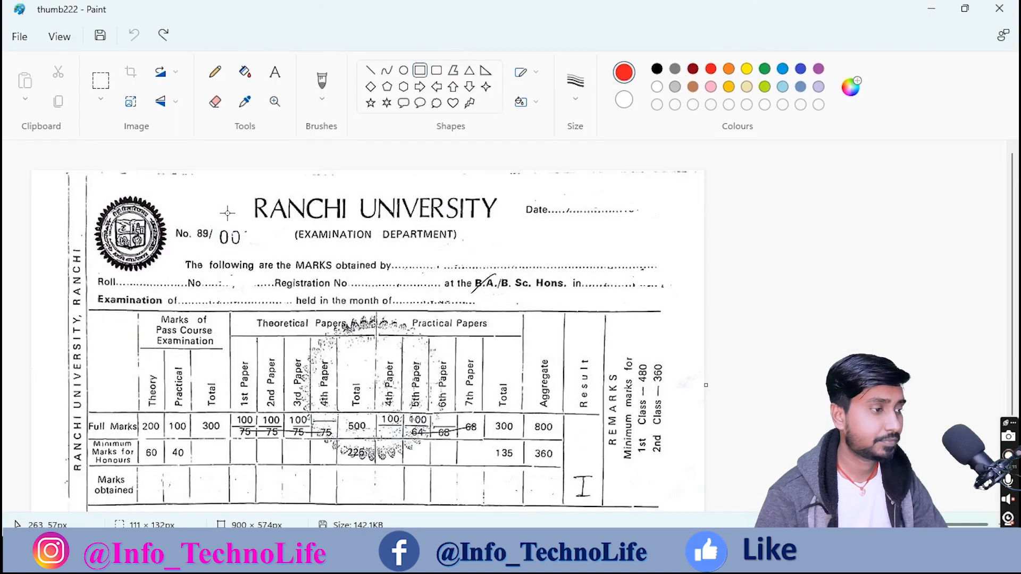
Step: Draw a red rectangle around the entire marksheet scan, extending it to the sheet's bottom
scroll(99, 261, down, 2)
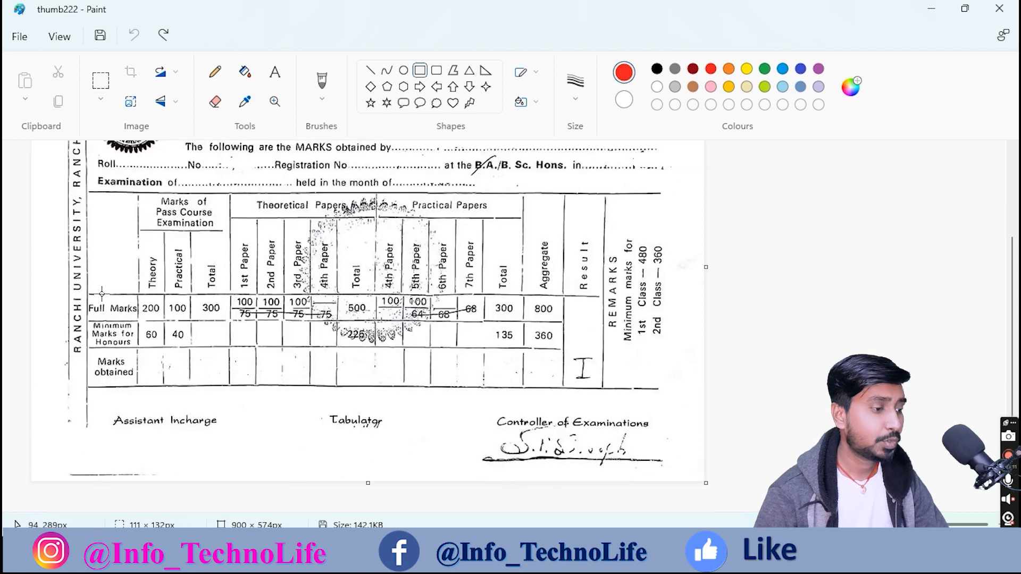
scroll(52, 309, up, 2)
drag(65, 172, 705, 533)
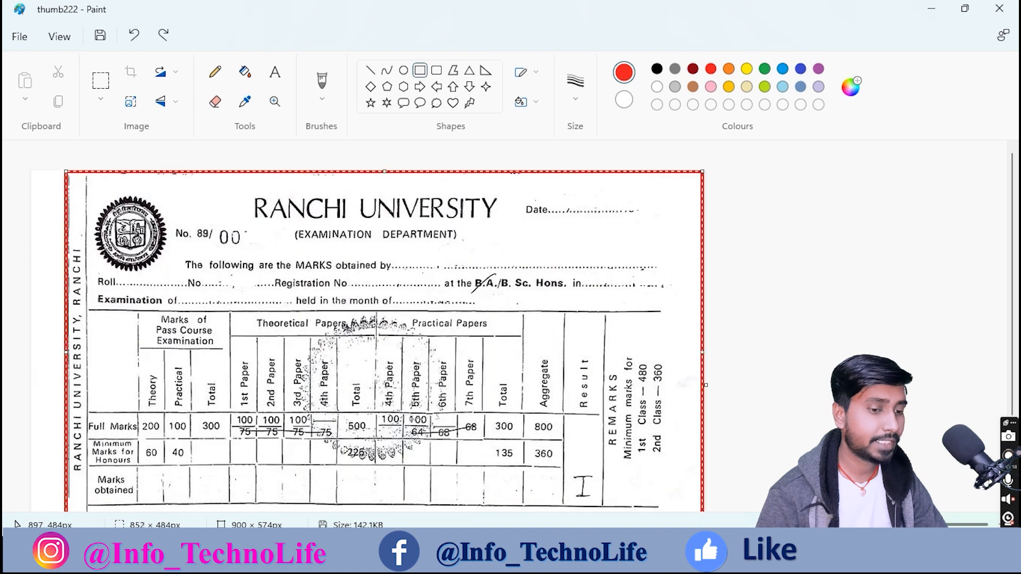
scroll(589, 456, down, 2)
drag(385, 414, 393, 483)
scroll(266, 346, up, 2)
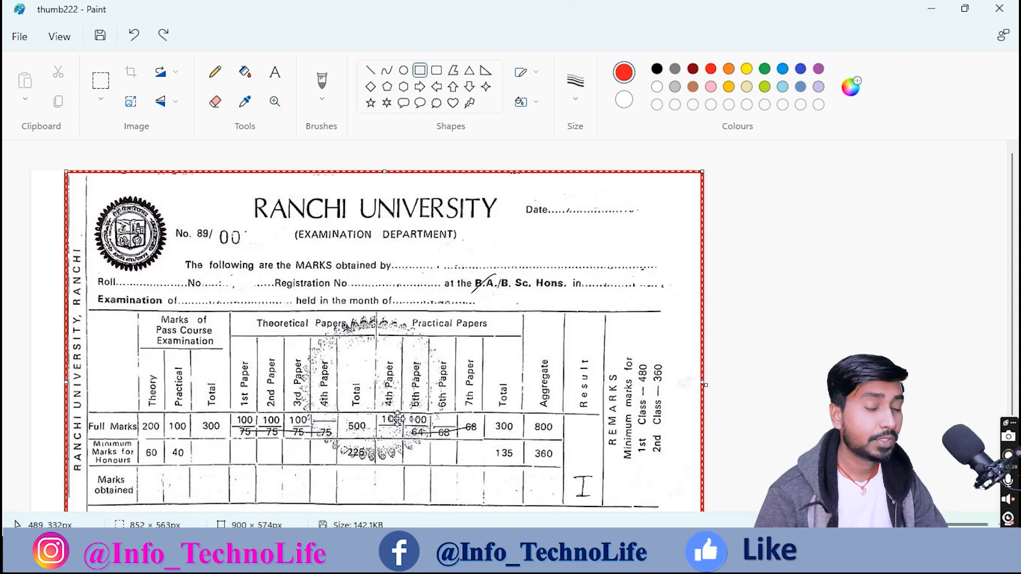
click(648, 558)
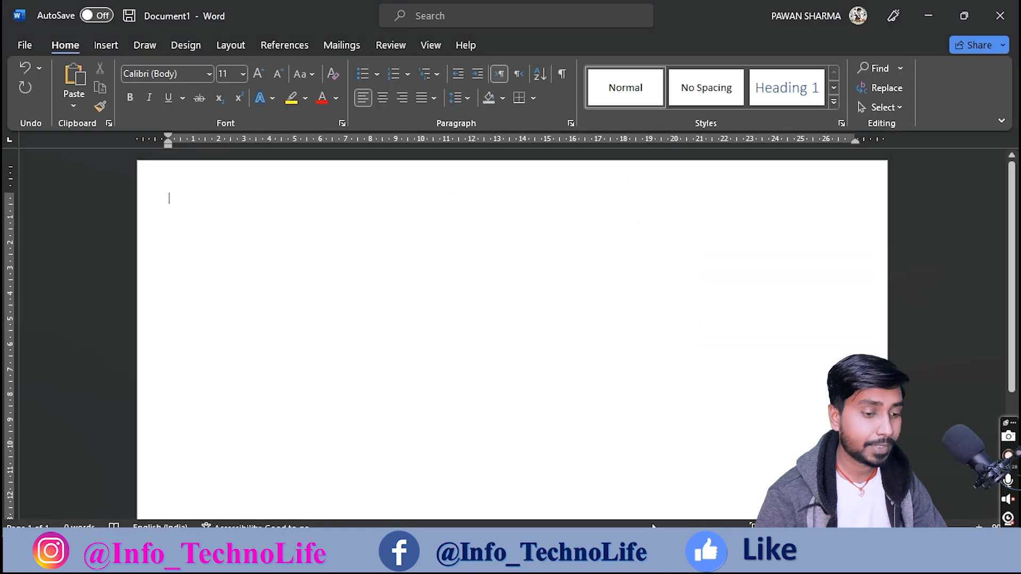
Step: Insert a 1x1 table and stretch its bottom border down to near the page bottom
click(101, 45)
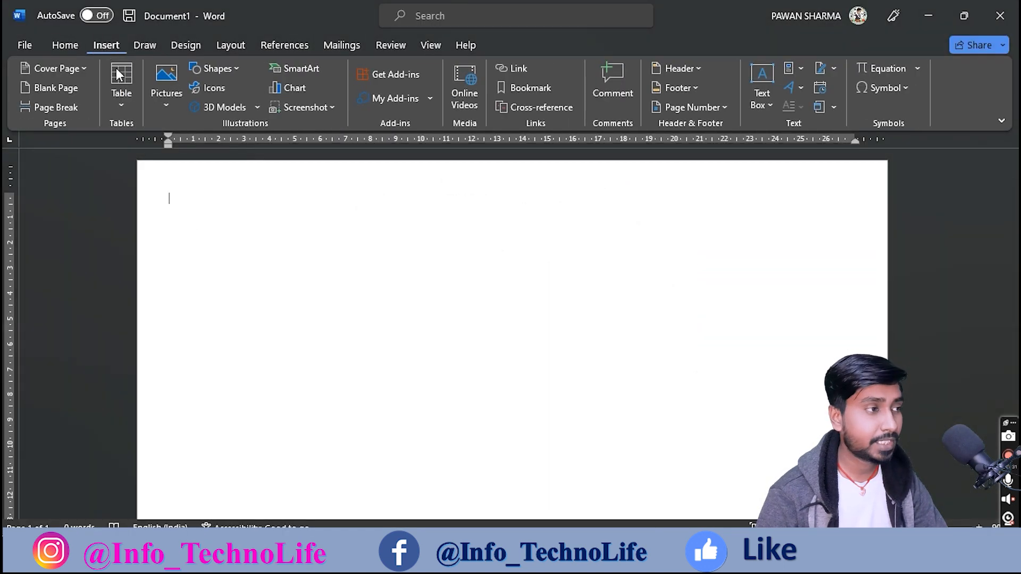
click(120, 107)
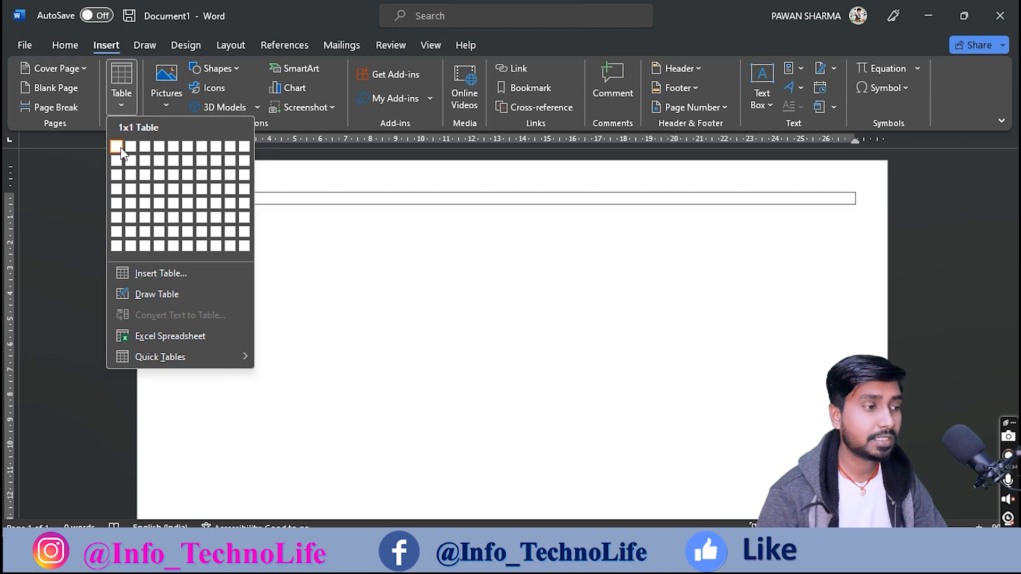
click(121, 153)
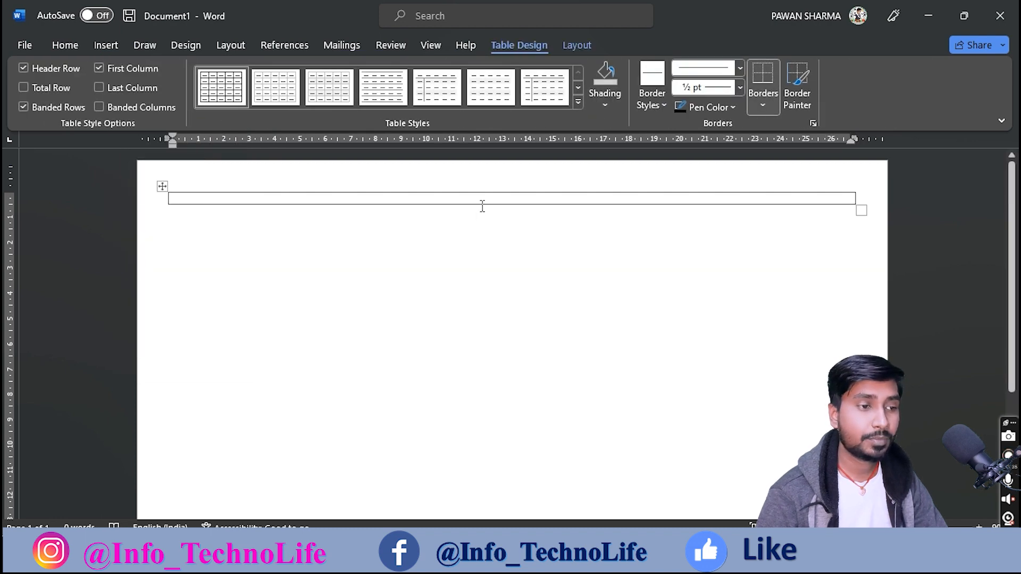
drag(485, 204, 486, 413)
scroll(488, 408, down, 3)
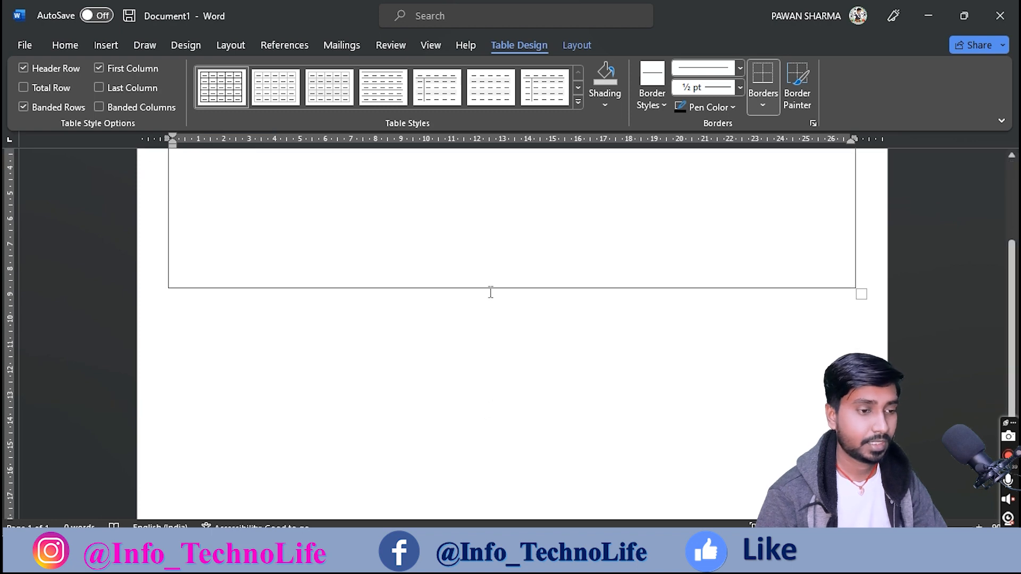
drag(489, 287, 488, 462)
scroll(491, 417, down, 2)
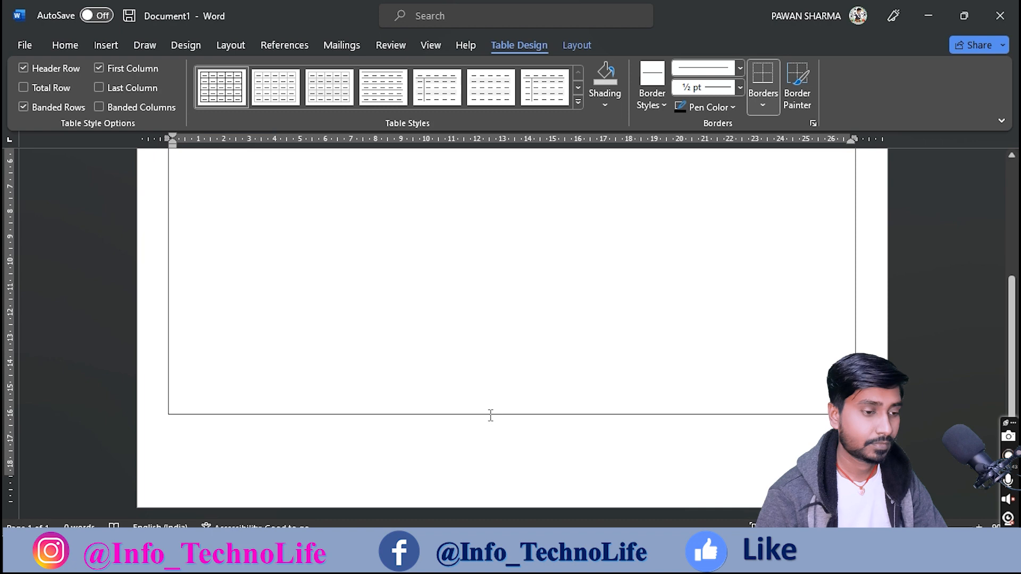
drag(492, 413, 490, 459)
scroll(494, 456, up, 3)
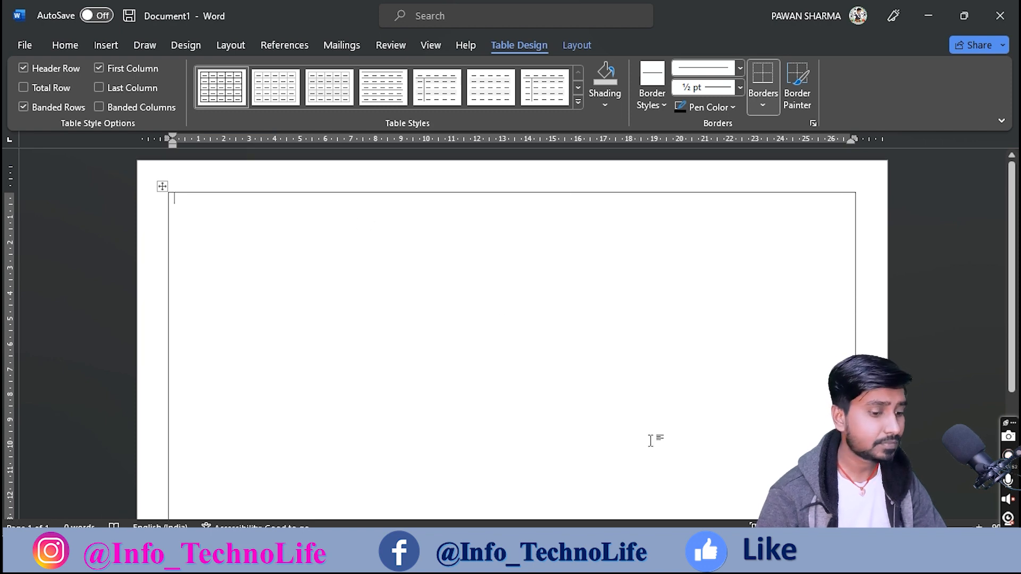
click(619, 556)
Step: Finish the sheet outline and box the vertical 'RANCHI UNIVERSITY, RANCHI' side strip in red
scroll(80, 194, down, 3)
key(Escape)
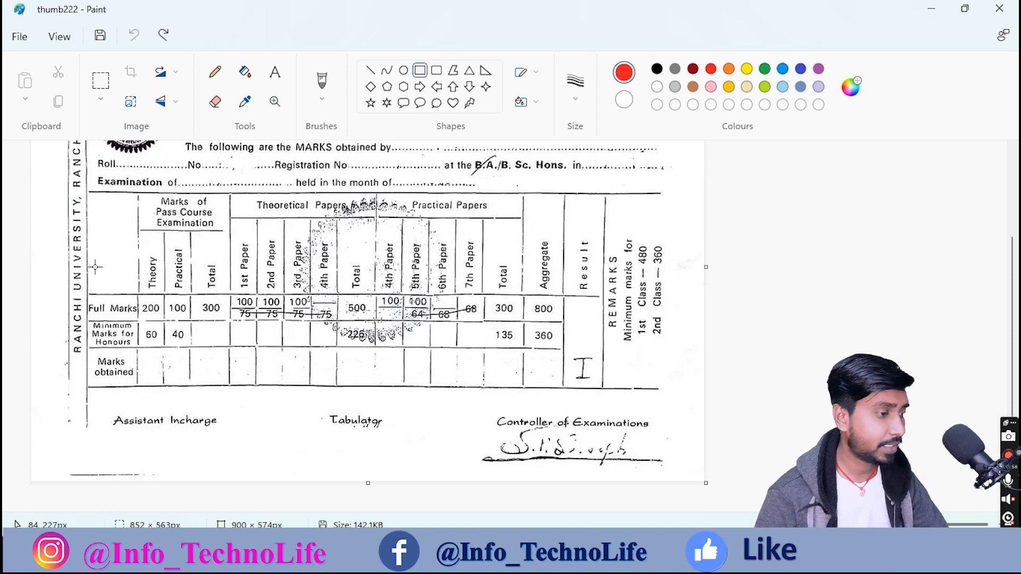
scroll(94, 234, up, 3)
drag(61, 174, 91, 544)
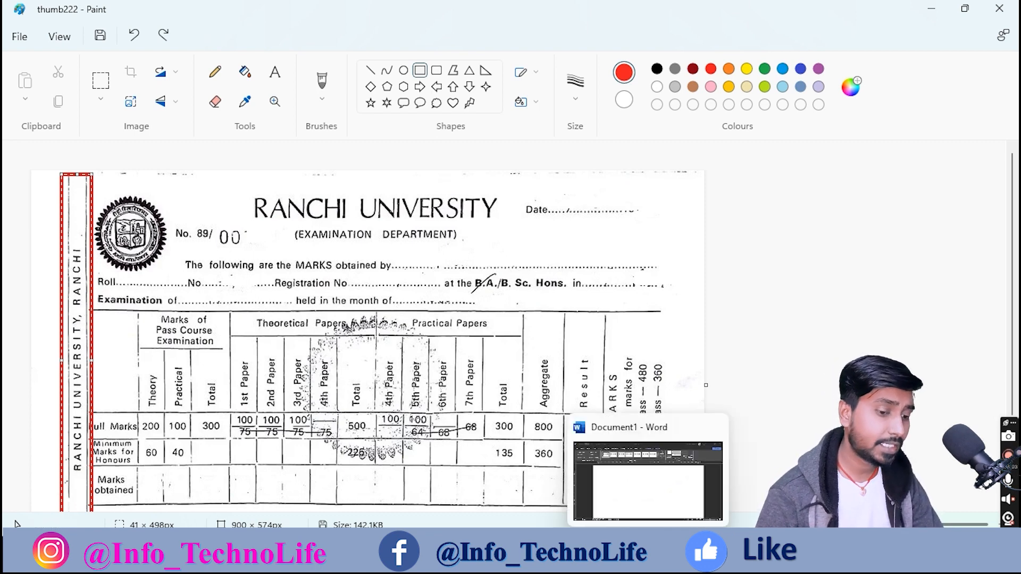
click(645, 558)
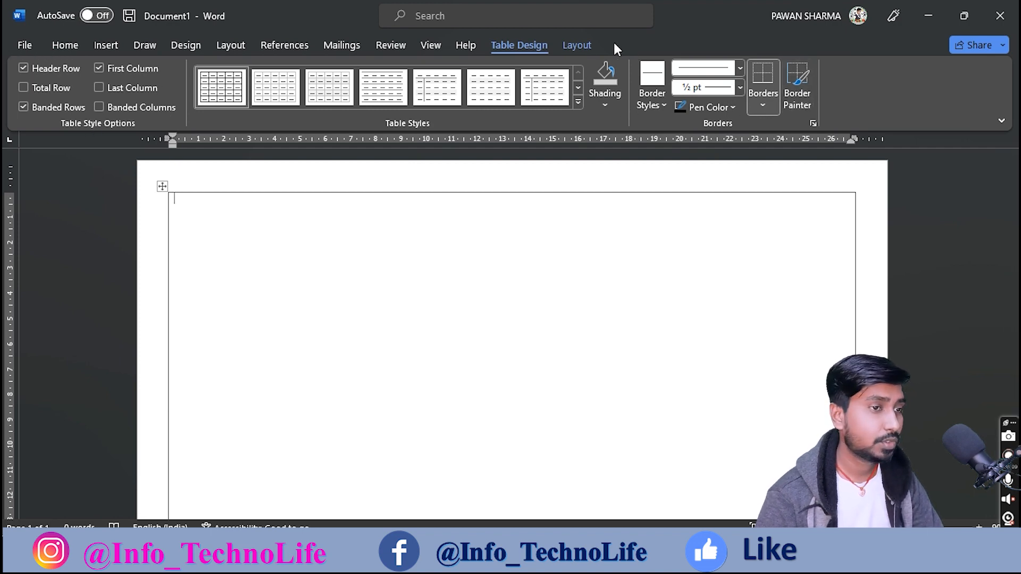
Step: Draw a vertical line near the table's left edge to create a narrow column, then rotate its text direction
click(576, 45)
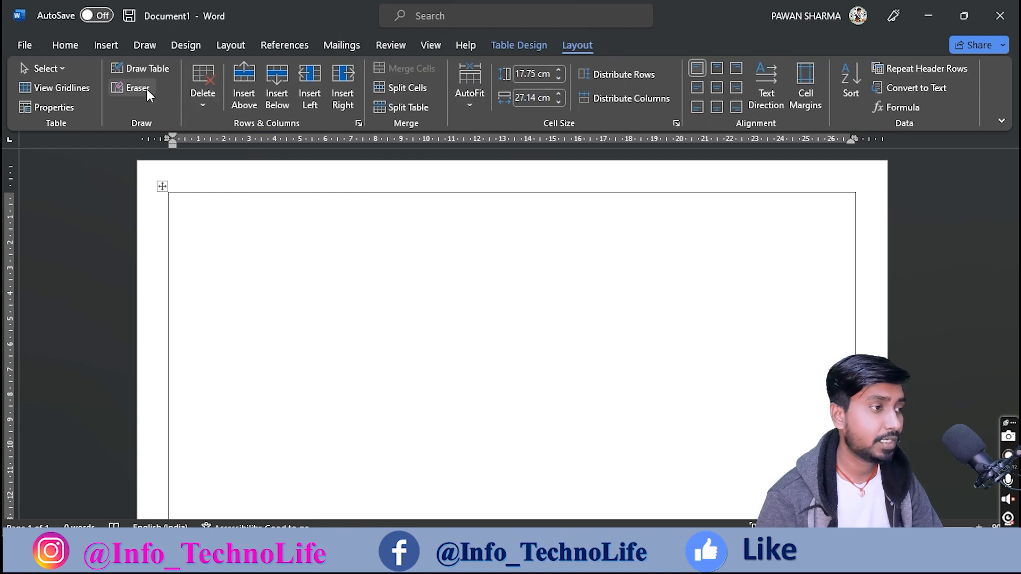
click(143, 69)
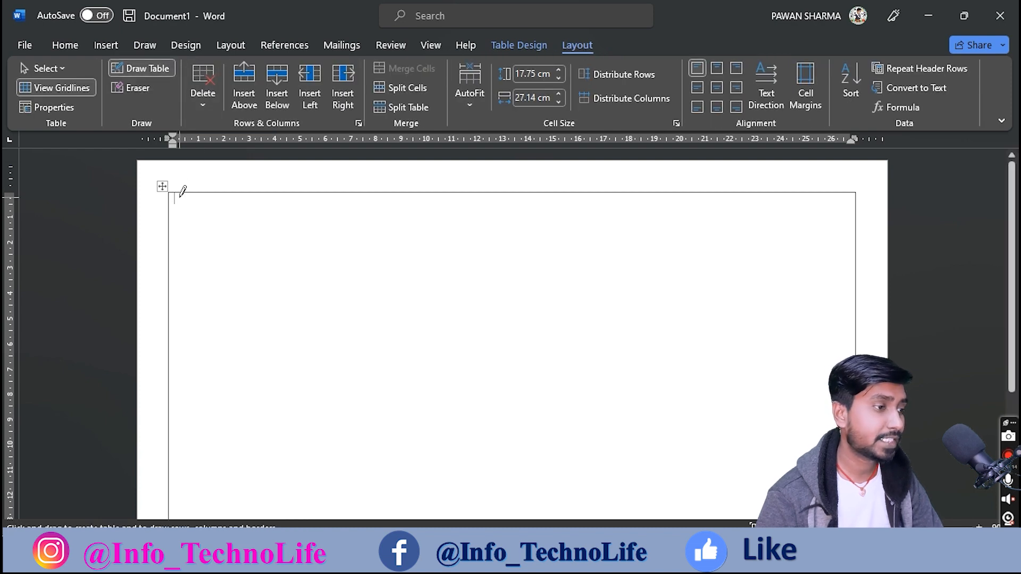
drag(183, 190, 185, 351)
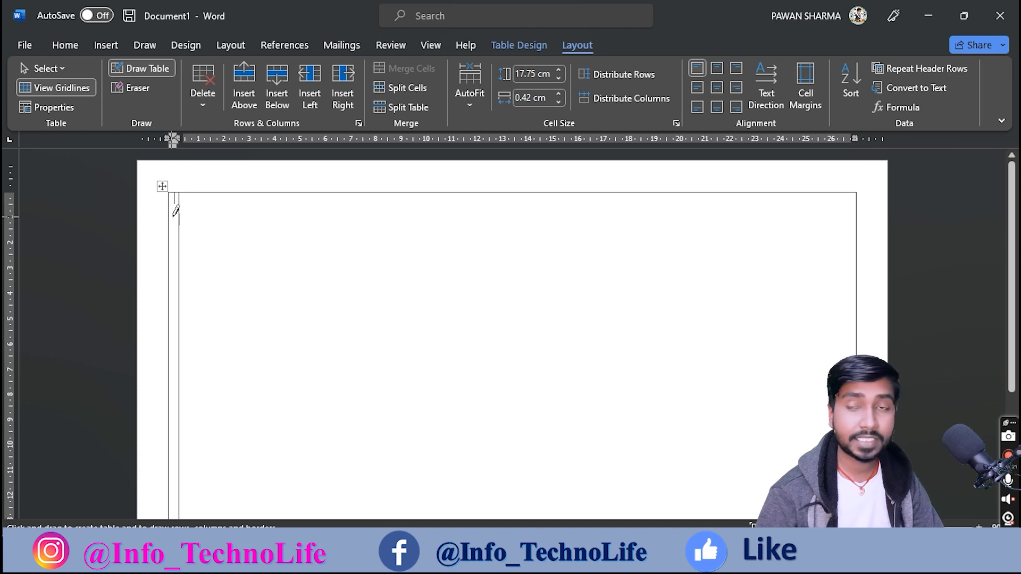
click(770, 105)
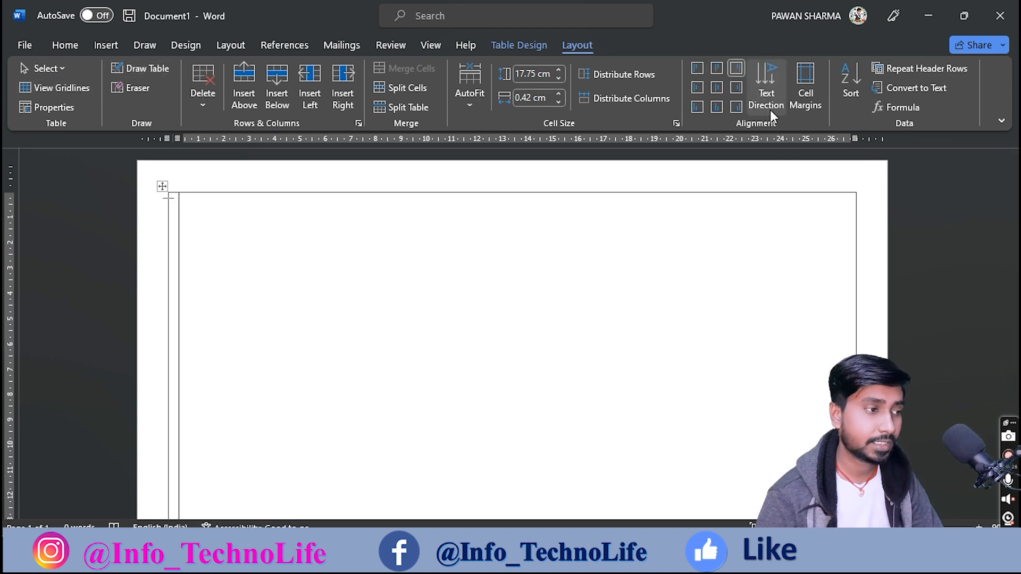
Step: Make the narrow column's text run bottom-to-top and centred along the cell
text(a)
key(BackSpace)
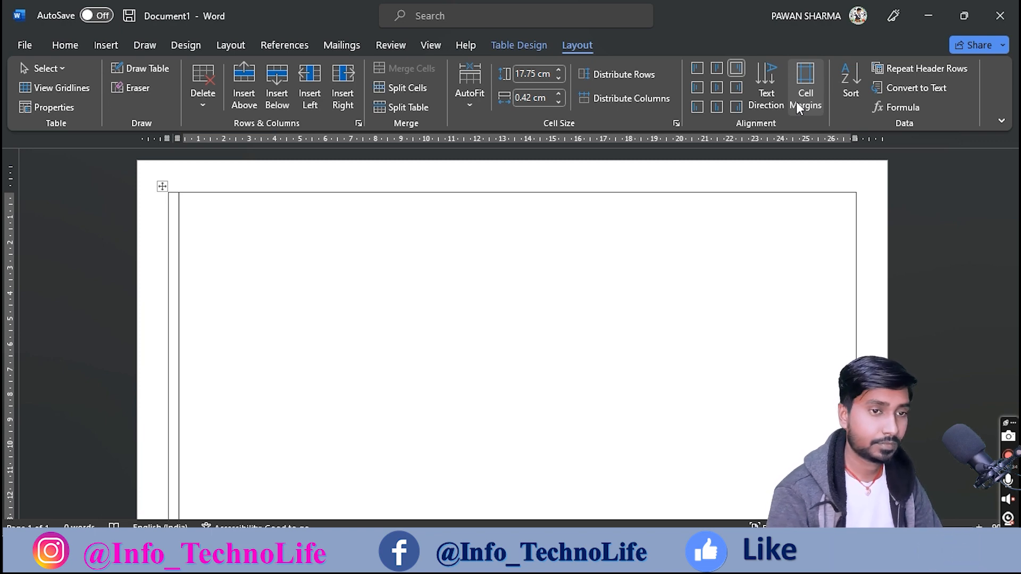
click(765, 106)
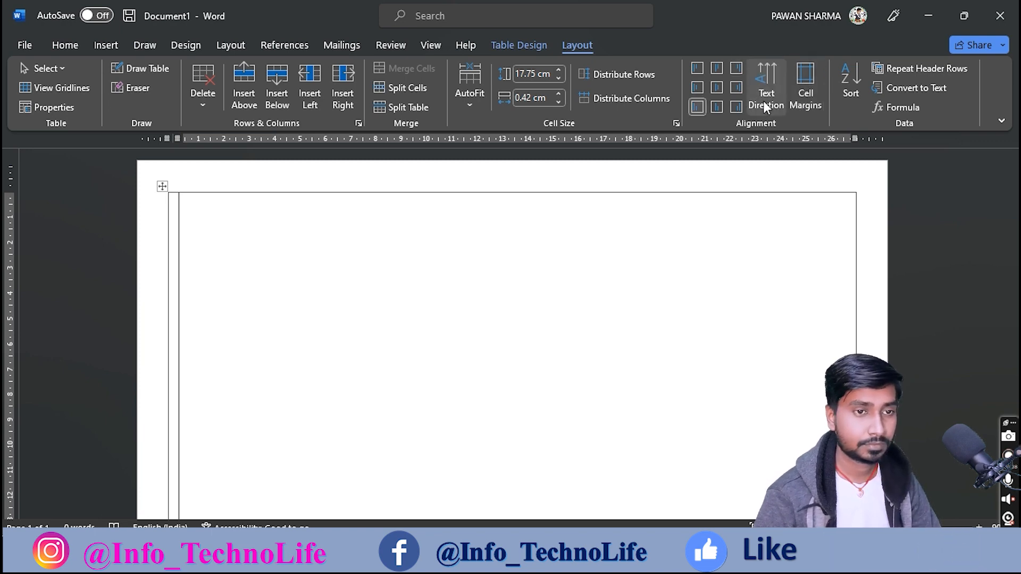
text(I)
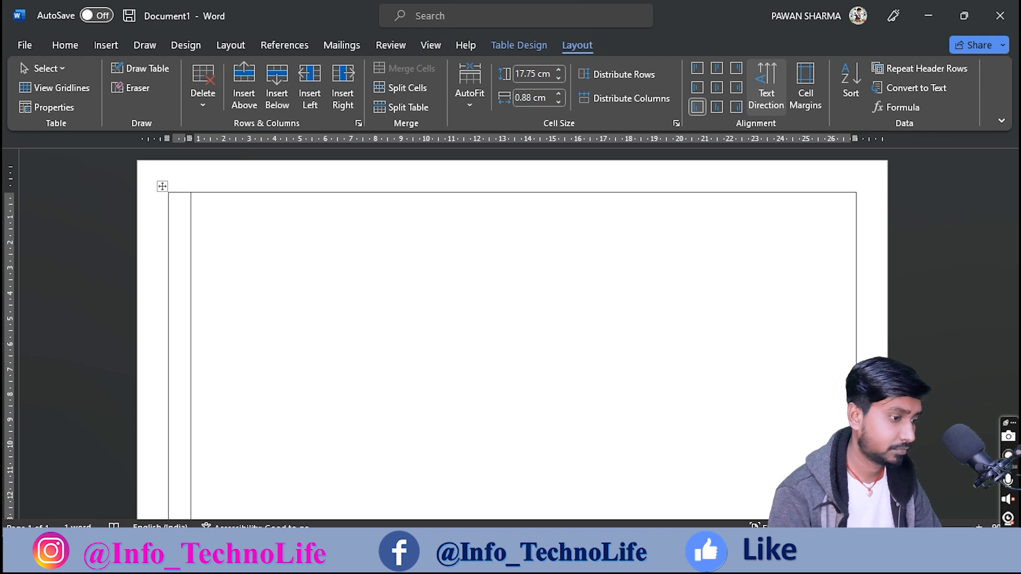
scroll(458, 372, down, 4)
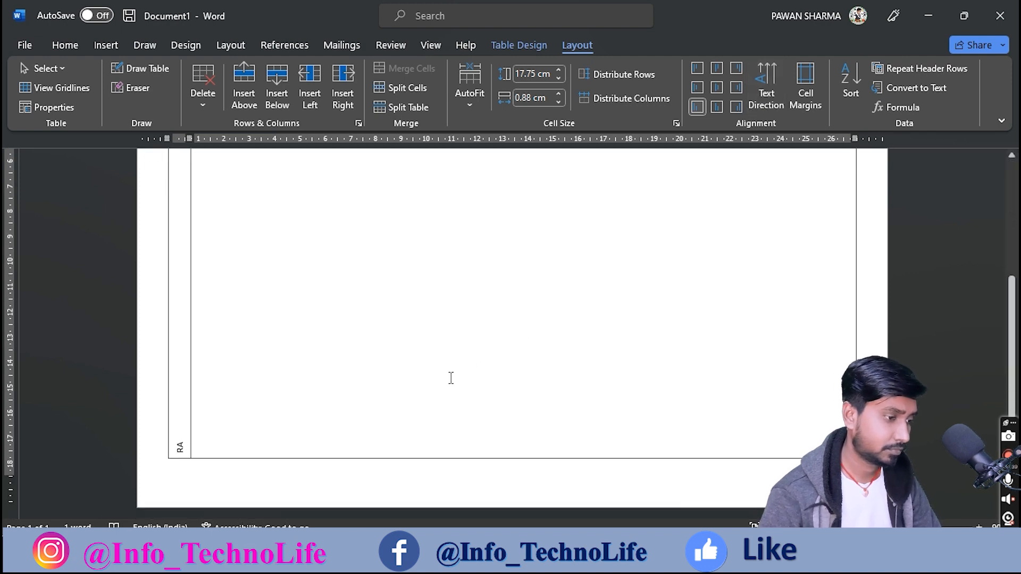
click(716, 88)
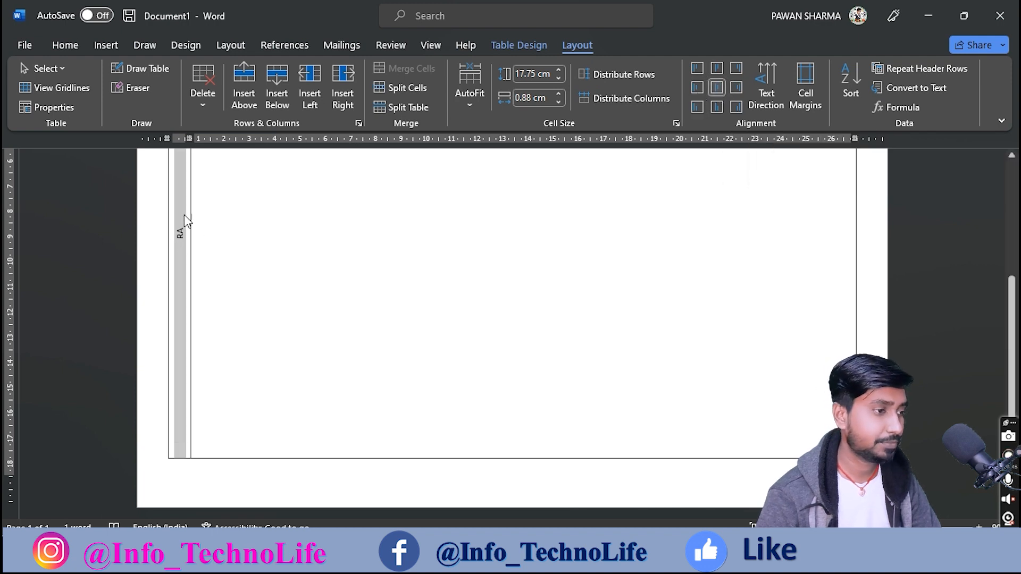
Step: Type 'RANCHI UNIVERSITY, RANCHI' in the narrow column and select it
click(181, 231)
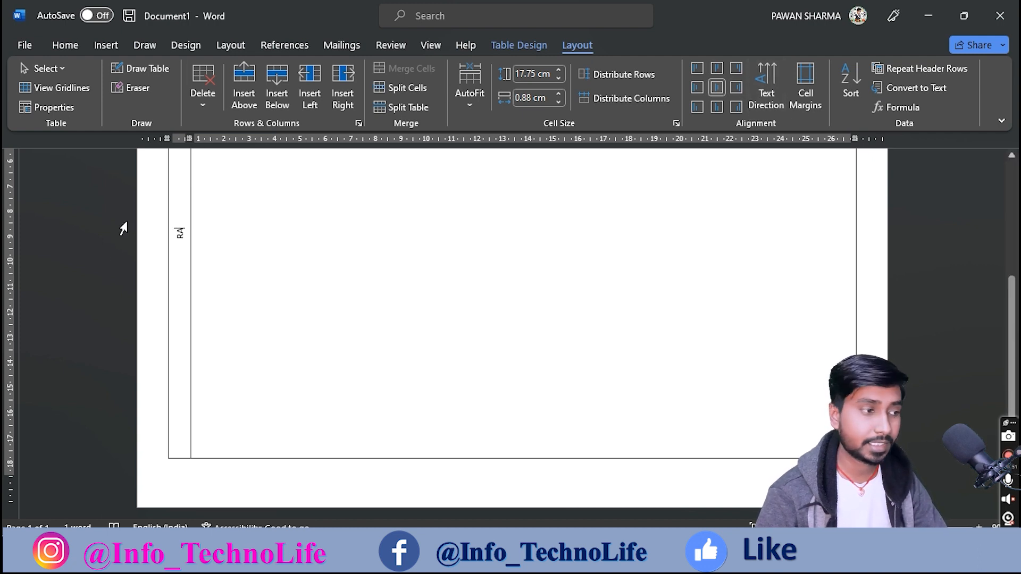
text(NCHI UNI)
text(VER)
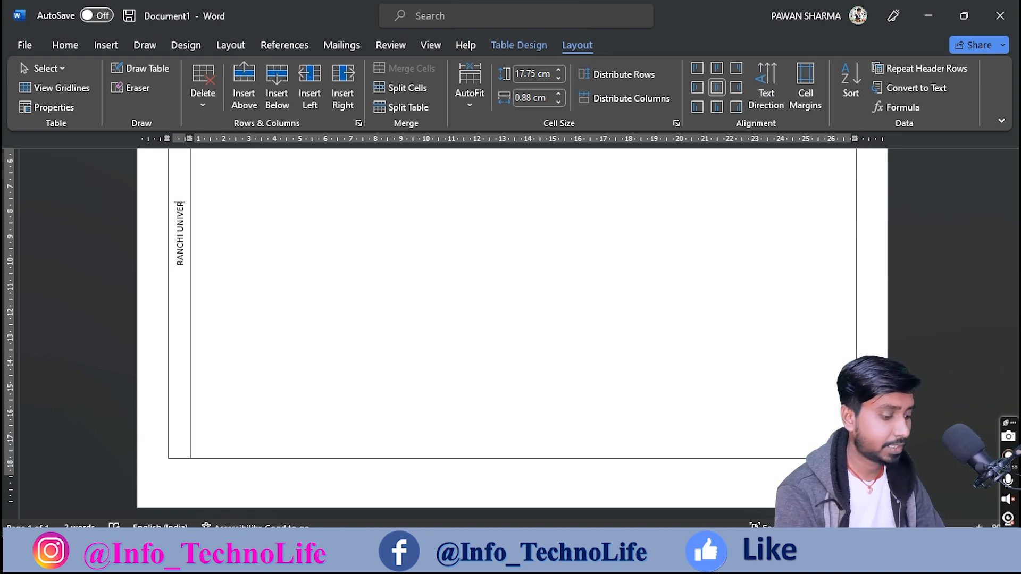
text(I)
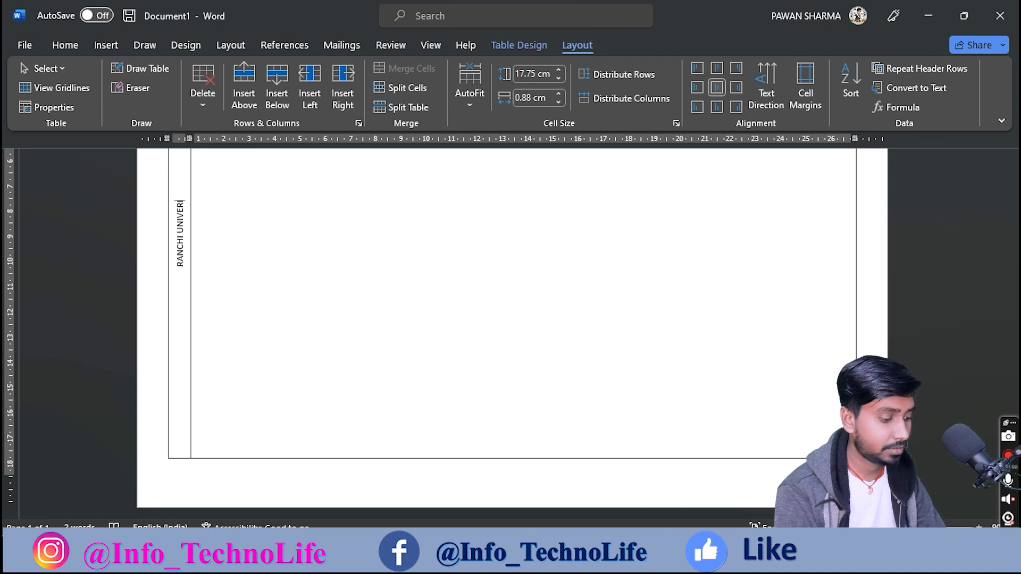
key(BackSpace)
text(SITY, RANCHI)
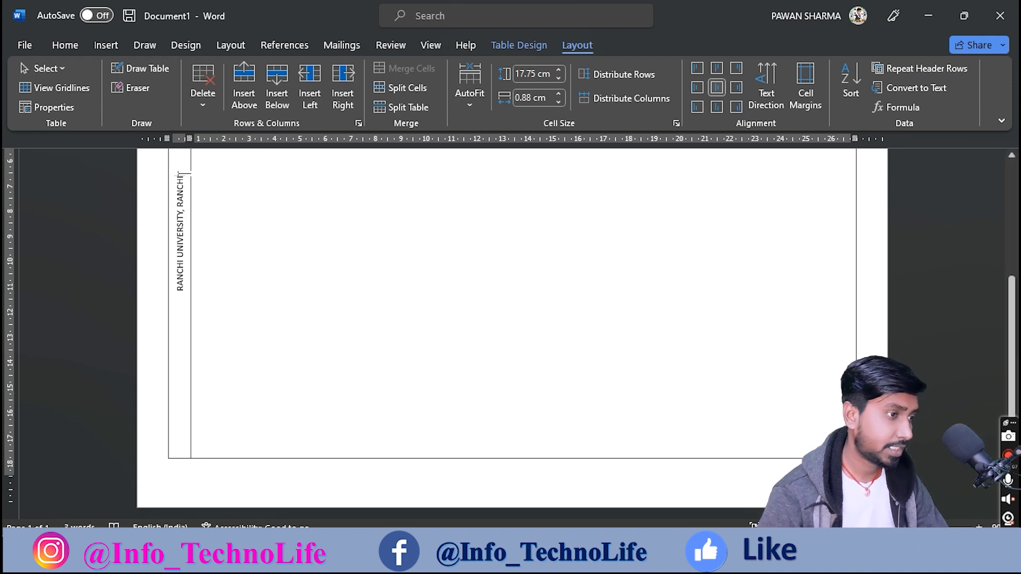
drag(181, 175, 180, 291)
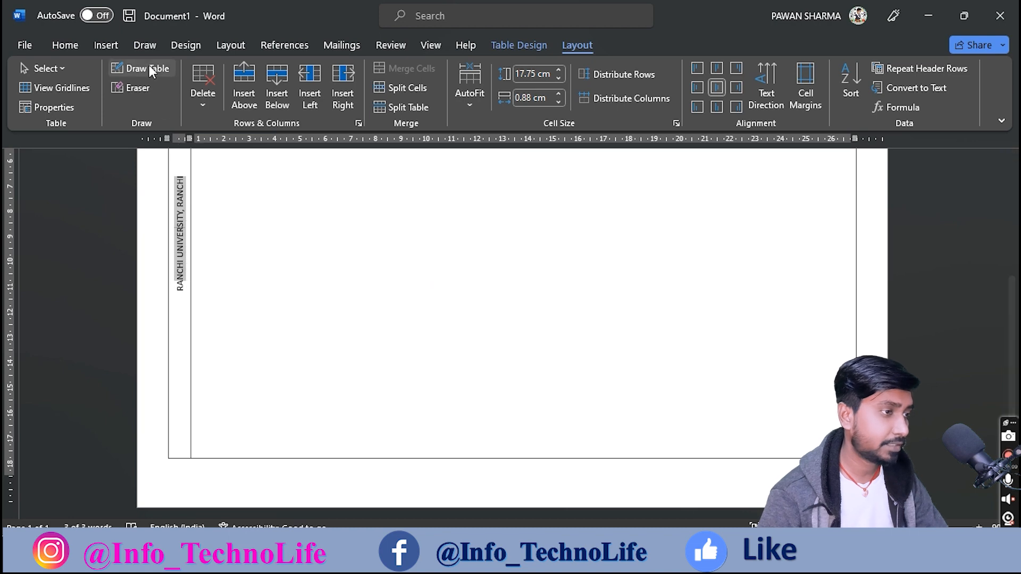
Step: Format the vertical side text as Times New Roman and enlarge it to 16 pt
click(58, 46)
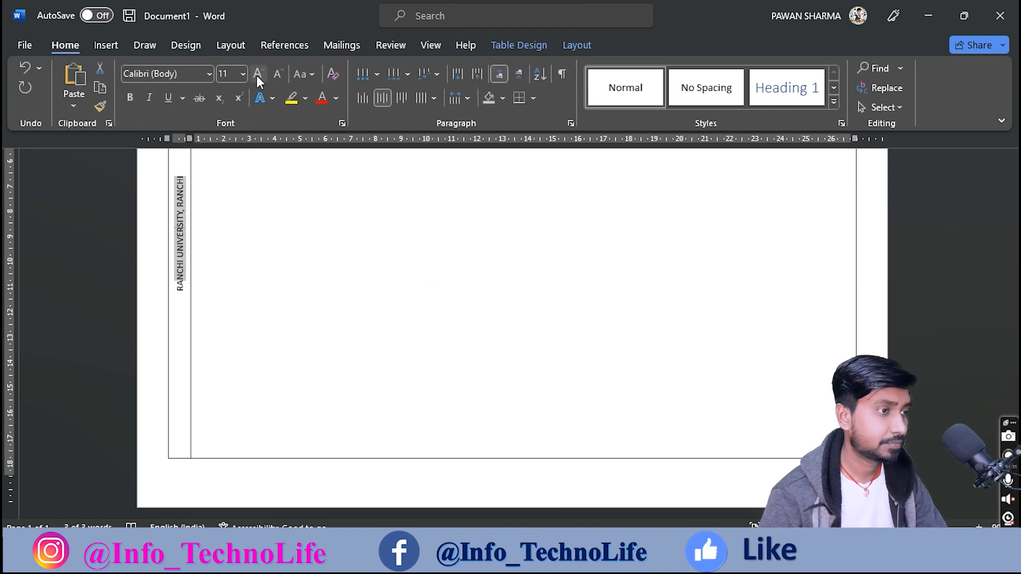
click(210, 75)
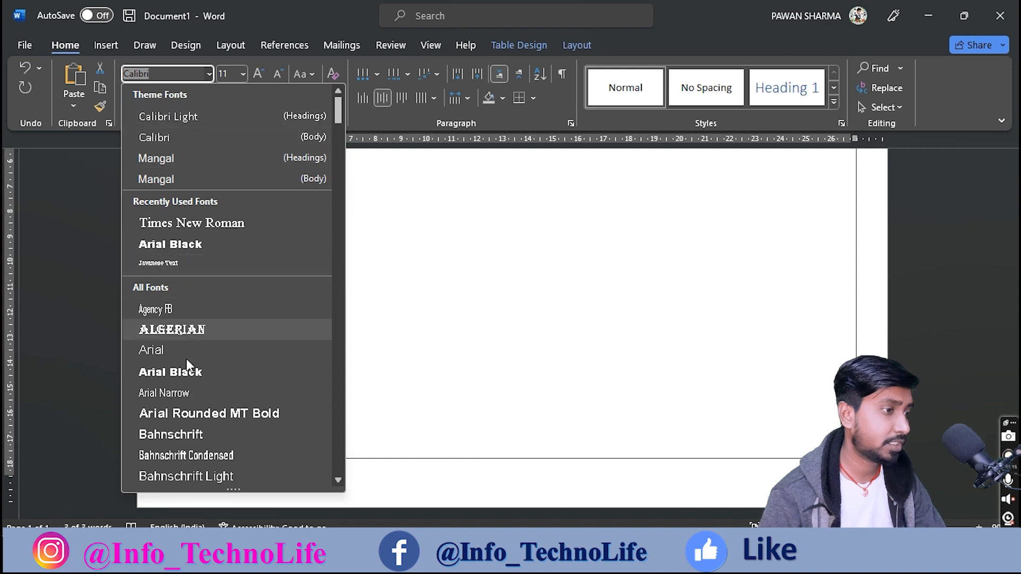
text(Times New Roman)
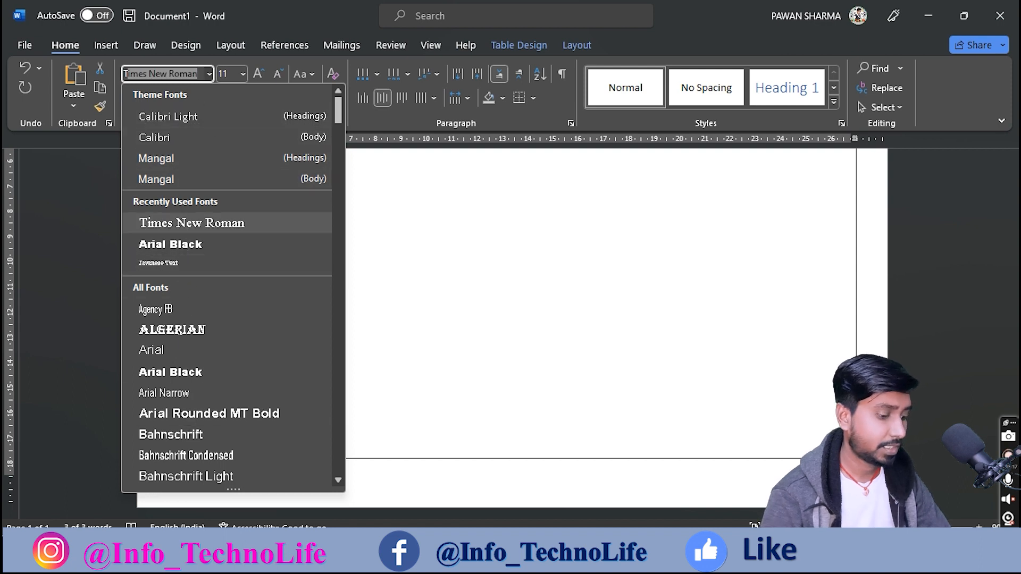
key(Return)
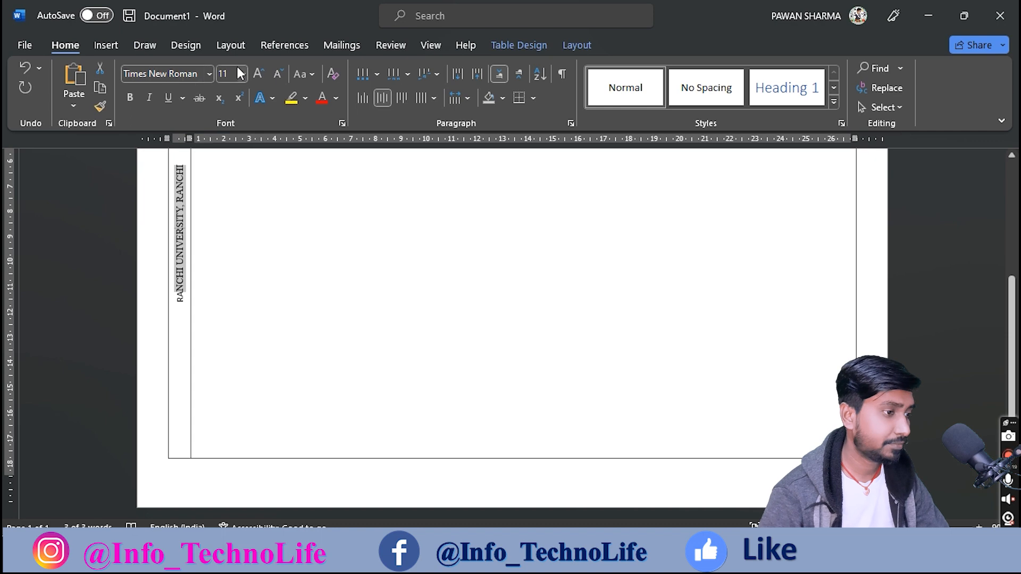
click(258, 74)
click(197, 346)
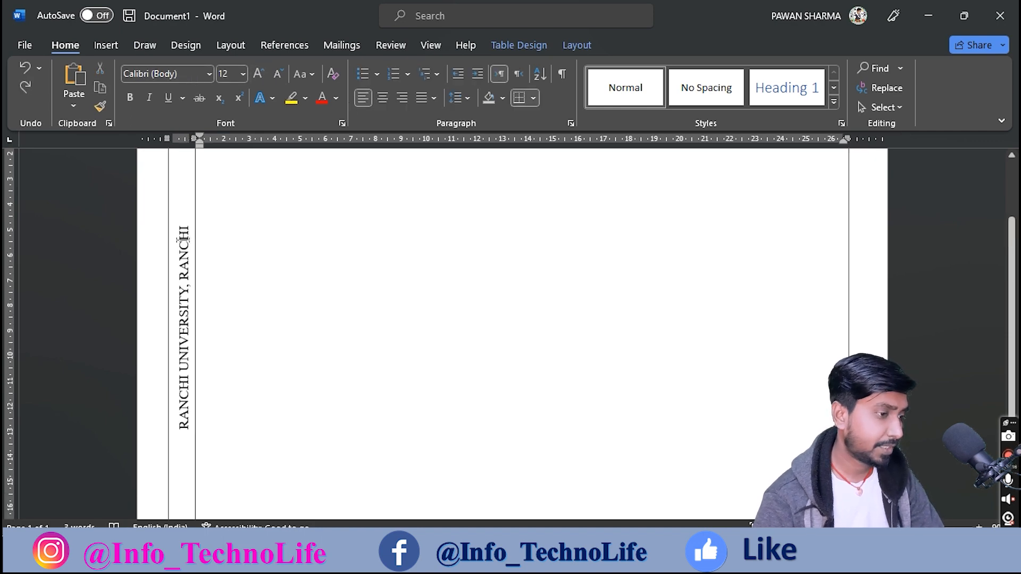
drag(184, 229, 184, 391)
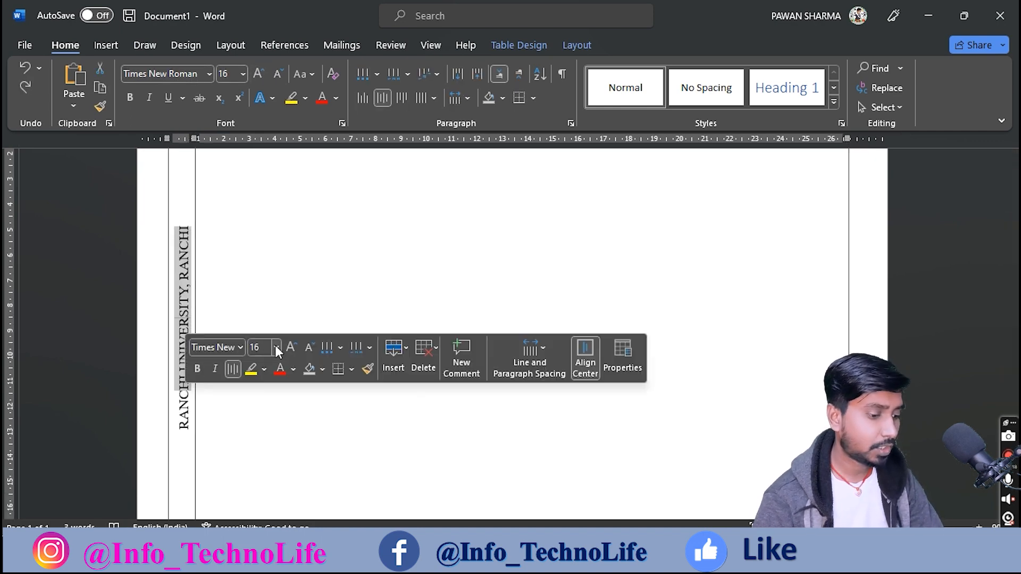
key(alt+Tab)
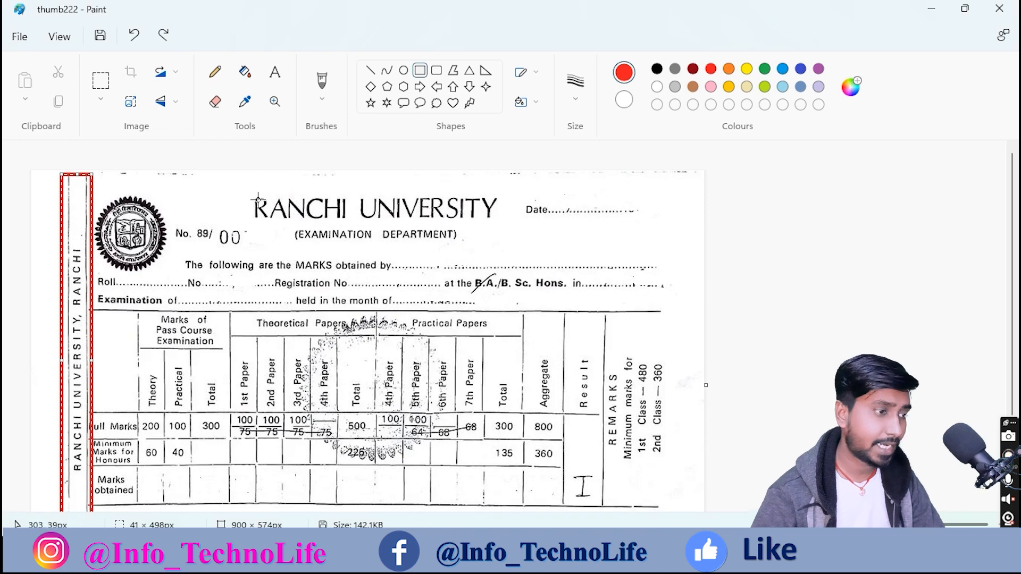
Step: Box the 'RANCHI UNIVERSITY' heading and '(EXAMINATION DEPARTMENT)' line in red, then return to Word
drag(243, 181, 500, 248)
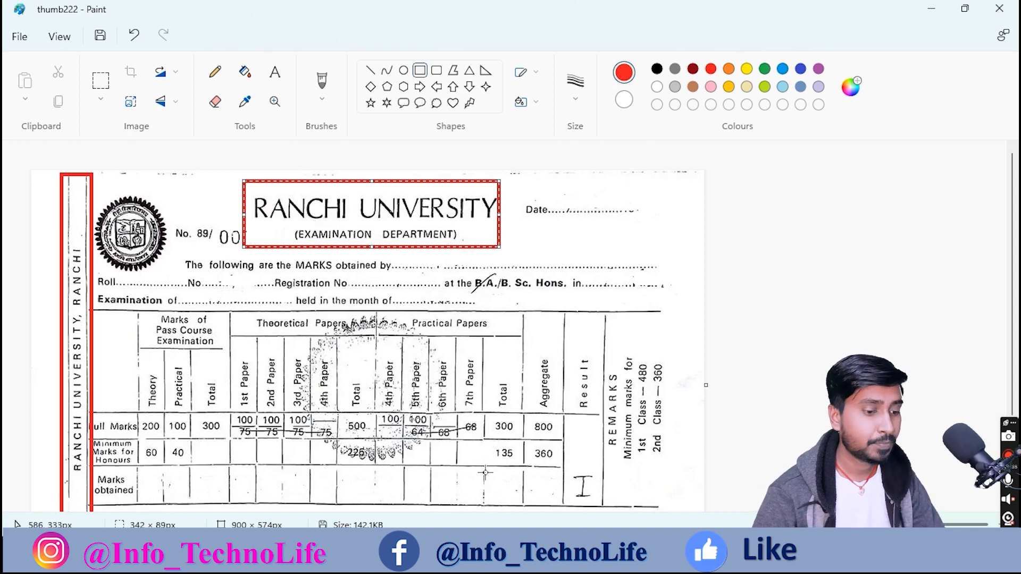
click(653, 554)
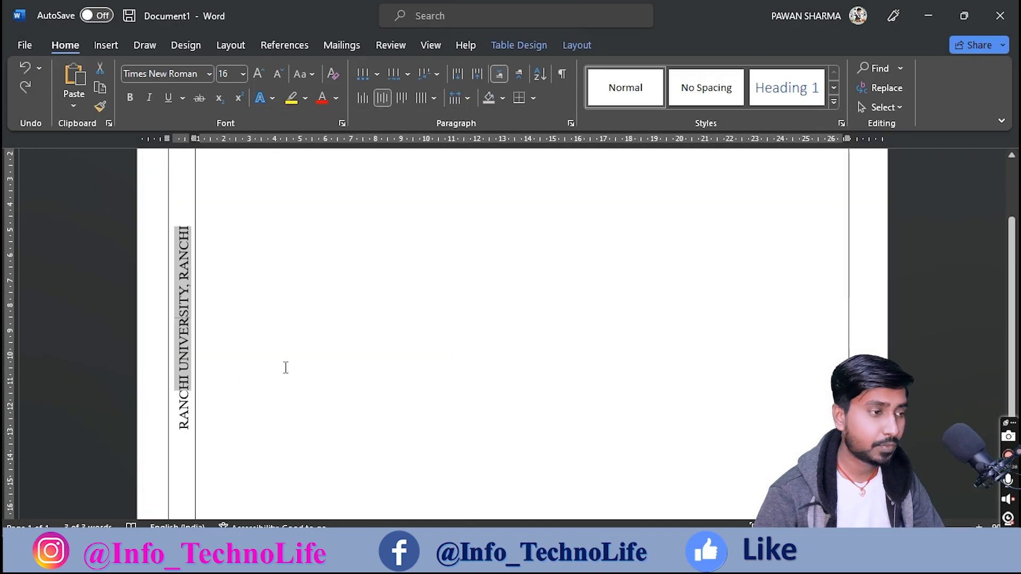
Step: Type a centred 'RANCHI UNIVERSITY' heading atop the large table cell, then select it for font changes
scroll(283, 359, up, 2)
click(230, 207)
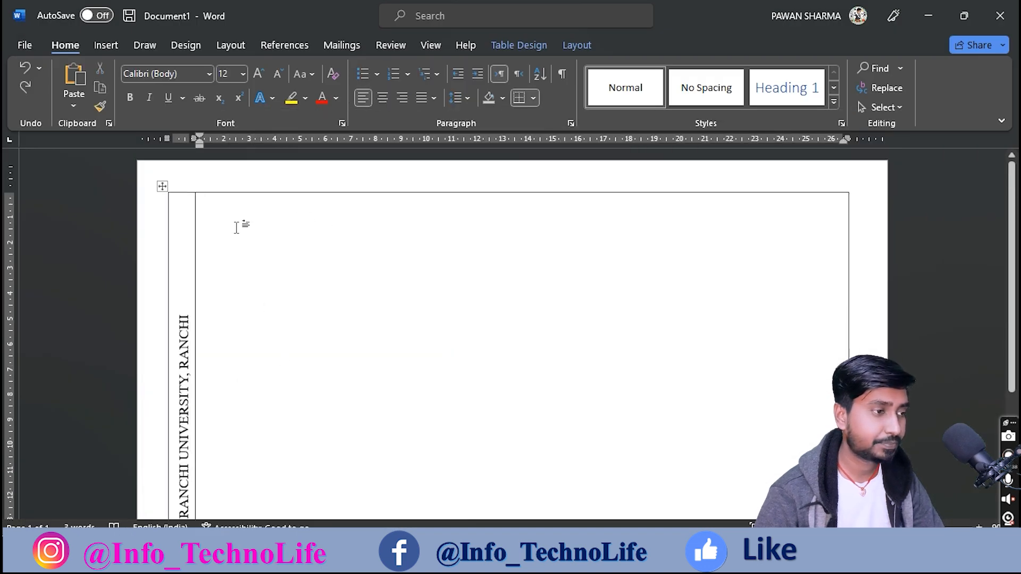
click(383, 98)
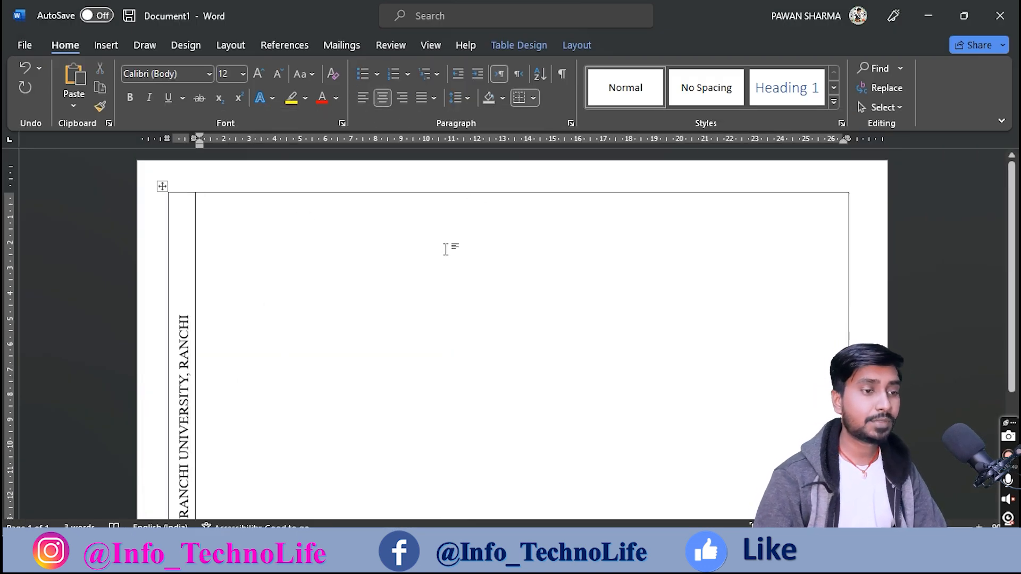
text(RAN)
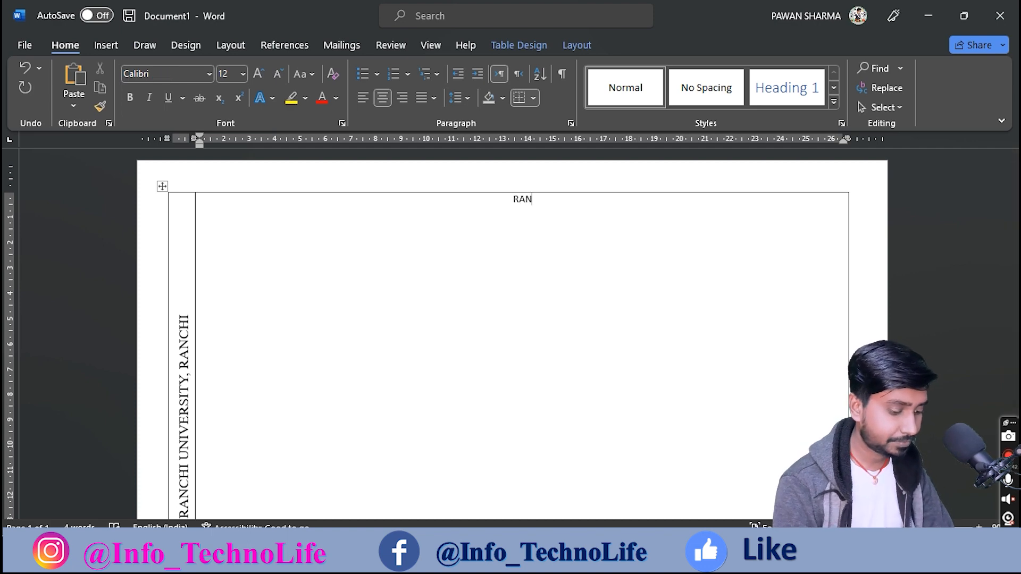
text(CHI UNIVERSI)
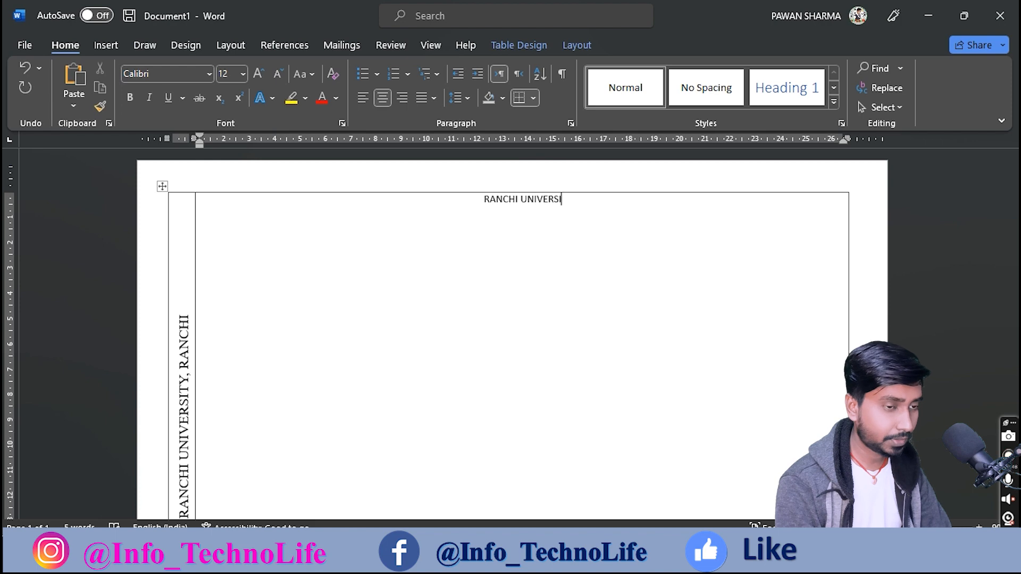
text(TY)
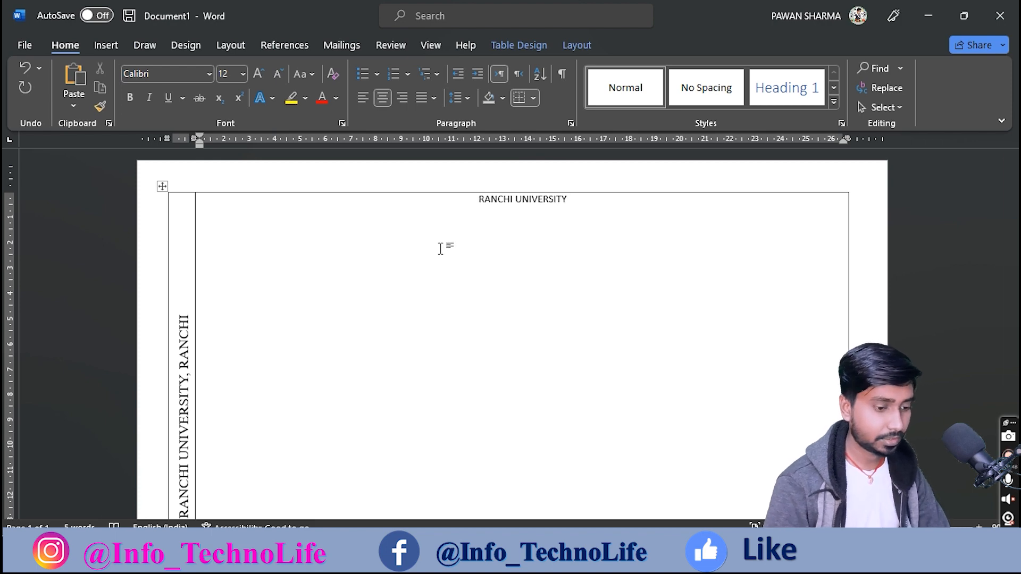
drag(572, 200, 479, 200)
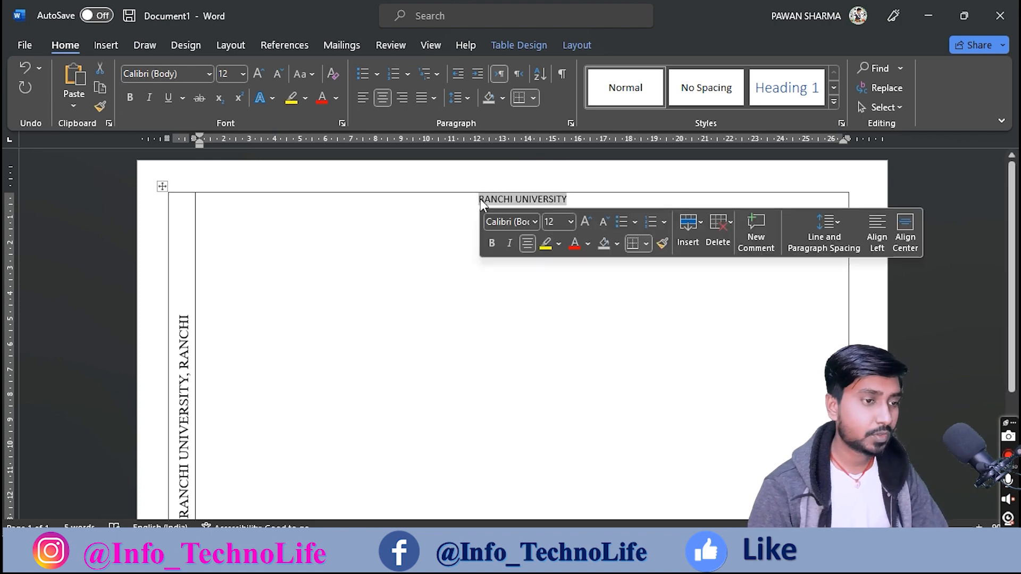
click(209, 74)
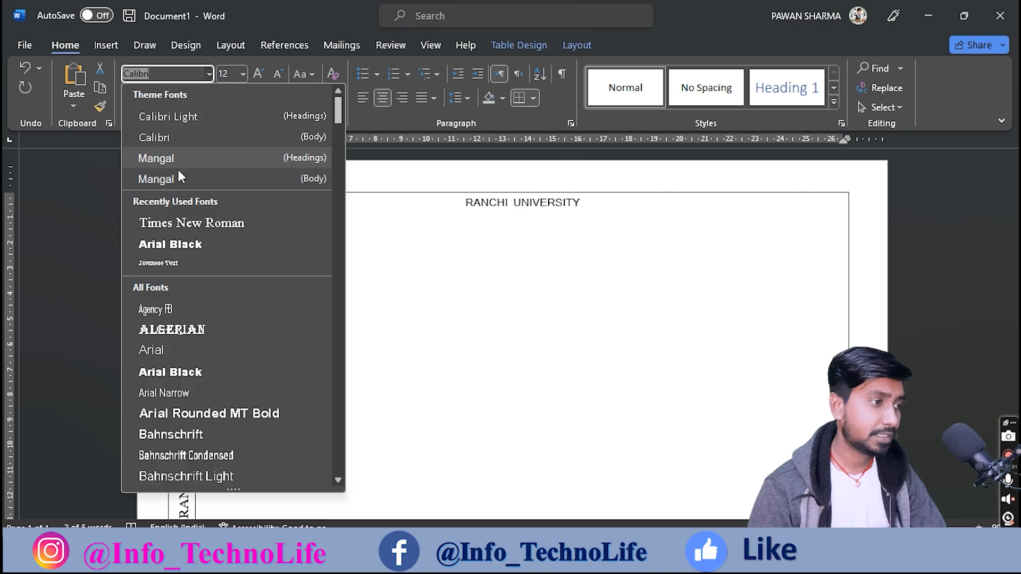
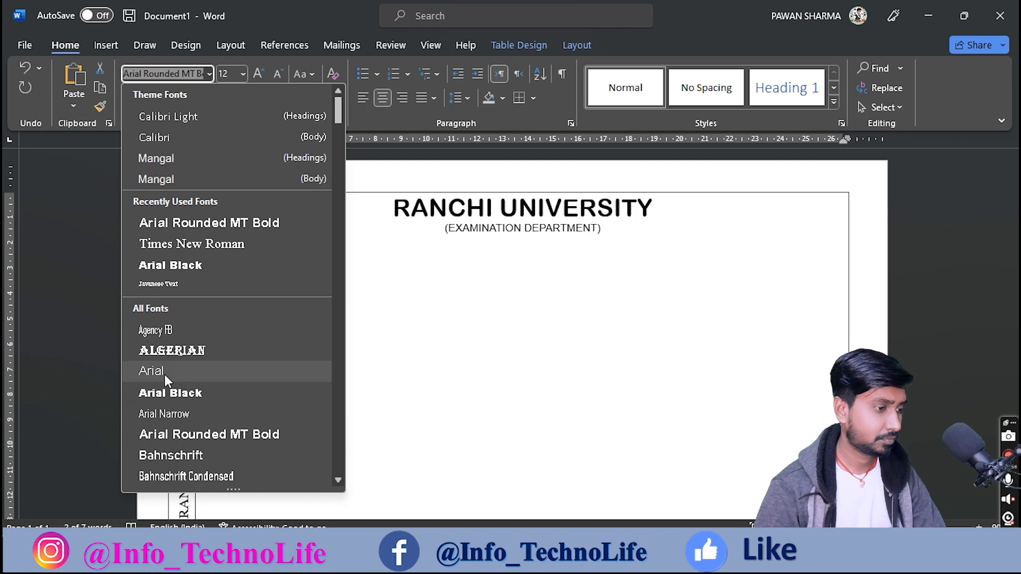
Step: Set the '(EXAMINATION DEPARTMENT)' line in regular Arial, then bring up the reference marksheet
click(164, 372)
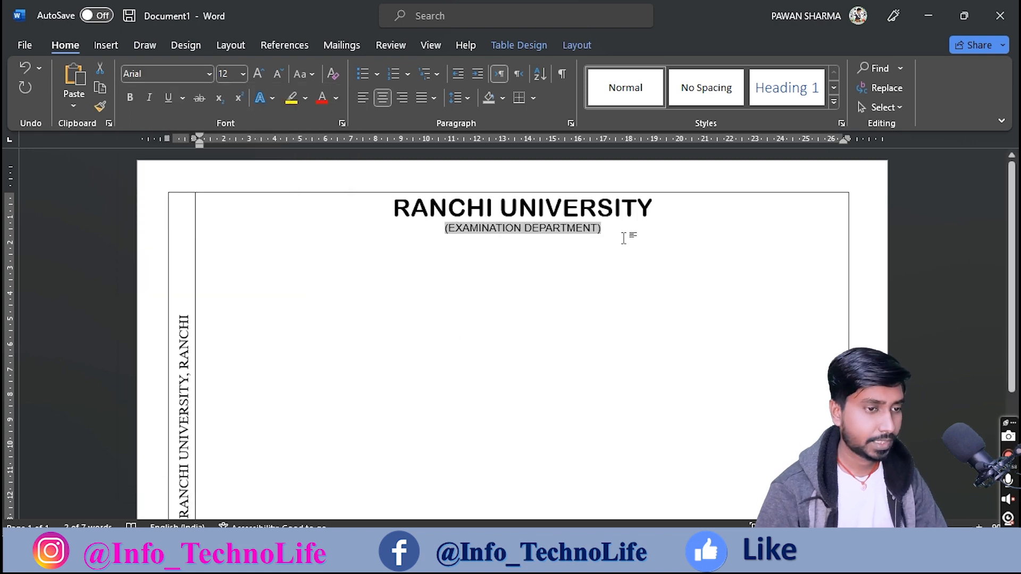
click(602, 243)
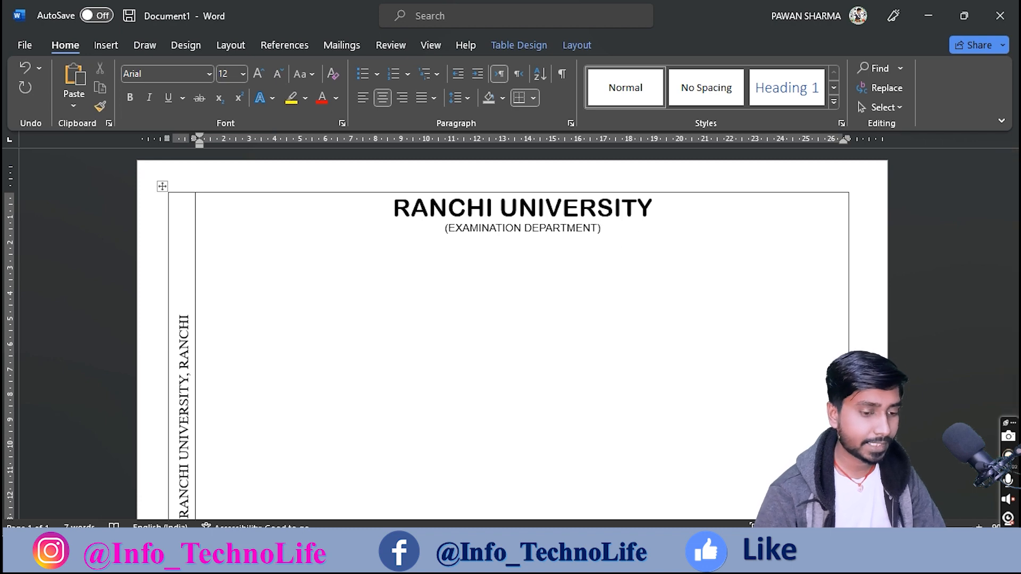
key(alt+Tab)
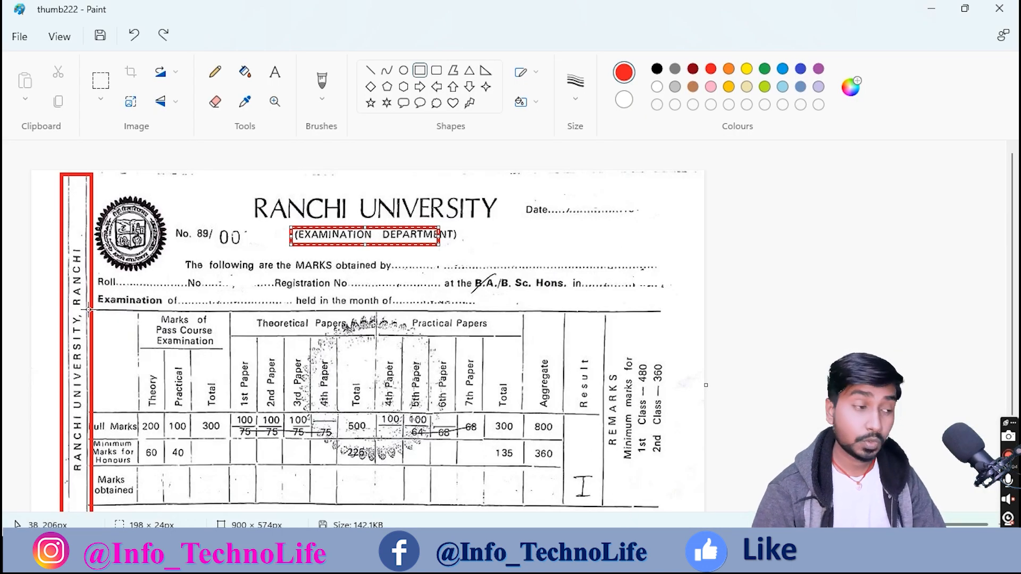
Step: Outline the scan's 'Examination of … held in the month of' line in red, then minimise Paint
drag(172, 218, 244, 252)
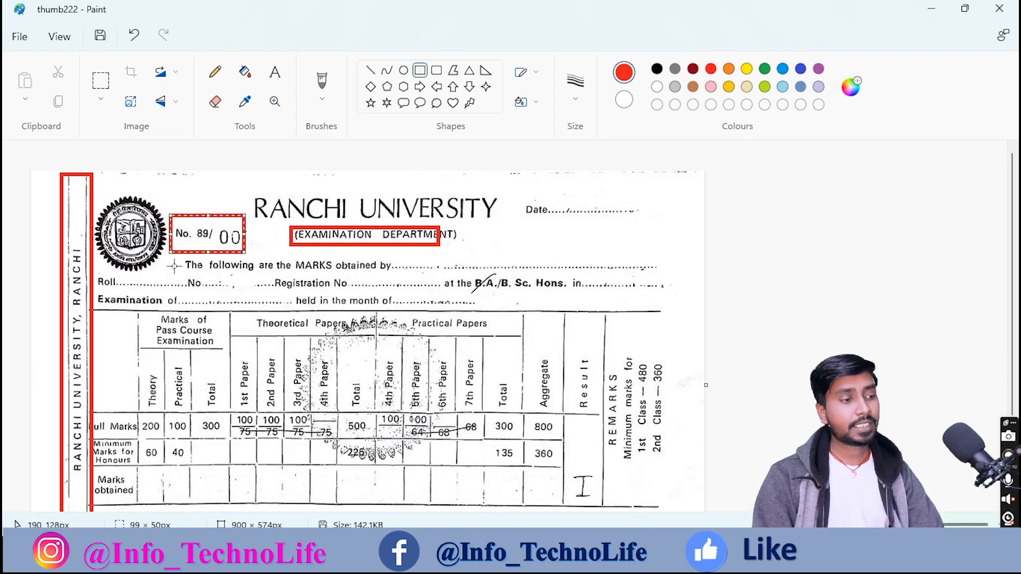
drag(170, 253, 237, 277)
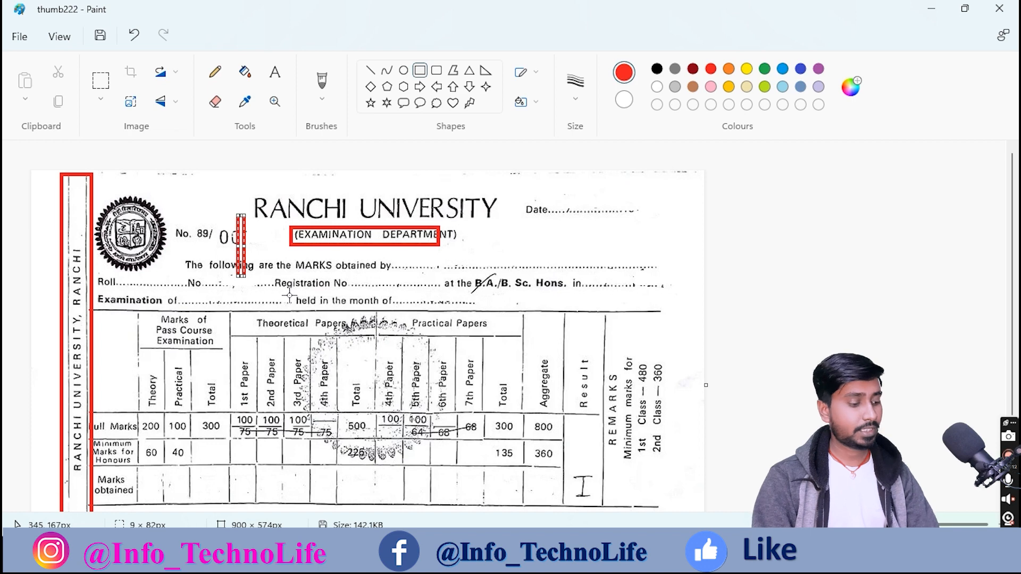
key(ctrl+z)
mouse_move(177, 252)
mouse_down()
mouse_move(276, 273)
mouse_move(779, 281)
mouse_move(590, 280)
mouse_up()
click(147, 285)
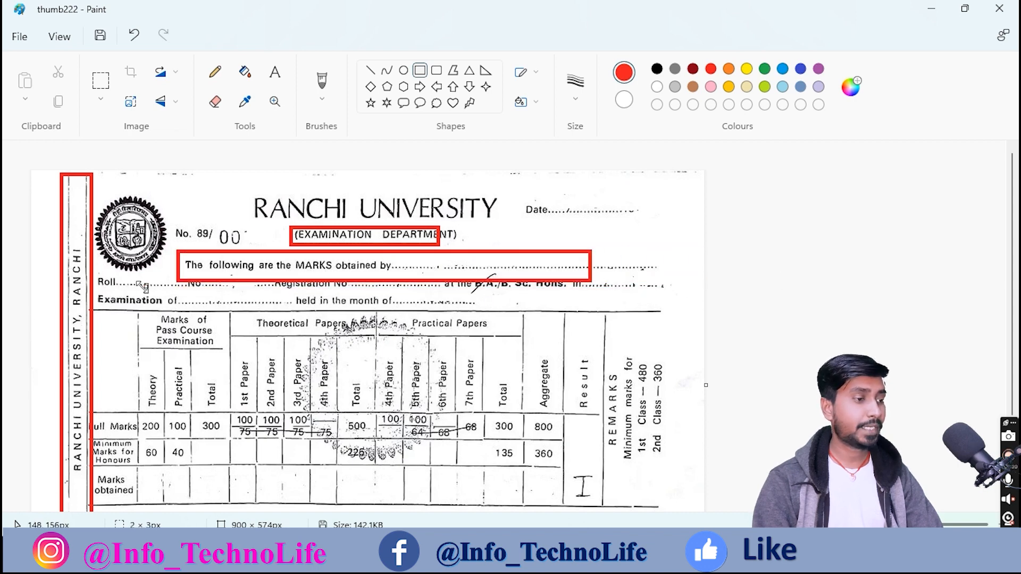
key(ctrl+z)
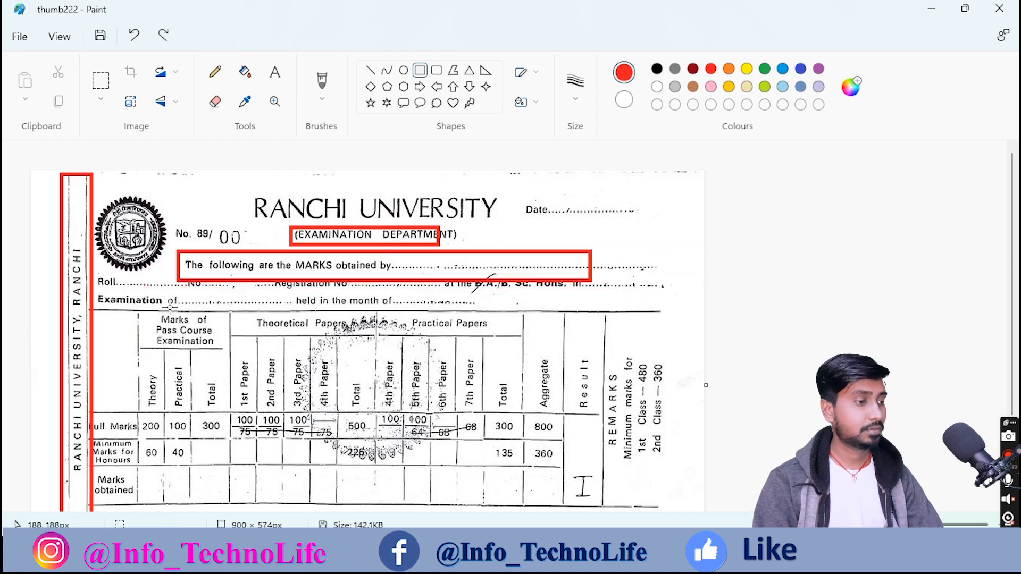
key(ctrl+z)
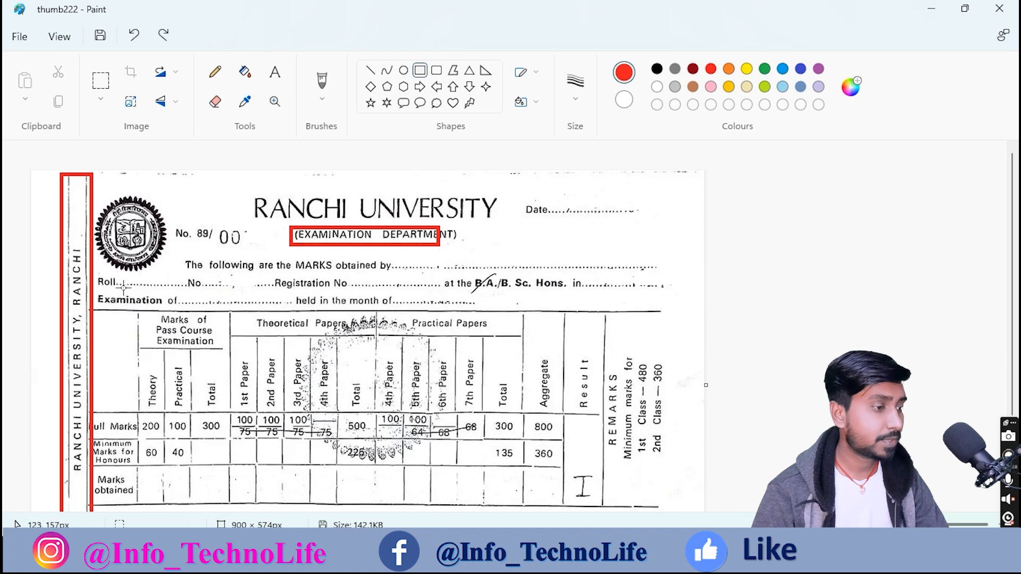
drag(185, 296, 595, 310)
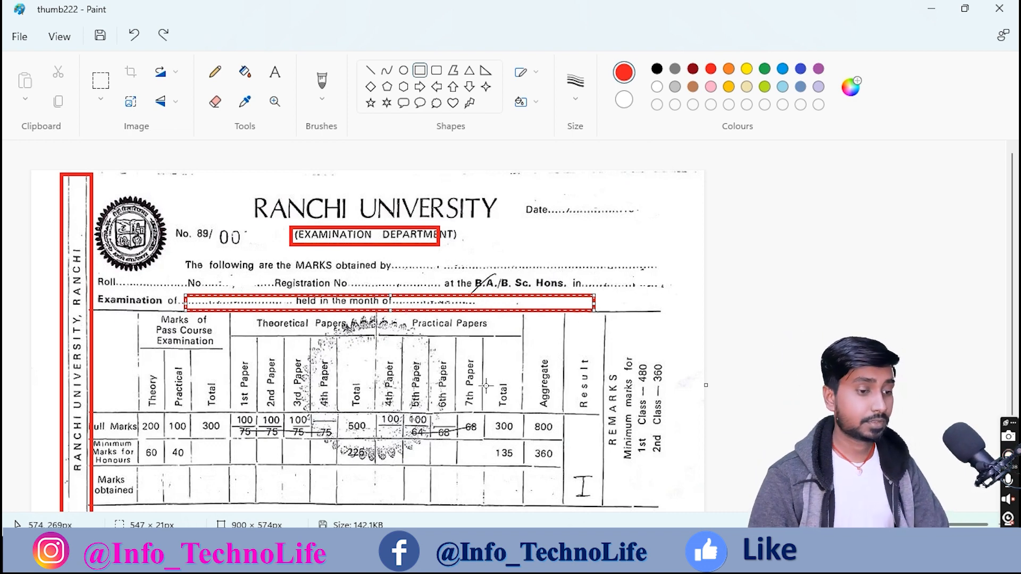
click(678, 557)
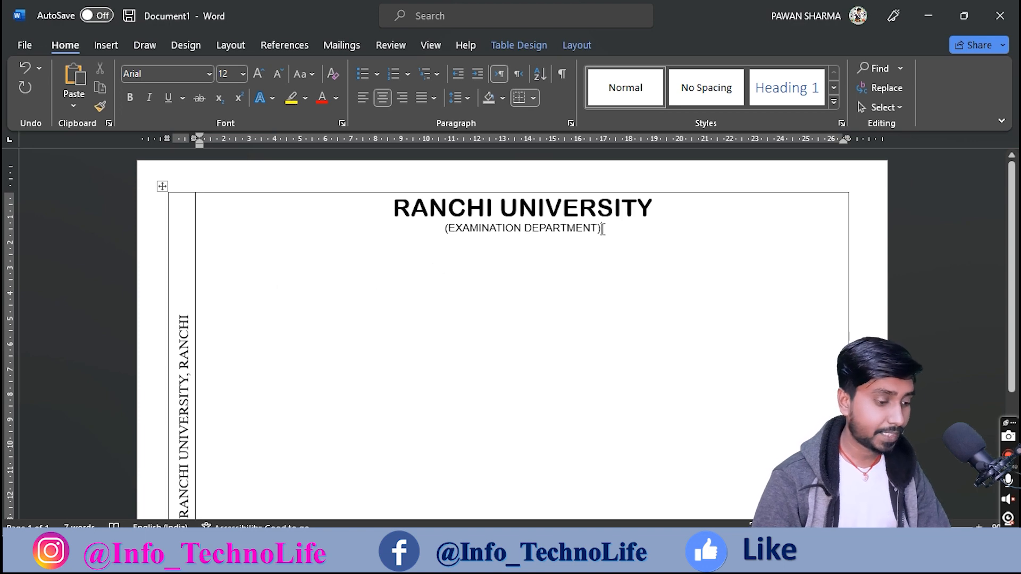
Step: Add an empty left-aligned line below the department heading, indented with tab stops
key(Return)
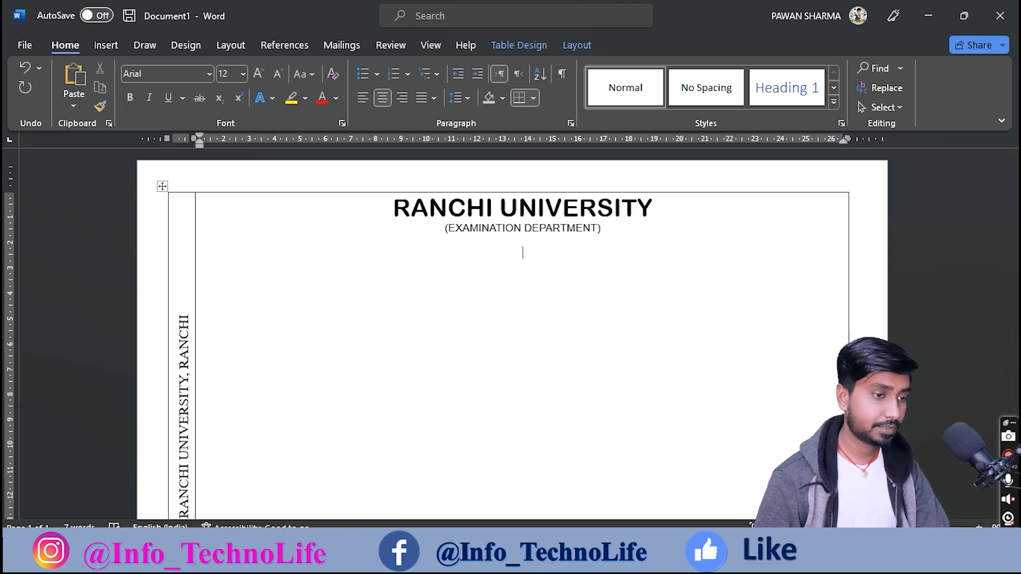
key(ctrl+l)
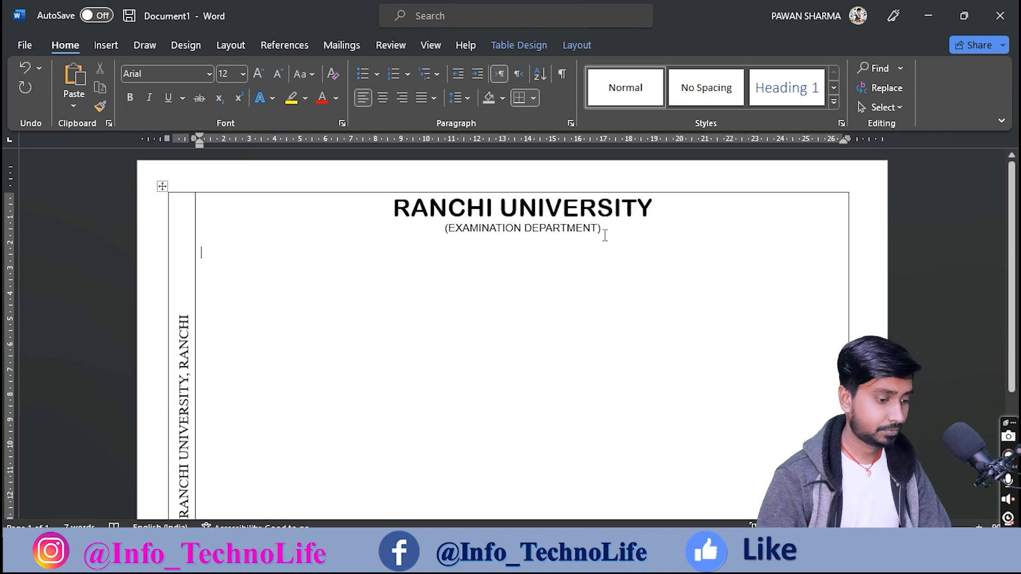
key(Tab)
key(ctrl+z)
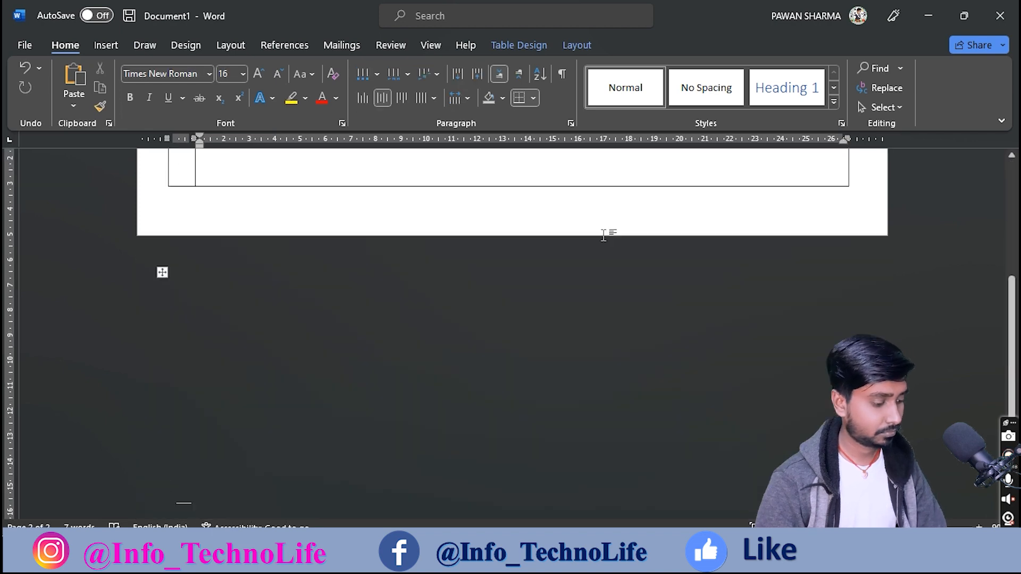
scroll(567, 269, up, 2)
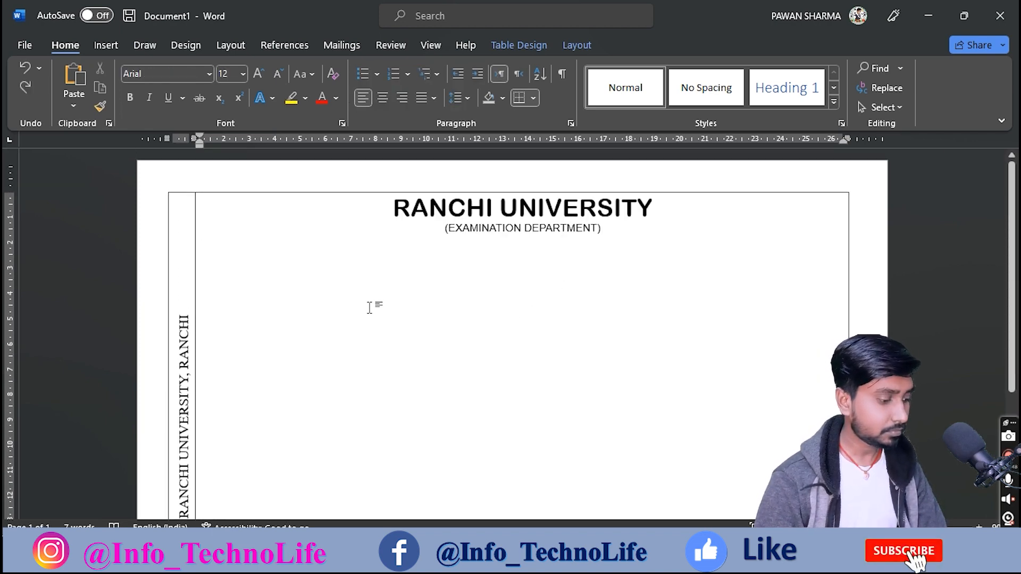
key(ctrl+Tab)
key(ctrl+Tab)
key(ctrl+Tab)
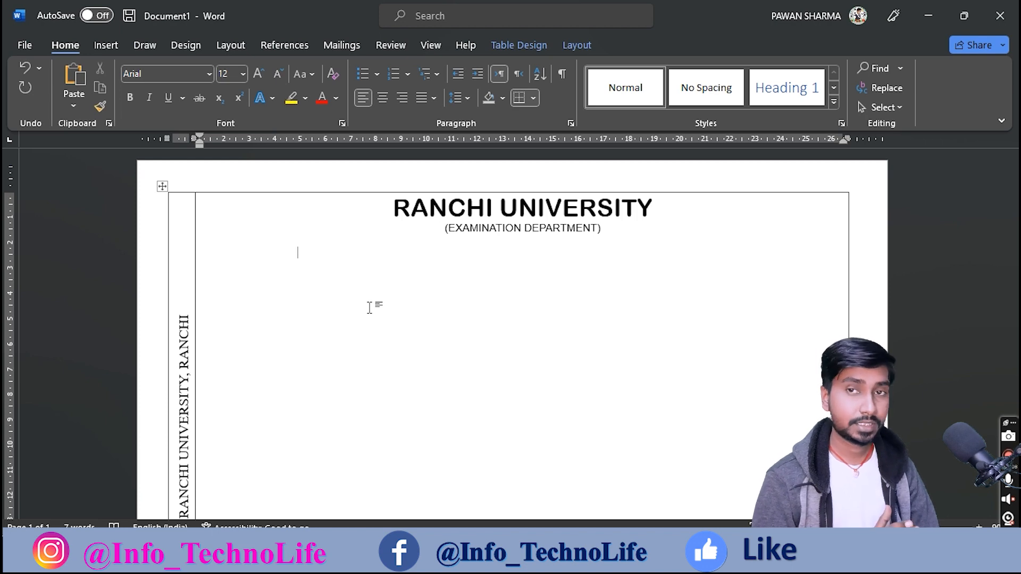
Step: Type 'The following are the MARKS obtained by' with a dotted blank, then start a new line
text(The follow)
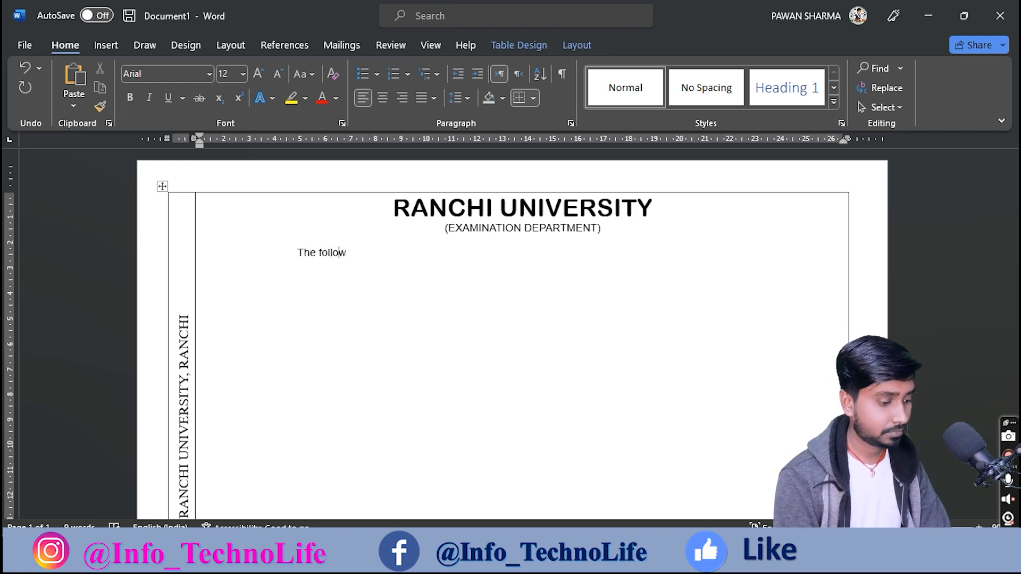
text(ing are)
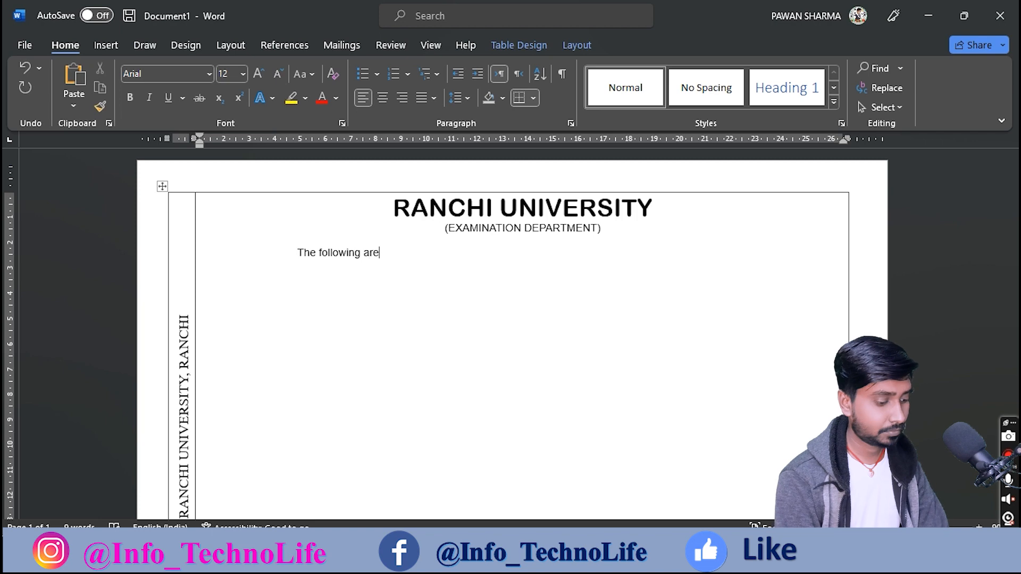
text( the M)
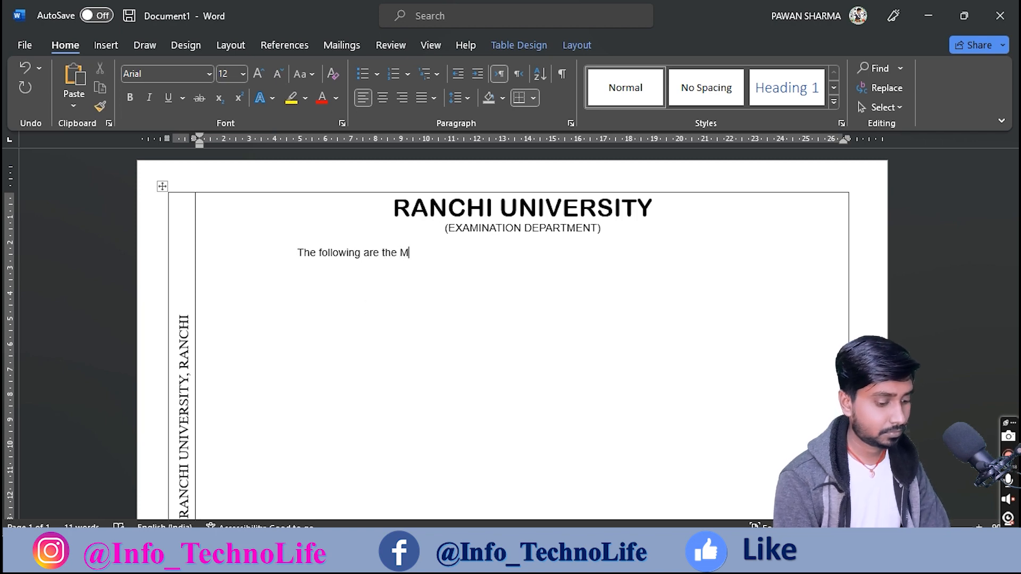
text(ARKS obti)
key(BackSpace)
text(ained )
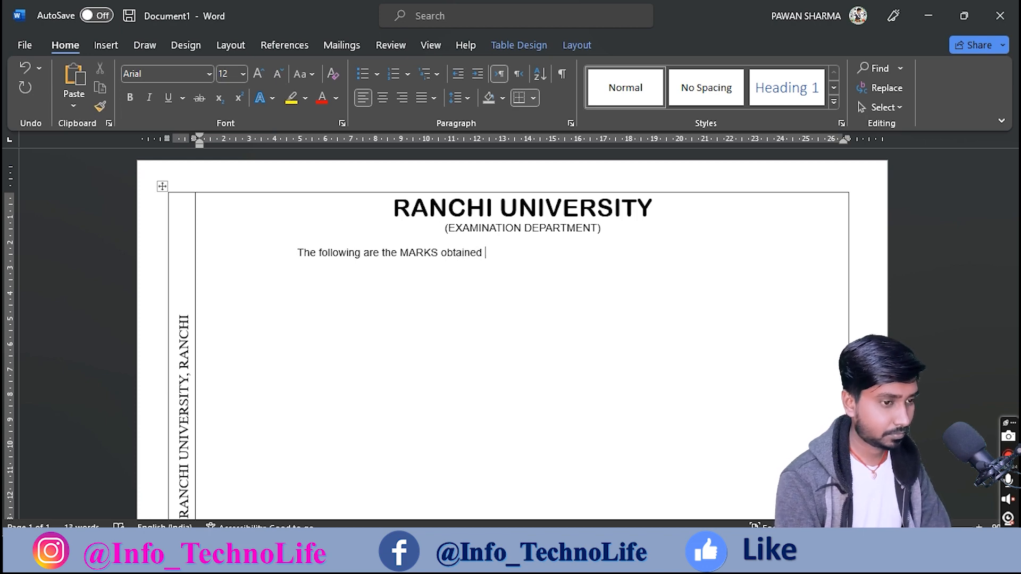
text(by……………………………)
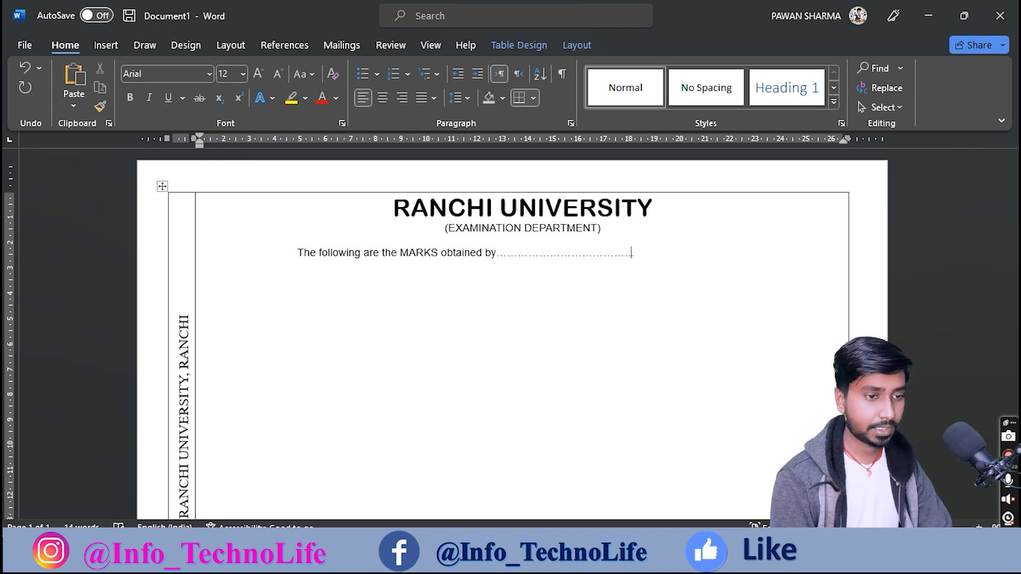
text(................................)
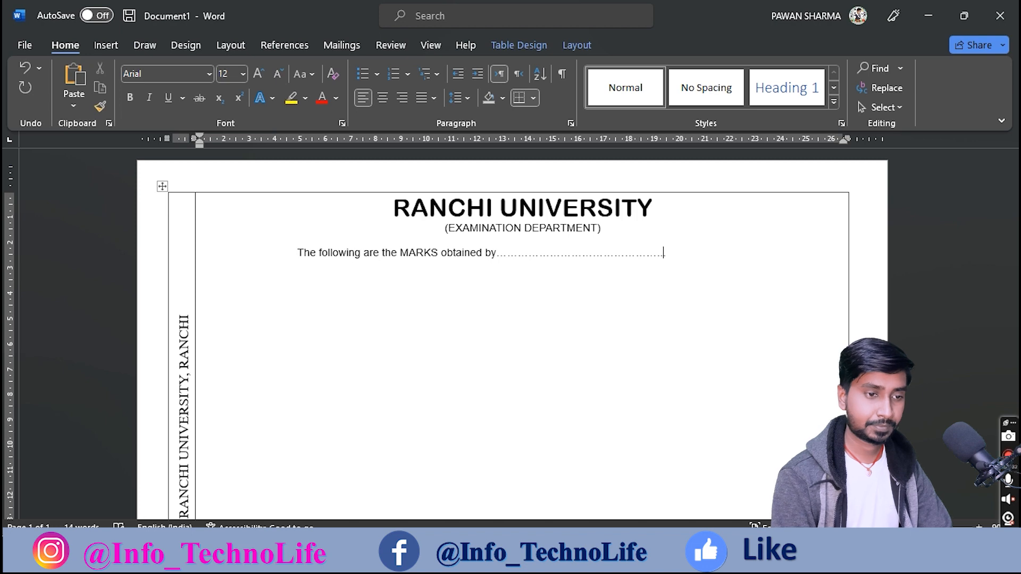
text(.)
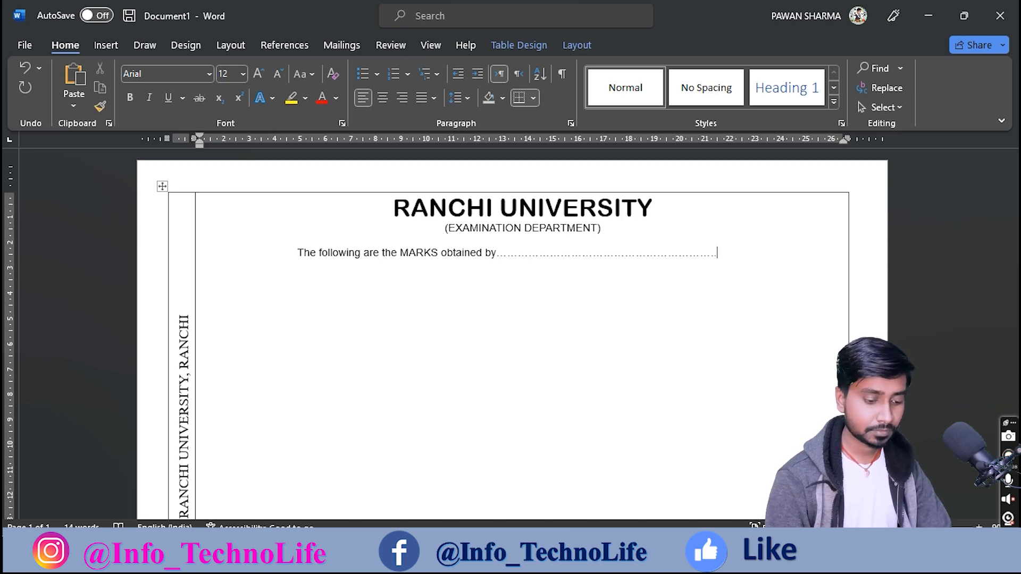
text(....)
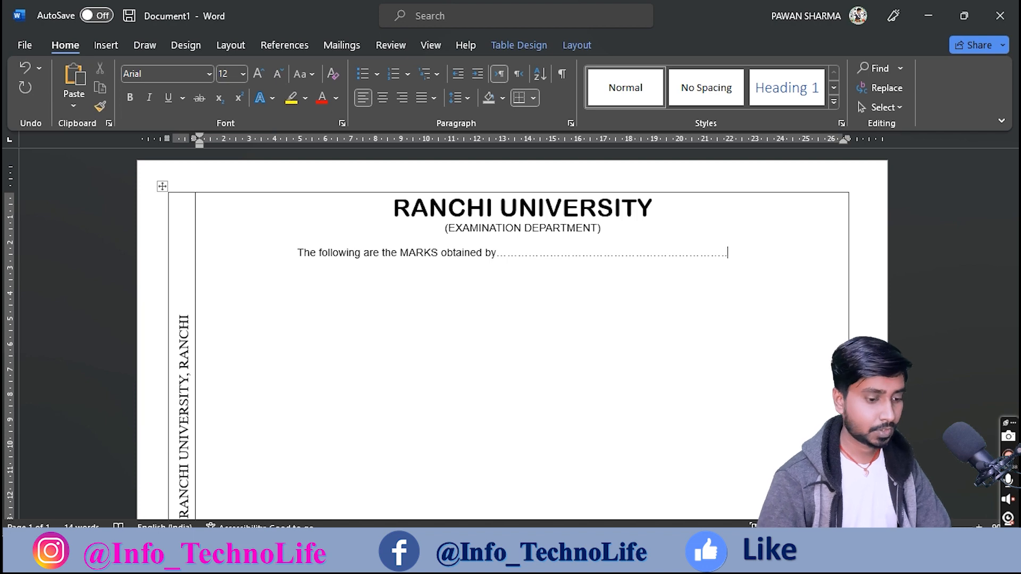
key(Return)
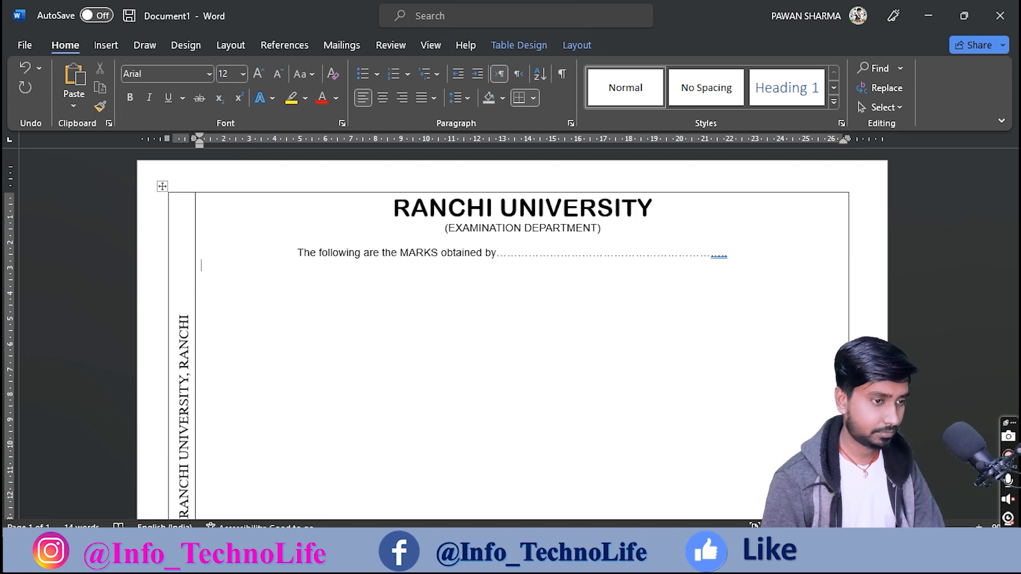
Step: Add a blank line above the statement and type the dotted Roll No., Registration No., B.A/B.Sc. Hons. In line
click(503, 241)
key(Return)
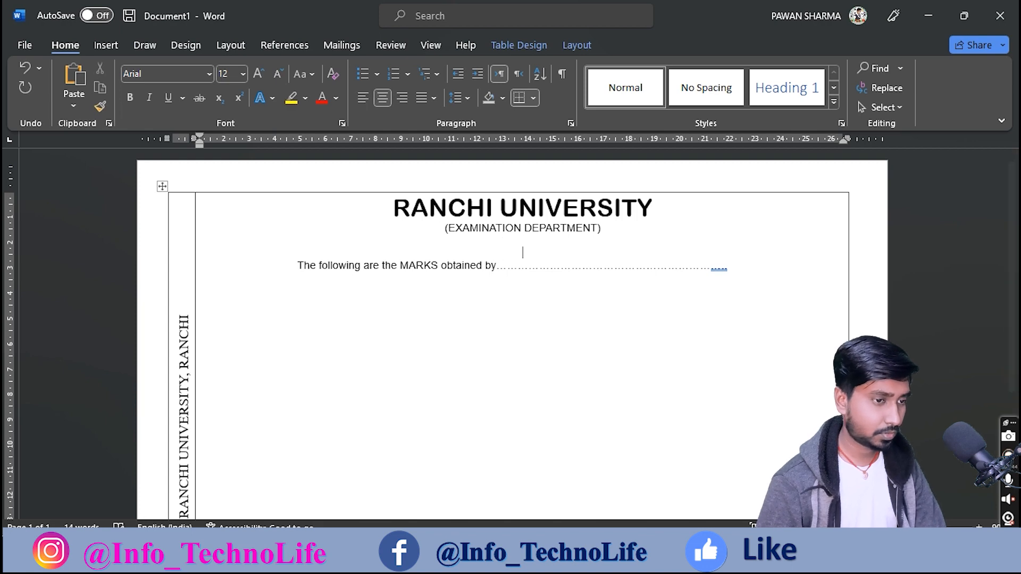
click(294, 290)
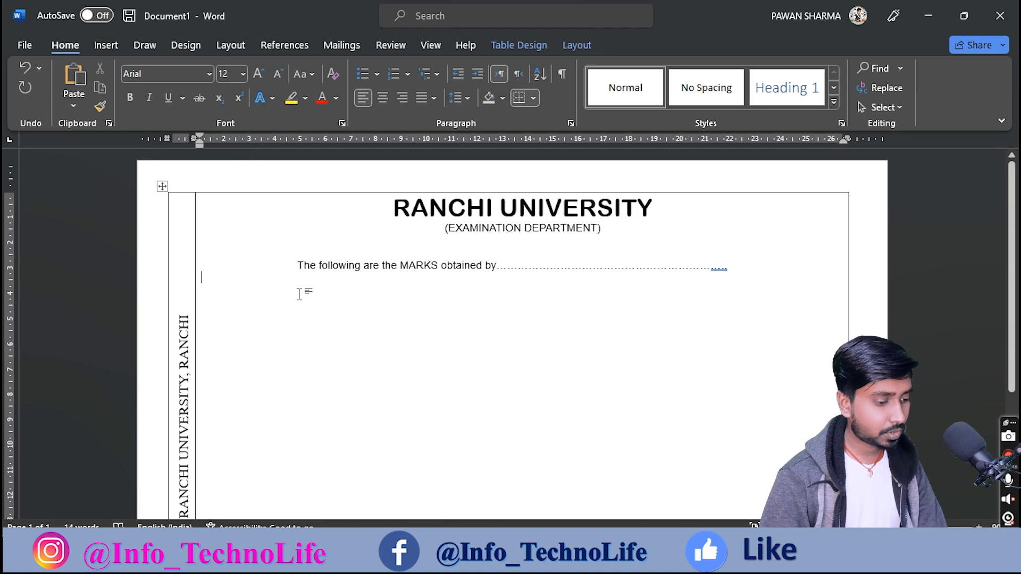
text(Rol)
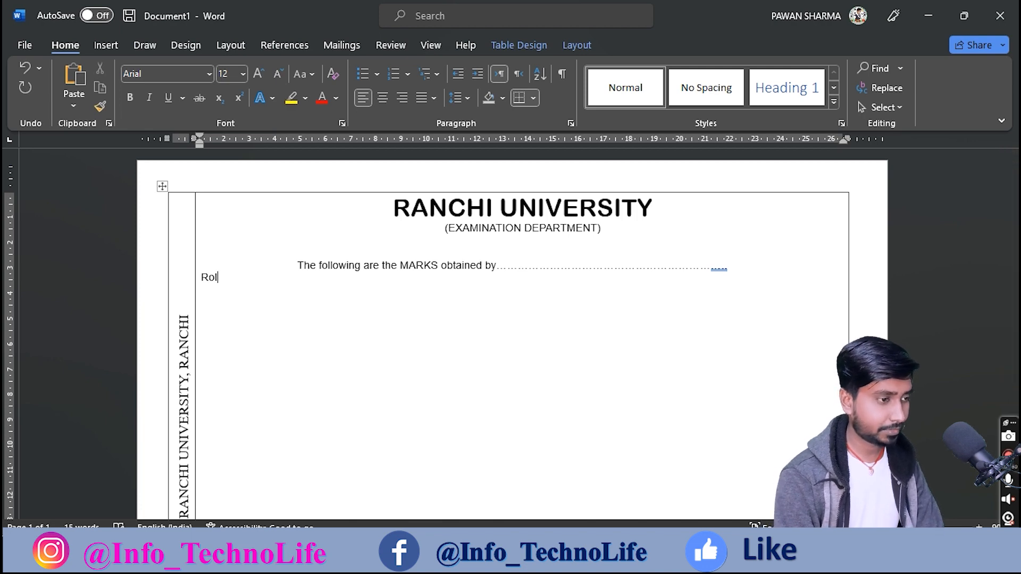
text(l...........)
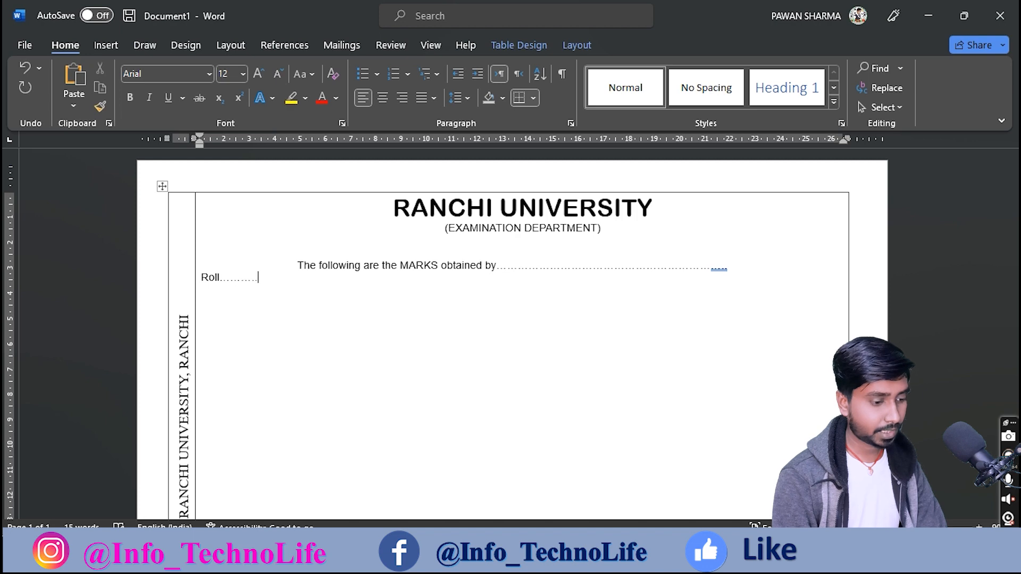
text(.................No.)
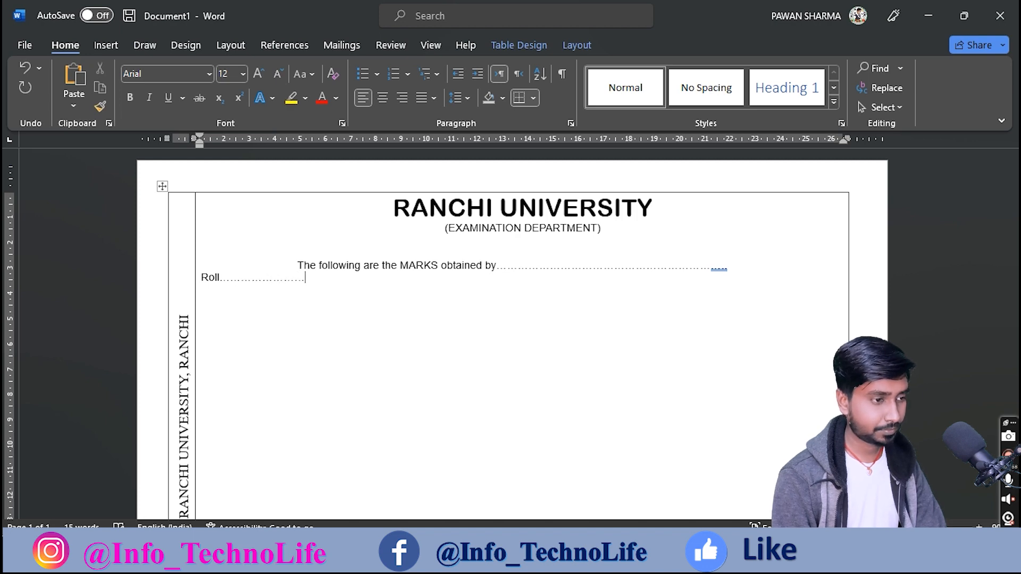
text(..................)
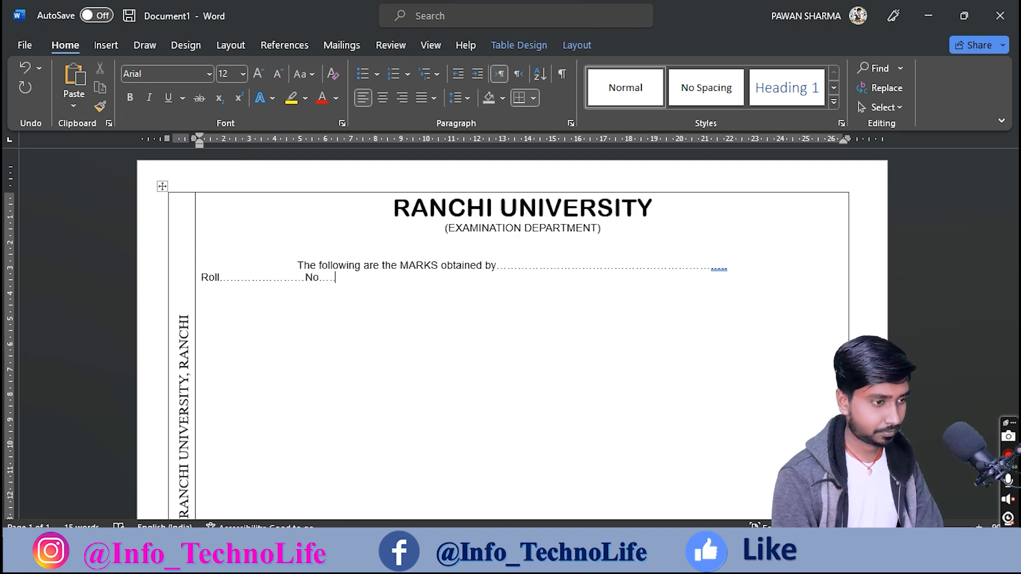
text(..........)
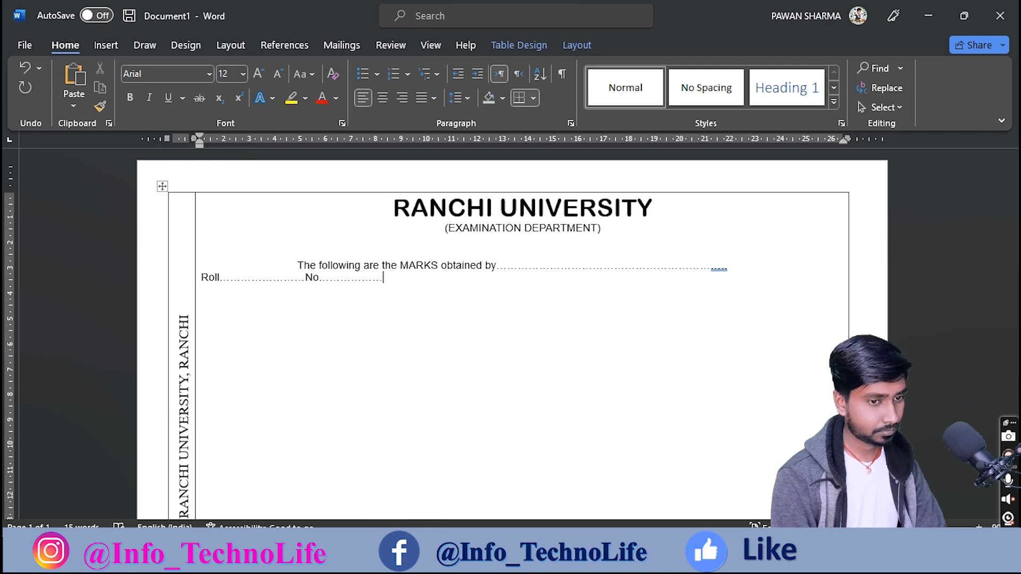
text(..)
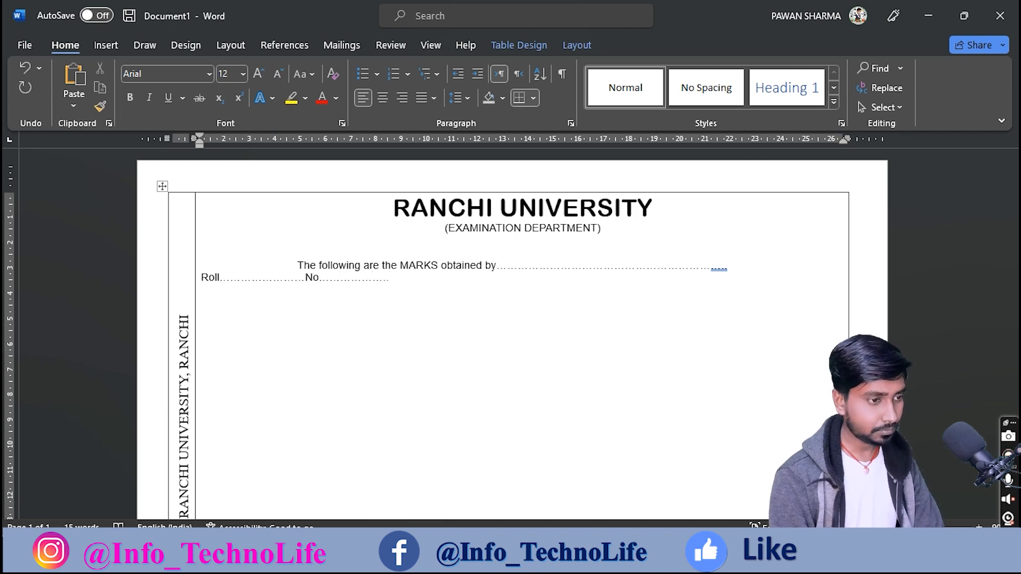
text( R)
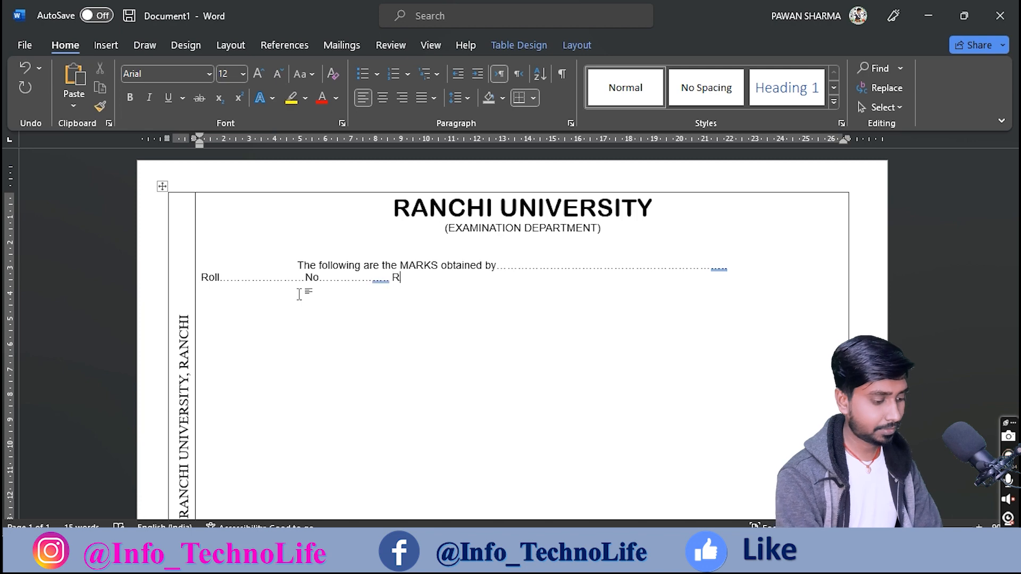
text(egist)
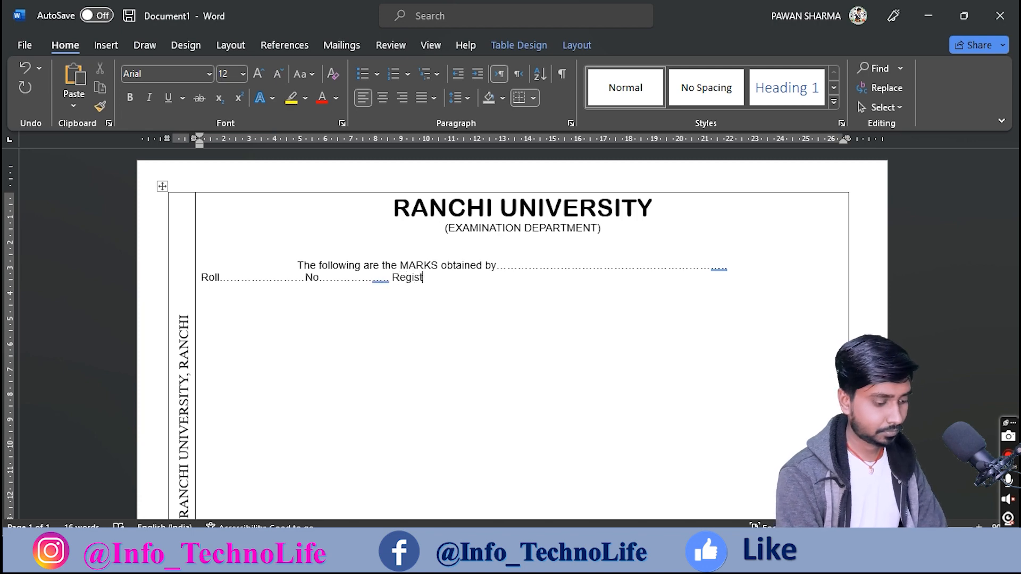
text(ration)
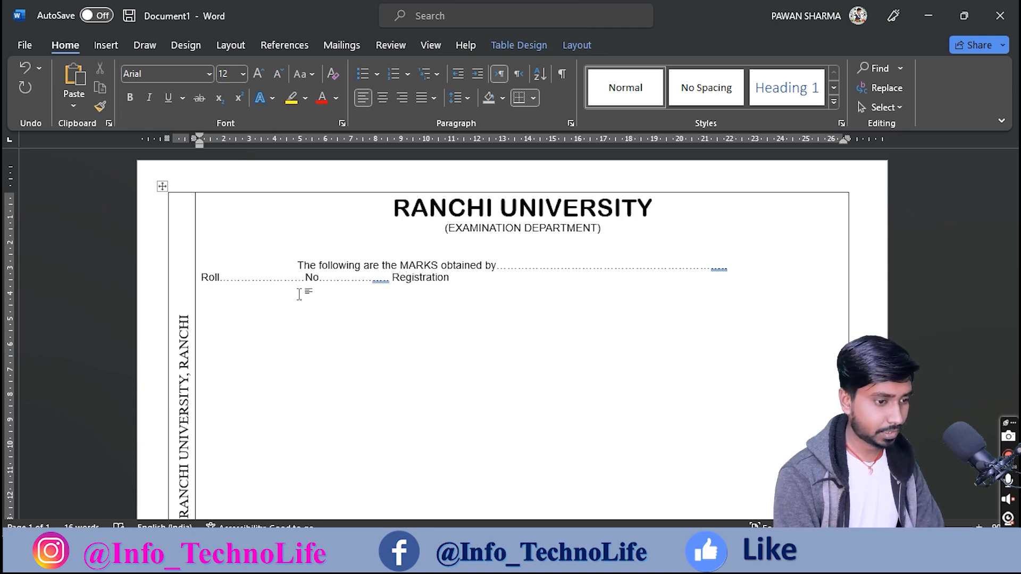
text( No........................)
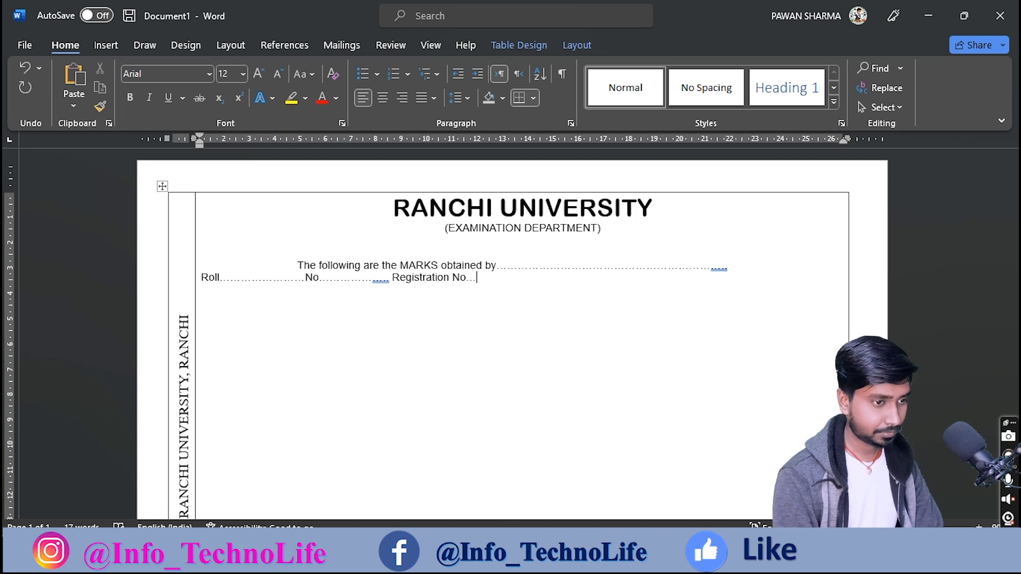
text(......)
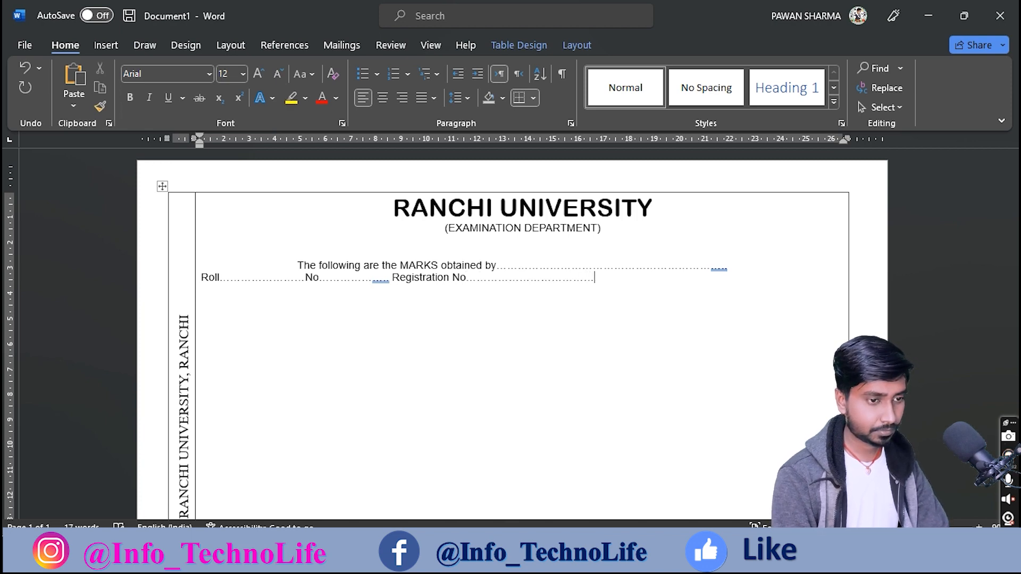
text(..)
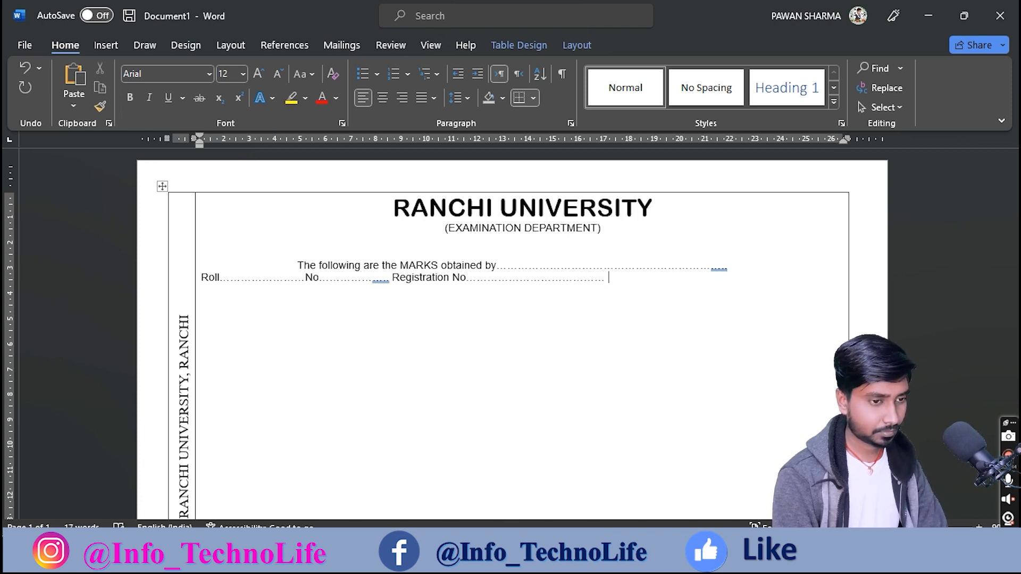
text( at th)
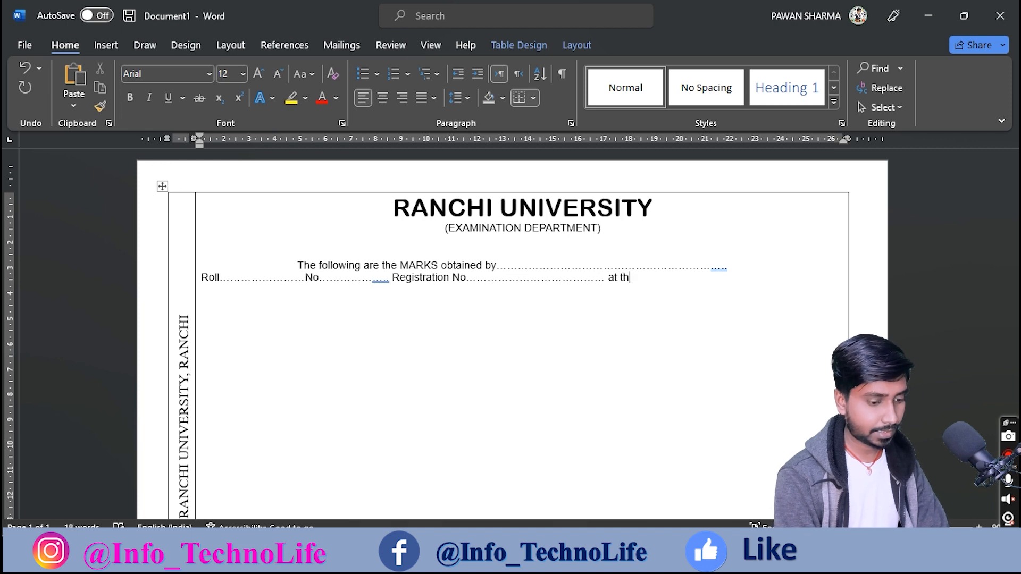
text(e )
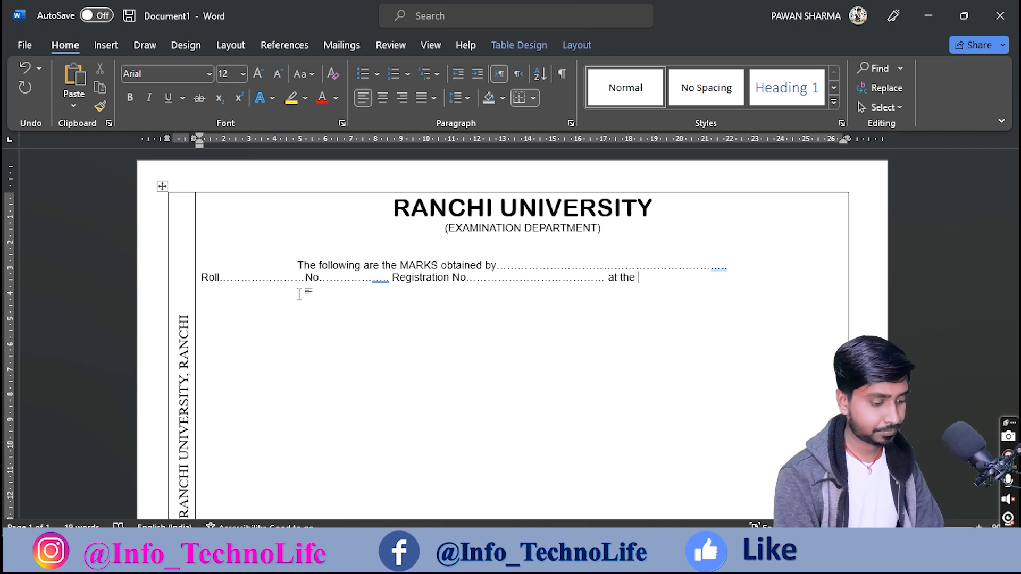
text(B.A/)
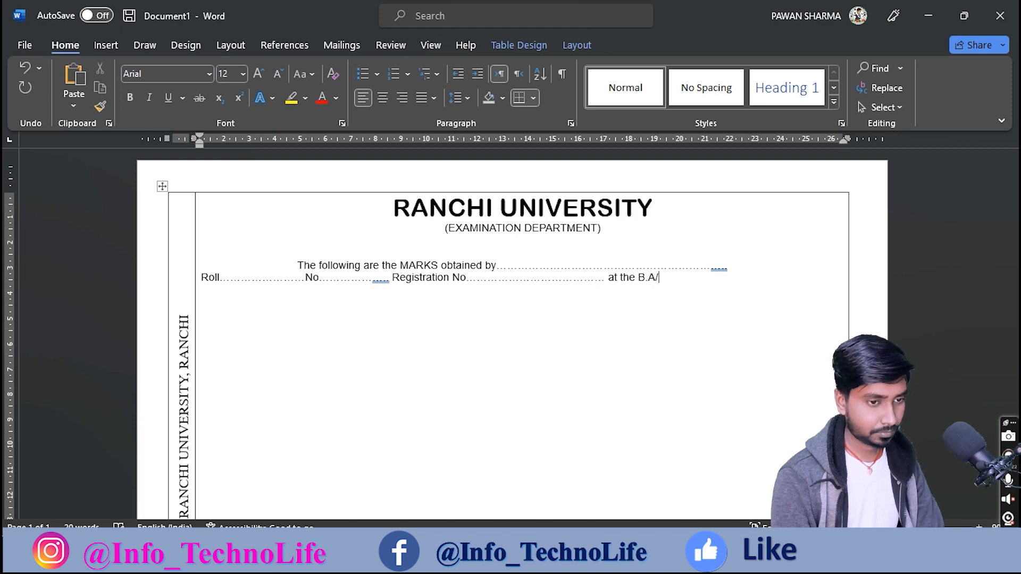
text(B)
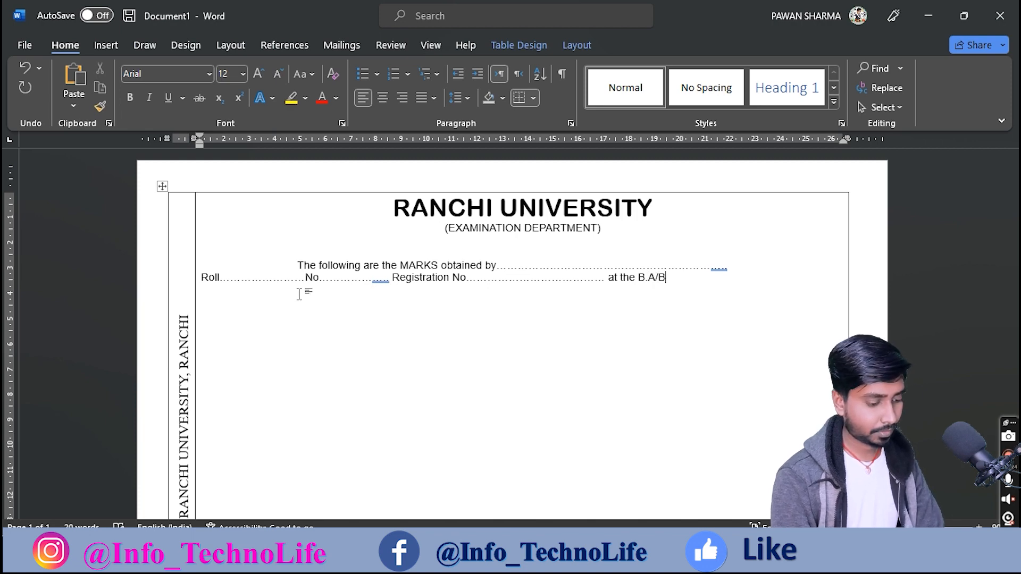
text(.Sc)
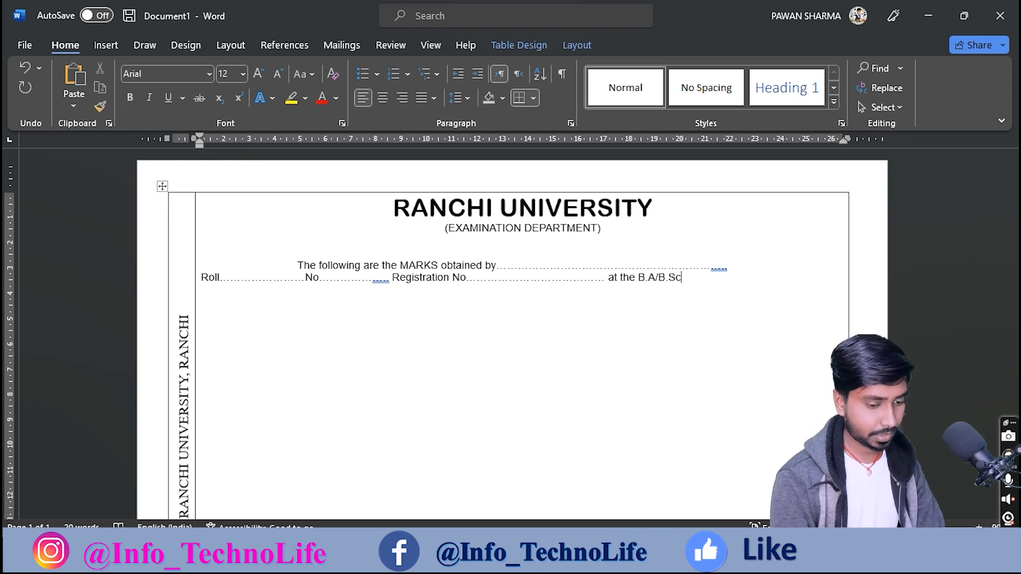
text(. )
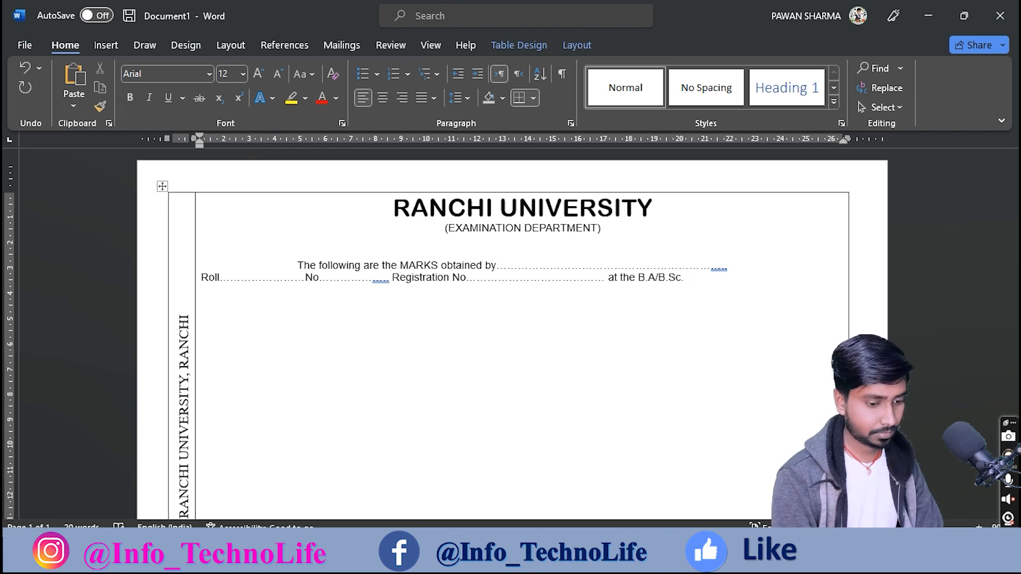
text(Hon)
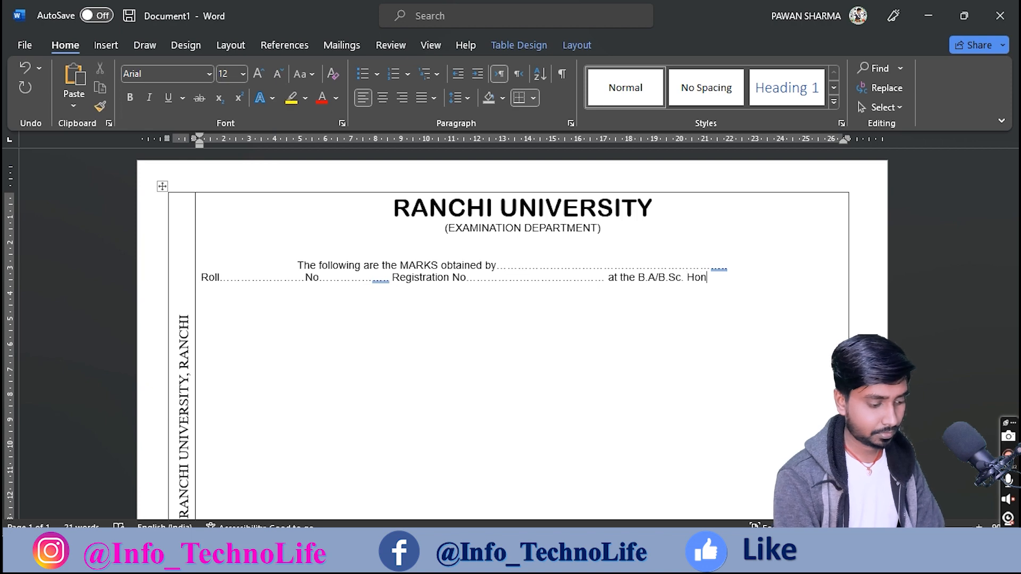
text(s. In)
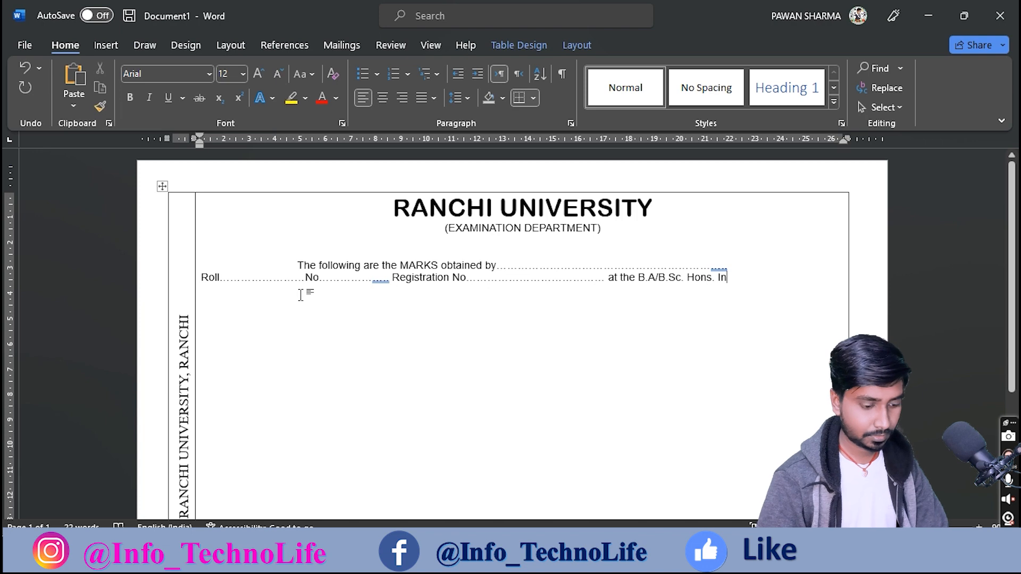
text(.......................)
Step: Lengthen the 'obtained by' dots and add an 'Examination of … held in the month of' line
click(726, 265)
text(.................)
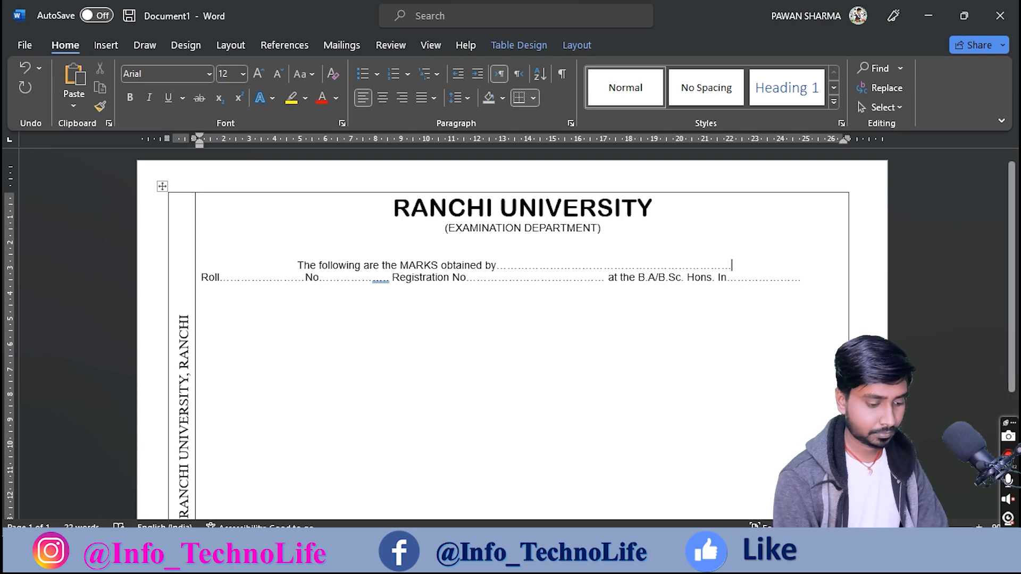
text(....)
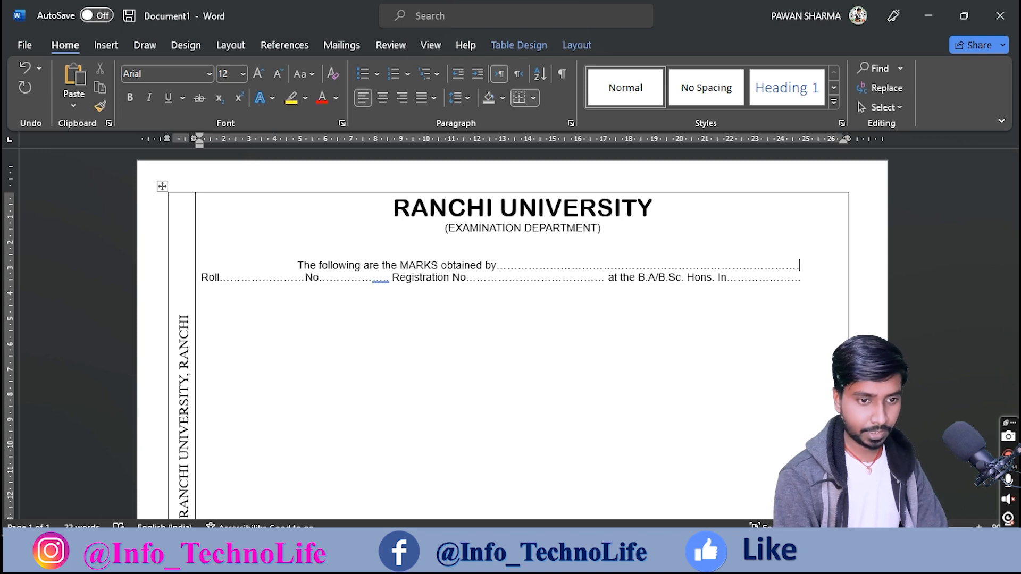
key(Down)
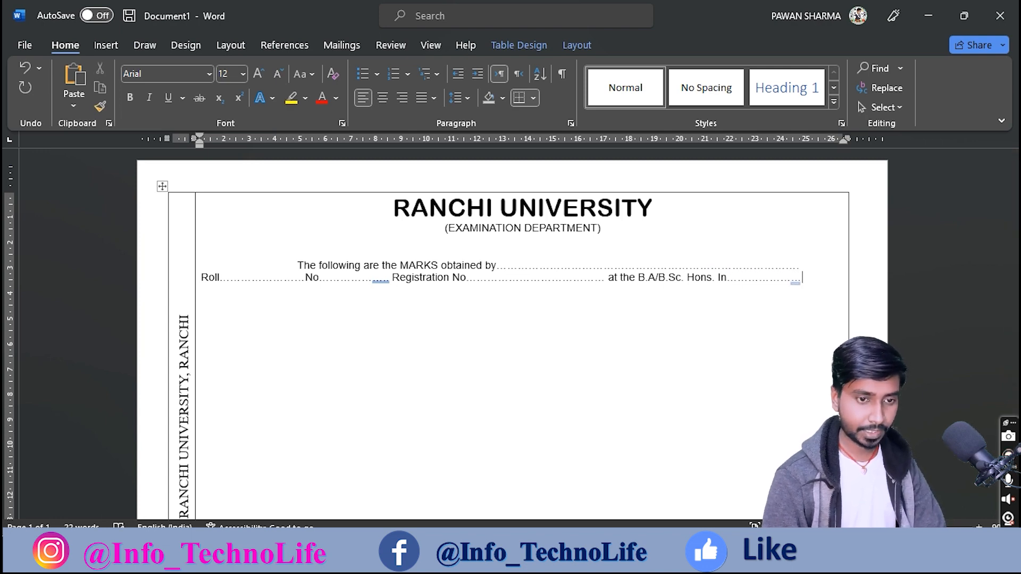
key(Return)
text(Examination)
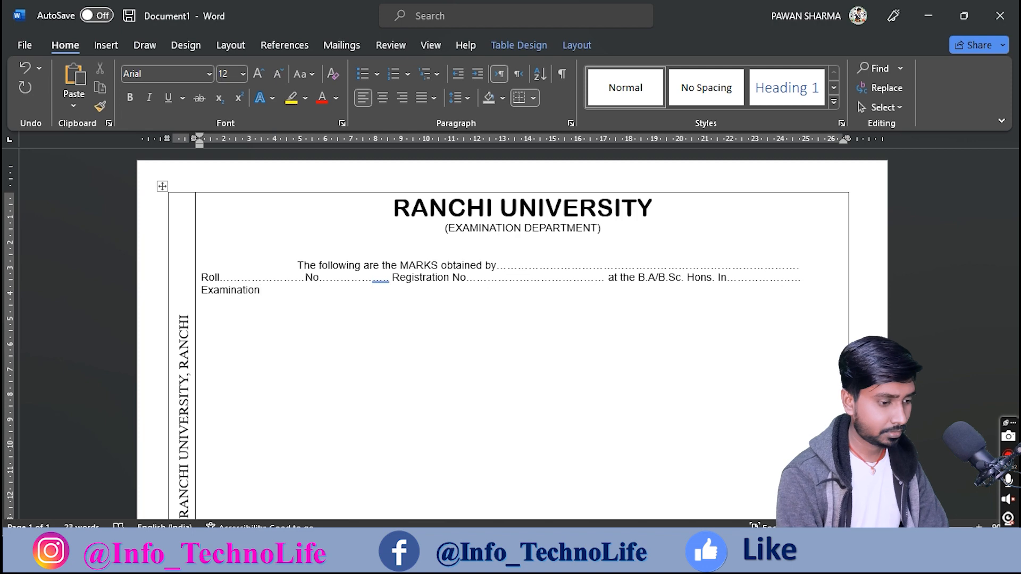
text( of)
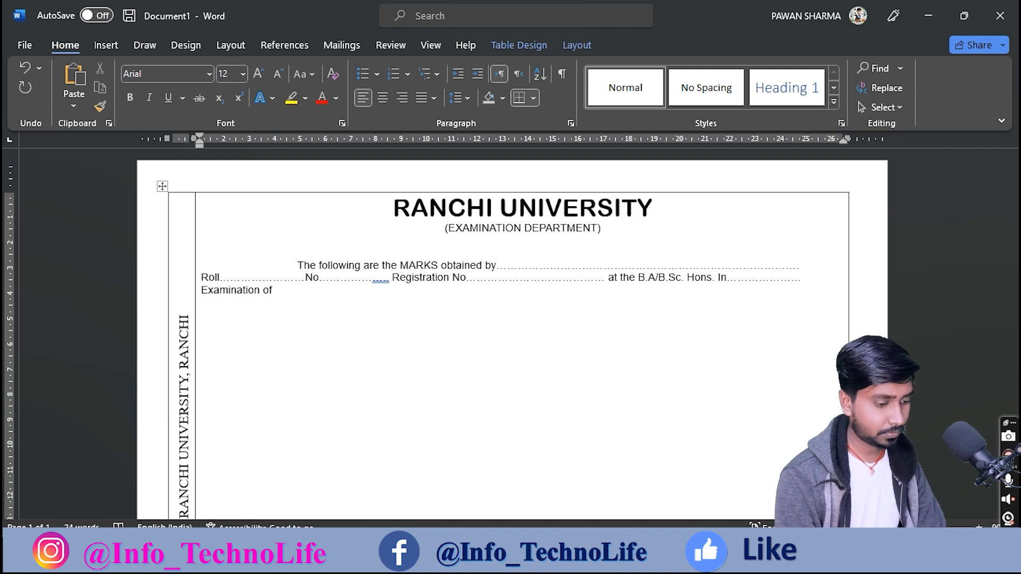
text( ....................................)
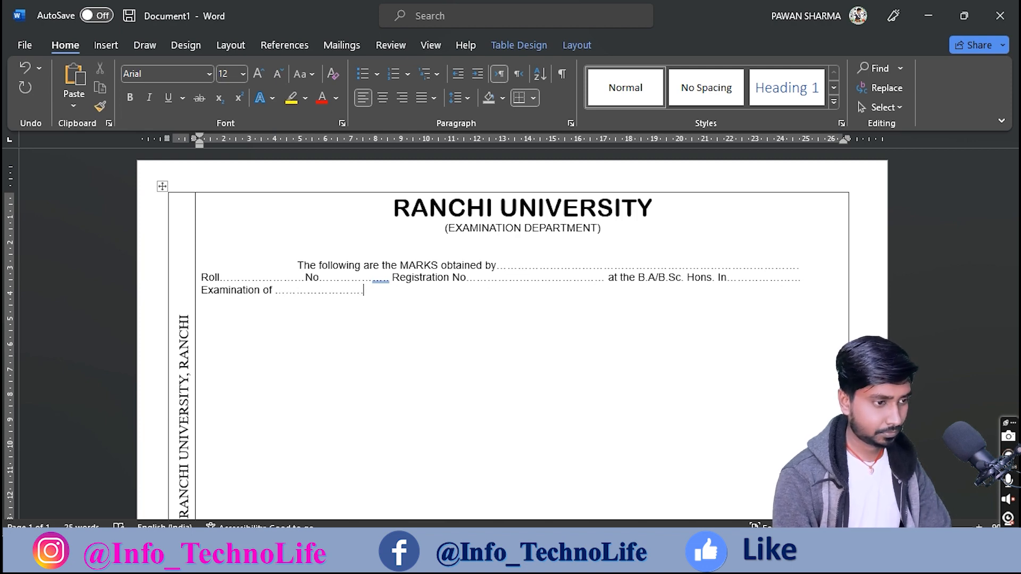
text(............held)
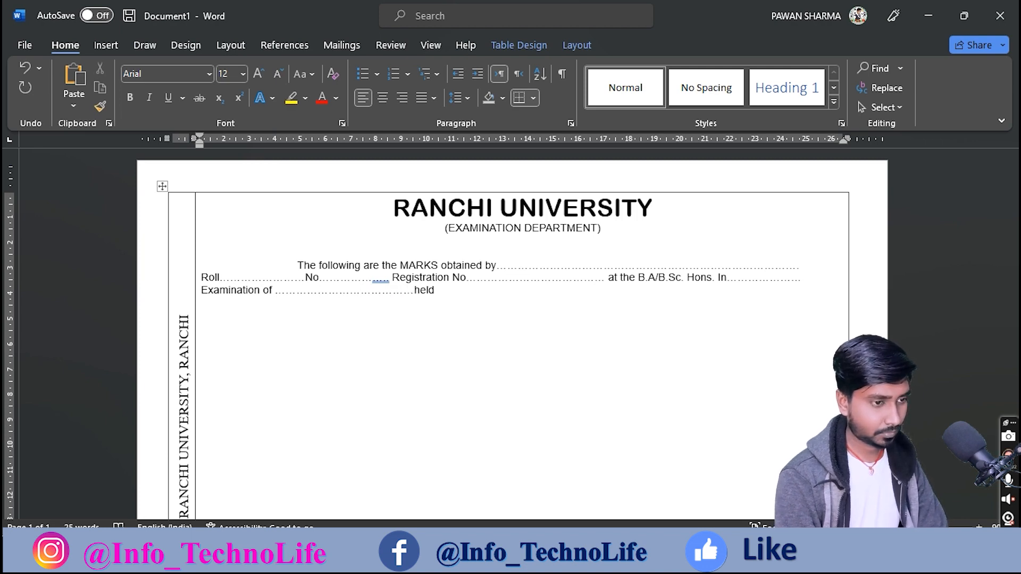
text( in the mo)
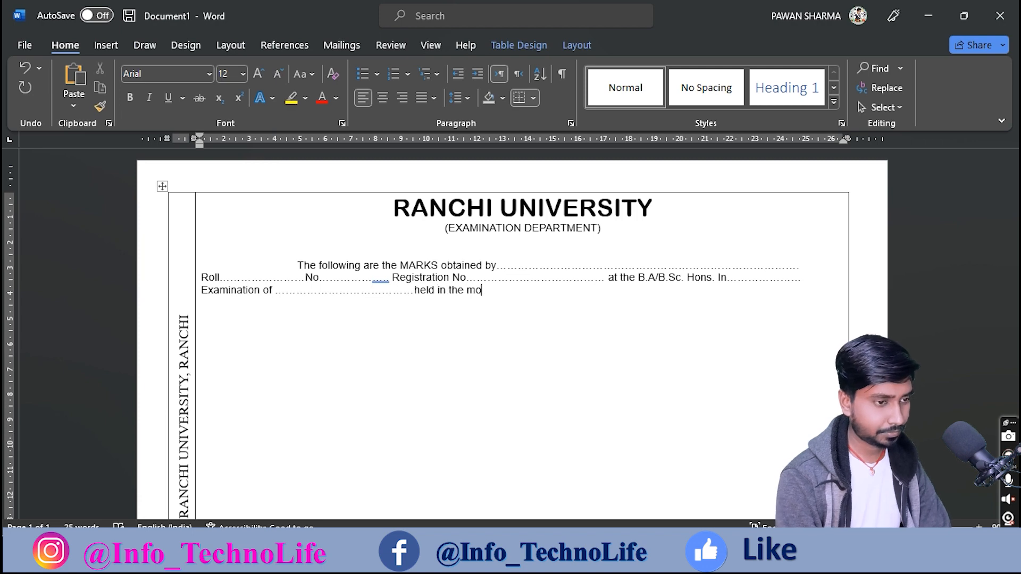
text(nth o)
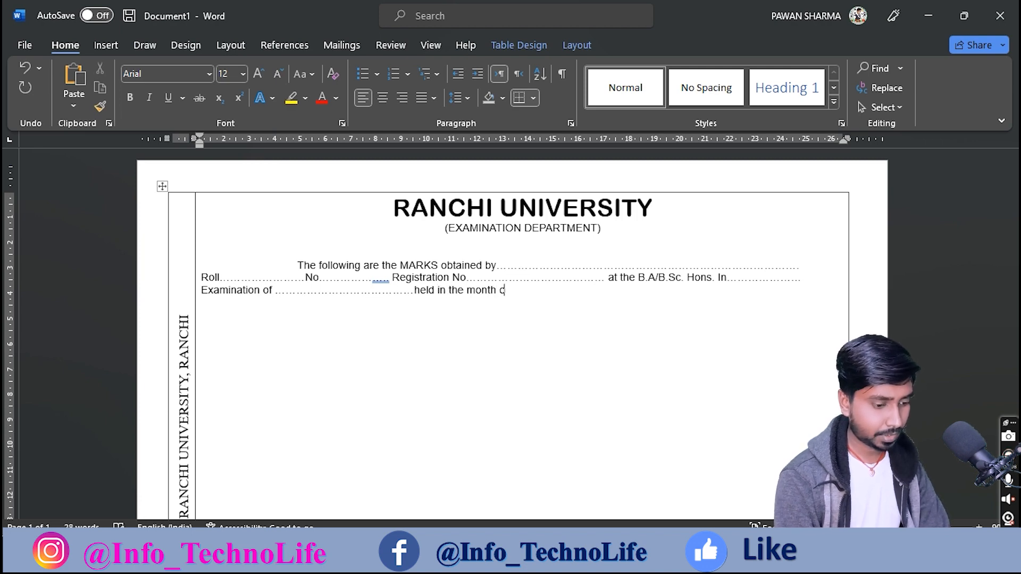
text(f ..............................)
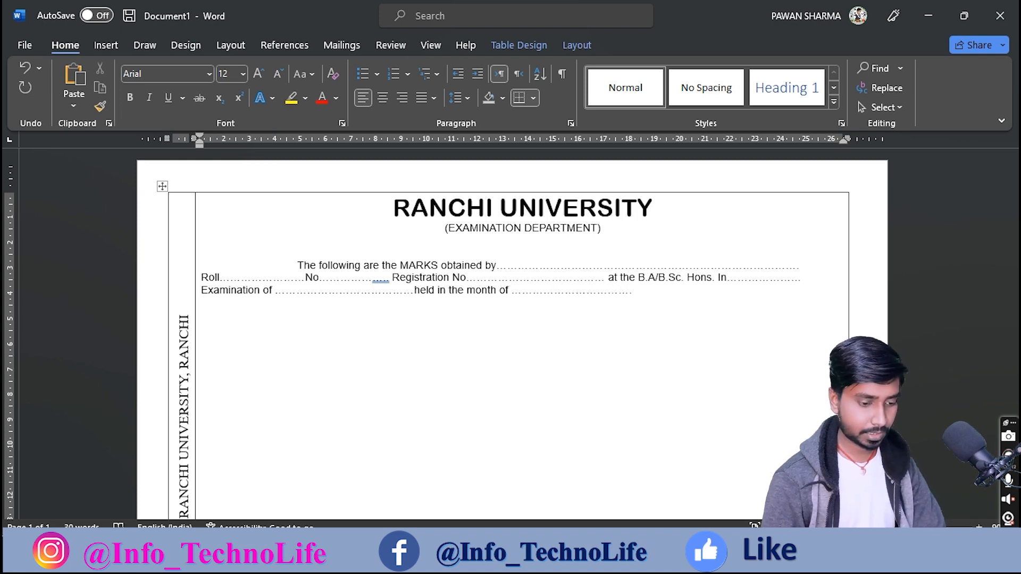
text(1989)
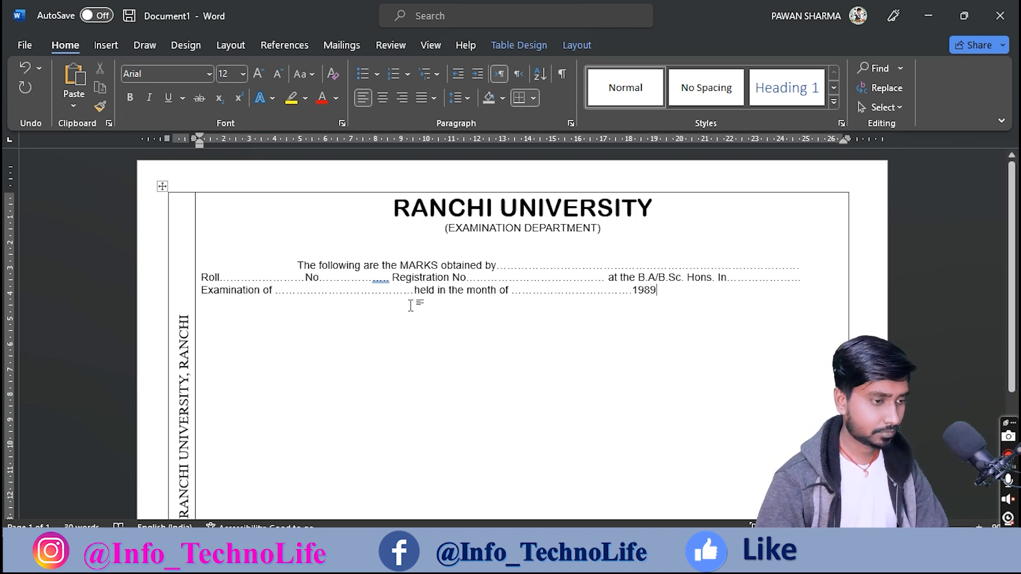
Step: Set the three-line marks statement to 1.5 line spacing
drag(657, 292, 300, 262)
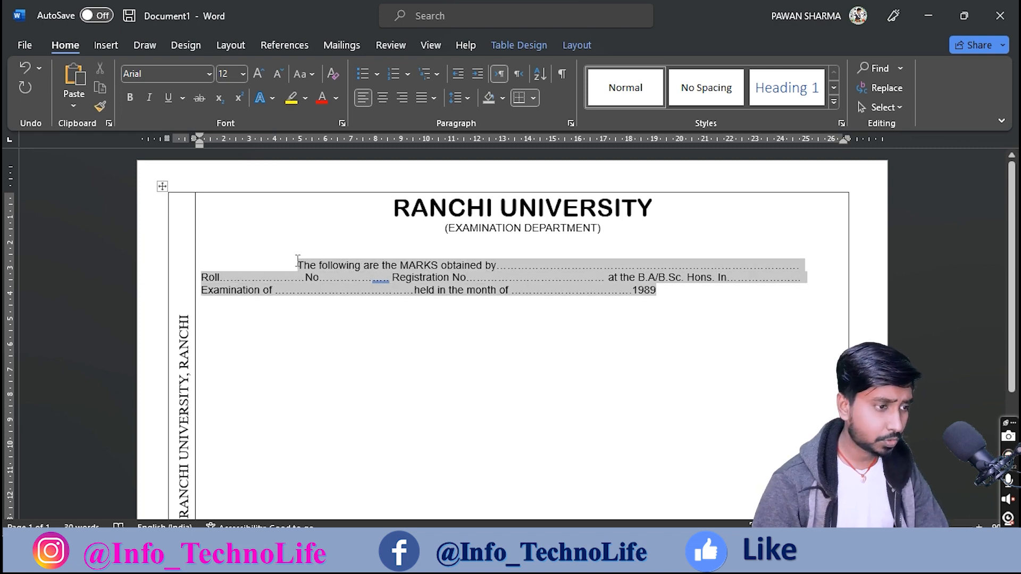
click(464, 99)
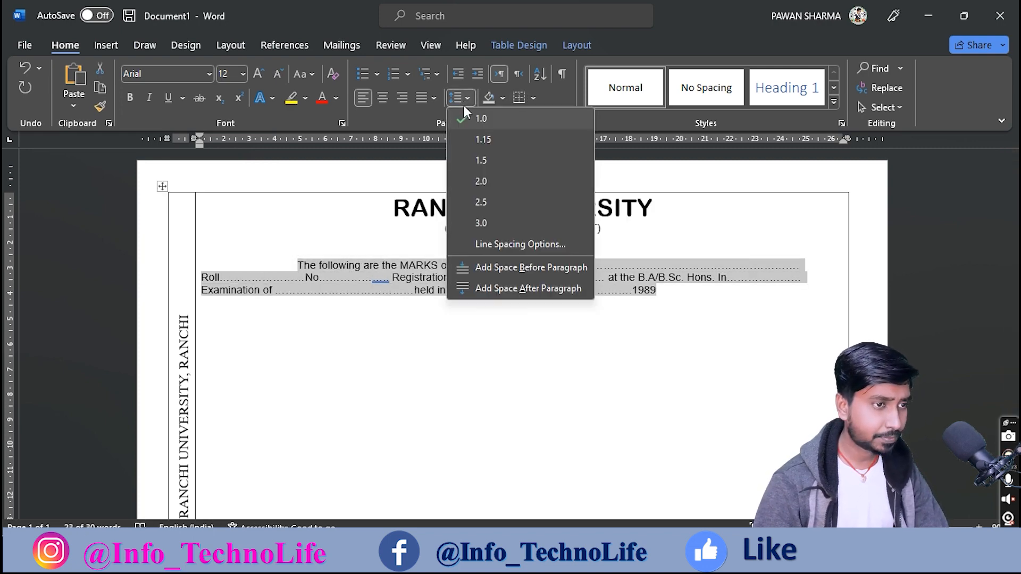
click(465, 156)
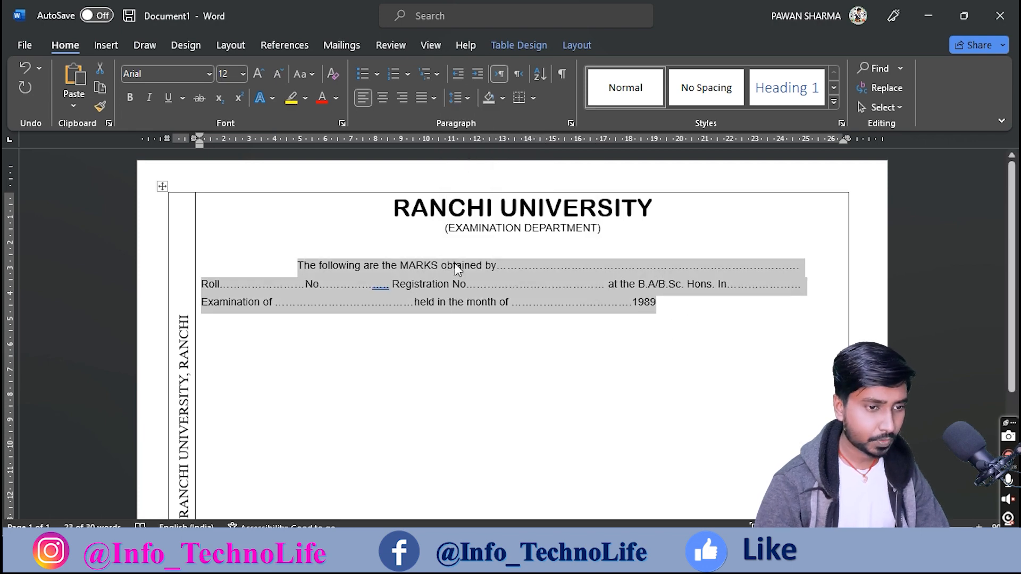
Step: Ignore the spelling flag on the Roll No. dots and bring the Paint marksheet forward
click(380, 287)
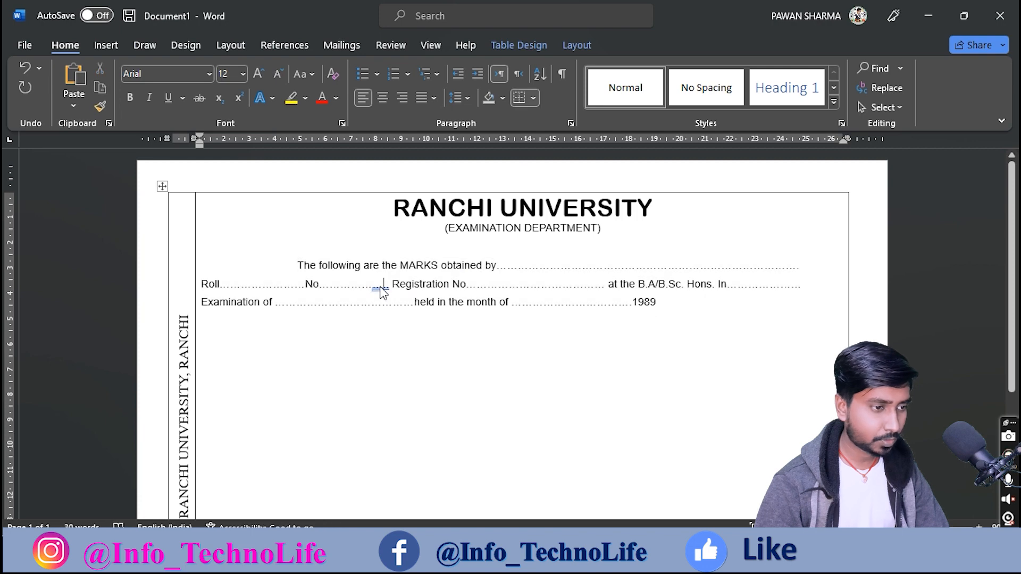
right_click(381, 289)
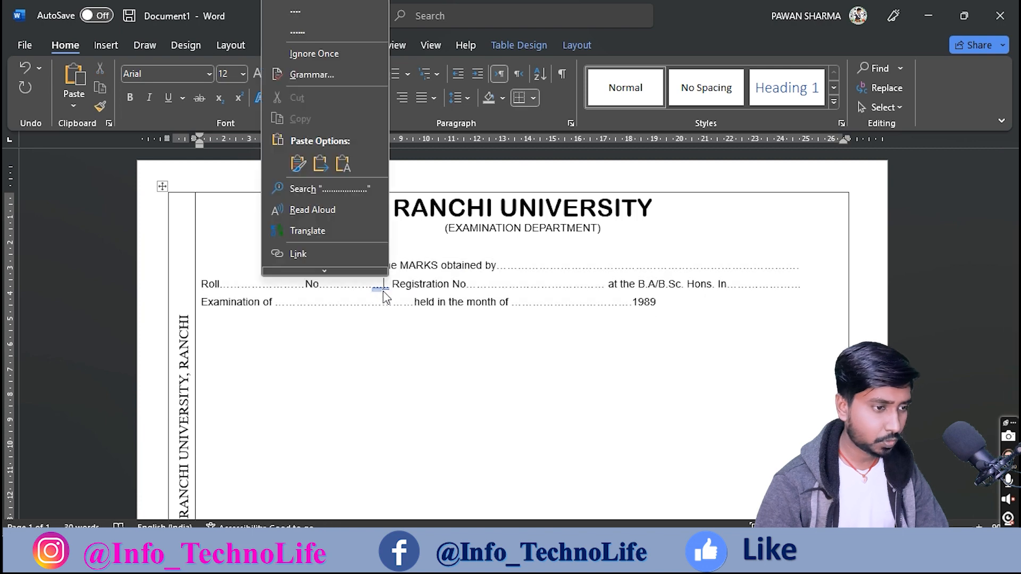
click(306, 53)
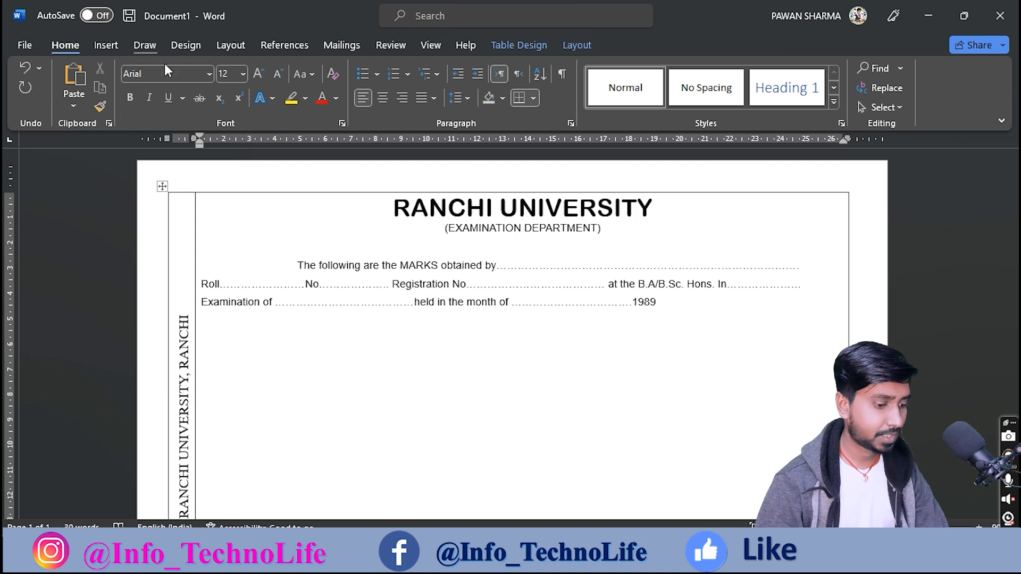
click(654, 556)
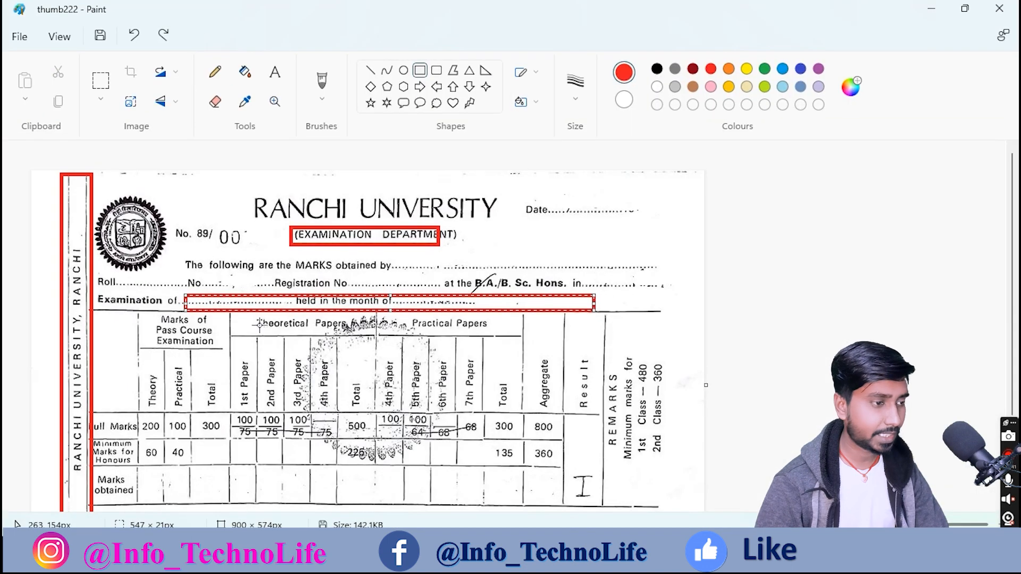
Step: Clear the old red marks and box the scan's Examination of row in red, then return to Word
key(ctrl+z)
key(ctrl+z)
key(ctrl+z)
drag(68, 297, 700, 324)
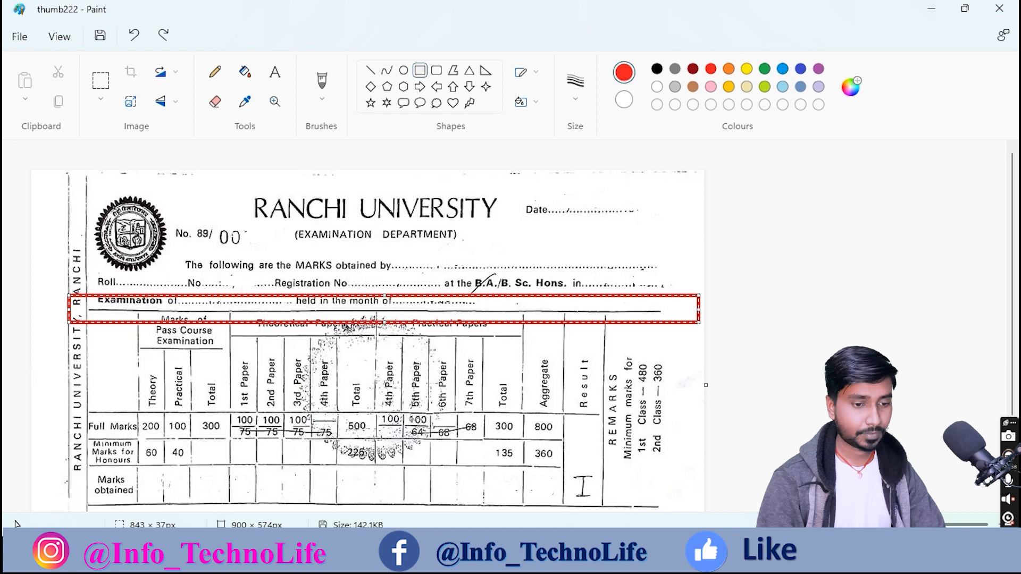
click(479, 560)
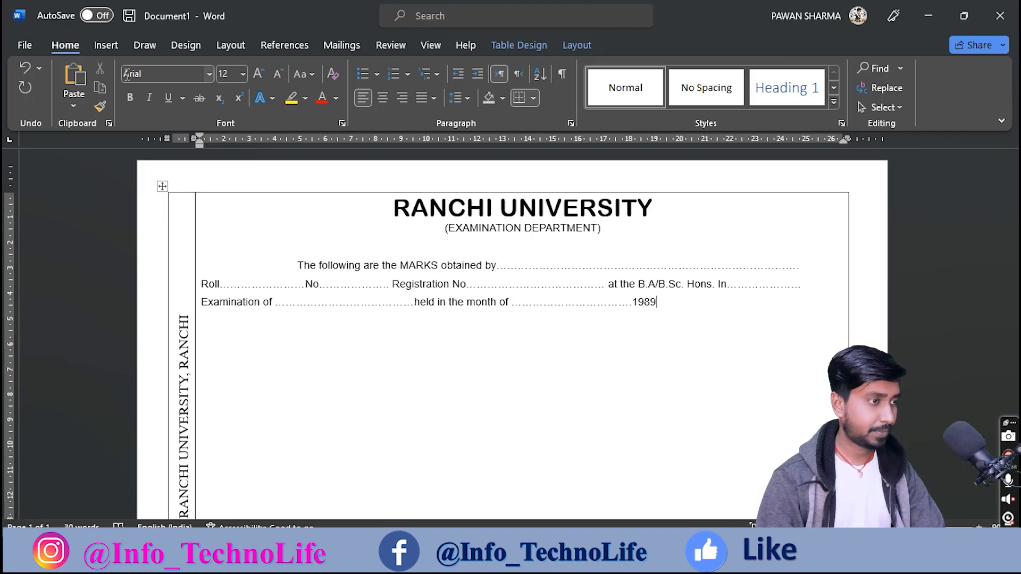
Step: Draw a horizontal table border below the Examination of line with Draw Table
click(97, 47)
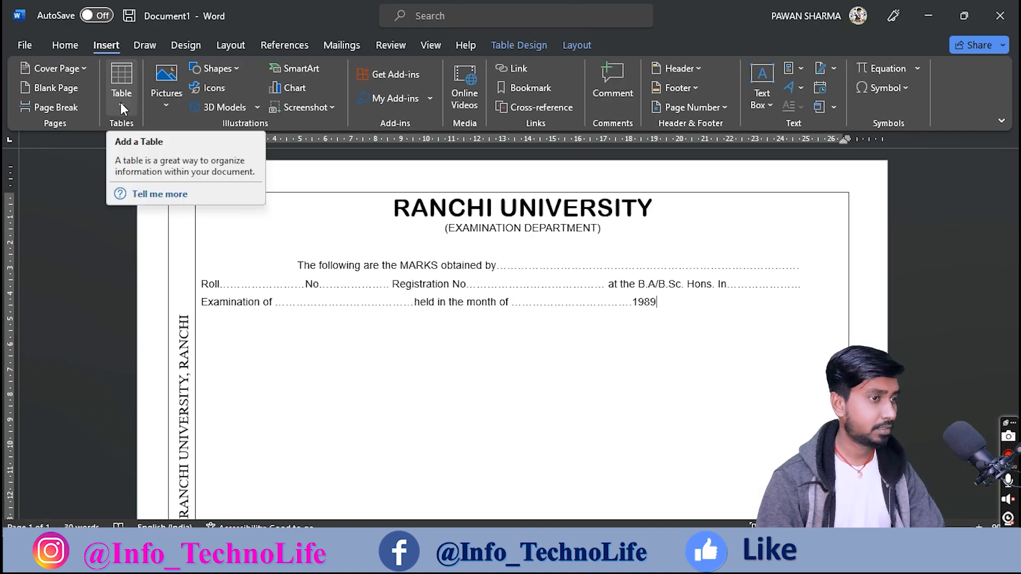
click(120, 102)
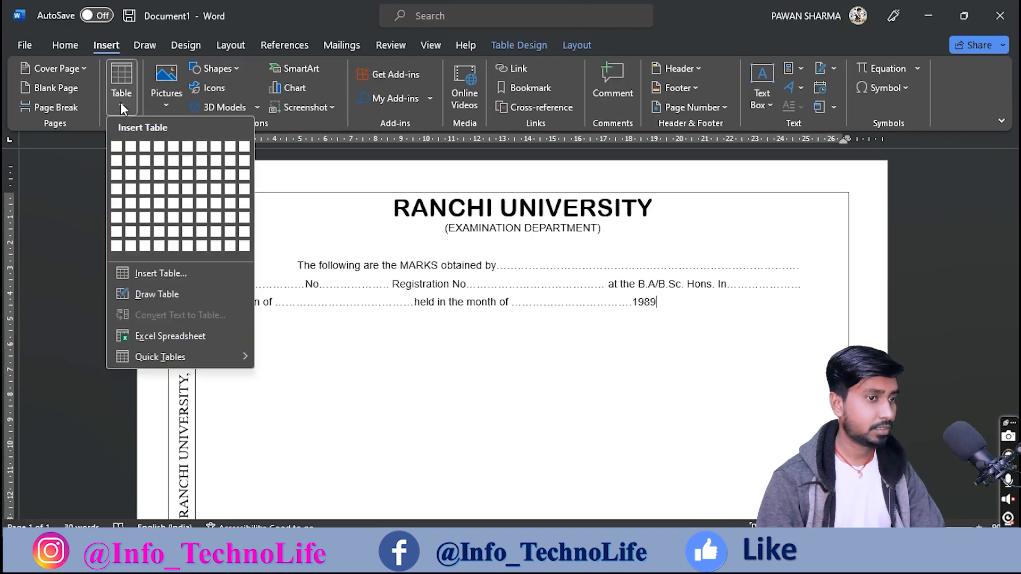
click(157, 294)
mouse_move(201, 318)
mouse_down()
mouse_move(603, 304)
mouse_move(622, 320)
mouse_up()
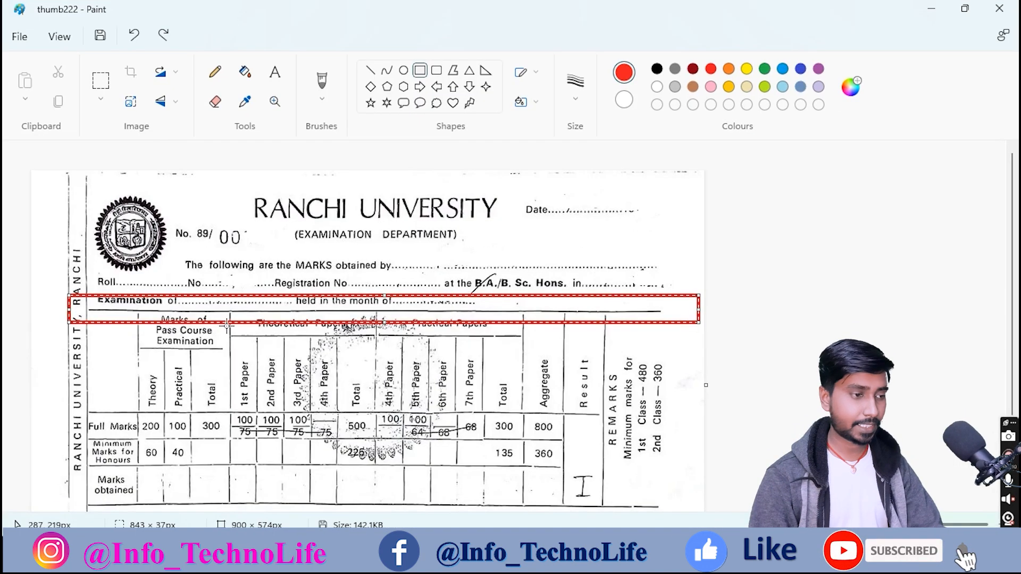
Step: Mark only the narrow left header cell of the scan's marks grid with a red bar
key(ctrl+z)
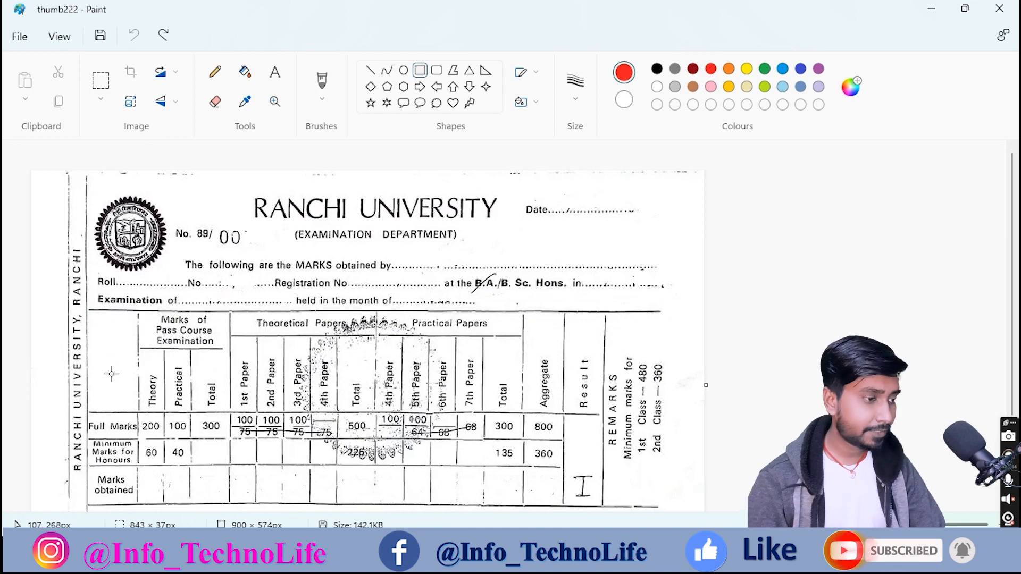
drag(107, 316, 108, 410)
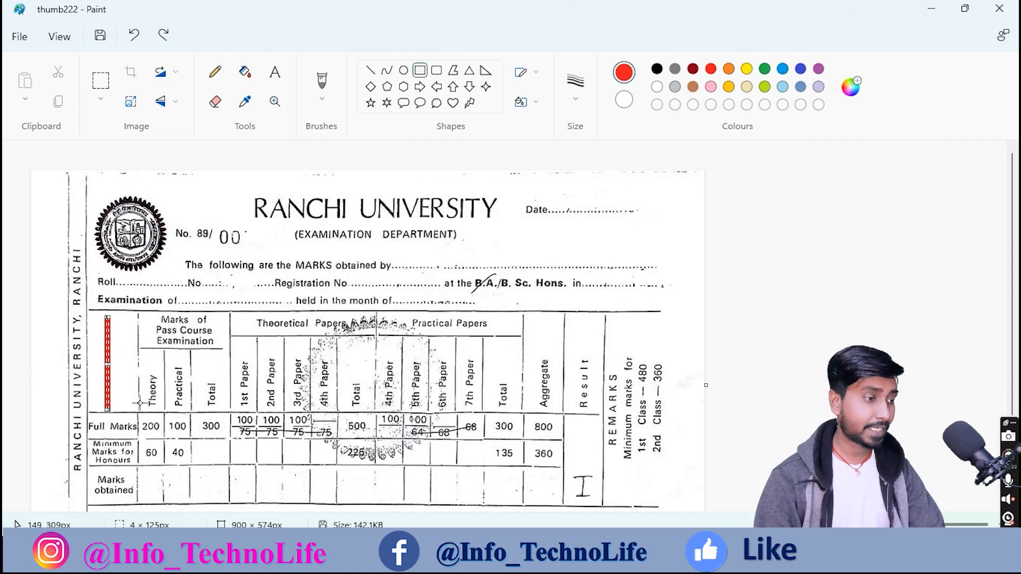
drag(86, 400, 629, 427)
drag(131, 304, 424, 325)
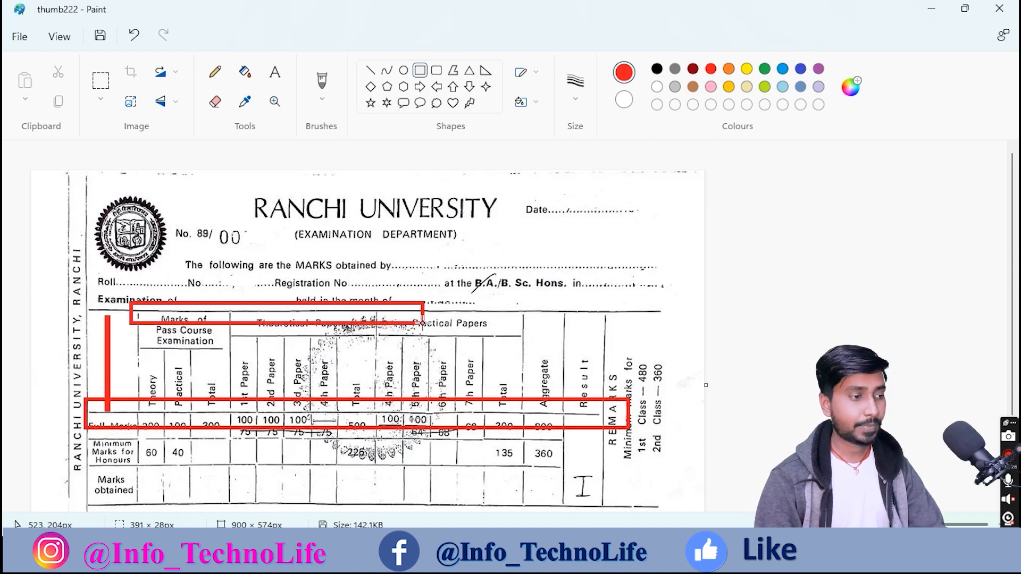
drag(246, 367, 250, 424)
key(ctrl+z)
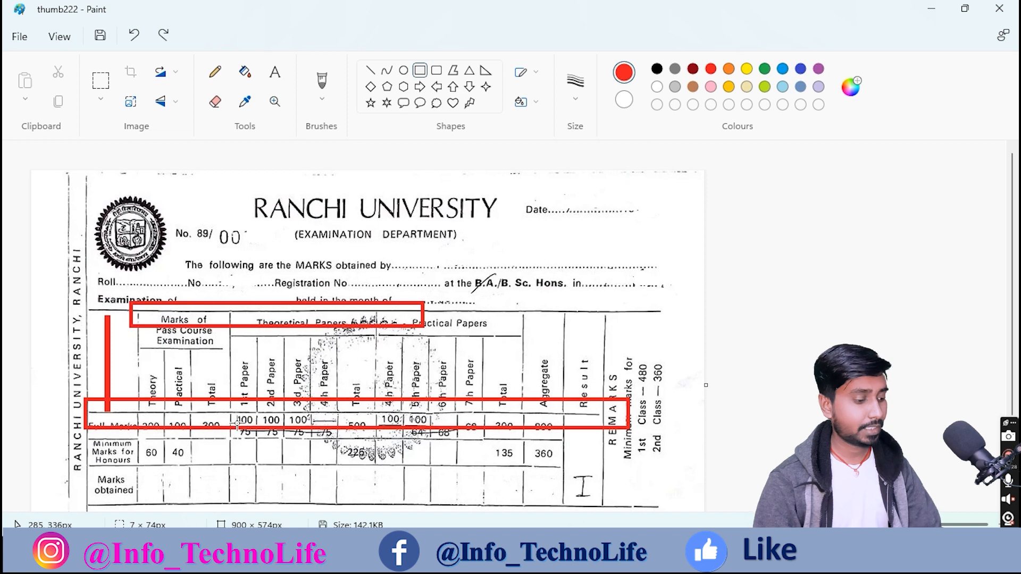
key(ctrl+z)
key(ctrl+z)
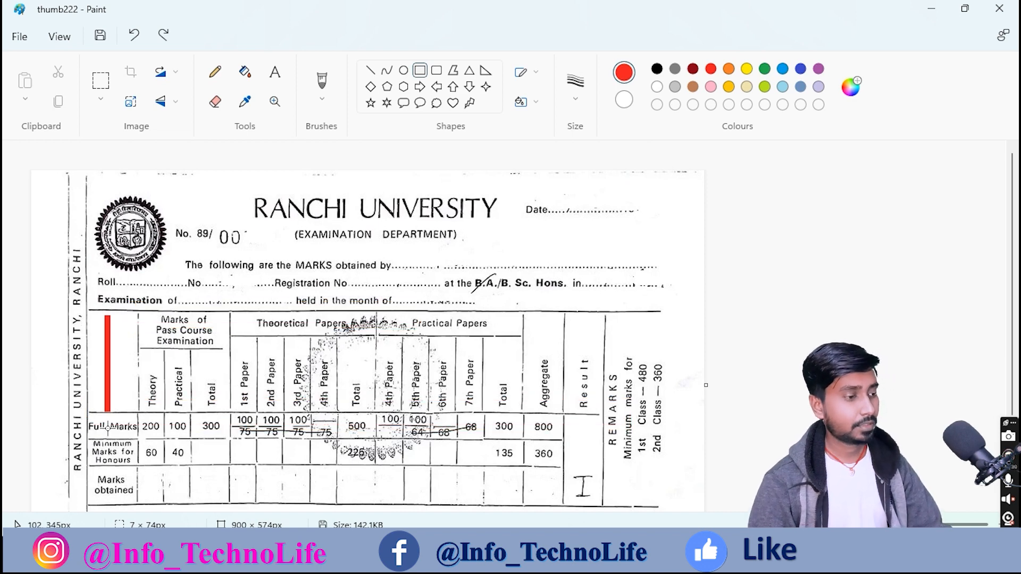
Step: Draw another horizontal border lower in the Word table to split off a new row
key(alt+Tab)
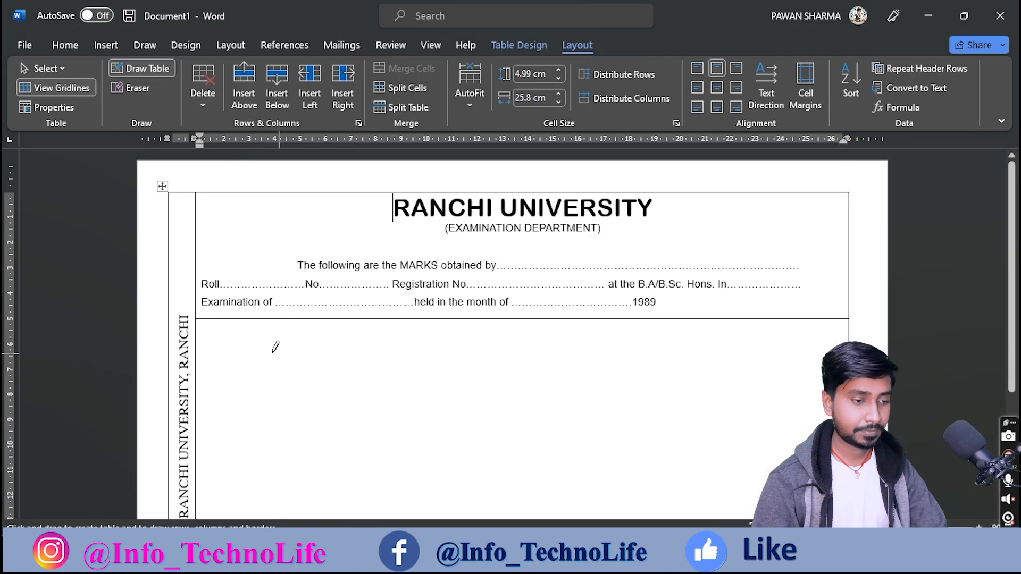
scroll(287, 396, down, 2)
scroll(290, 395, down, 1)
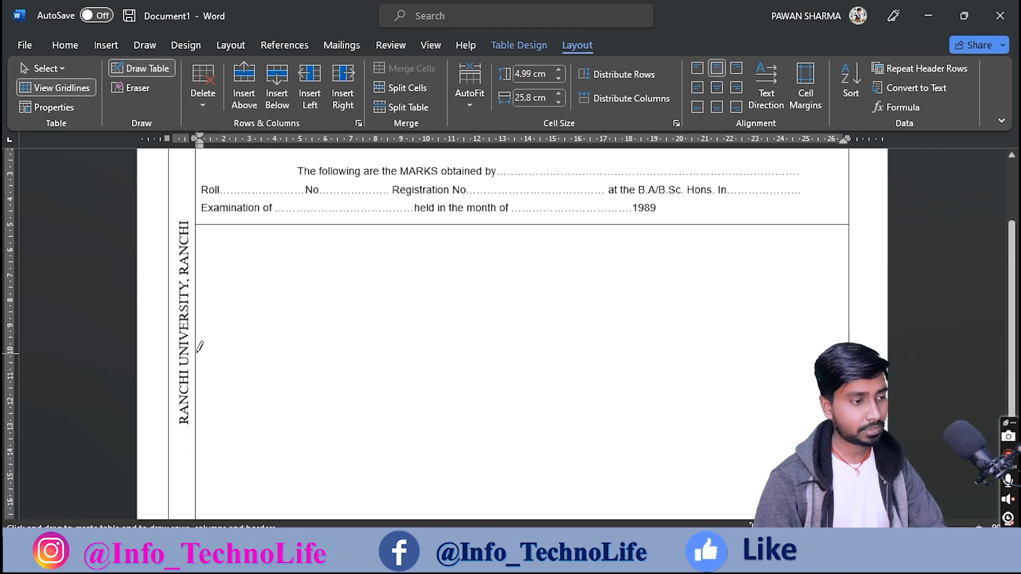
drag(200, 342, 487, 335)
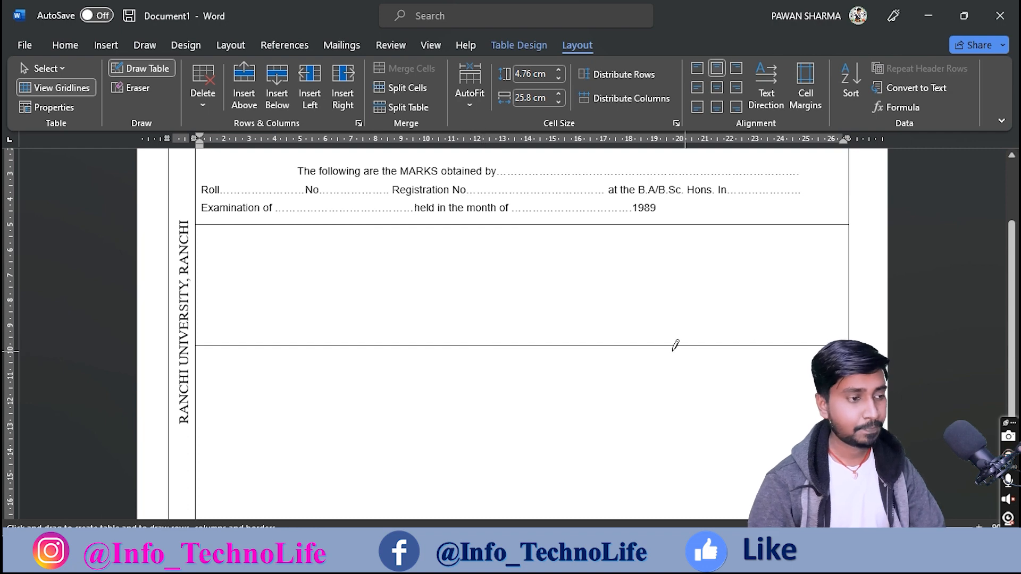
click(587, 558)
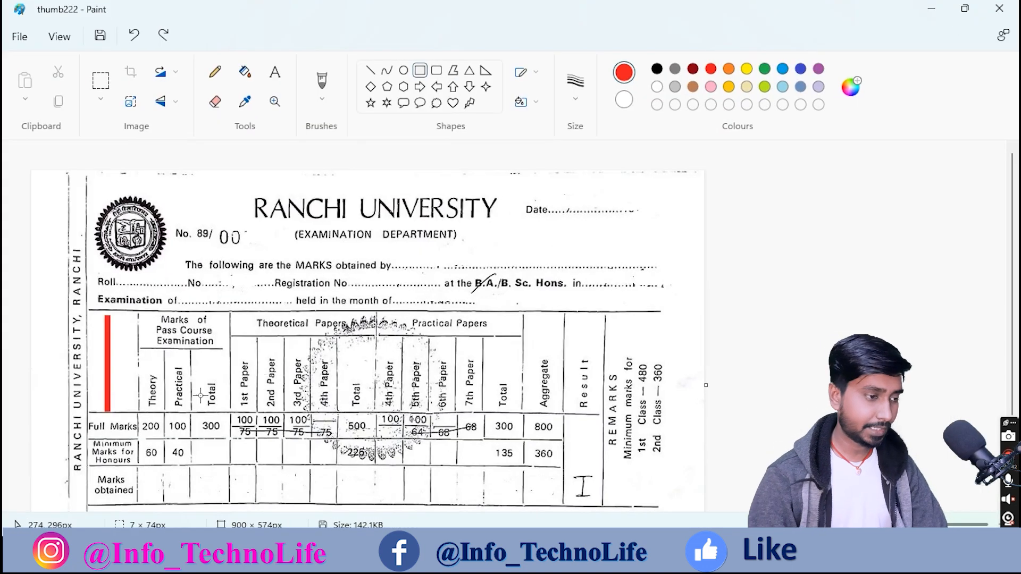
Step: In Paint, swap the red bar for a red outline around the scan's first label column
drag(87, 388, 710, 429)
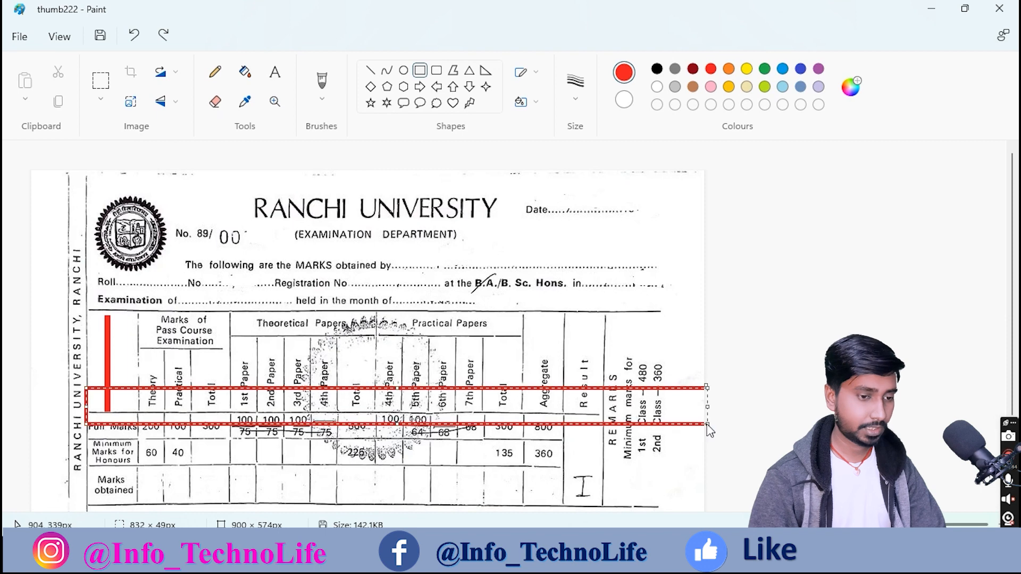
key(ctrl+z)
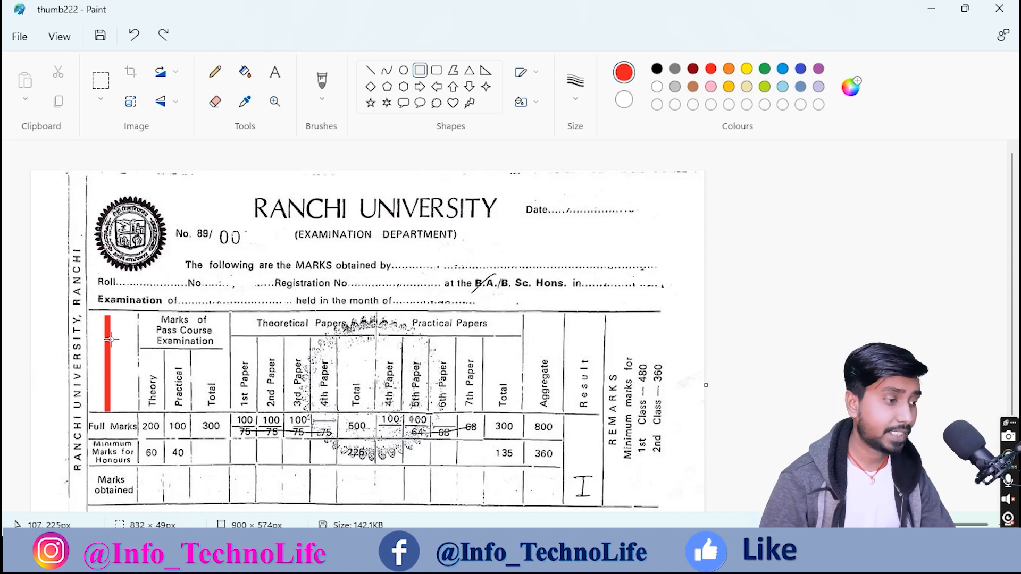
key(ctrl+z)
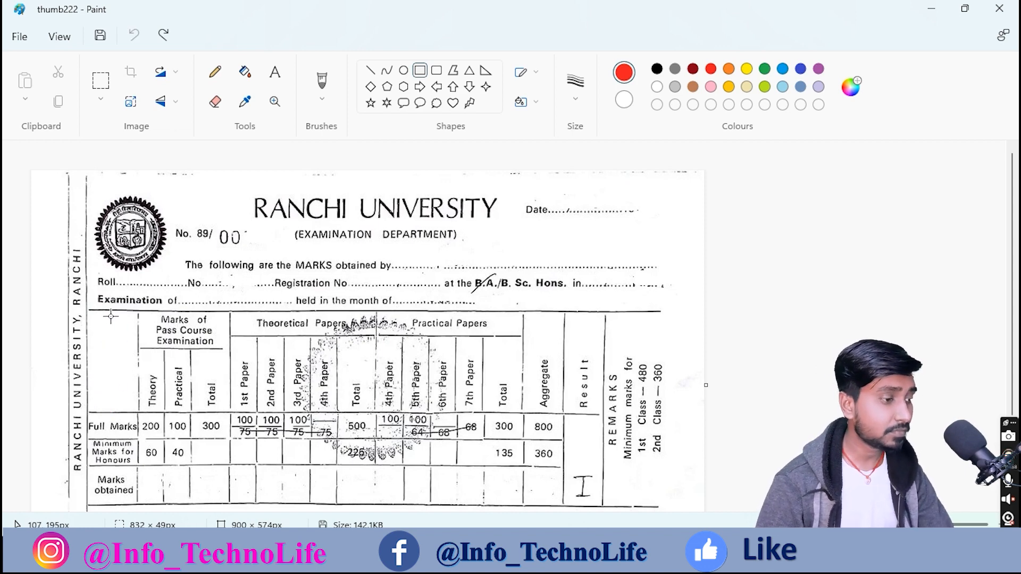
drag(98, 313, 136, 506)
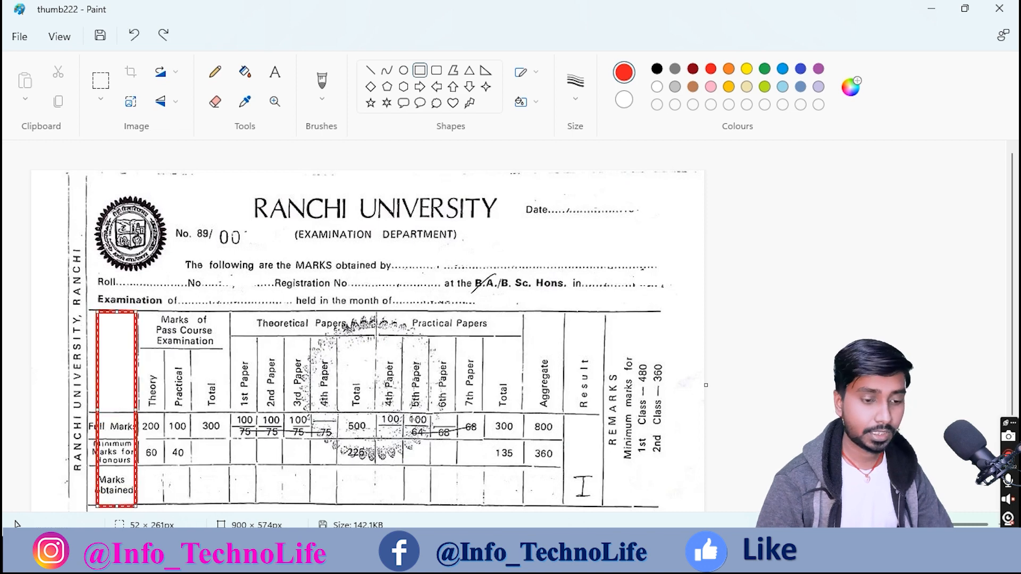
key(alt+Tab)
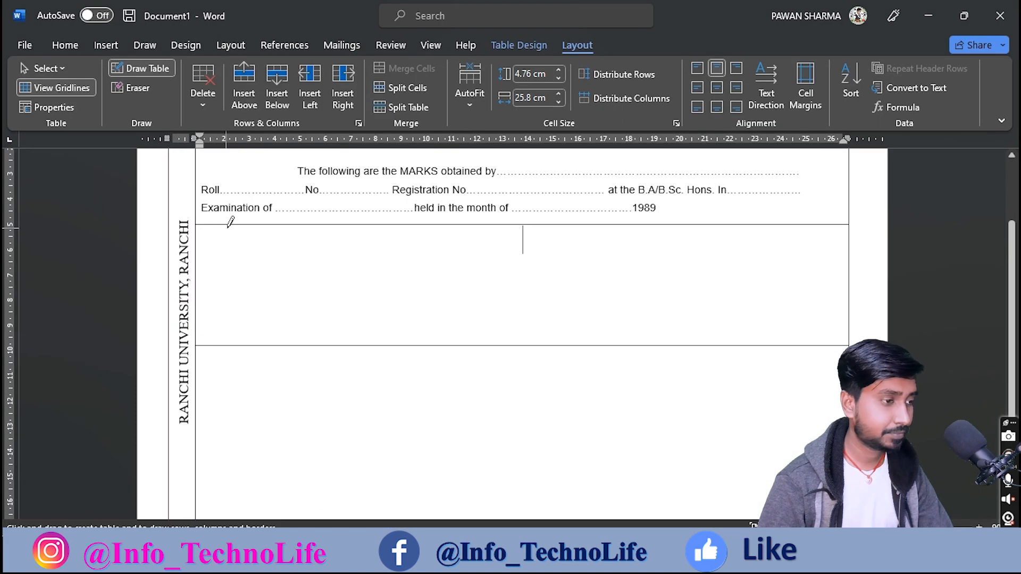
Step: Draw a vertical border below the header for a narrow first column, widened slightly
mouse_move(239, 224)
mouse_down()
mouse_move(235, 391)
mouse_move(235, 382)
mouse_up()
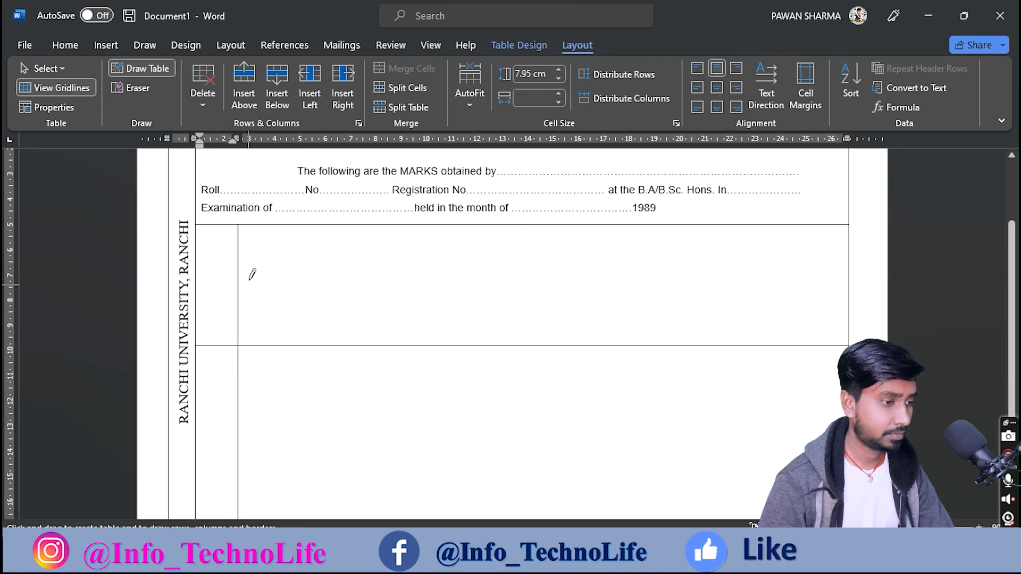
drag(237, 139, 244, 140)
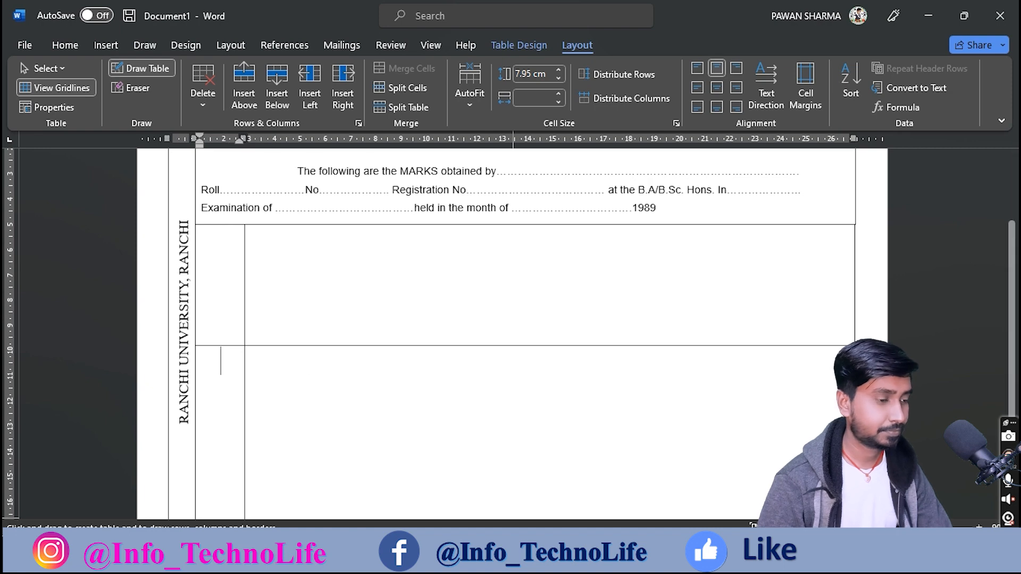
click(452, 558)
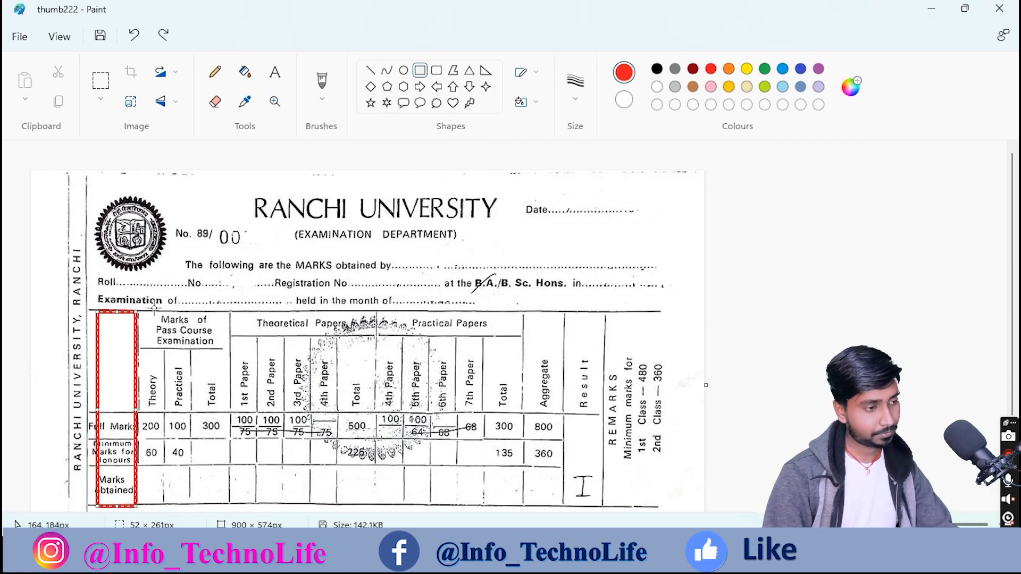
Step: In Paint, outline the Pass Course, Theoretical Papers and Practical Papers column groups in red
key(ctrl+z)
drag(137, 310, 230, 502)
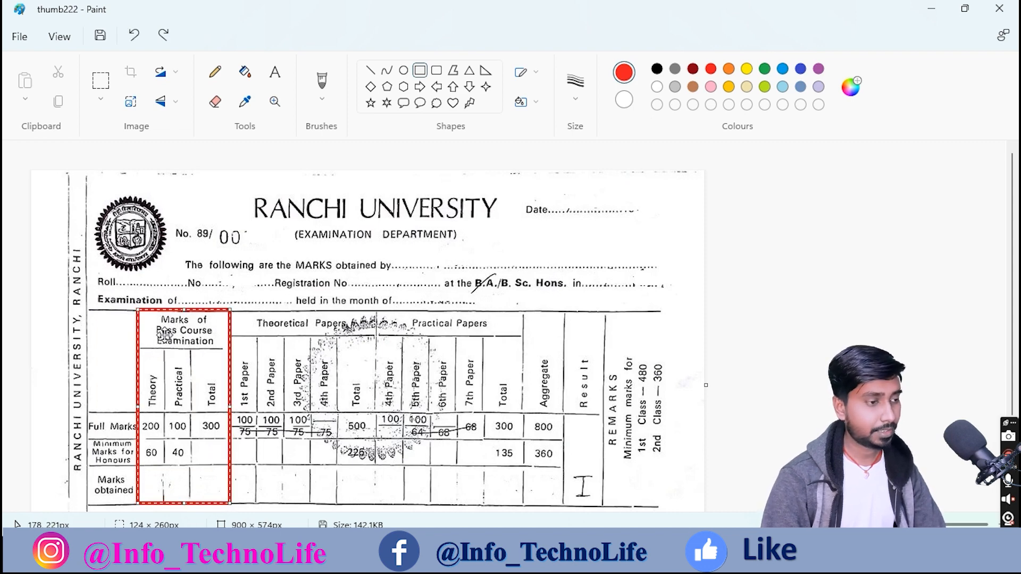
drag(230, 309, 375, 510)
click(251, 287)
click(400, 275)
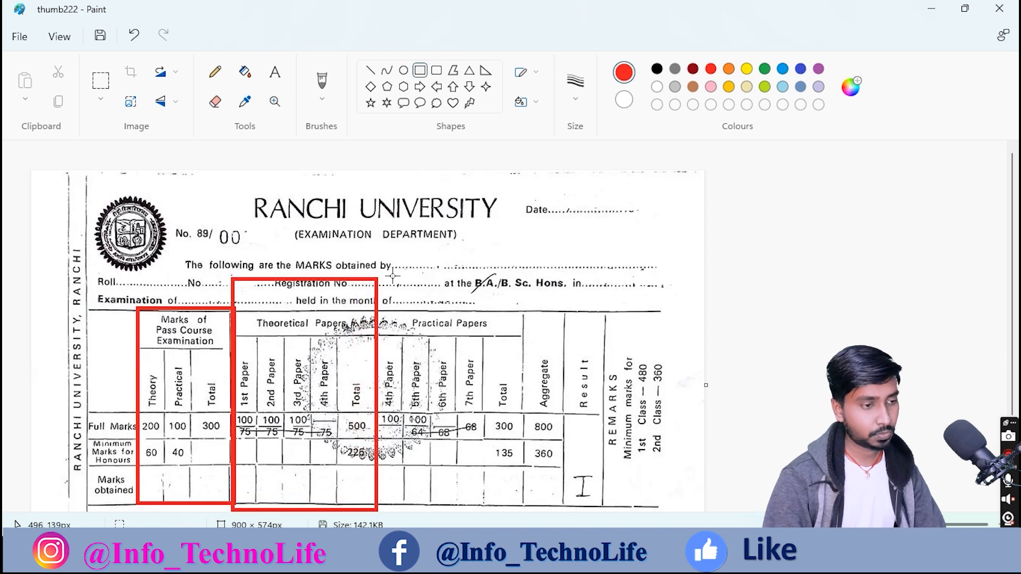
drag(370, 245, 525, 510)
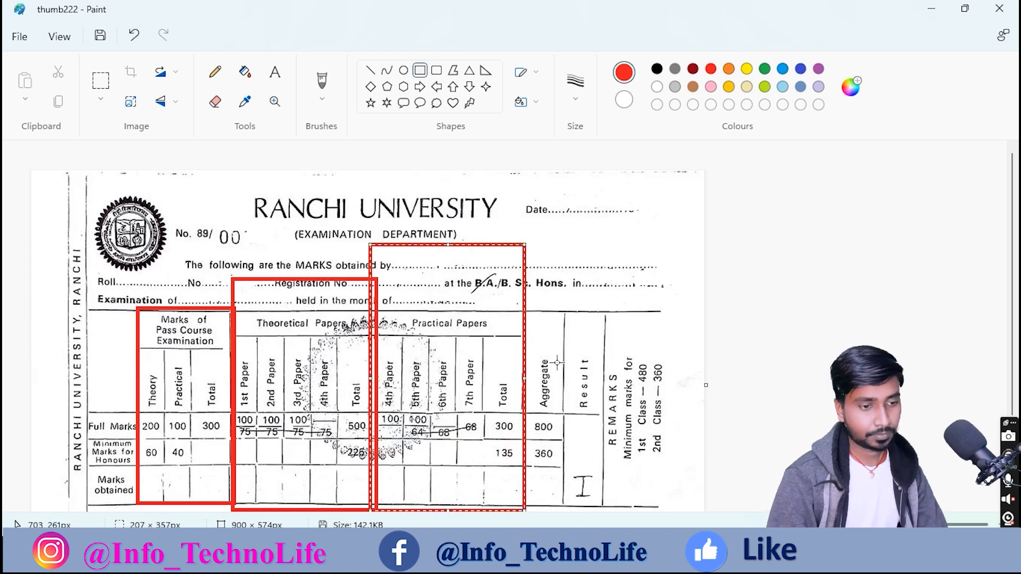
click(579, 356)
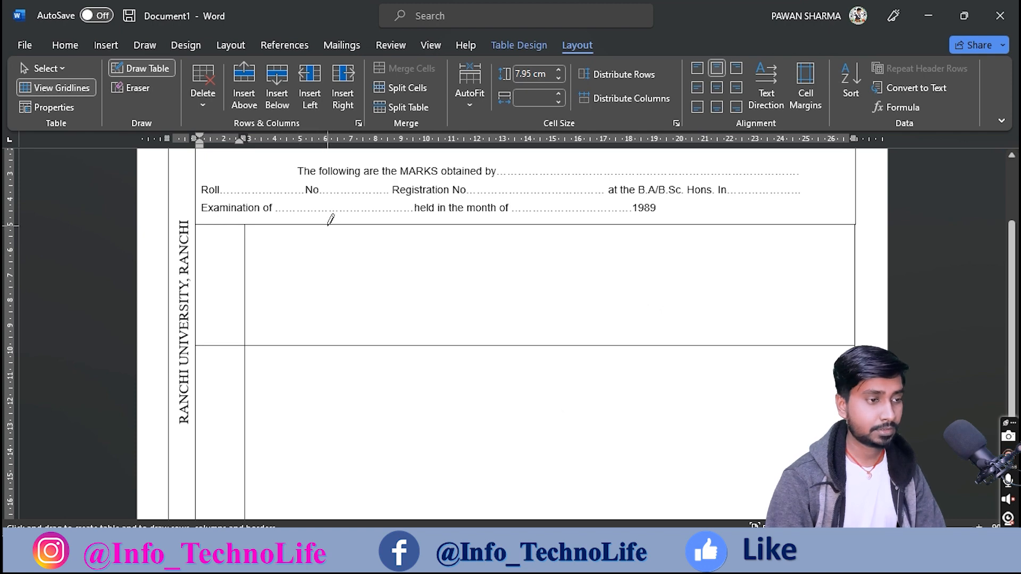
Step: Draw three vertical borders across the table, nudging one slightly left
drag(331, 219, 336, 405)
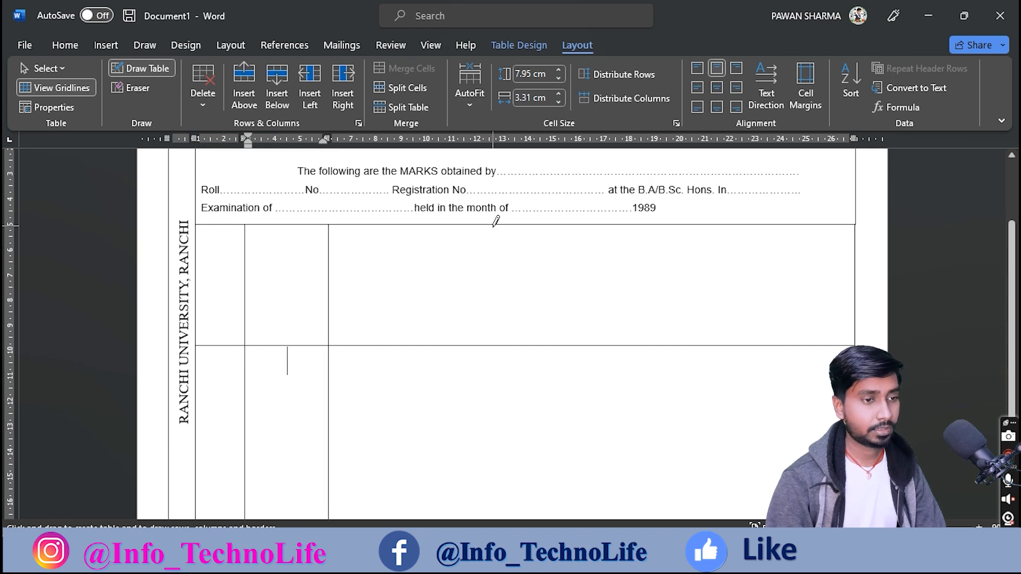
drag(495, 220, 501, 379)
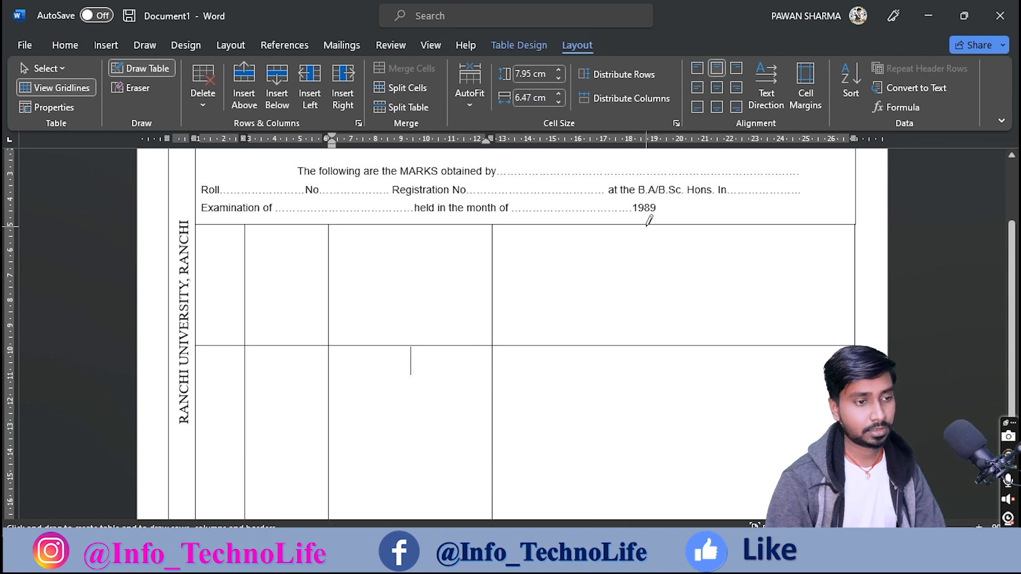
drag(491, 135, 470, 134)
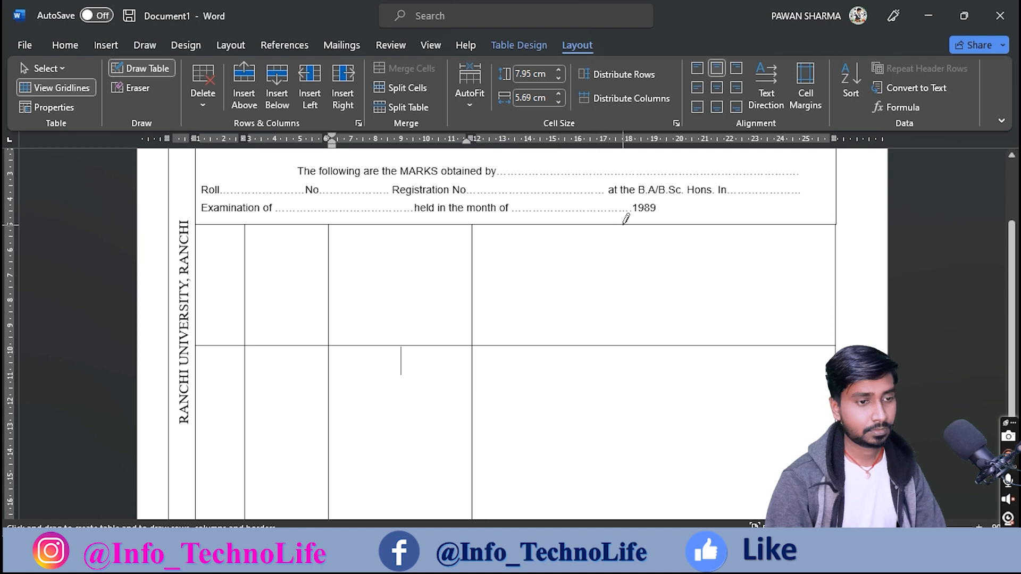
drag(629, 223, 633, 399)
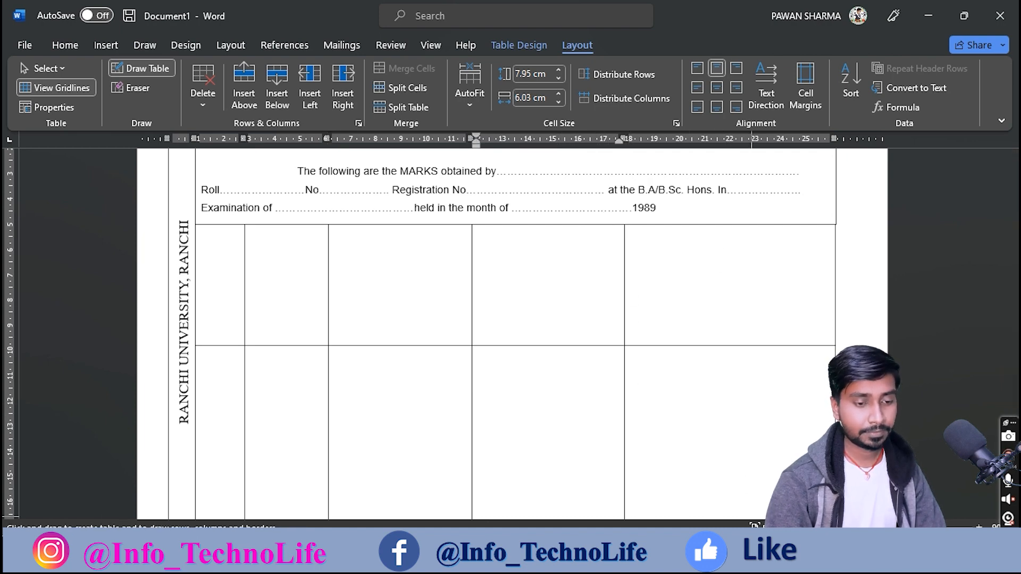
click(686, 468)
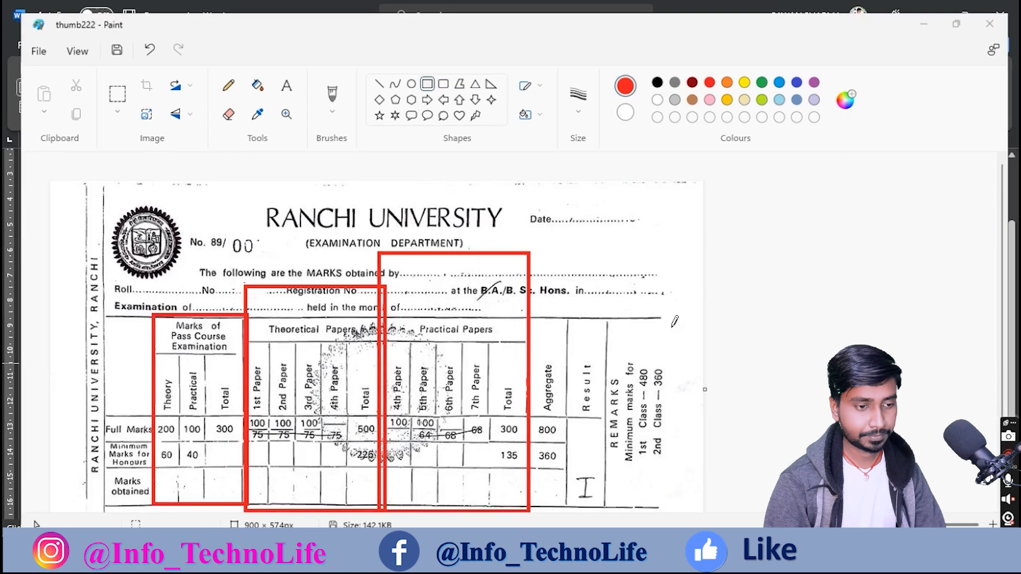
key(alt+Tab)
Step: Add two more vertical borders to divide the last column, then clear Paint's red boxes
drag(673, 218, 671, 428)
drag(728, 226, 727, 442)
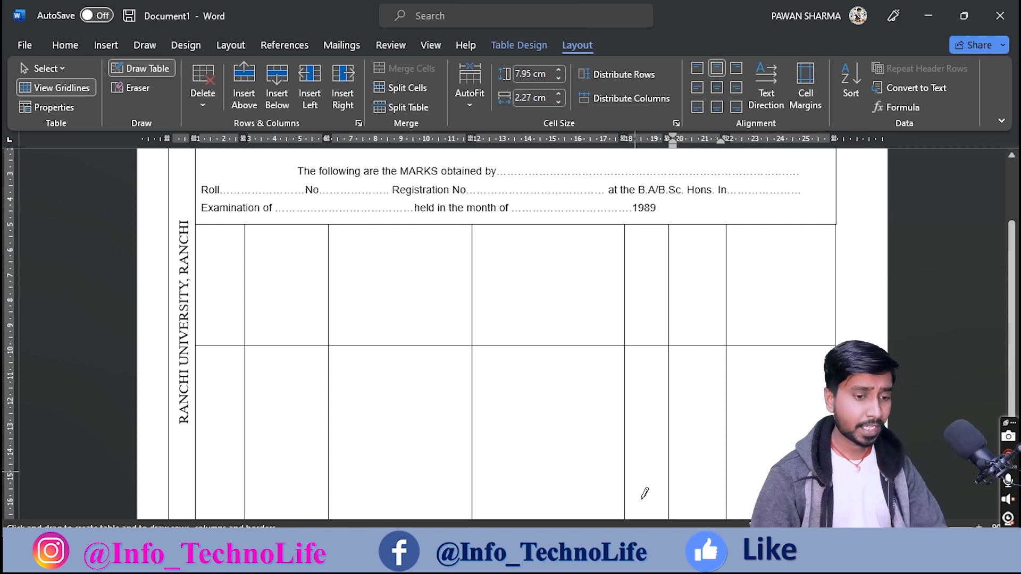
click(650, 559)
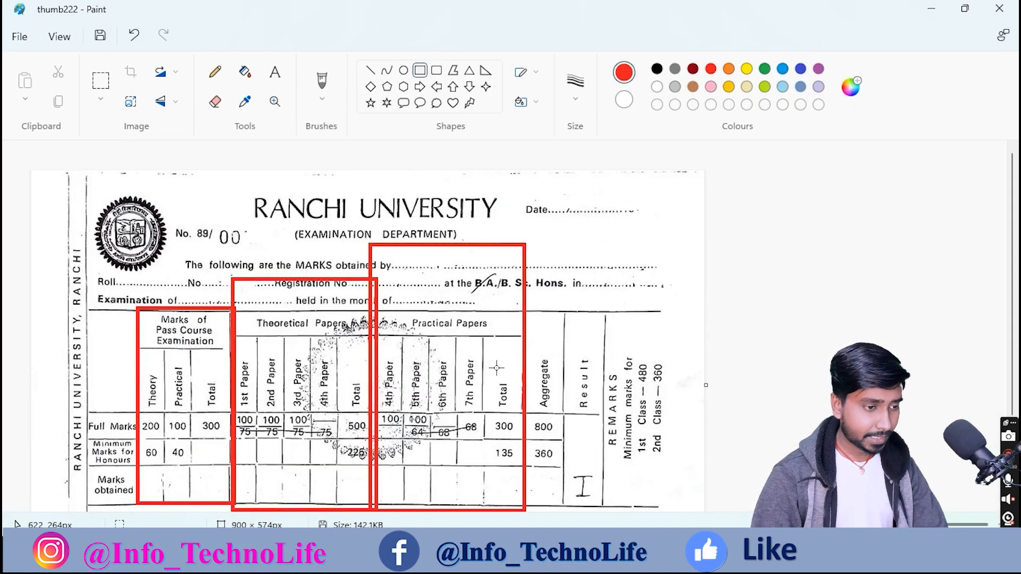
key(ctrl+z)
key(ctrl+z)
key(ctrl+z)
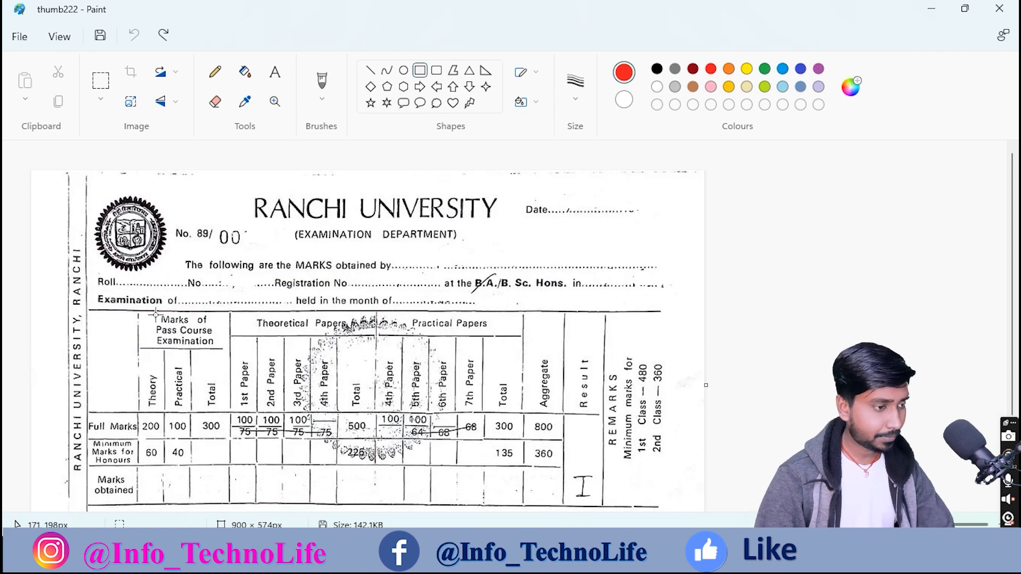
Step: Box the Marks of Pass Course Examination header in red in Paint
mouse_move(141, 311)
mouse_down()
mouse_move(166, 342)
mouse_move(227, 349)
mouse_up()
drag(227, 348, 227, 349)
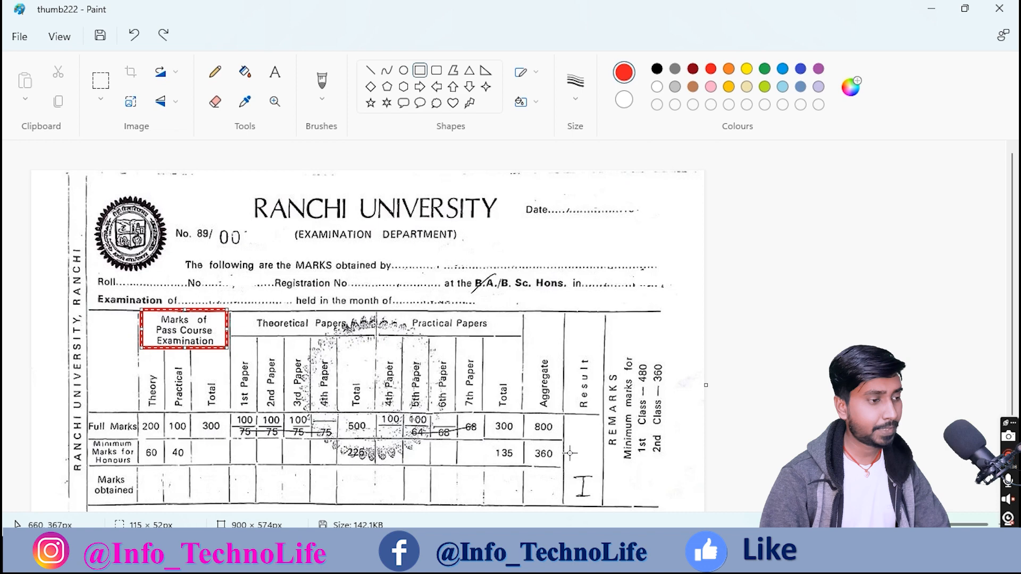
key(alt+Tab)
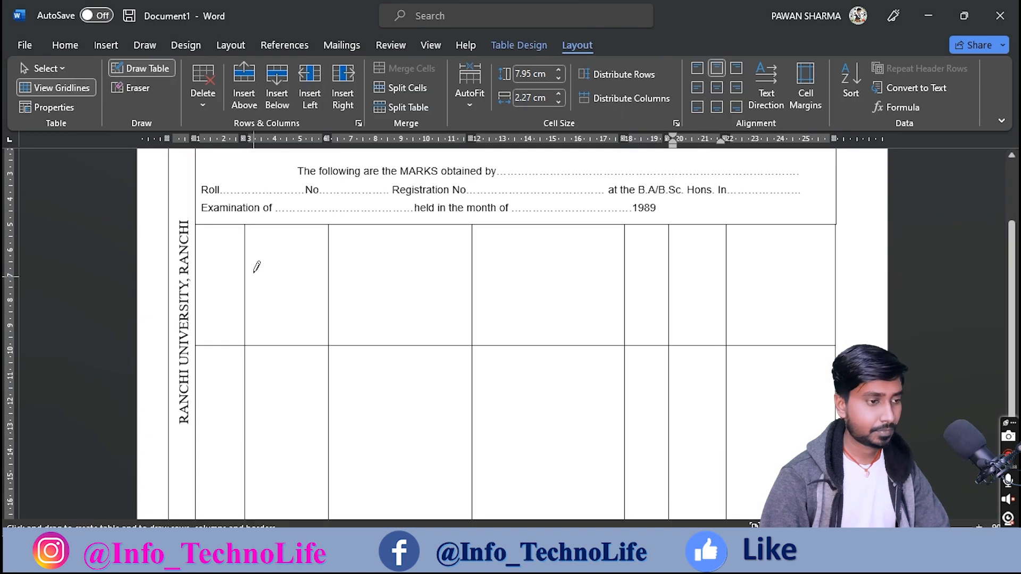
Step: Split the second column with a horizontal heading line over three narrow sub-columns, widened slightly
drag(247, 266, 308, 268)
key(alt+Tab)
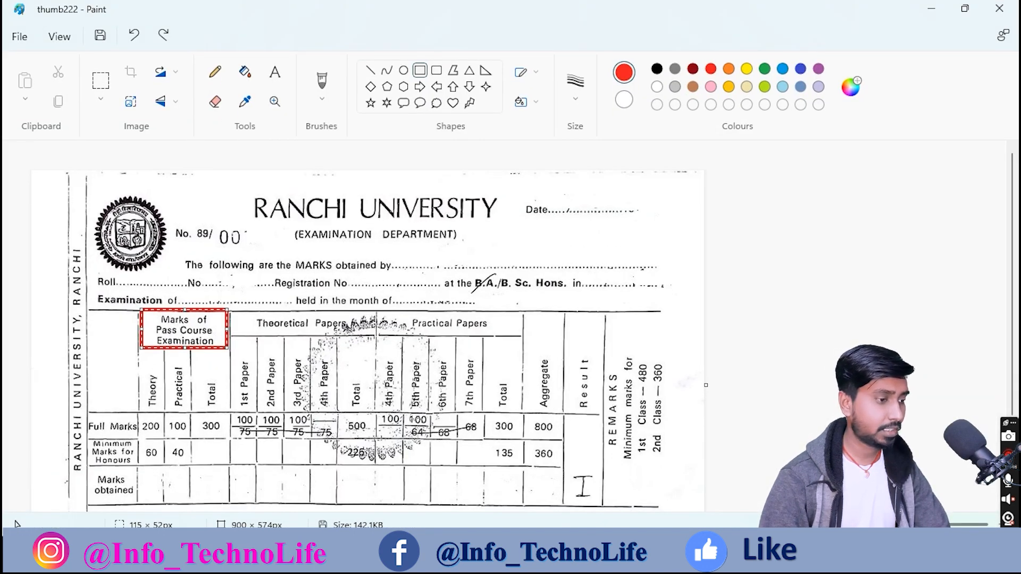
key(alt+Tab)
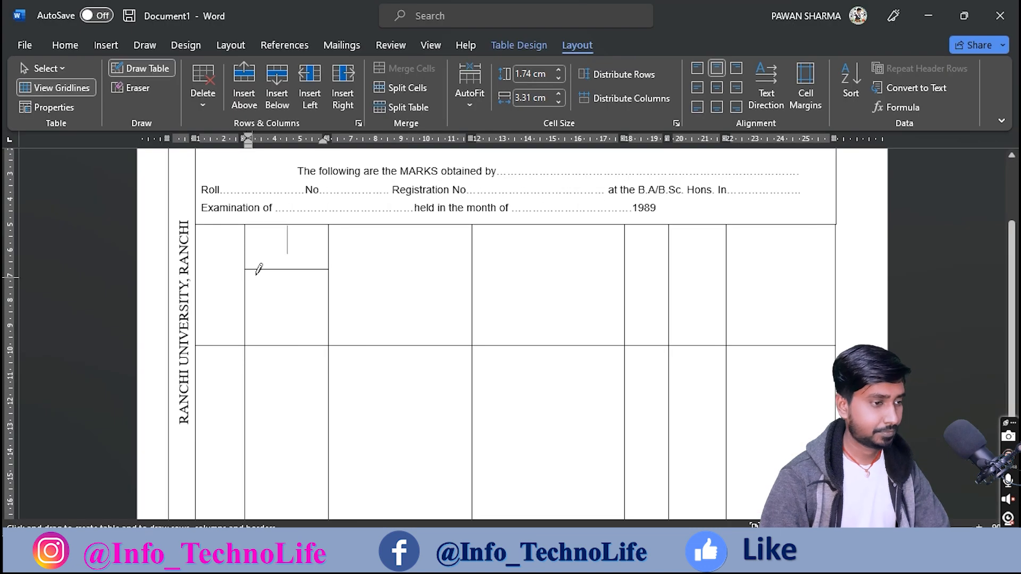
drag(269, 270, 270, 404)
drag(297, 268, 296, 408)
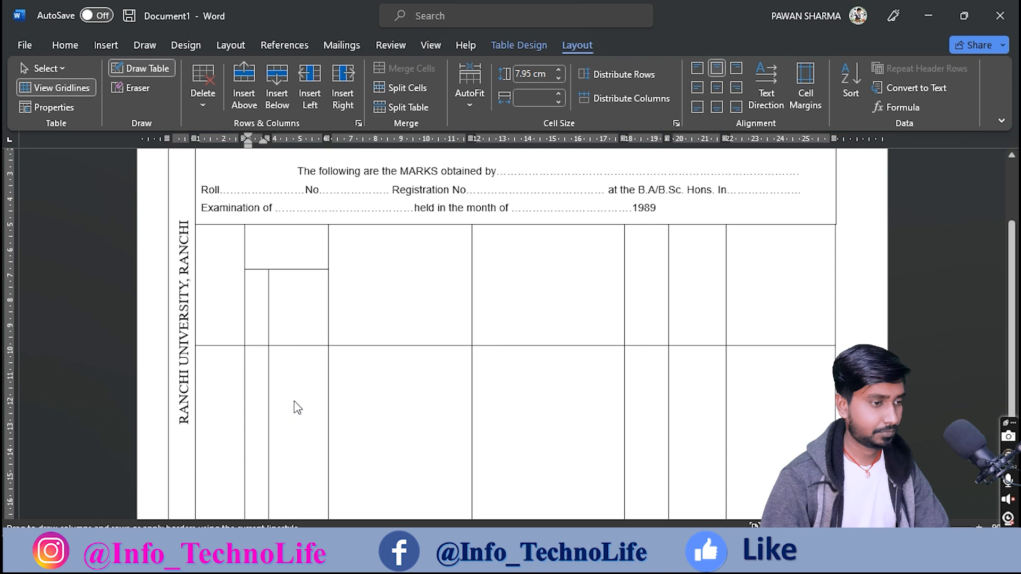
drag(292, 139, 302, 140)
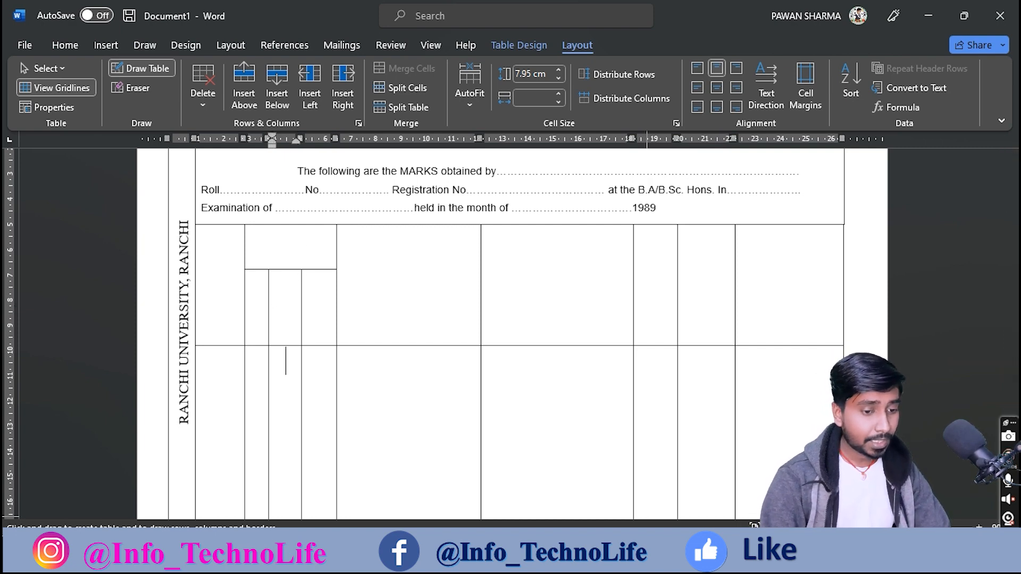
click(655, 555)
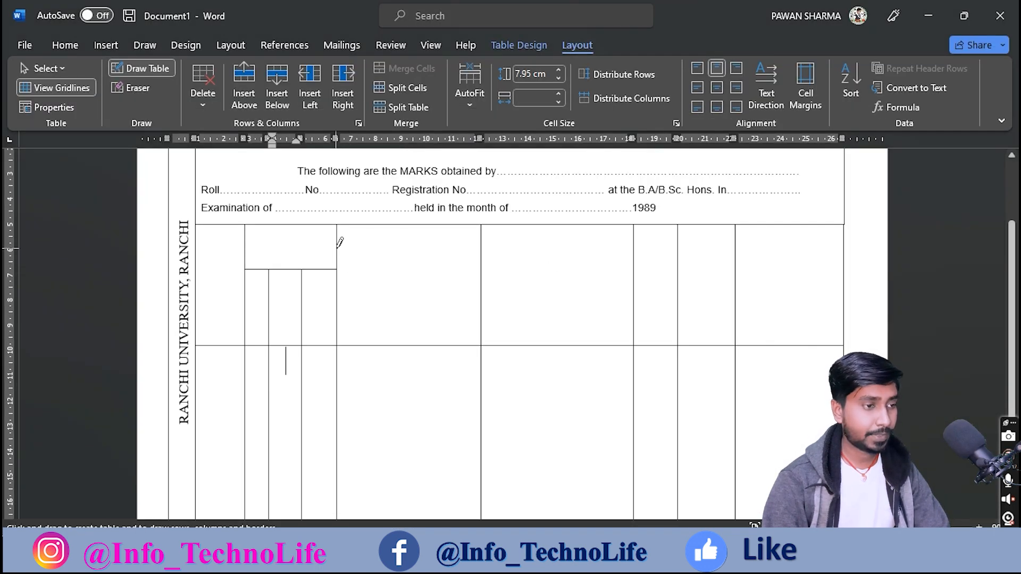
Step: Draw a horizontal heading line across the theory and practical paper columns
drag(337, 248, 694, 250)
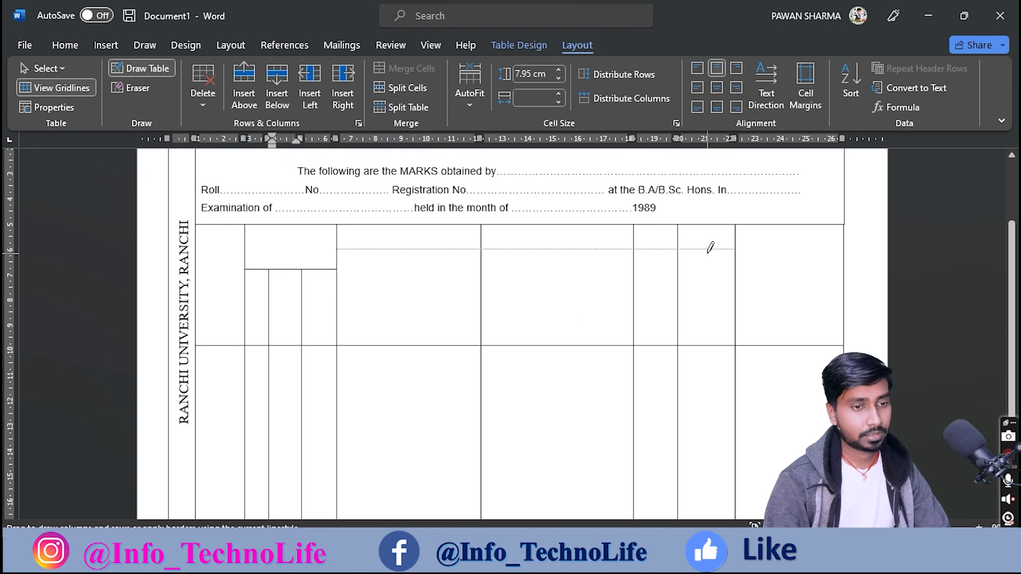
drag(627, 248, 631, 249)
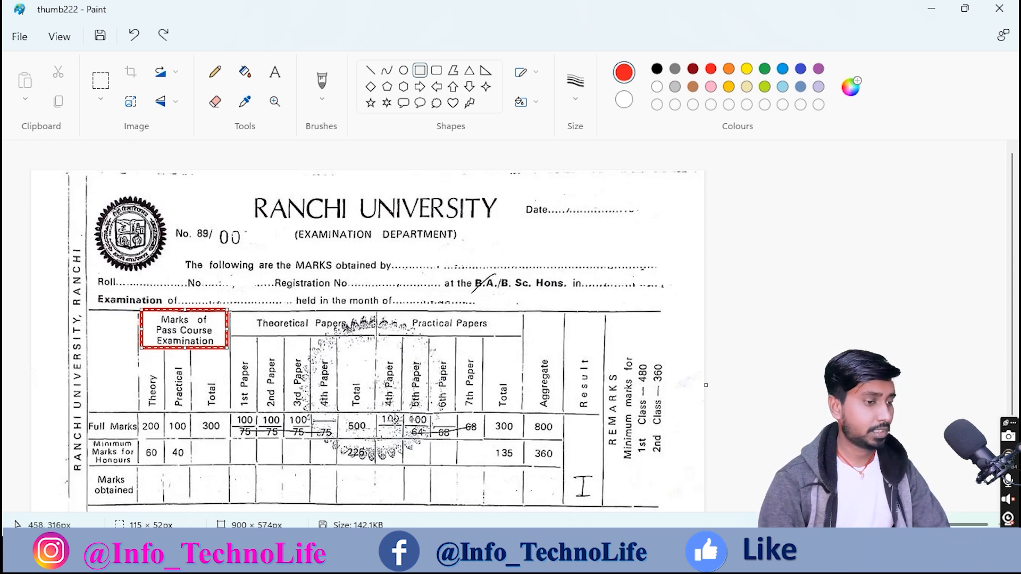
click(675, 553)
Step: Add four vertical dividers giving five theory-paper sub-columns
drag(408, 252, 408, 259)
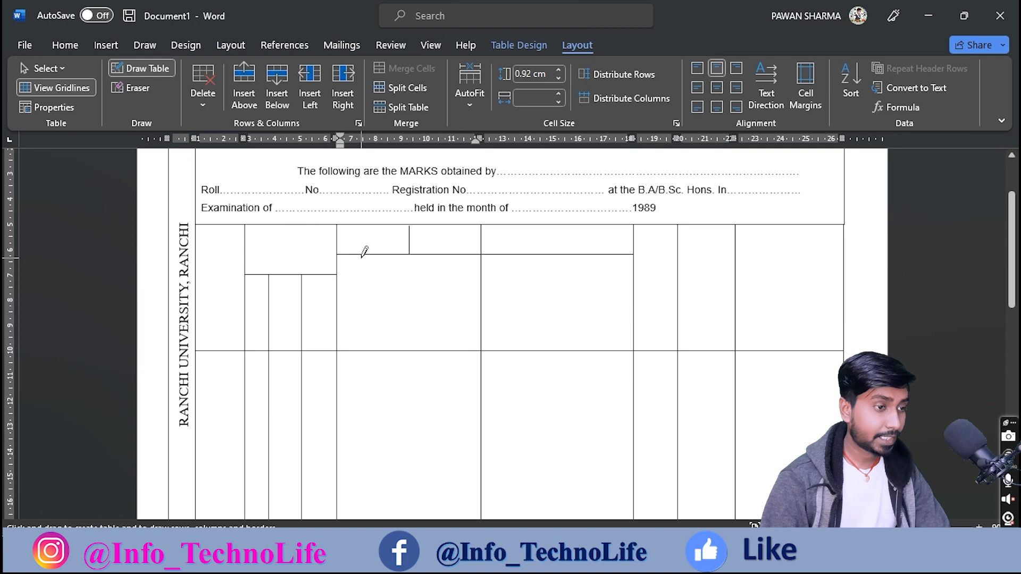
drag(362, 256, 364, 364)
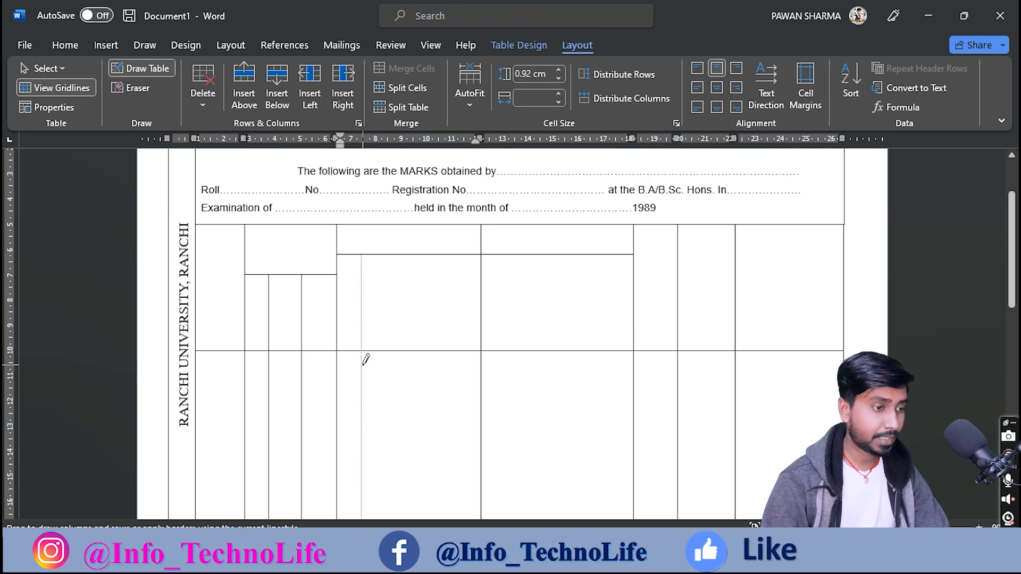
drag(365, 407, 365, 409)
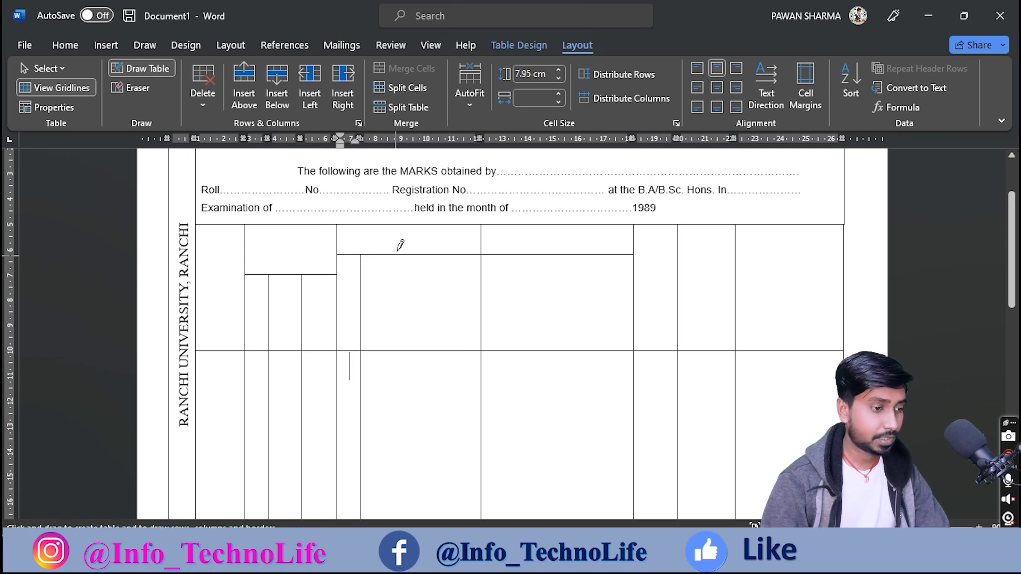
drag(392, 255, 385, 398)
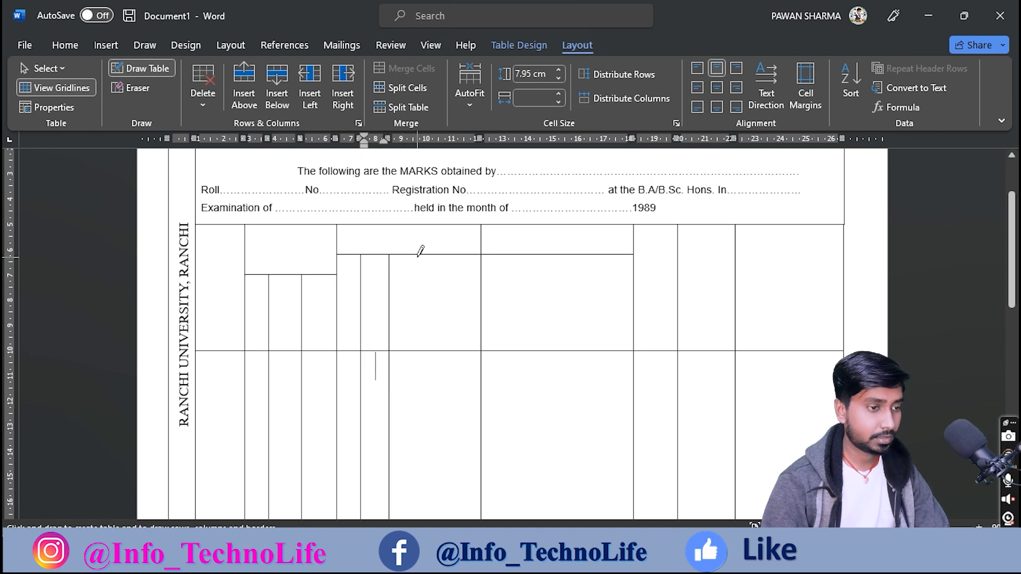
drag(419, 255, 412, 423)
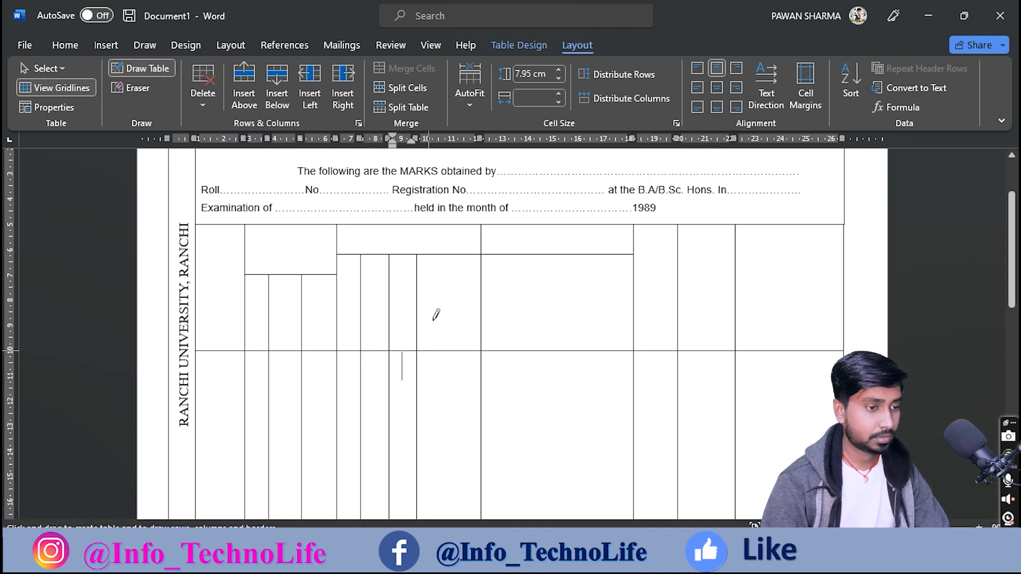
drag(448, 254, 446, 425)
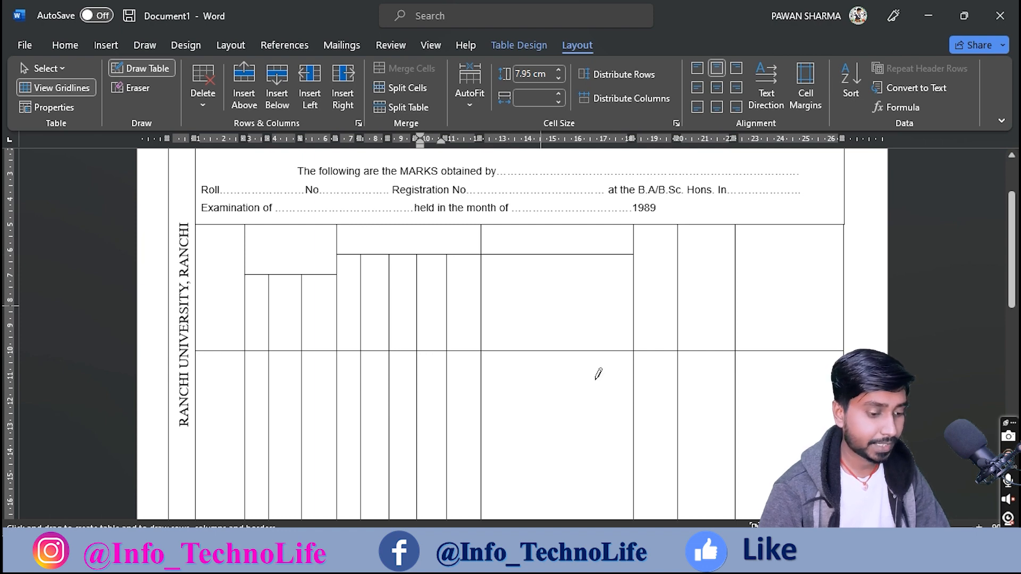
Step: Add four dividers for five practical-paper sub-columns and shift the following border left
key(alt+Tab)
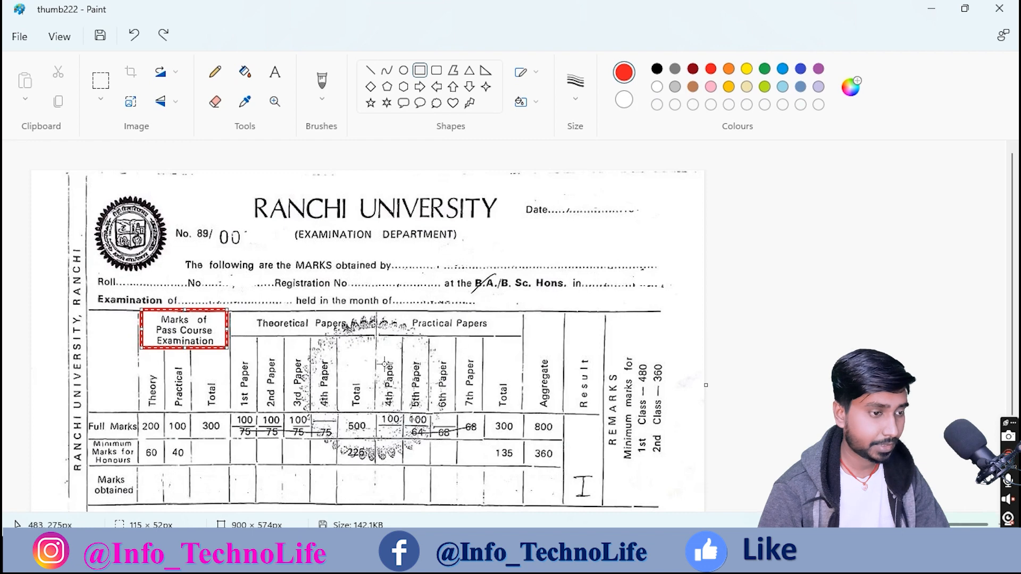
drag(376, 333, 526, 411)
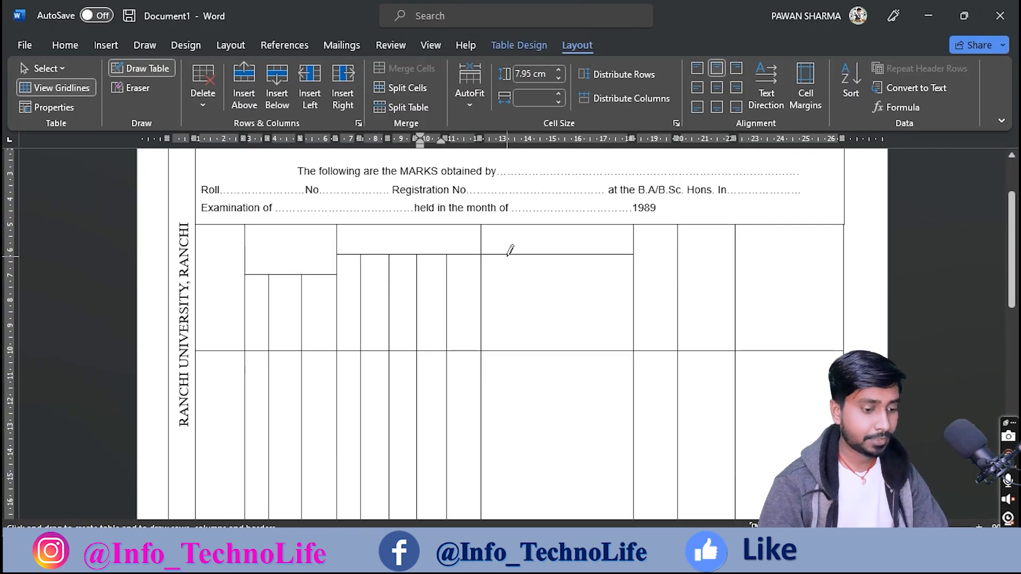
drag(507, 255, 508, 397)
drag(533, 255, 535, 396)
drag(559, 255, 557, 412)
drag(588, 254, 586, 428)
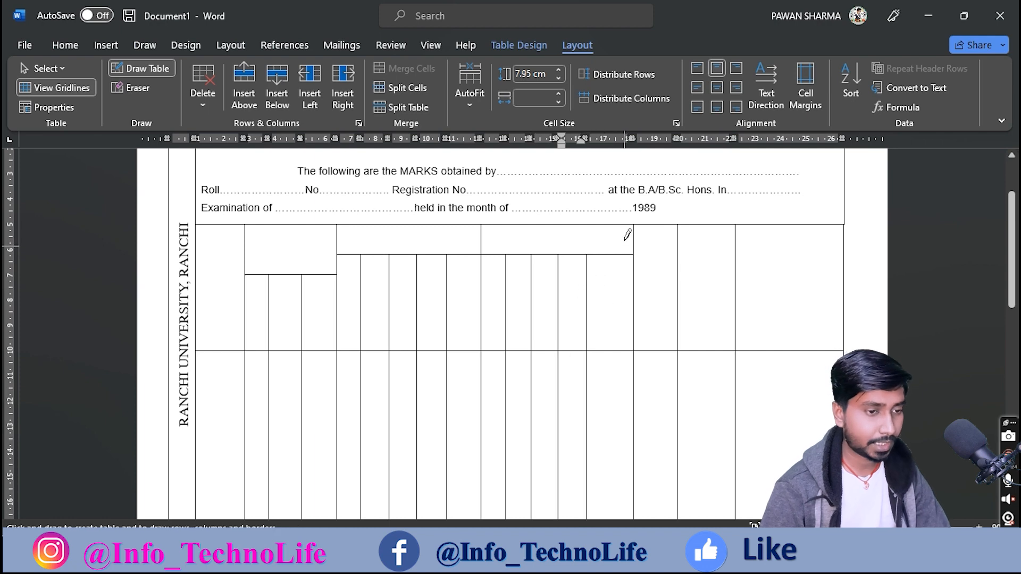
drag(631, 138, 621, 138)
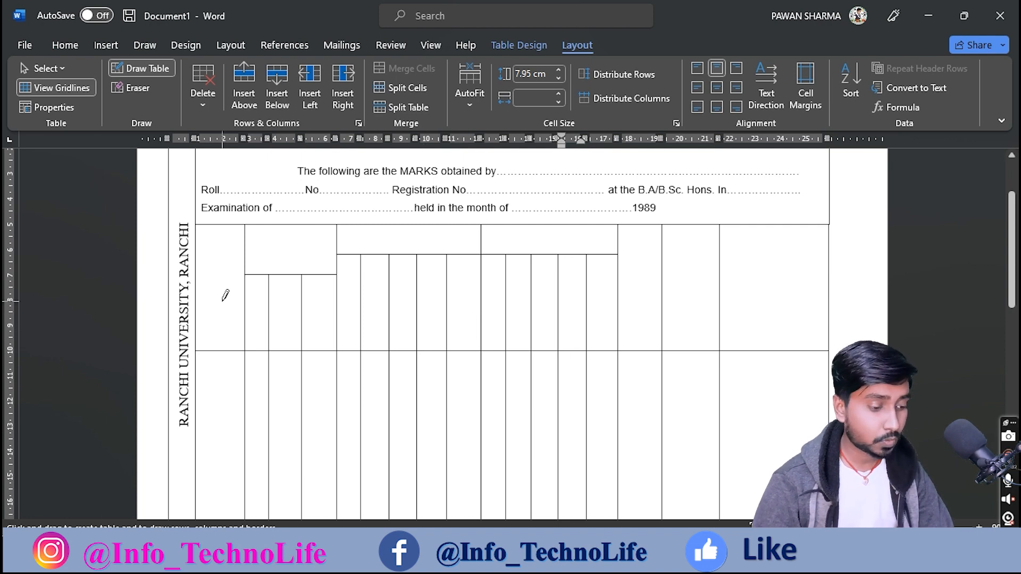
key(Escape)
Step: Discard the unfinished red box in the Paint reference image
click(306, 240)
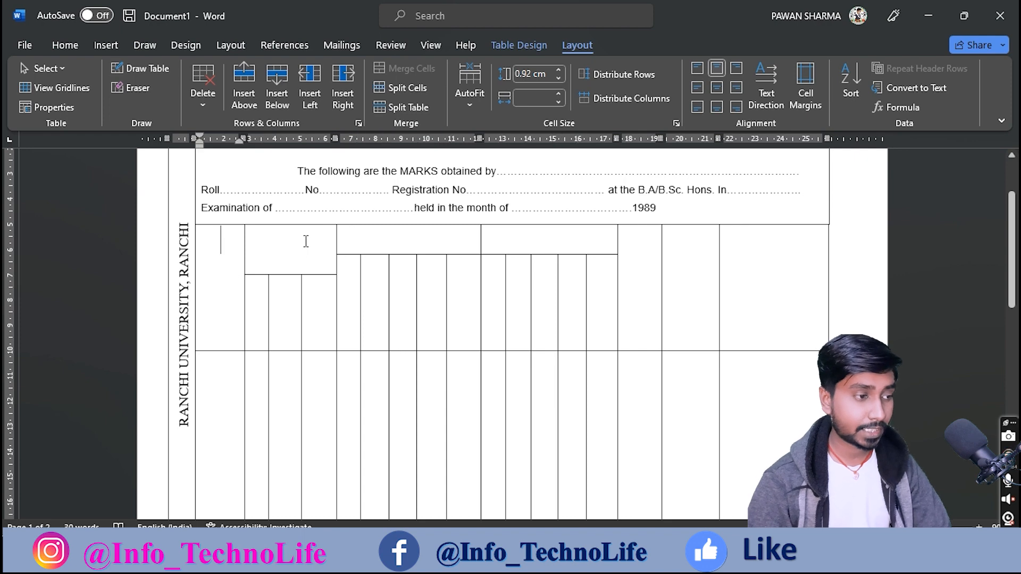
key(alt+Tab)
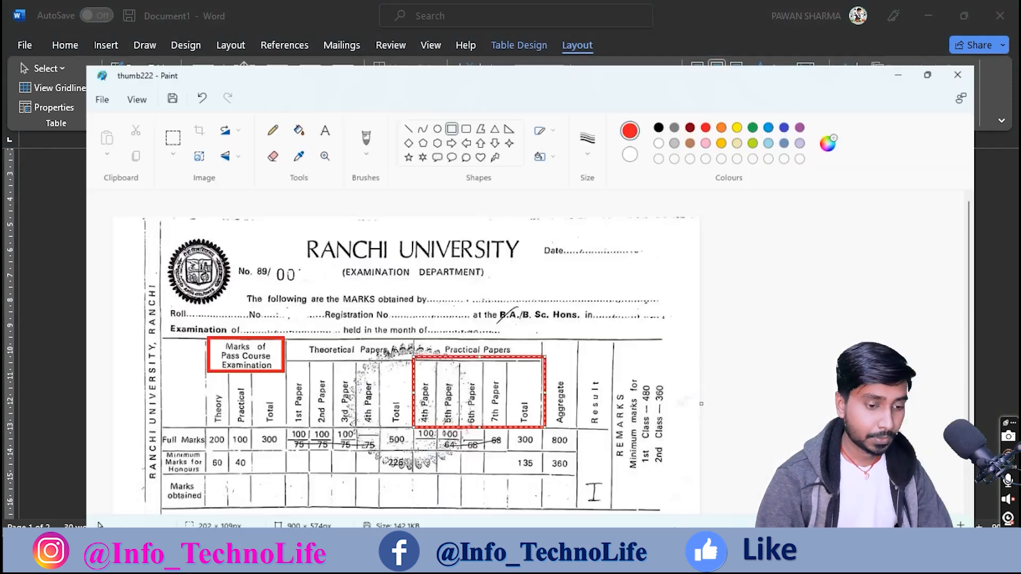
key(Delete)
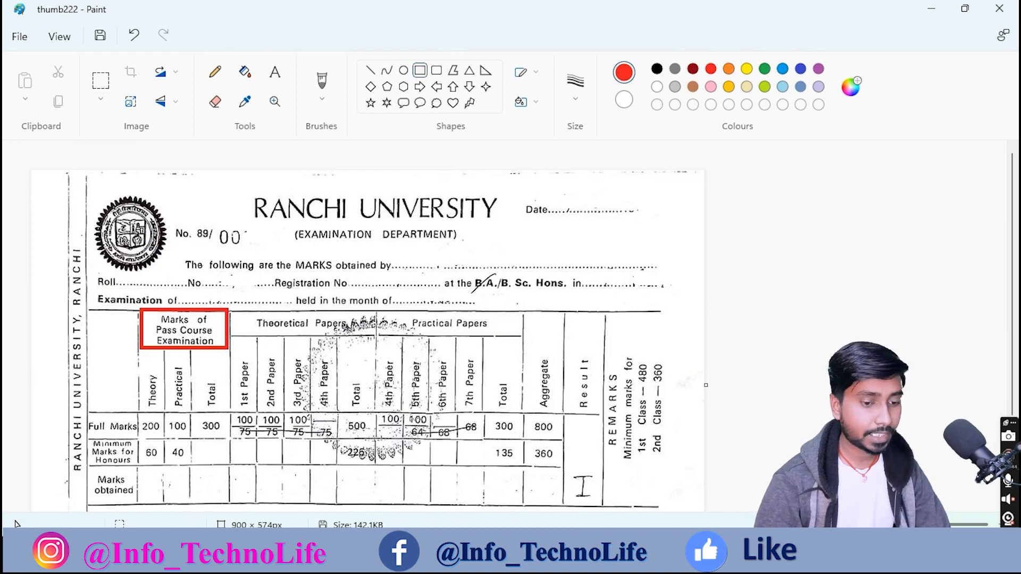
click(665, 555)
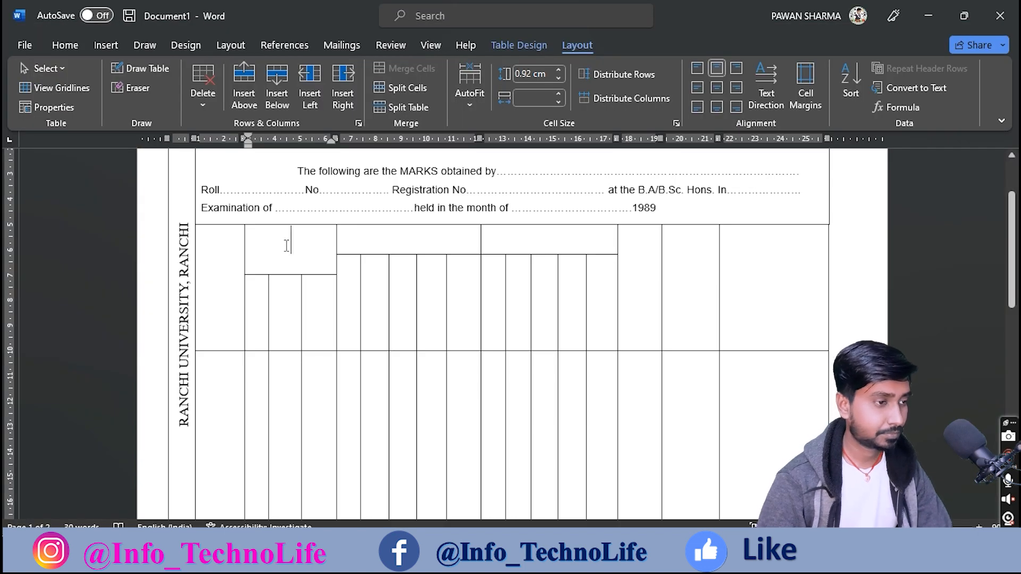
Step: Shrink the font size of the table's top row by five steps
drag(196, 234, 721, 322)
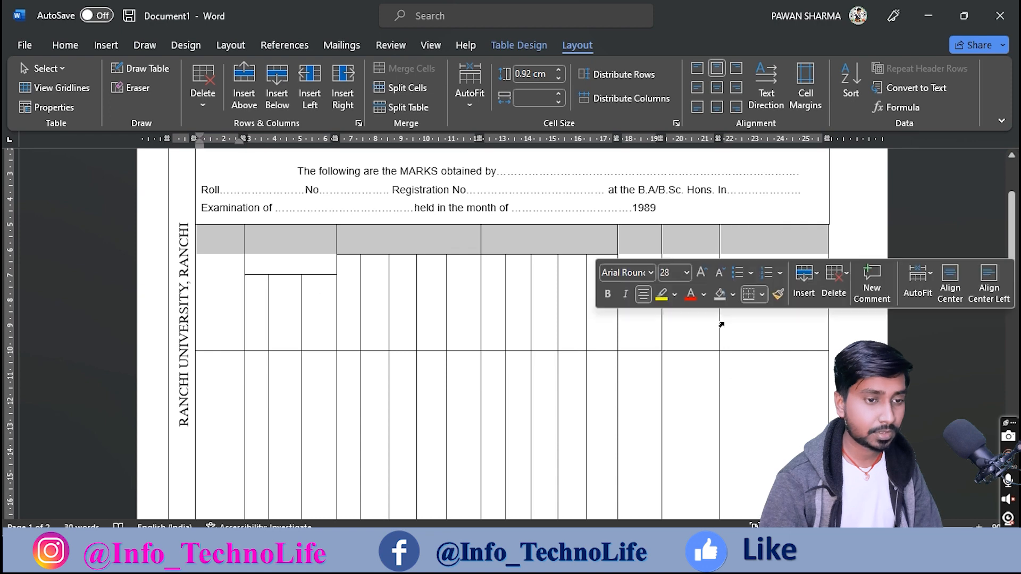
click(65, 45)
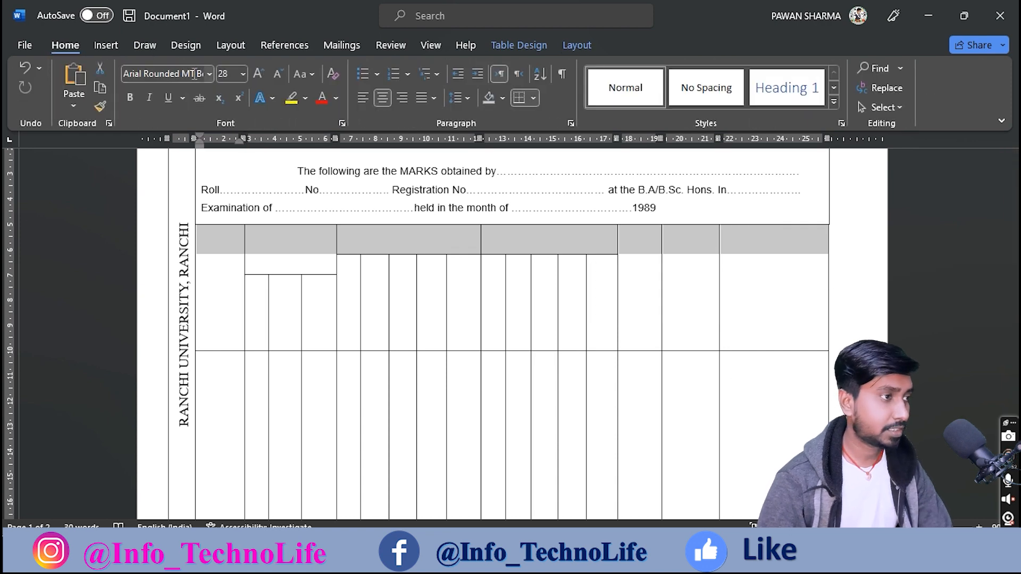
click(278, 78)
click(279, 78)
click(279, 78)
click(279, 78)
click(278, 78)
click(279, 78)
click(278, 77)
click(279, 78)
Step: Reduce the header cells' font size to 11 and go to the merged cell above three columns
drag(254, 294, 609, 290)
click(278, 74)
click(278, 74)
click(278, 74)
click(278, 74)
click(278, 75)
click(278, 74)
click(278, 75)
click(278, 75)
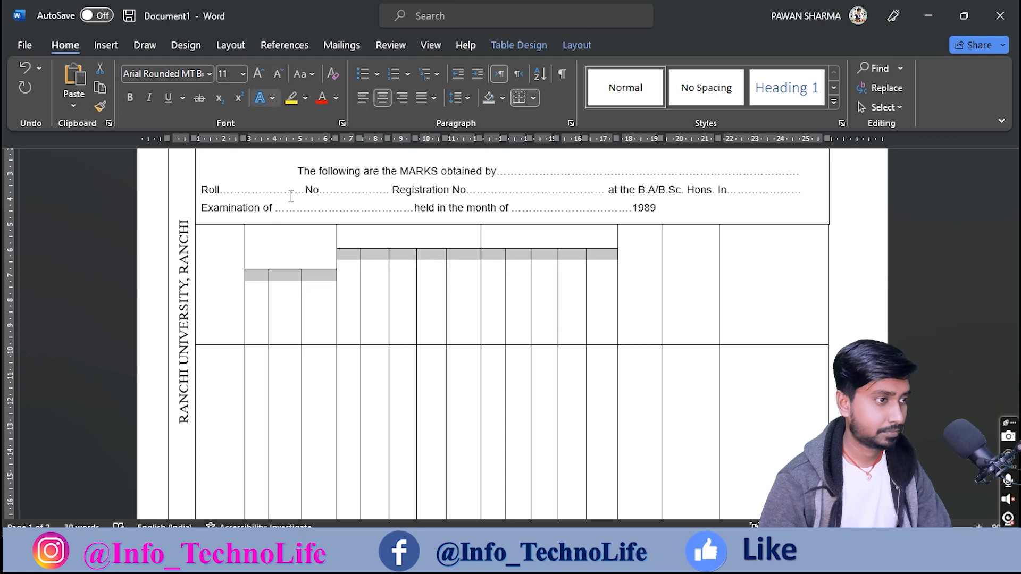
click(296, 258)
click(293, 288)
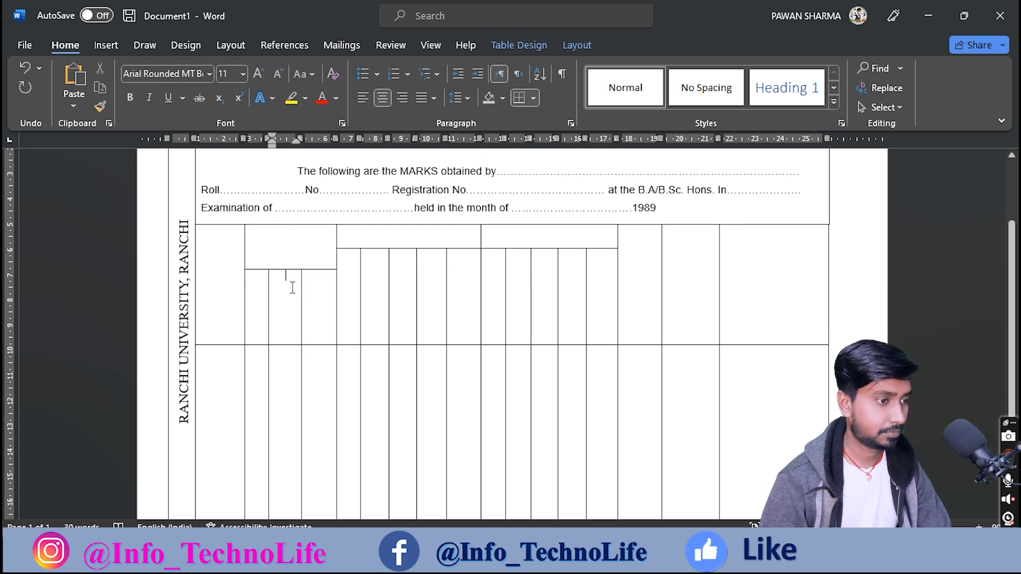
click(275, 237)
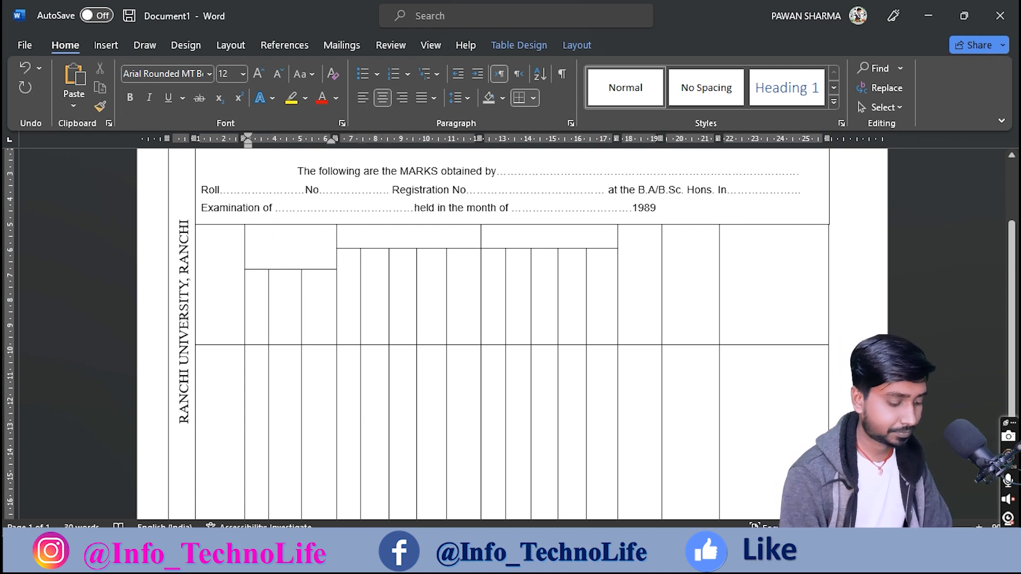
Step: Type the headings 'Marks of Pass Course Examination', 'Theoretical Papers' and 'Practical Papers'
text(Marks)
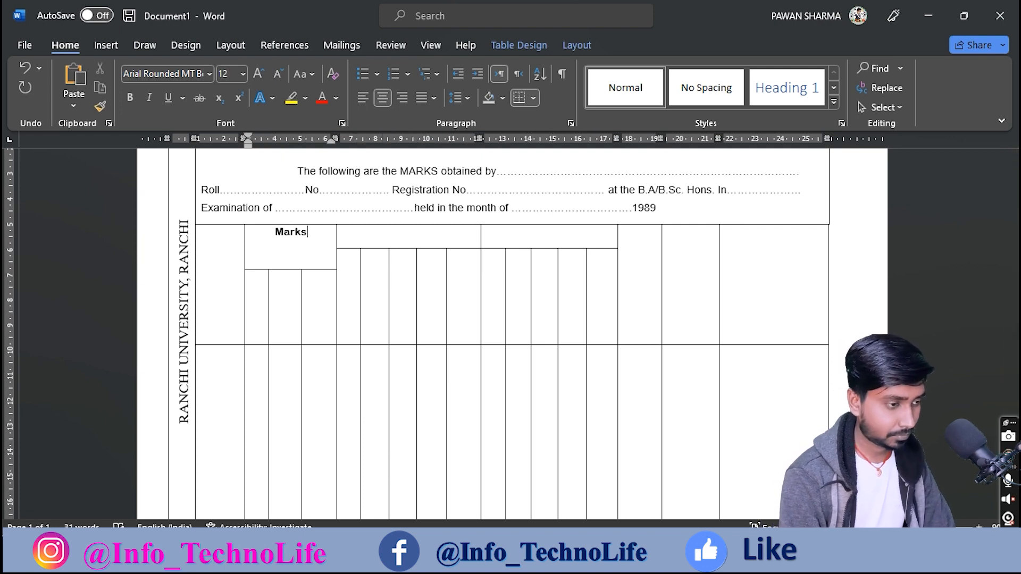
text( of)
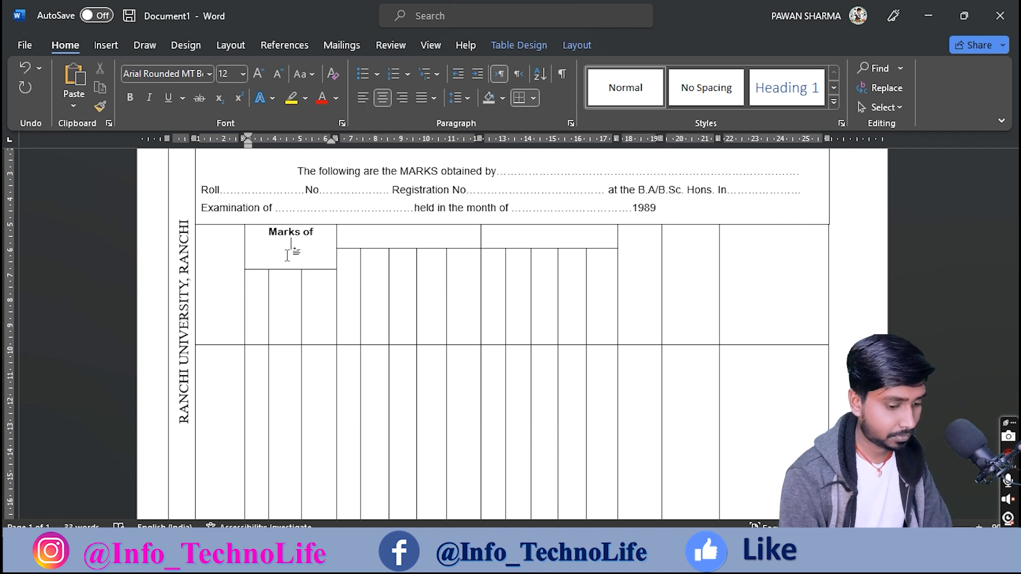
text( Pass Course E)
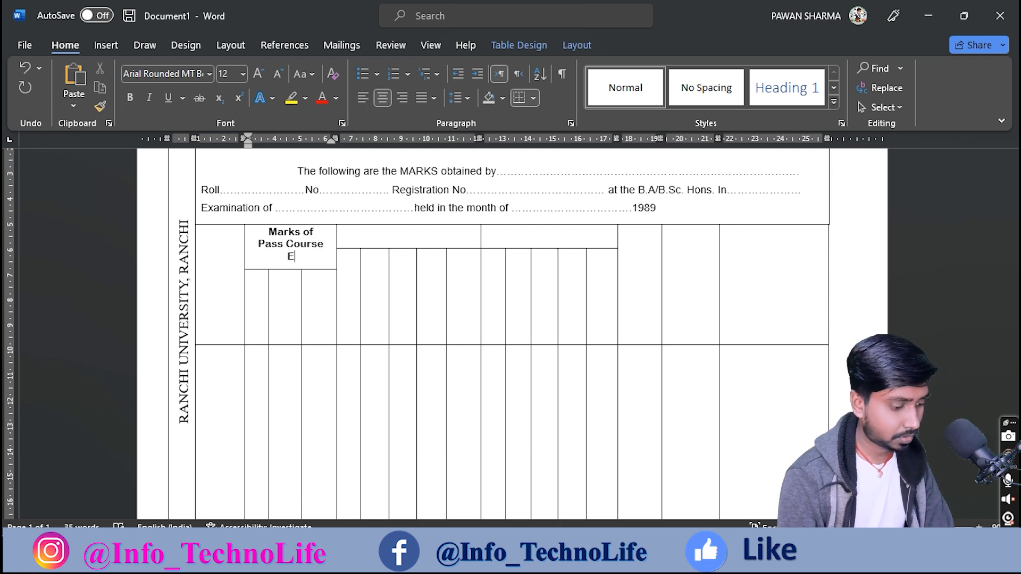
text(xamination)
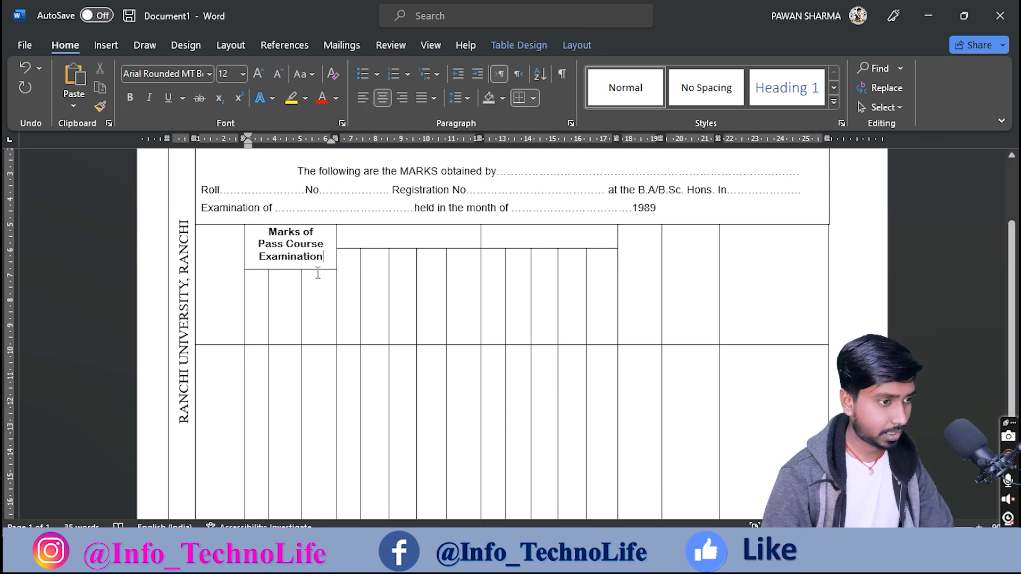
click(405, 233)
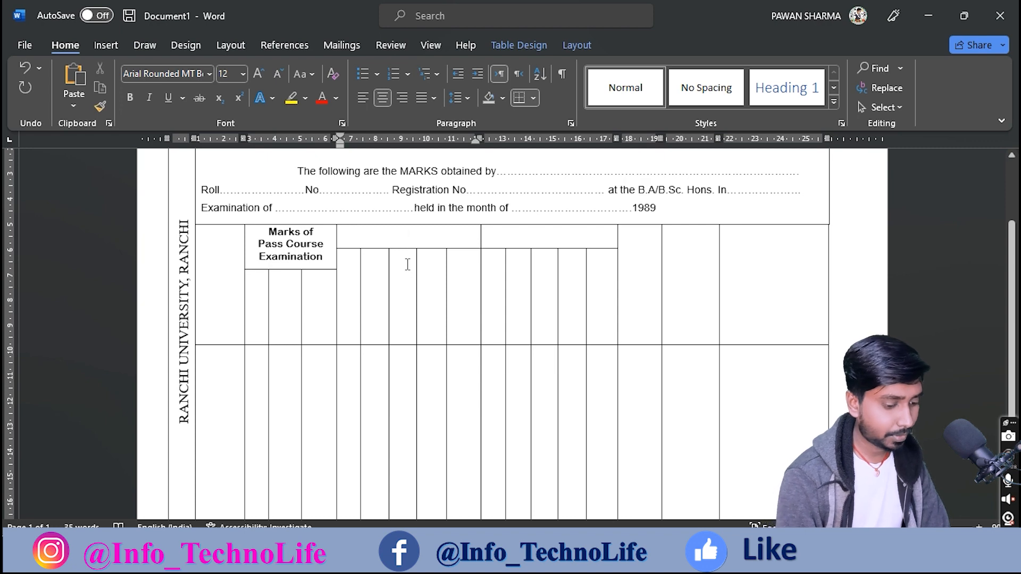
text(Theo)
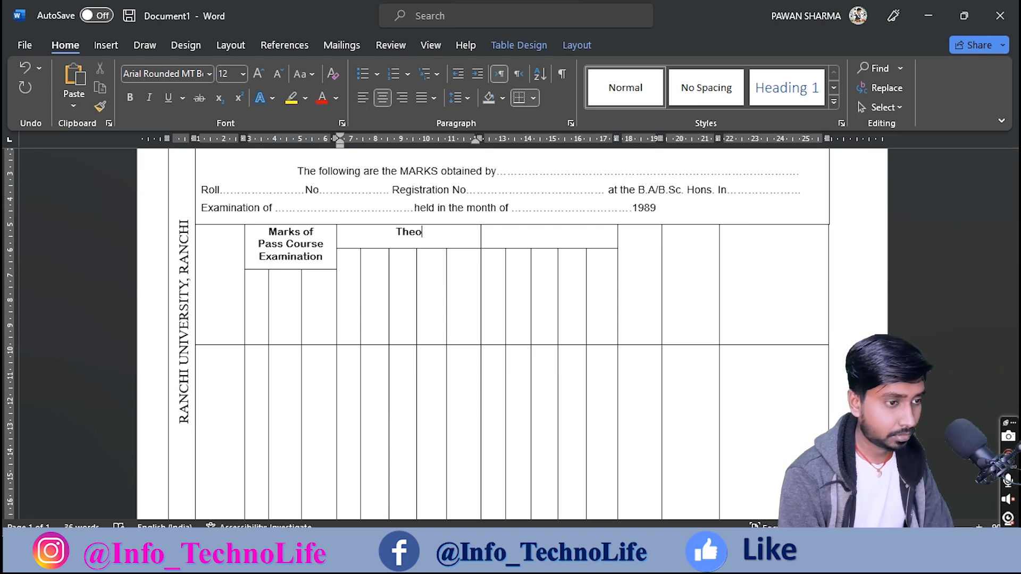
text(retic)
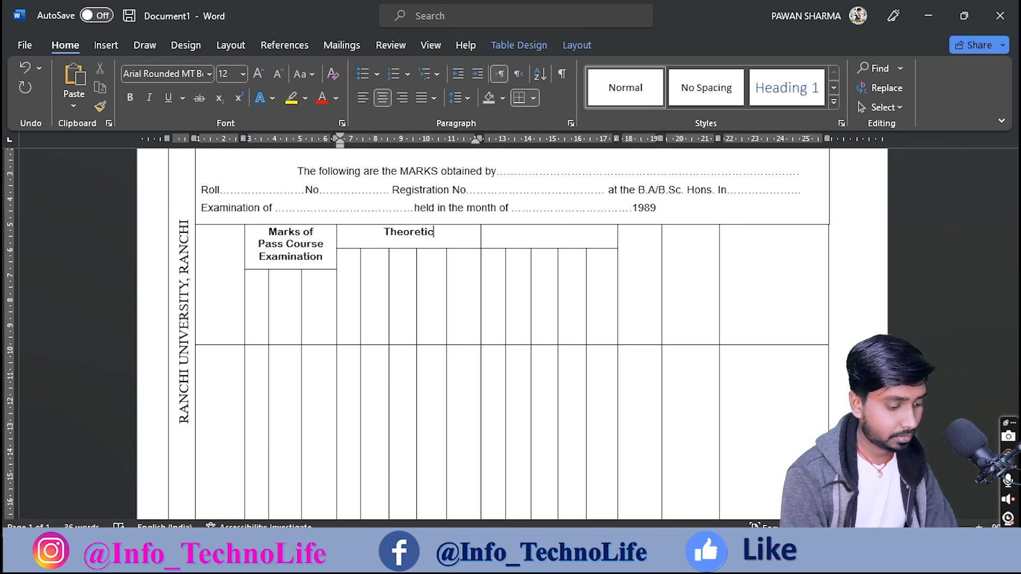
text(al Paper)
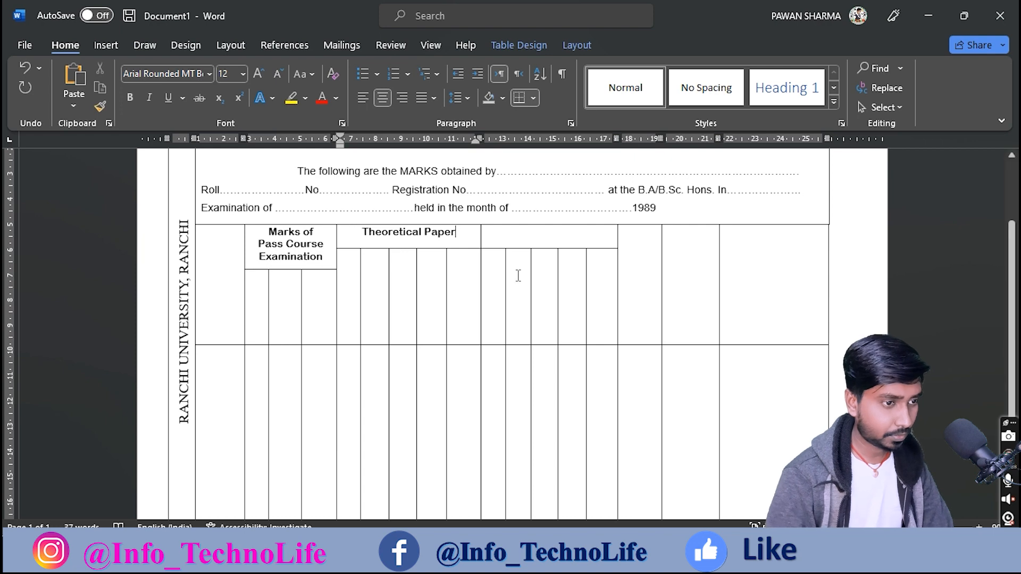
click(529, 237)
text(Pr)
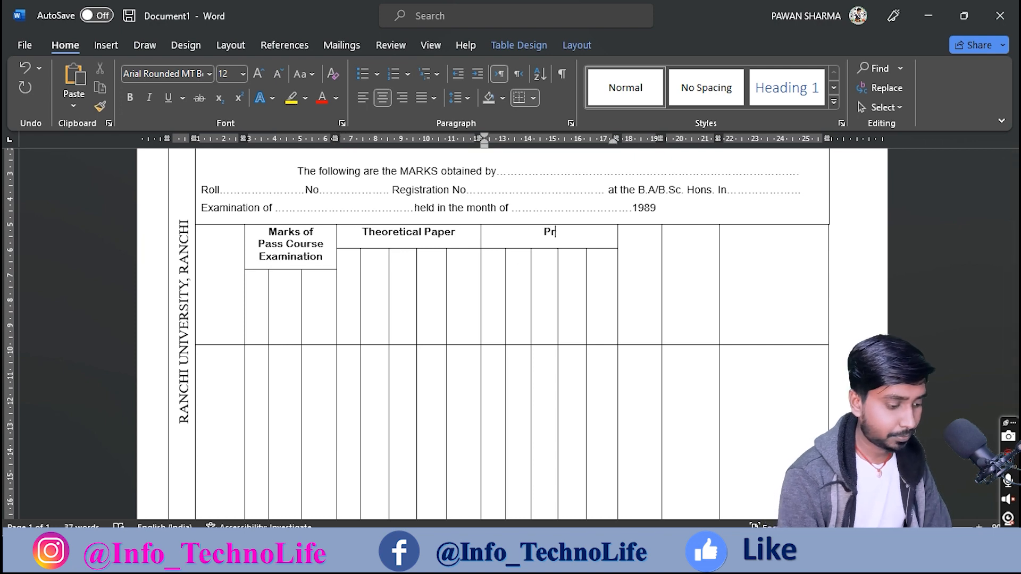
text(actical Papers)
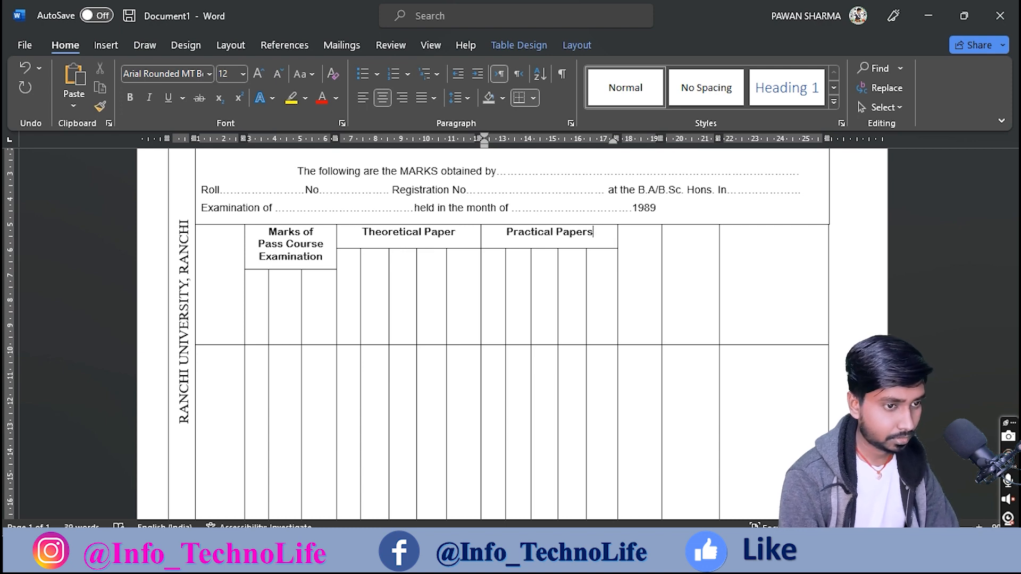
click(448, 235)
text(s)
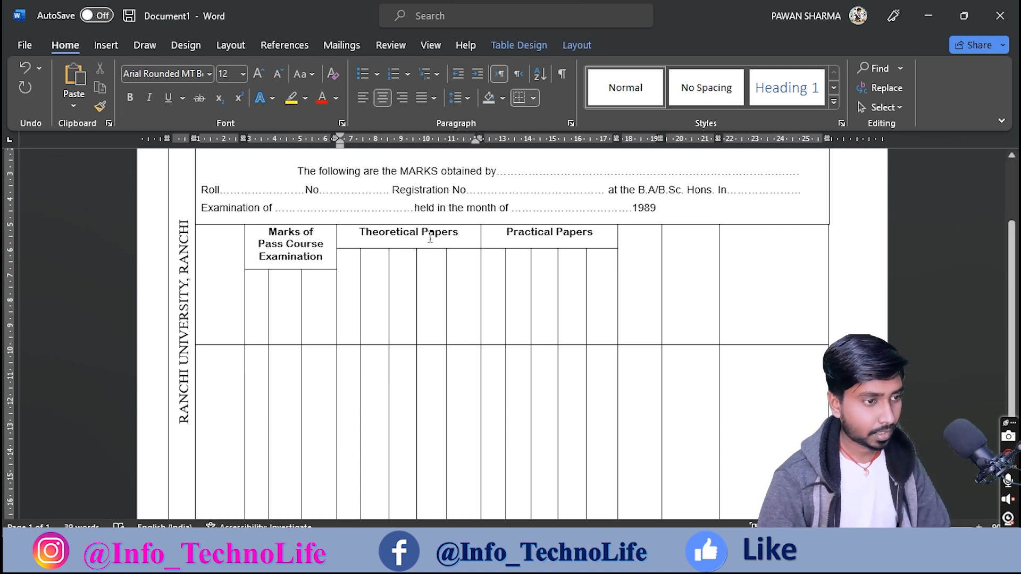
Step: Centre the Theoretical Papers and Practical Papers headings within their cells
drag(431, 237, 534, 234)
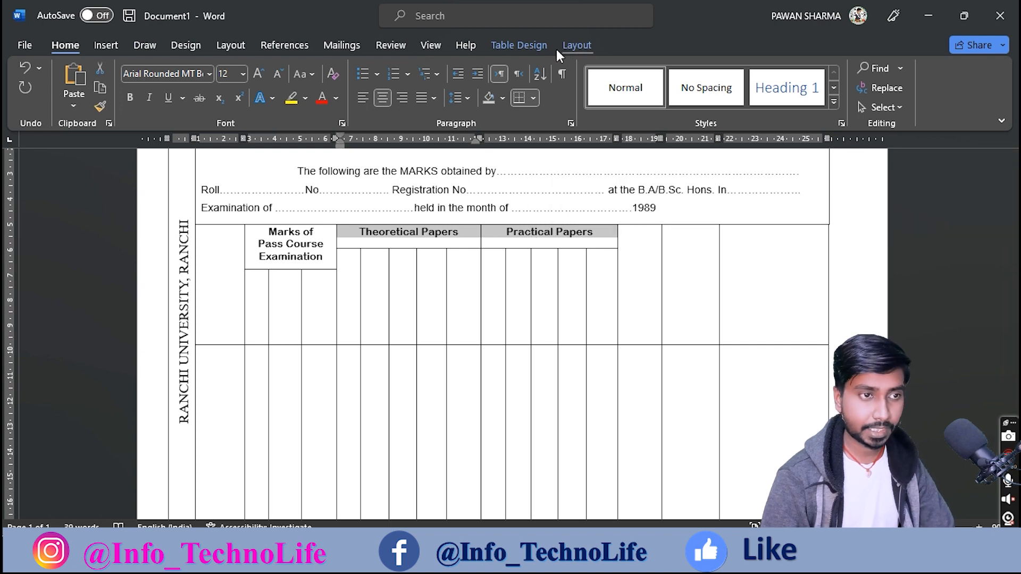
click(576, 45)
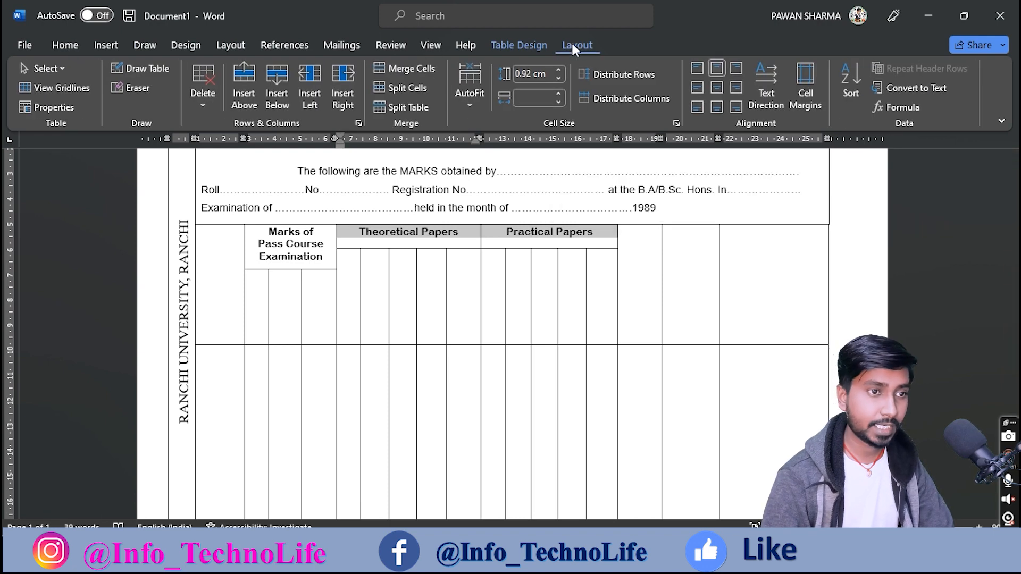
click(716, 89)
click(281, 239)
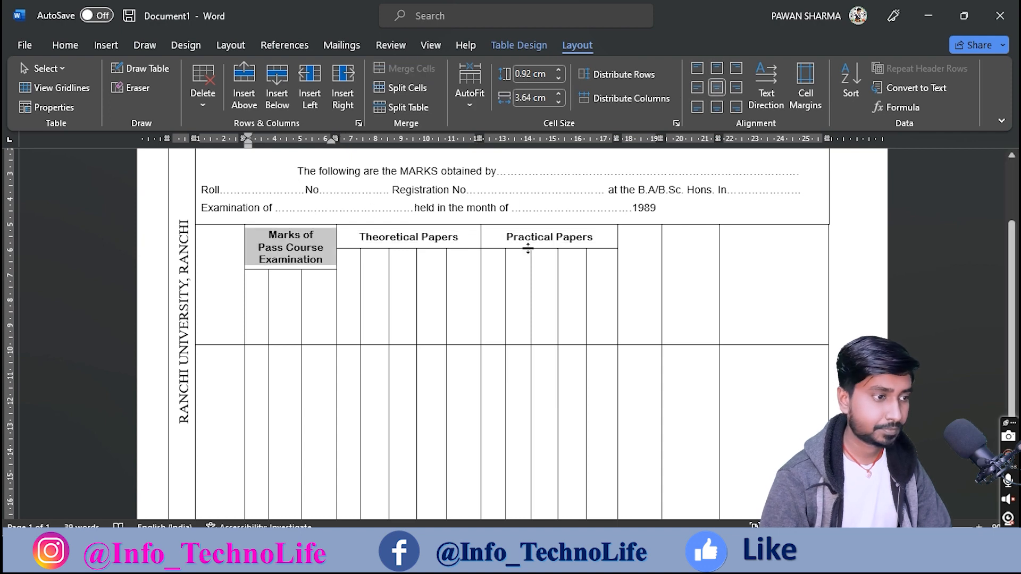
click(258, 311)
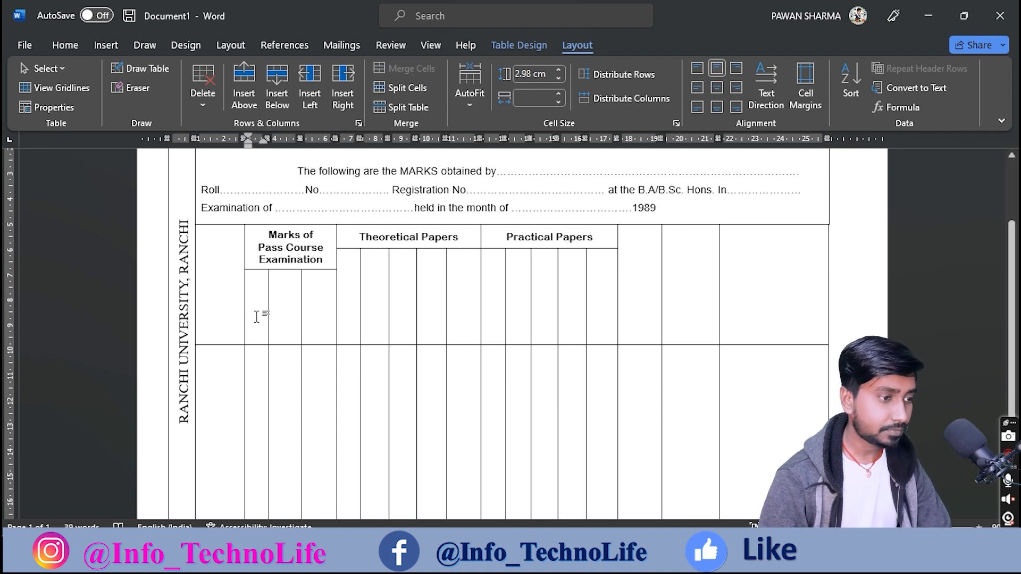
click(575, 560)
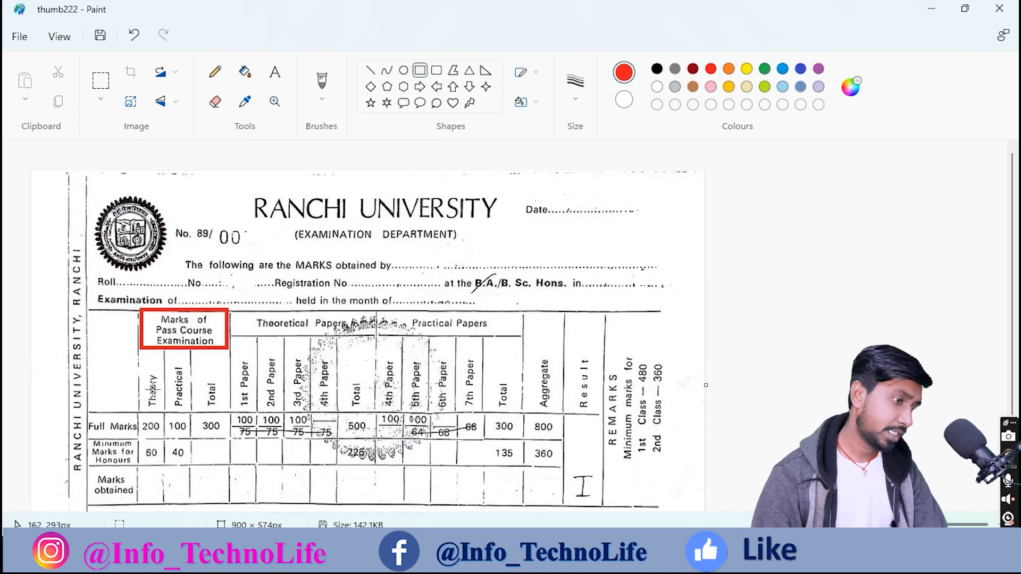
Step: Remove all red marks from the Paint reference and select the empty cells under the headings
key(ctrl+z)
drag(151, 383, 585, 379)
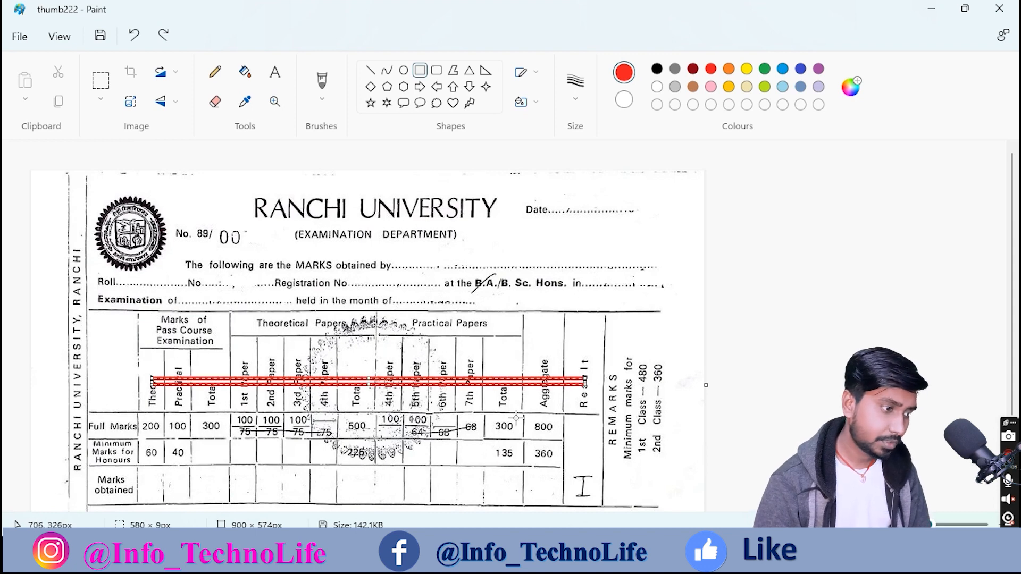
drag(51, 233, 84, 506)
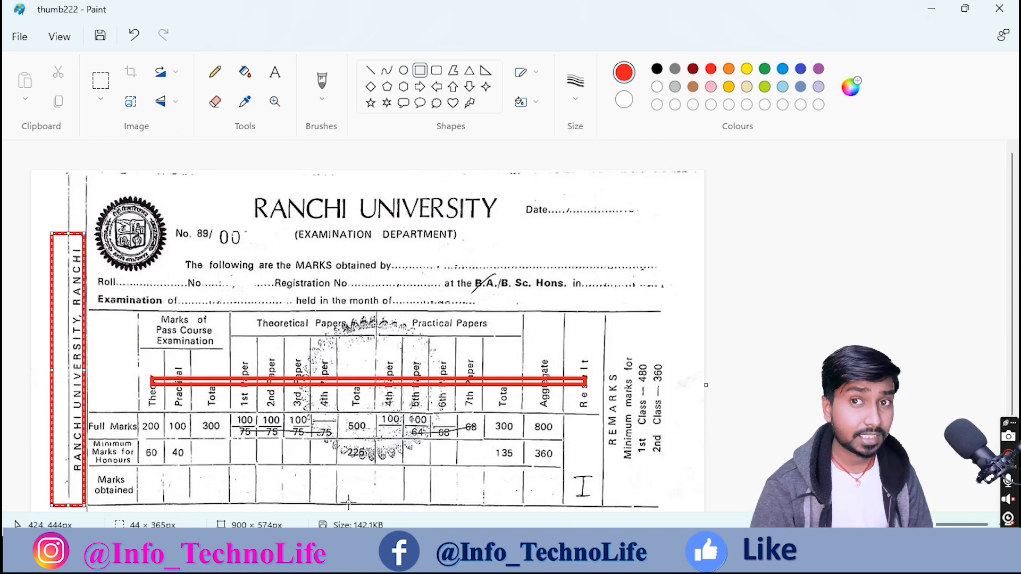
key(ctrl+z)
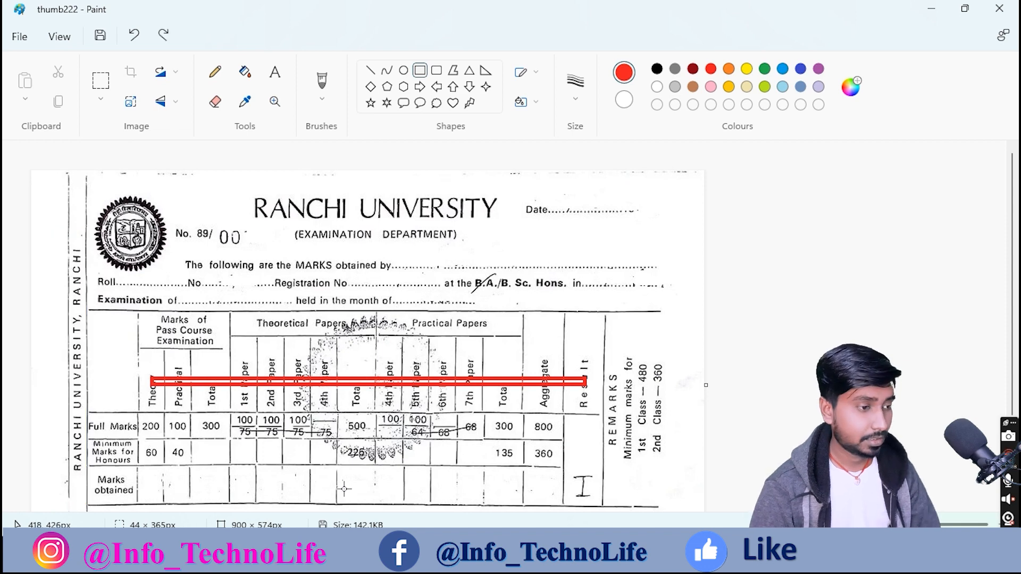
key(ctrl+z)
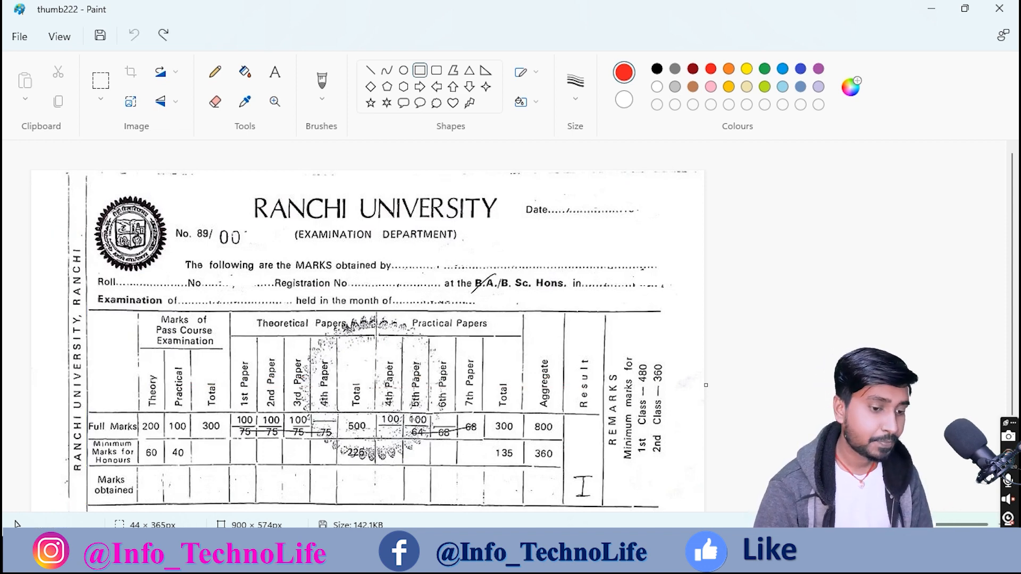
key(alt+Tab)
drag(258, 307, 594, 296)
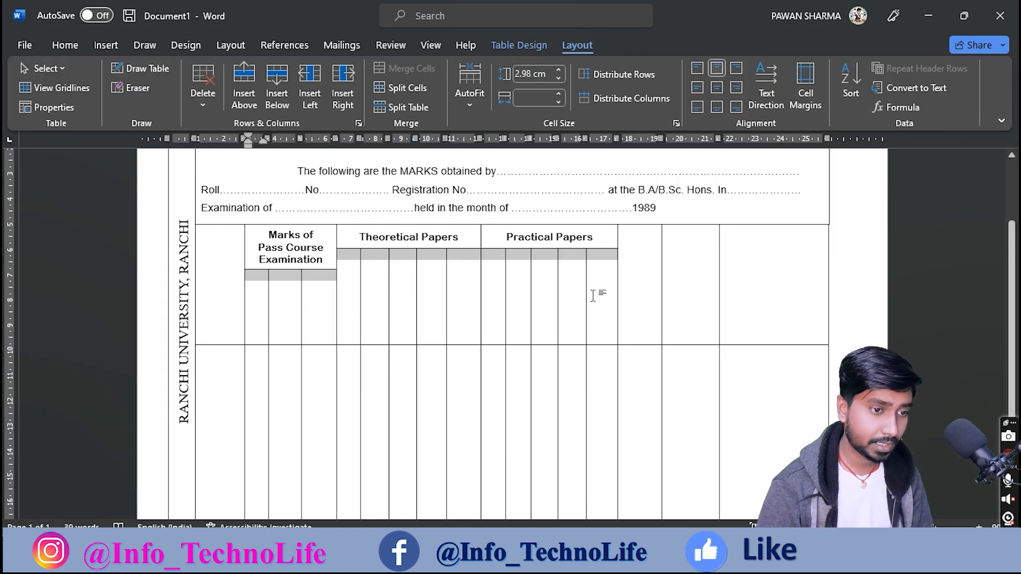
Step: Set the selected sub-column cells to vertical text direction
click(765, 97)
click(766, 97)
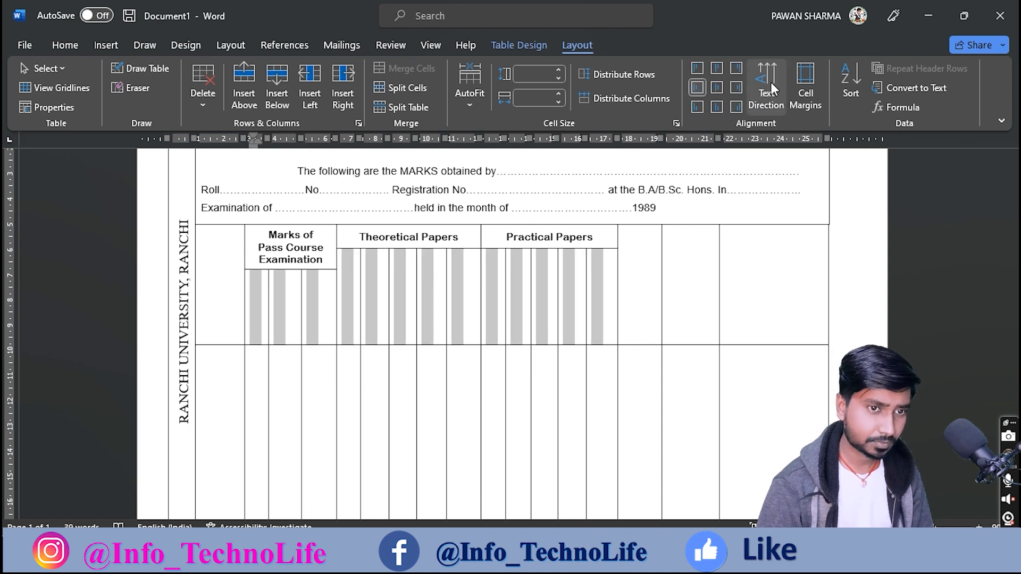
click(257, 314)
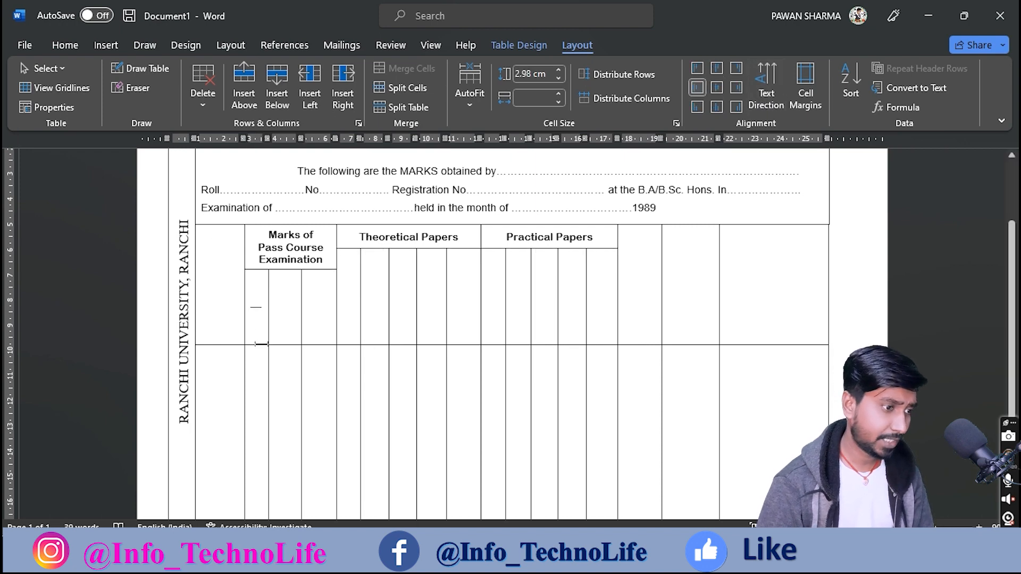
mouse_move(681, 557)
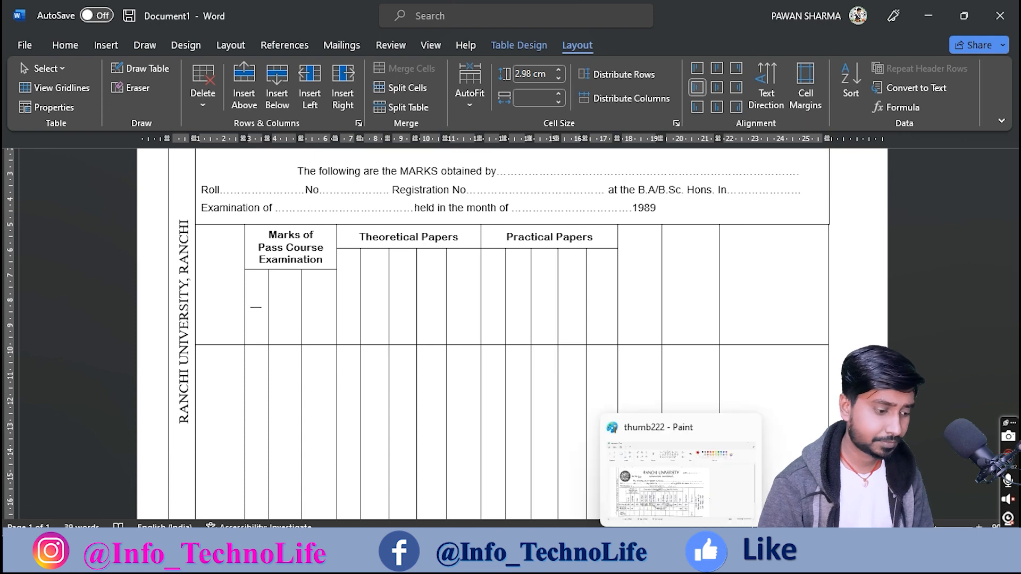
click(680, 557)
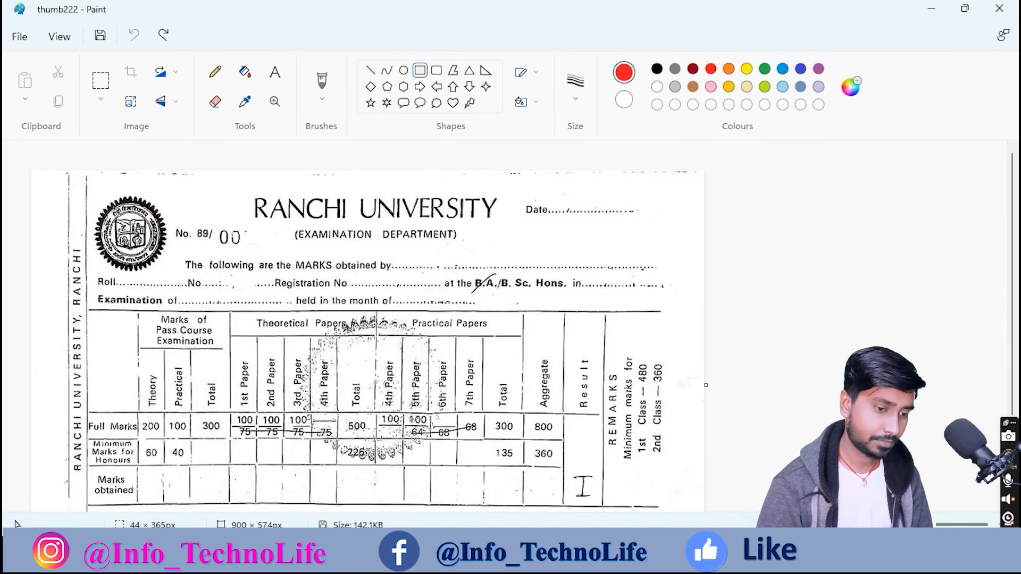
key(alt+Tab)
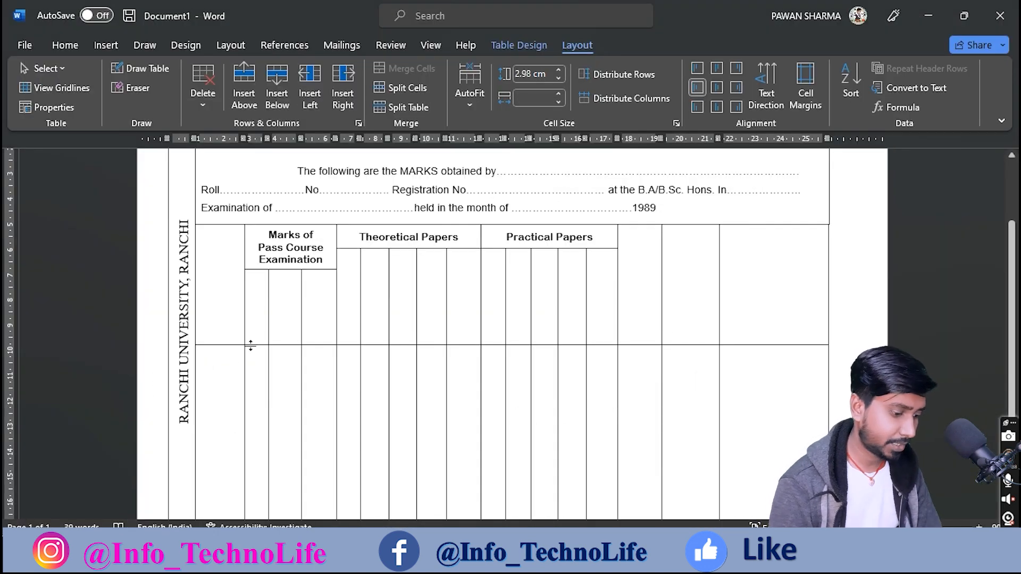
Step: Label the Pass Course sub-columns Theory, Practical and Total, and narrow that column group
text(Theory)
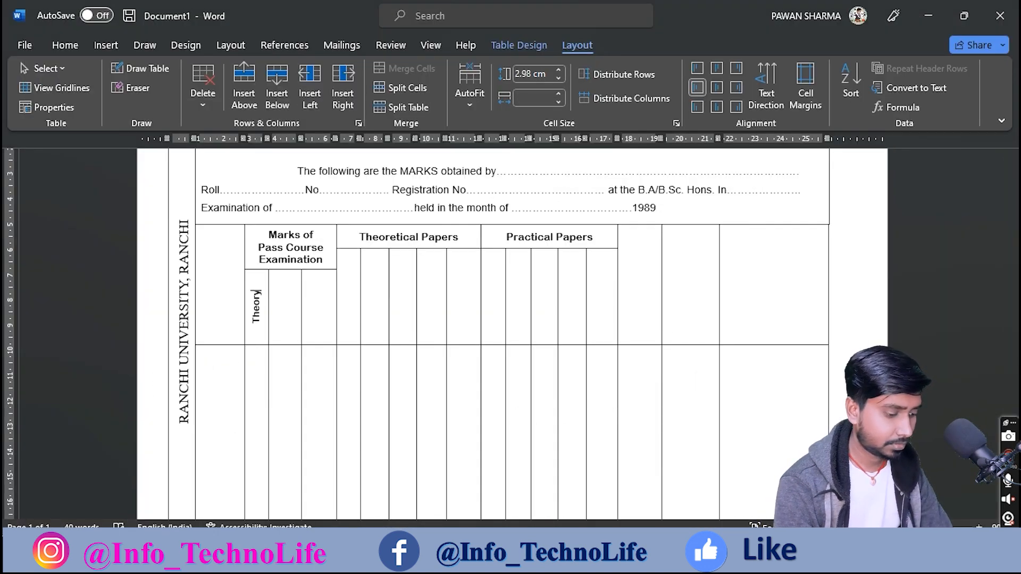
key(Tab)
text(Pa)
text(ra)
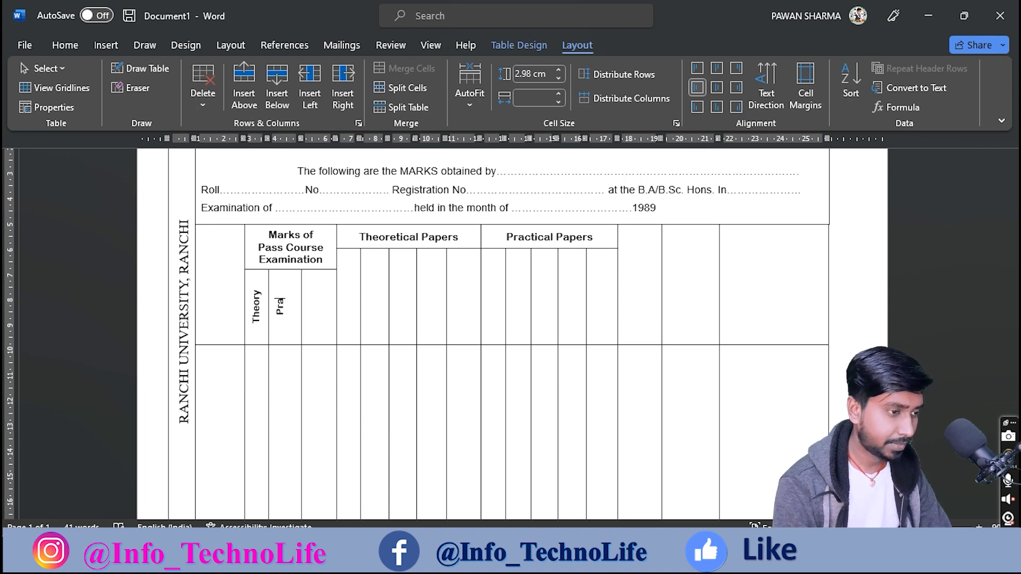
text(ctiva)
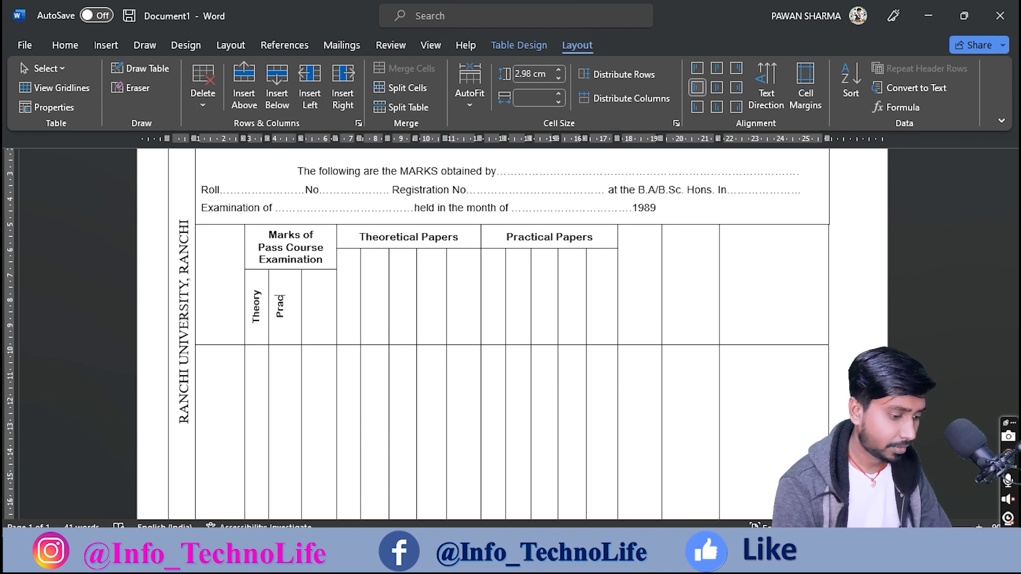
key(BackSpace)
key(BackSpace)
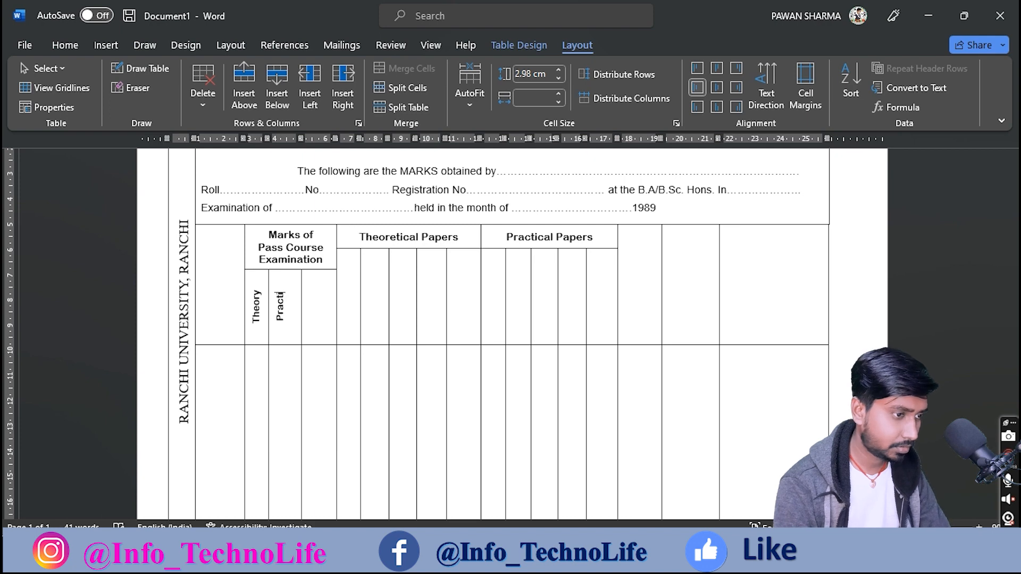
text(cal)
key(Tab)
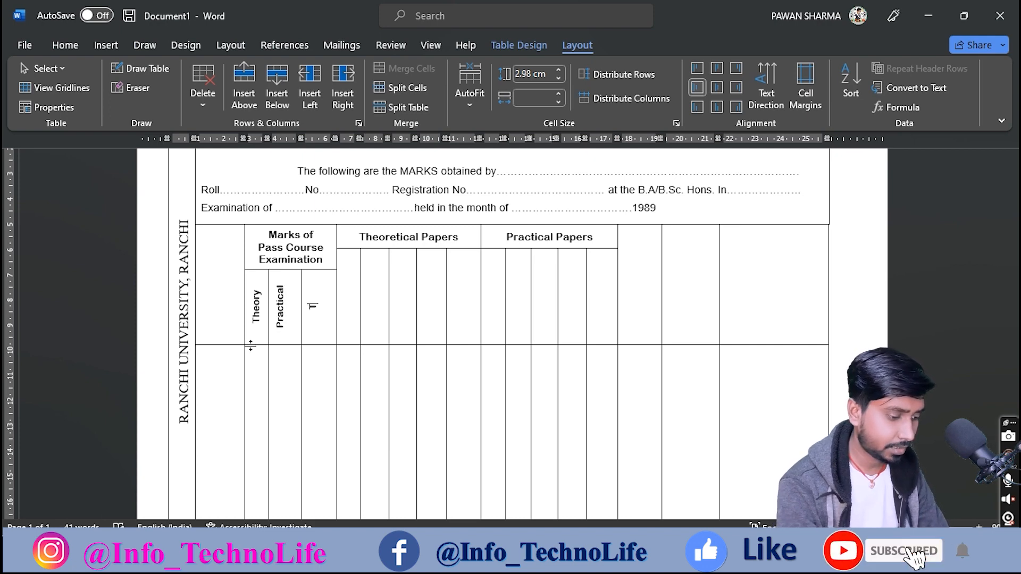
text(Total)
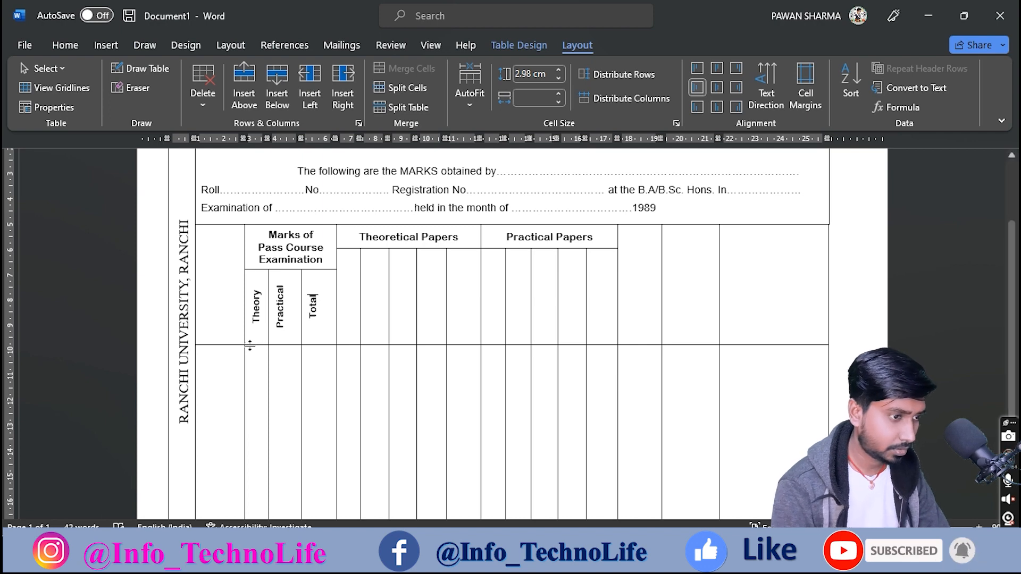
drag(336, 237, 327, 236)
Step: Narrow the first Theoretical Papers column and label the columns 1st Paper to 4th Paper and Total
click(339, 319)
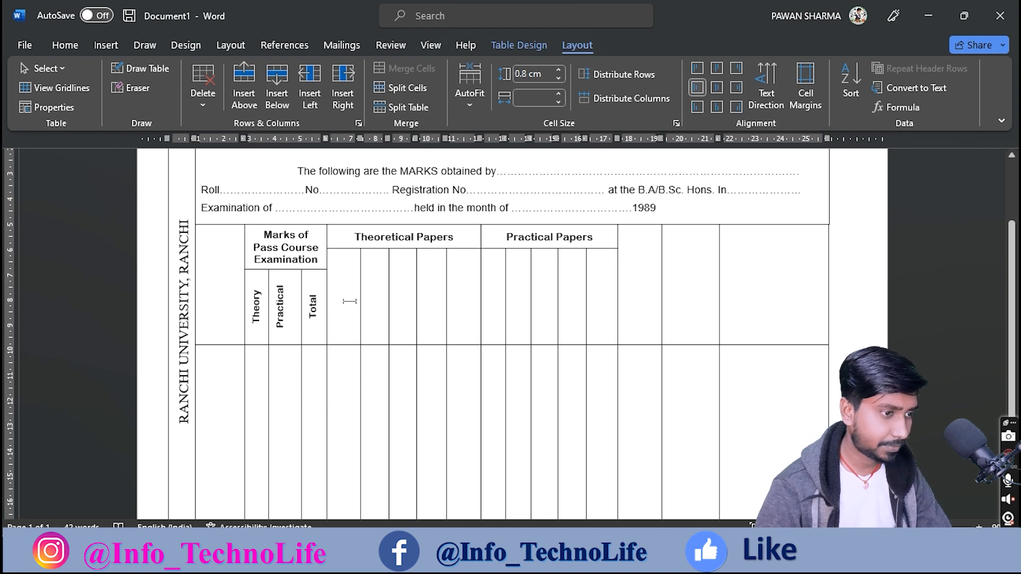
drag(359, 138, 352, 137)
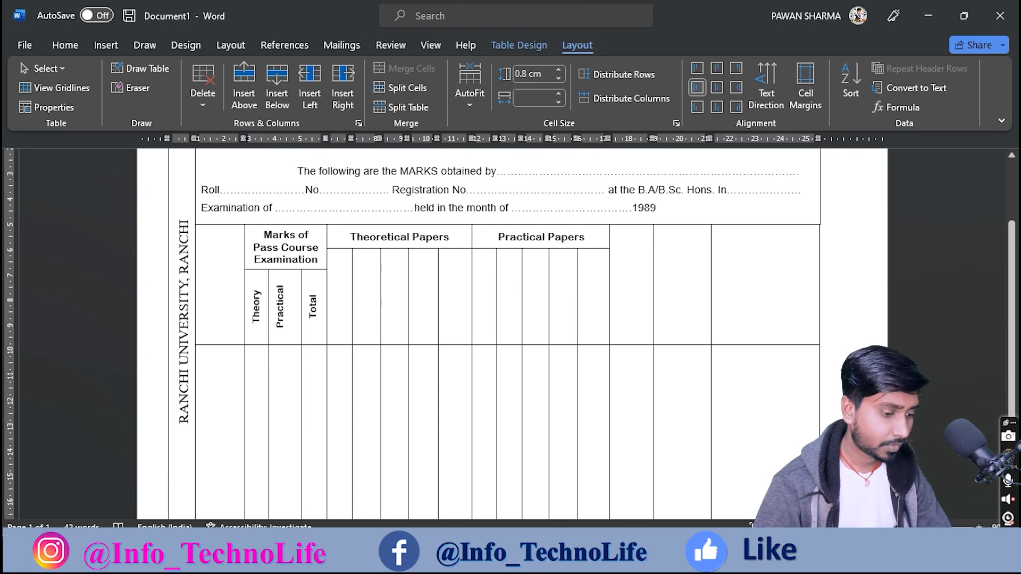
click(601, 556)
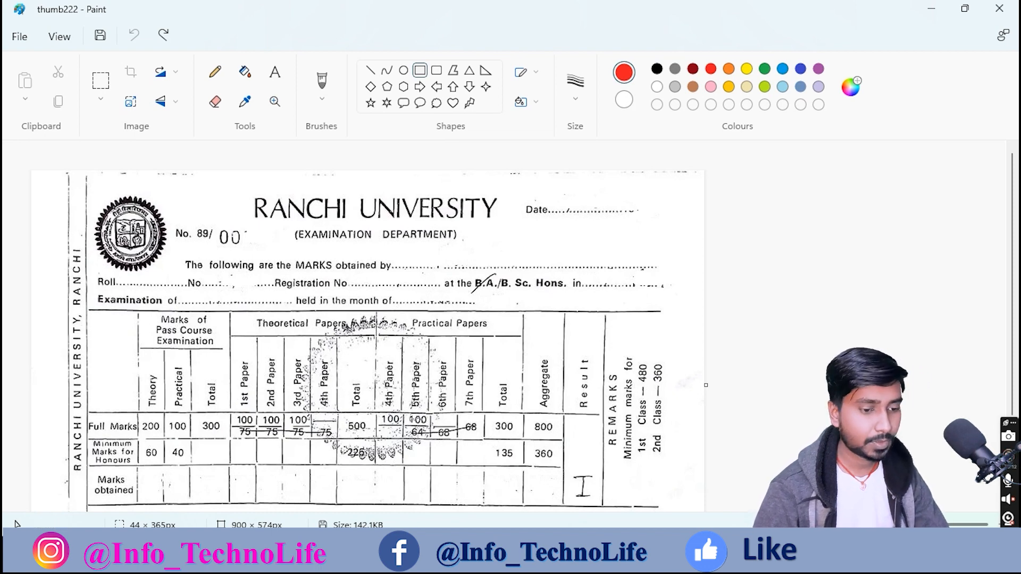
key(alt+Tab)
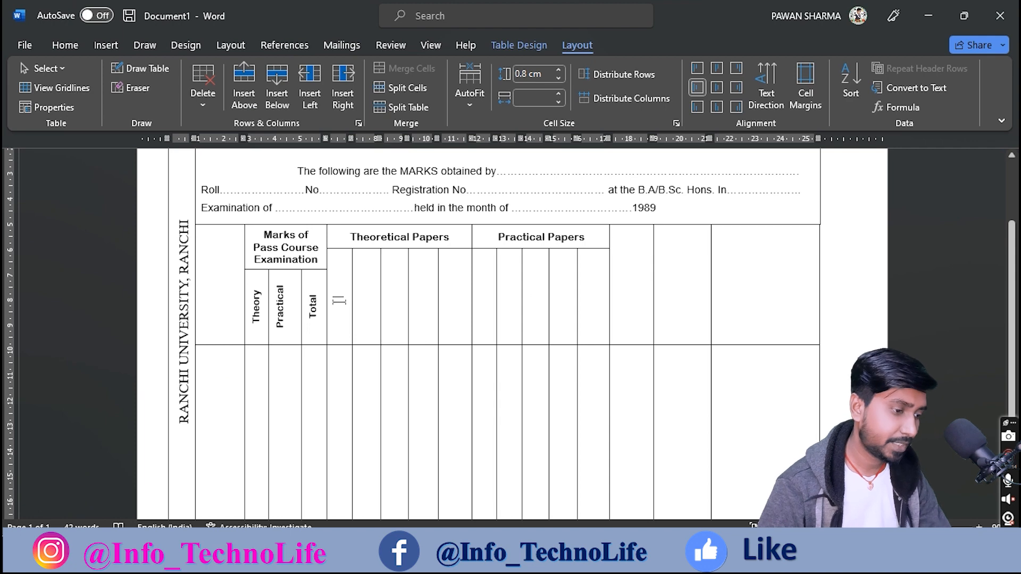
click(339, 301)
text(1st)
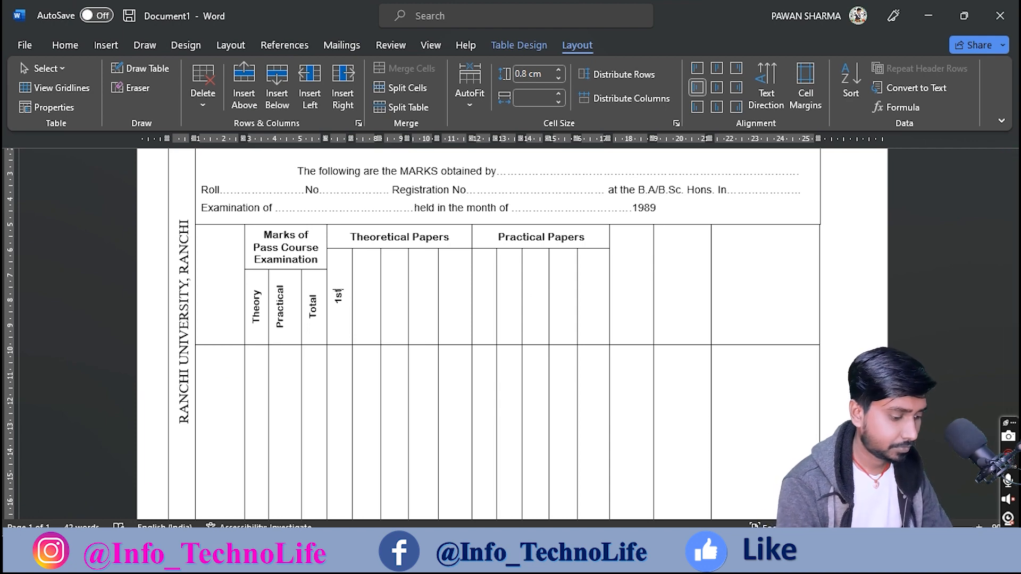
text( Paper)
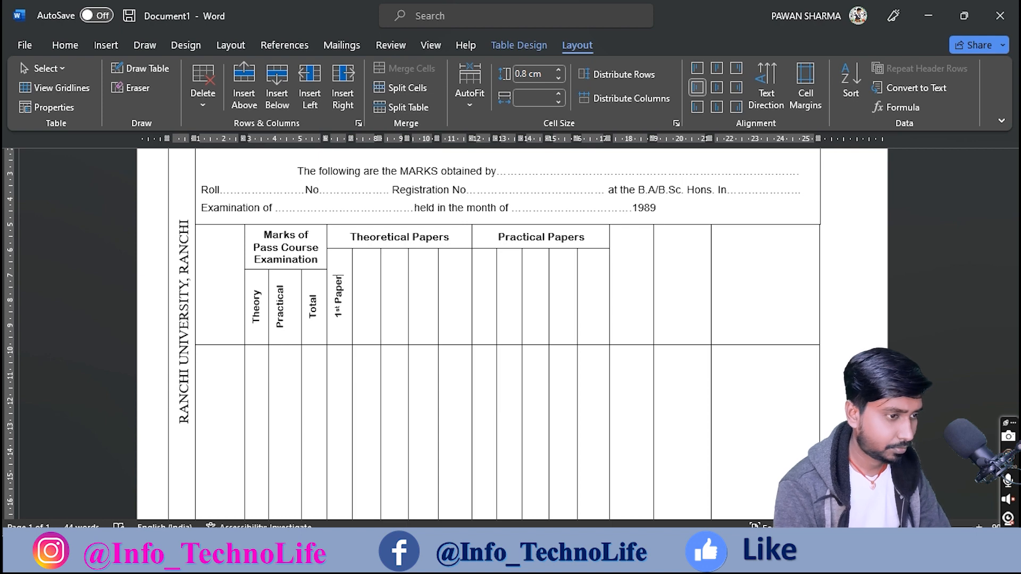
text(2nd )
text(Paper)
text(3rd )
text(Paper)
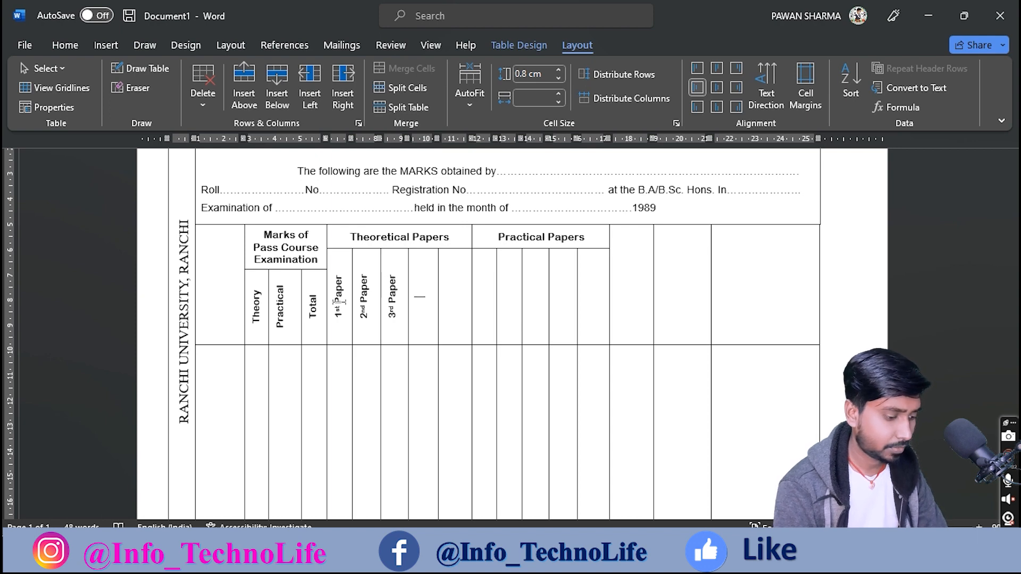
text(4)
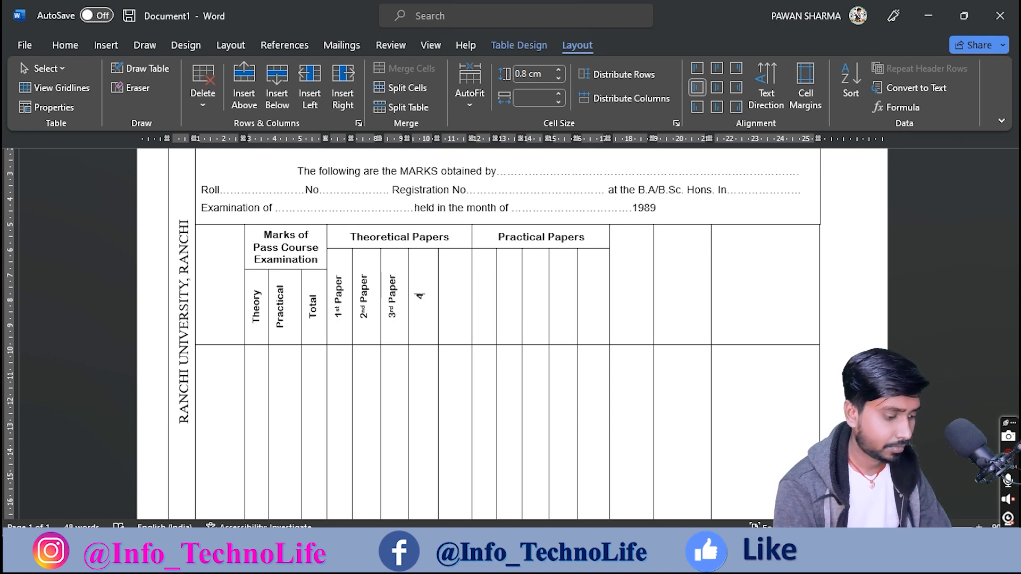
text(th Pape)
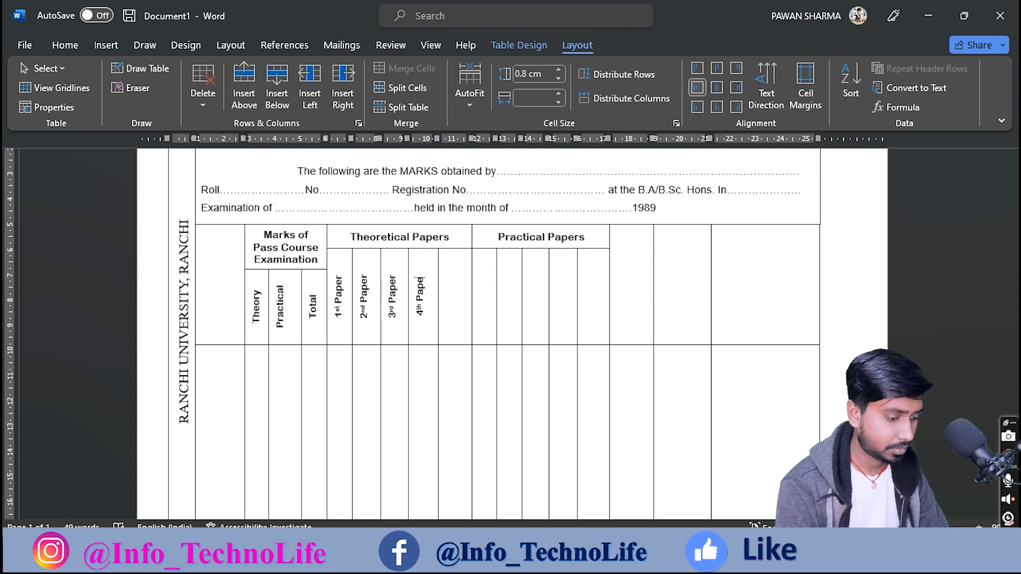
text(rTotal)
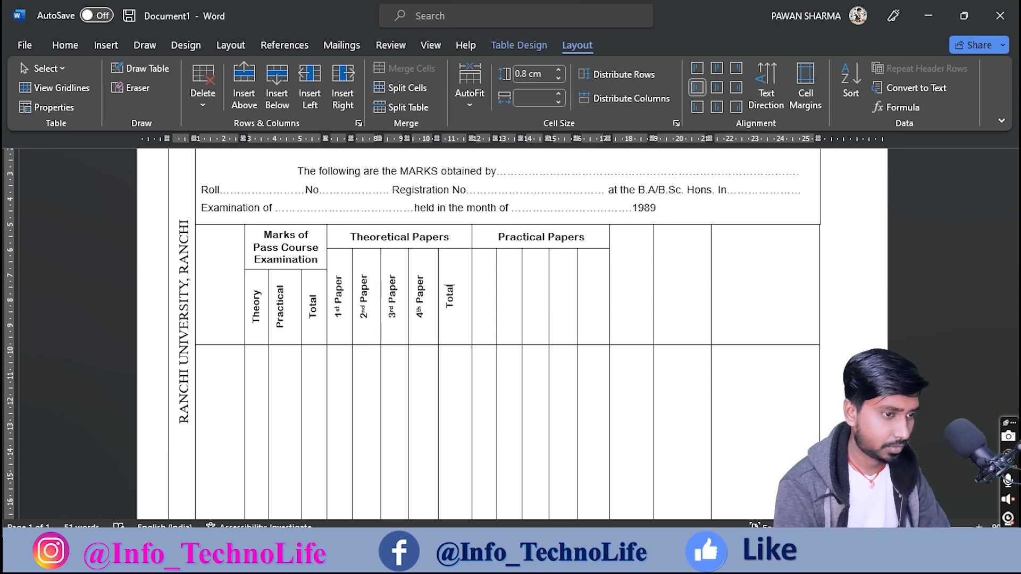
Step: Narrow the Total column and centre the vertical header text in its cells
drag(476, 141, 470, 140)
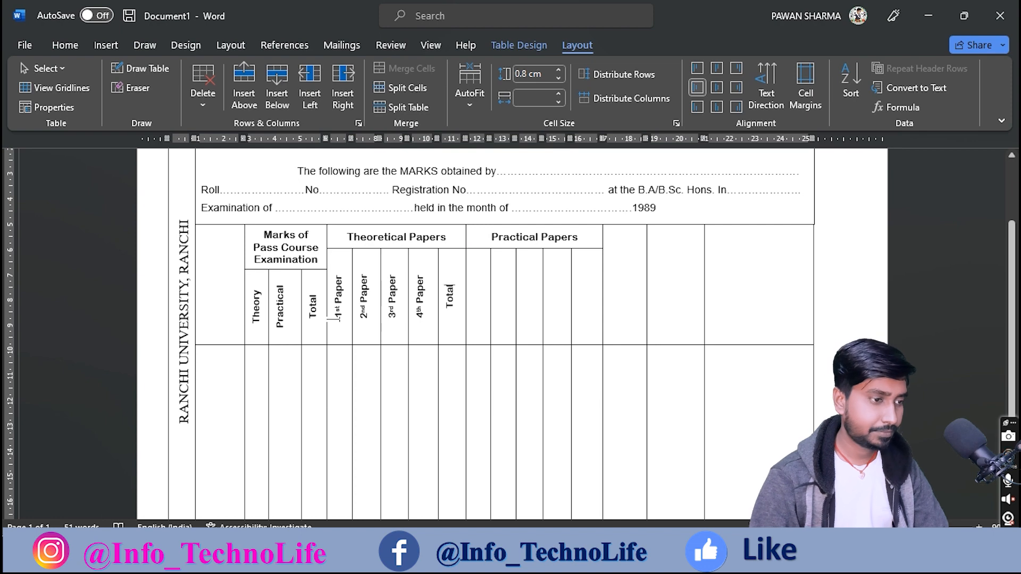
drag(258, 313, 588, 312)
click(716, 89)
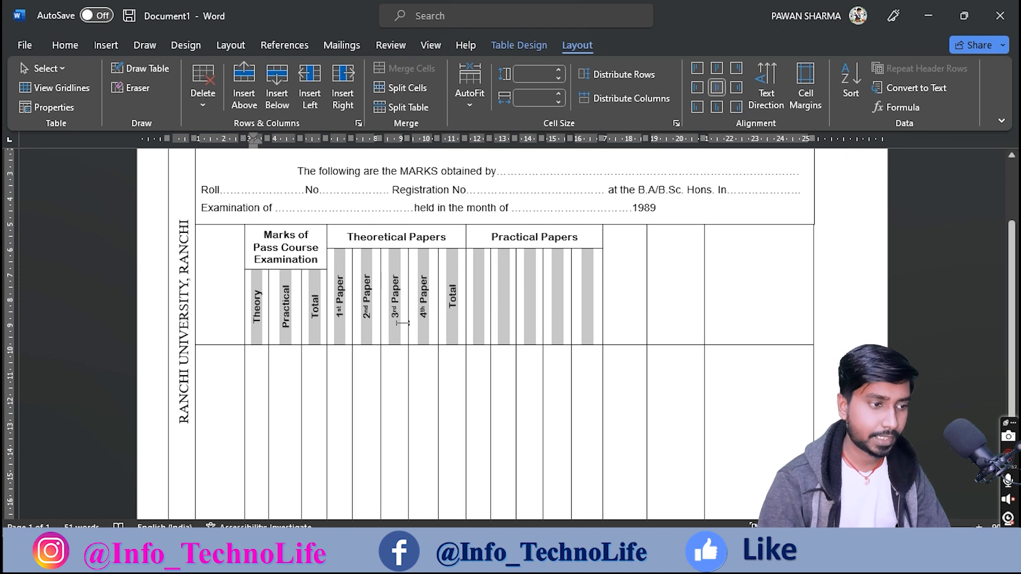
click(717, 108)
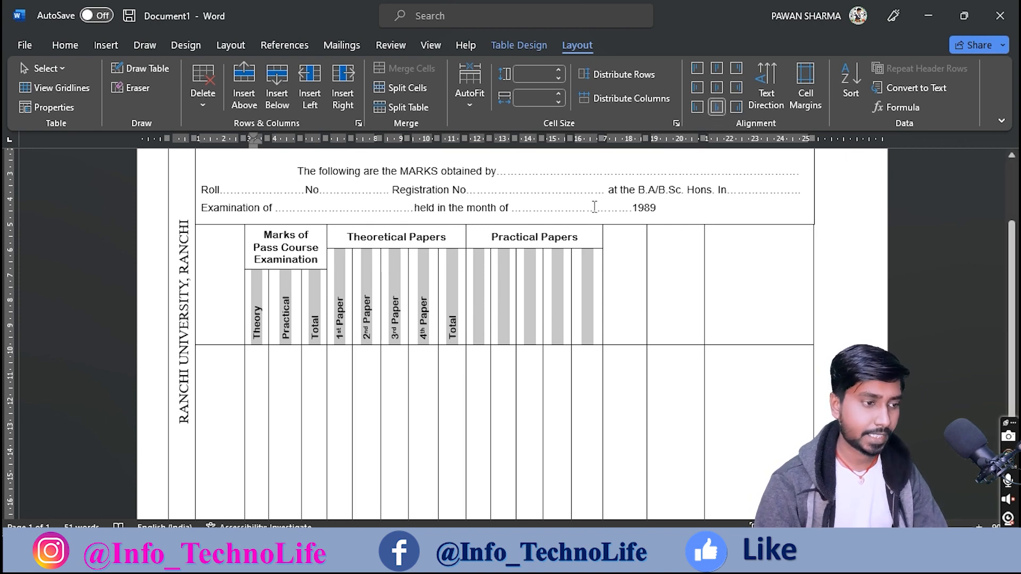
click(716, 87)
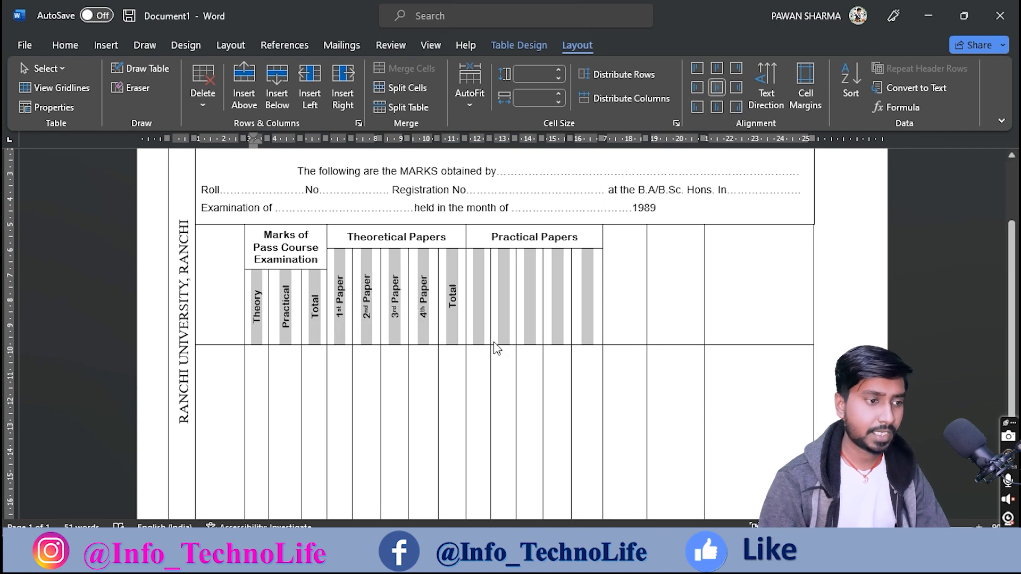
click(477, 319)
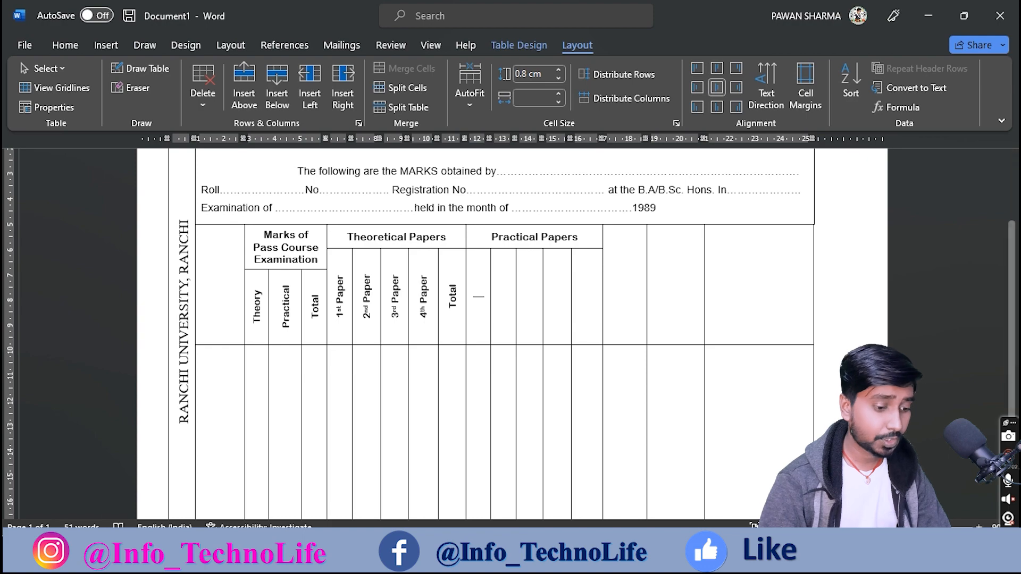
Step: Enter the Practical Papers headers 4th paper through 7th paper, checking the scanned marksheet
key(alt+Tab)
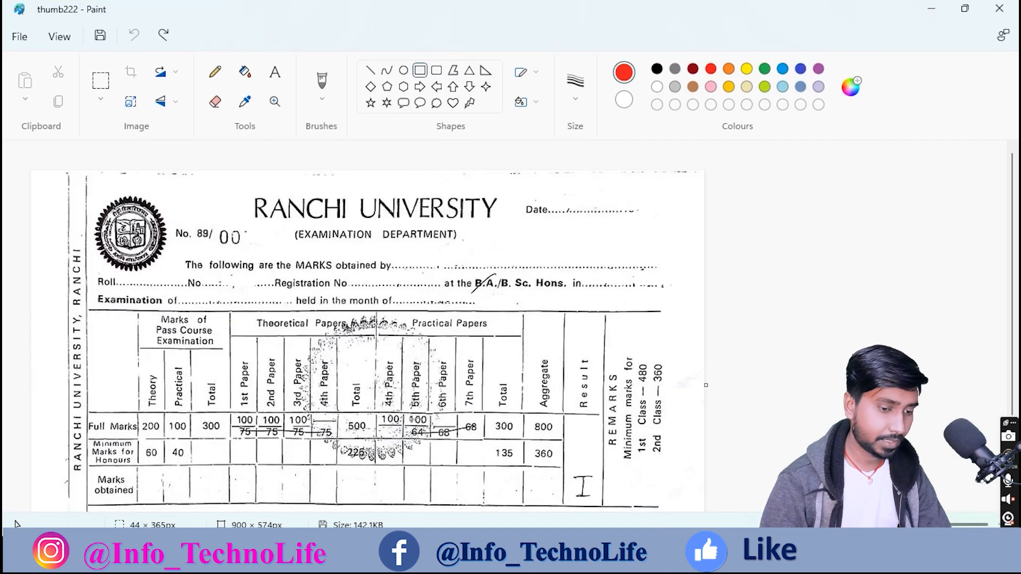
key(alt+Tab)
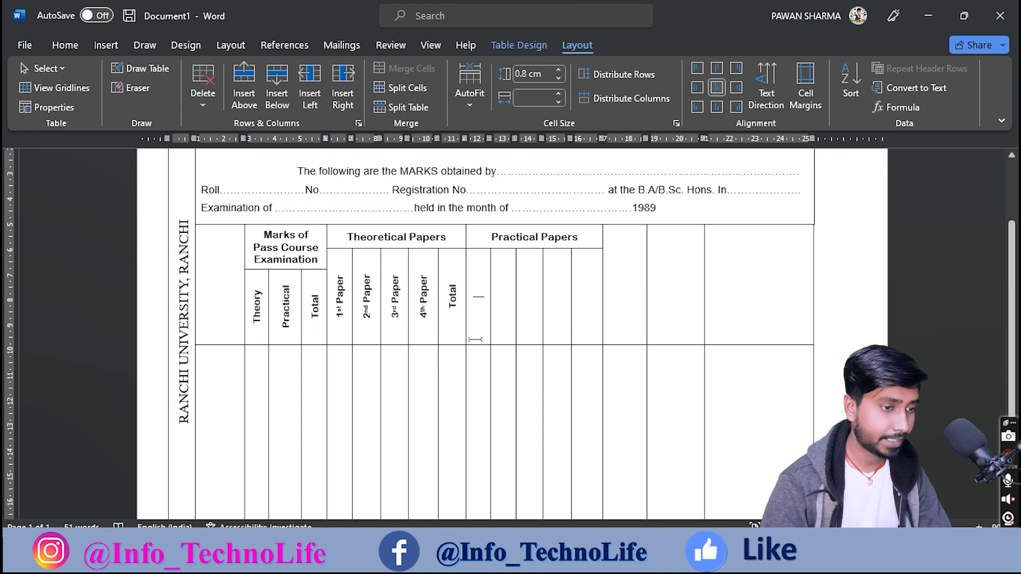
text(4)
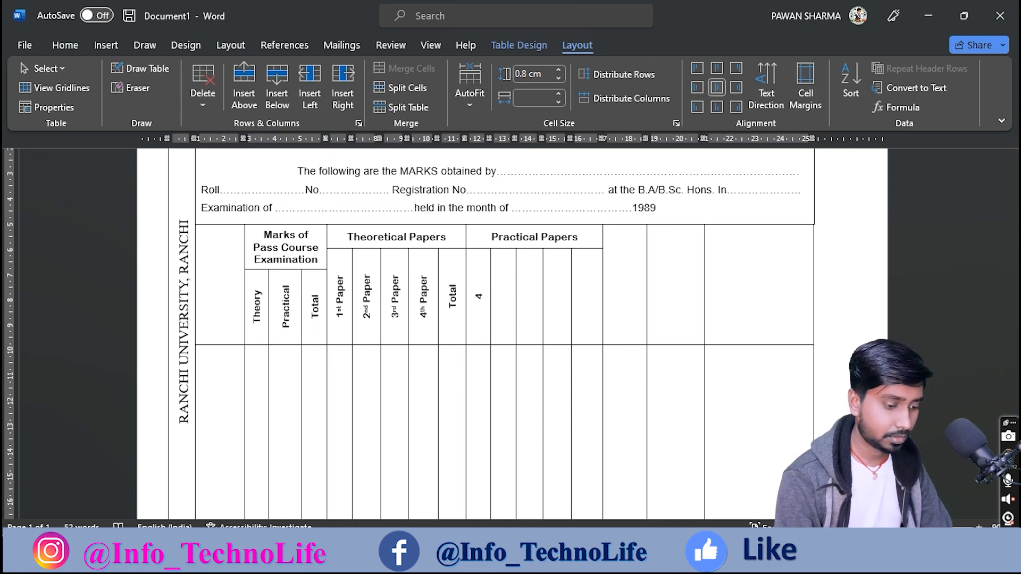
text(th paper)
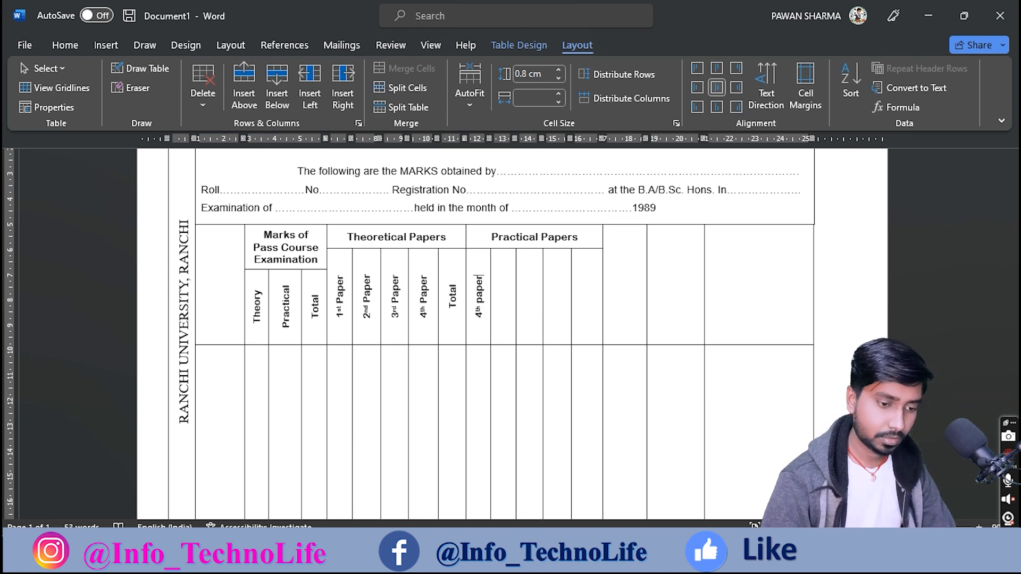
key(alt+Tab)
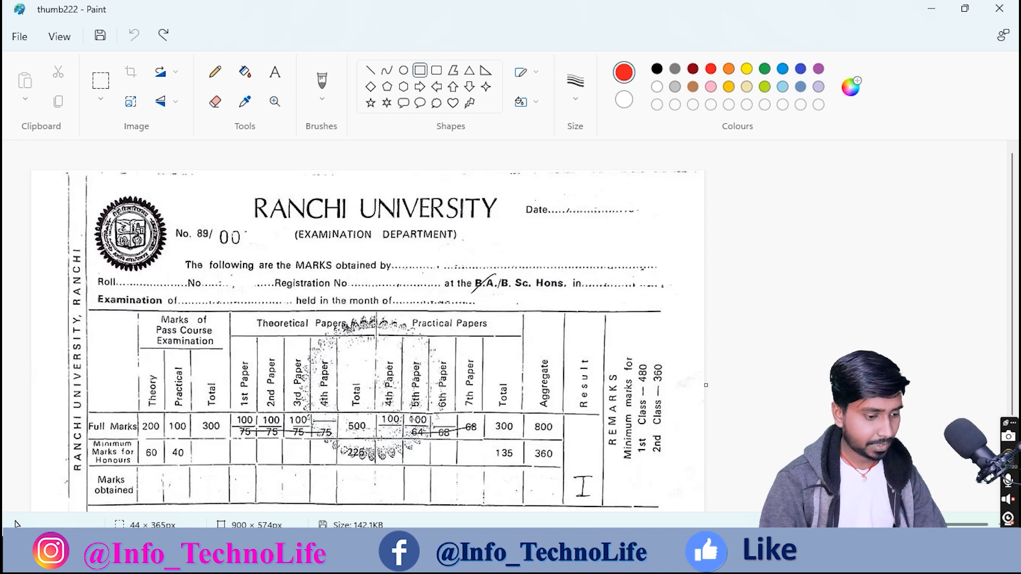
click(665, 553)
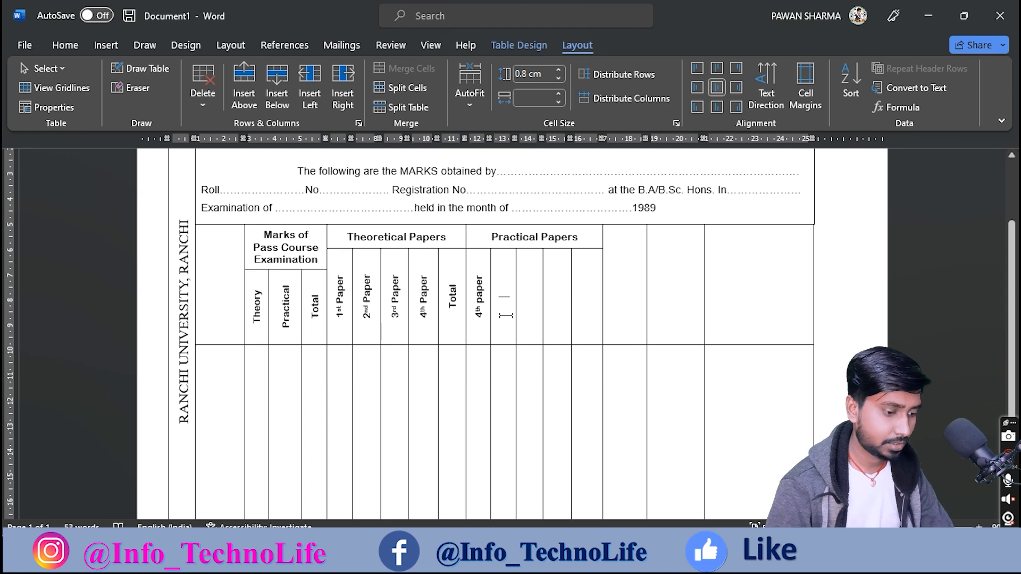
text(5th paper)
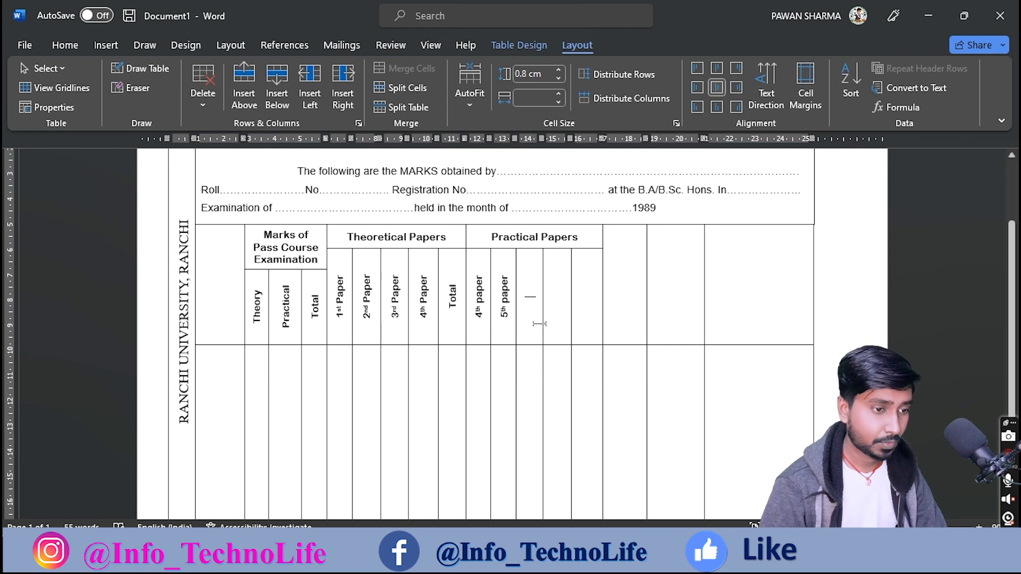
text(6)
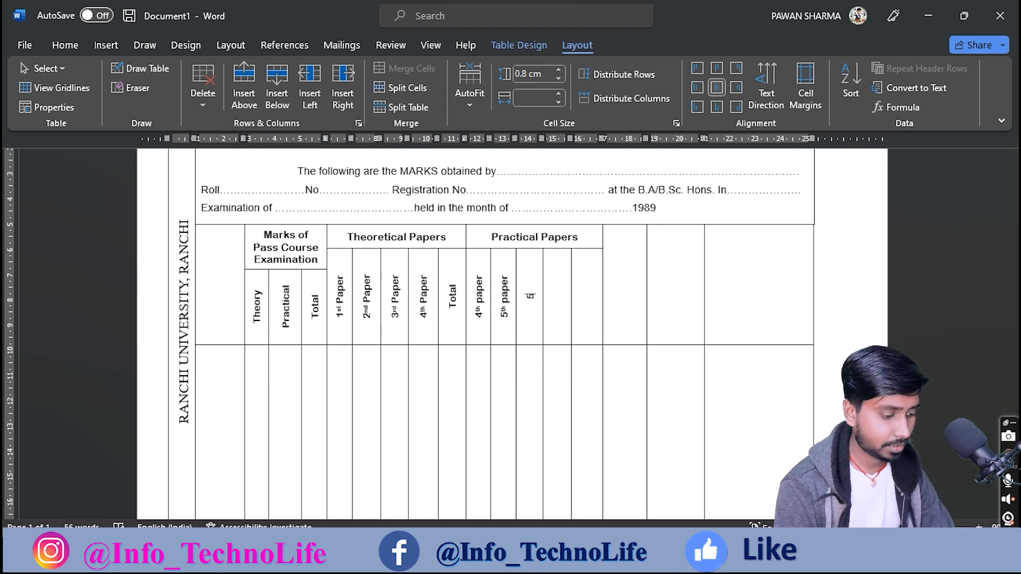
text(th)
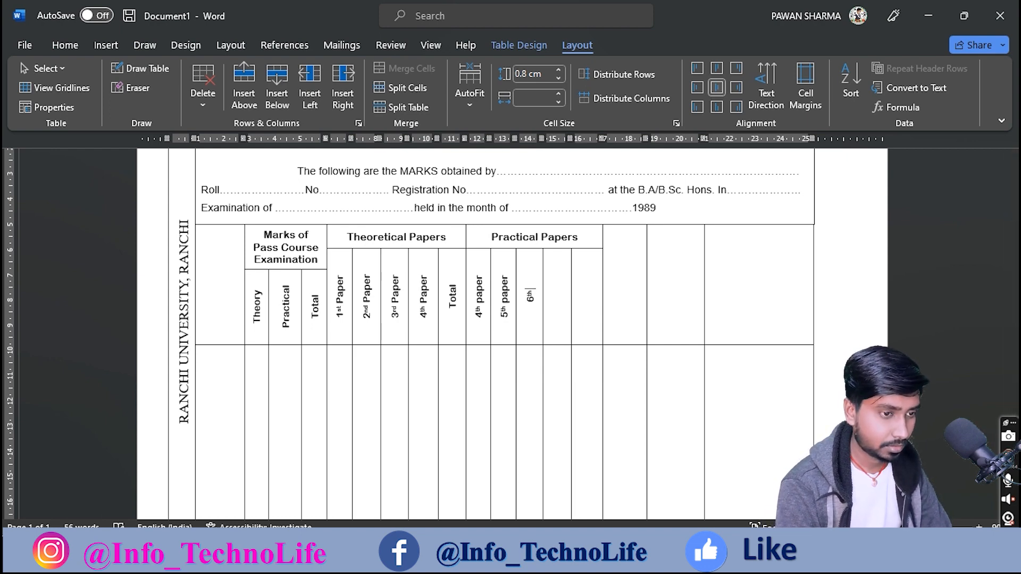
text( paper)
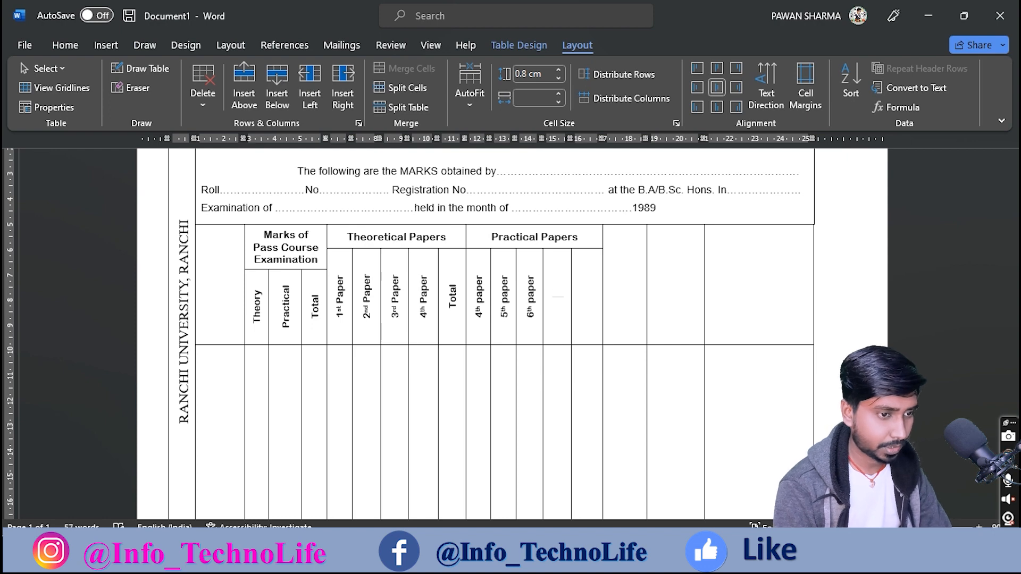
text(7th paper)
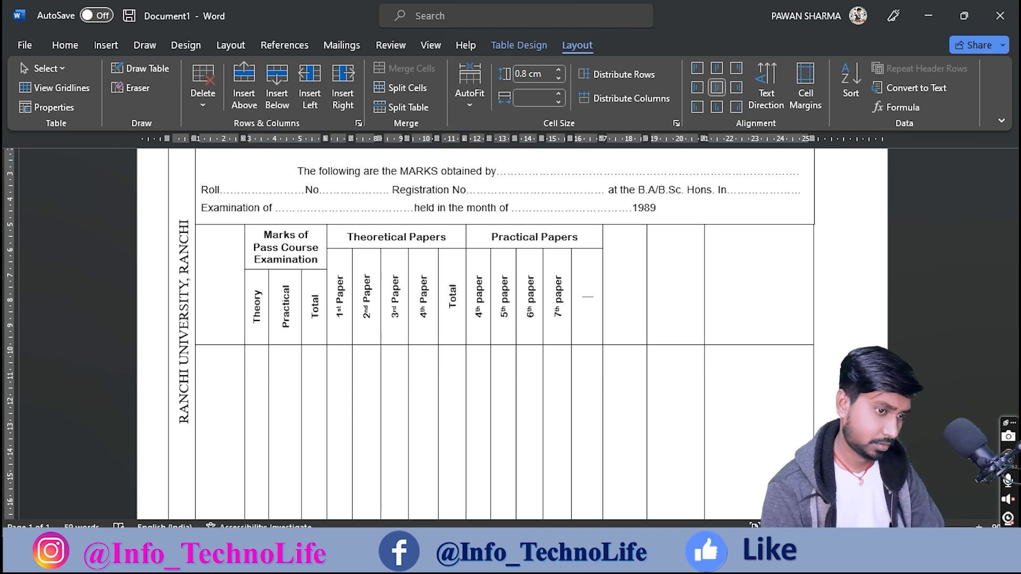
key(Tab)
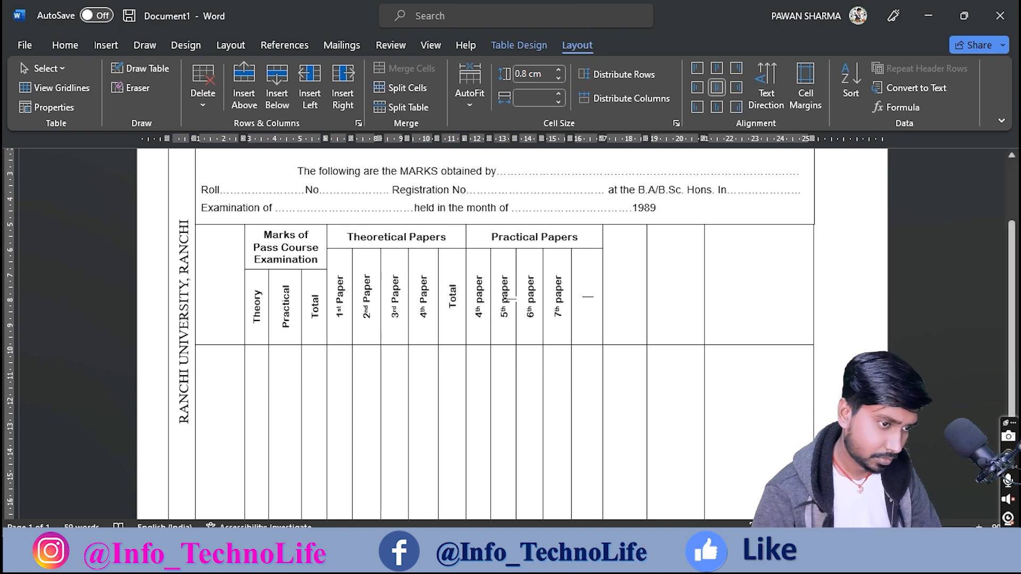
Step: Capitalise 'paper' to 'Paper' in the 4th, 5th, 6th and 7th Paper headers
key(BackSpace)
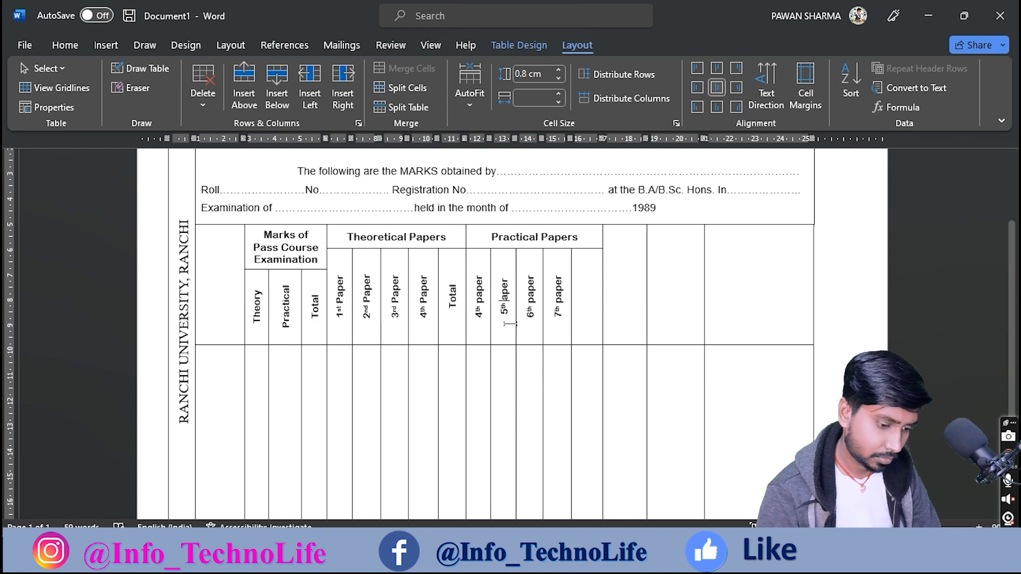
text(P)
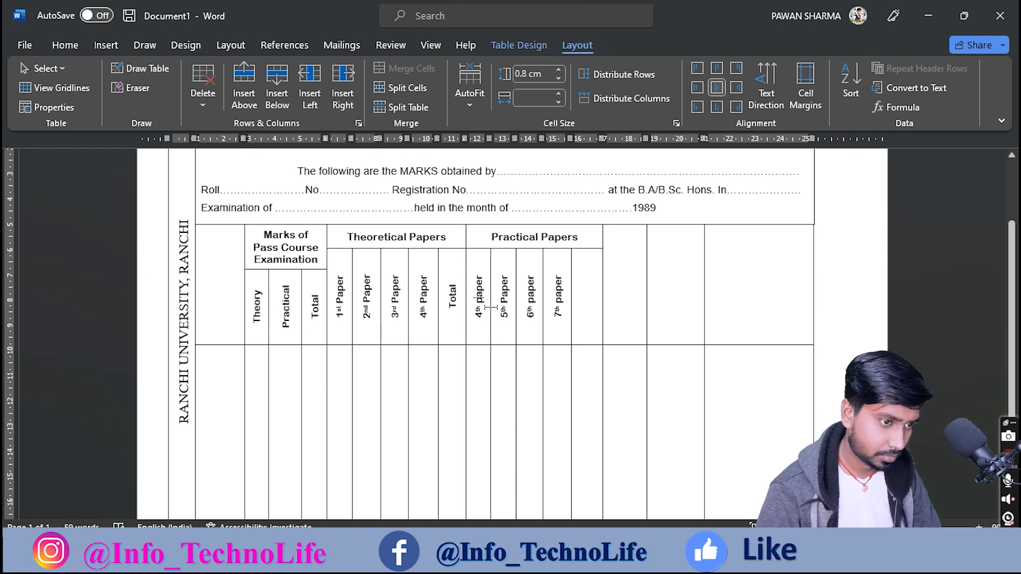
key(BackSpace)
text(P)
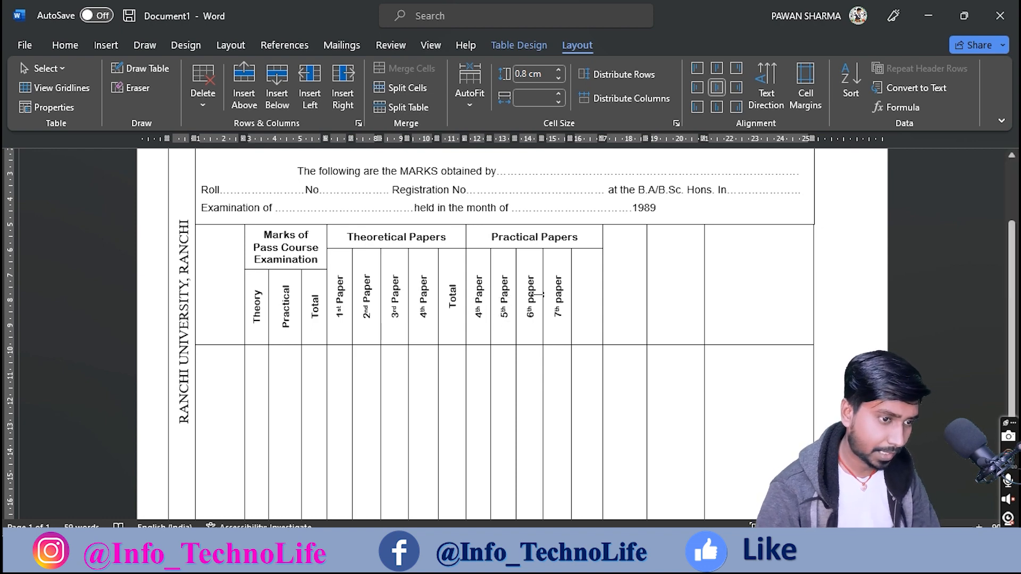
key(BackSpace)
text(P)
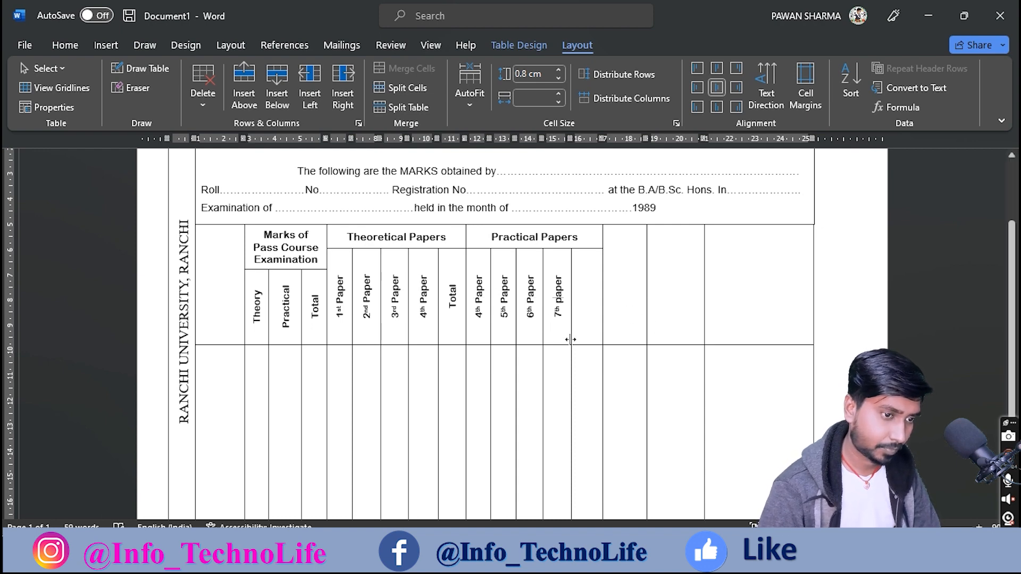
key(BackSpace)
text(P)
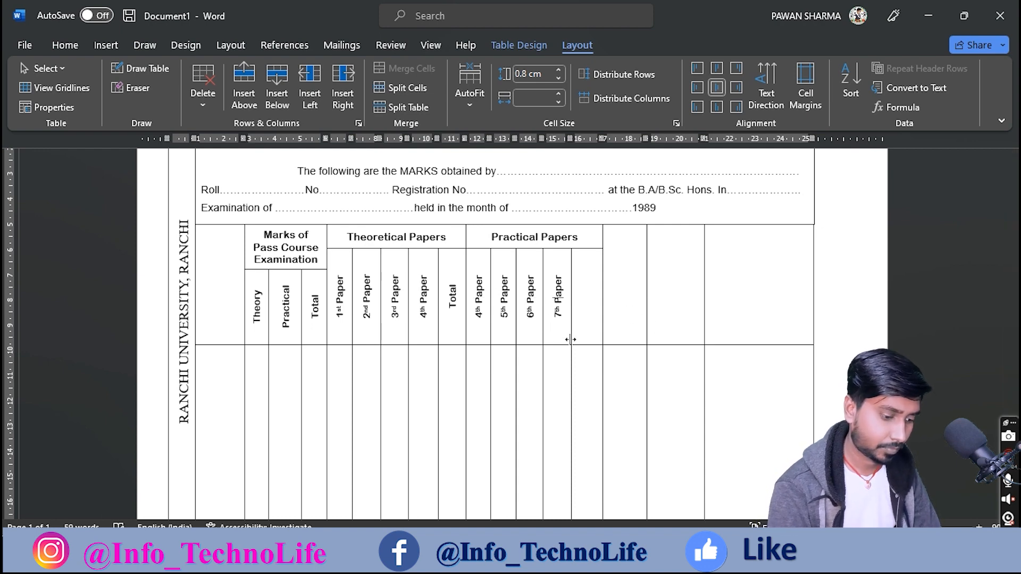
Step: Type Total in the header cell after 7th Paper
click(590, 304)
text(Totall)
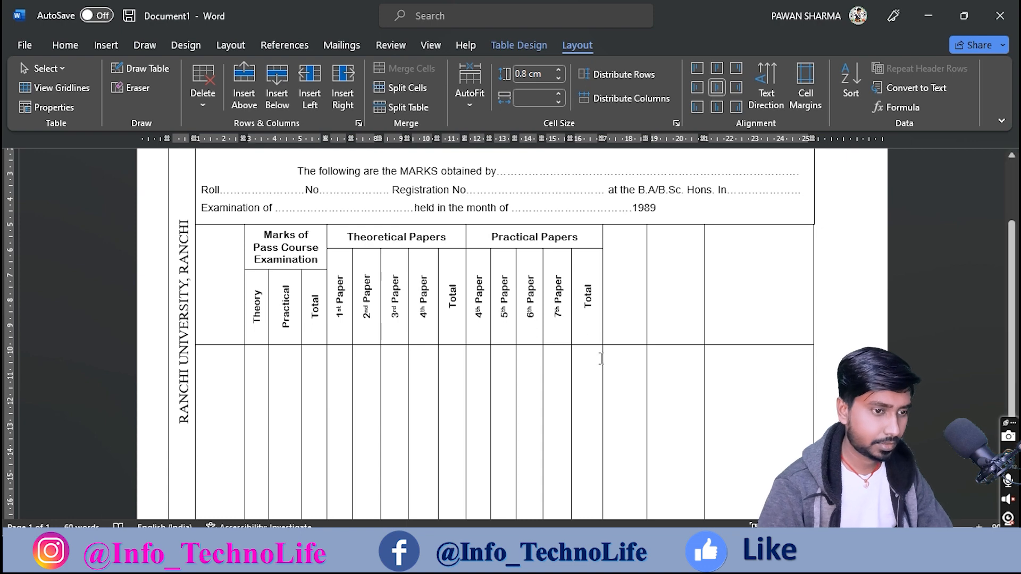
Step: Check the Aggregate and Result headers on the scanned marksheet, then clear the markings
key(alt+Tab)
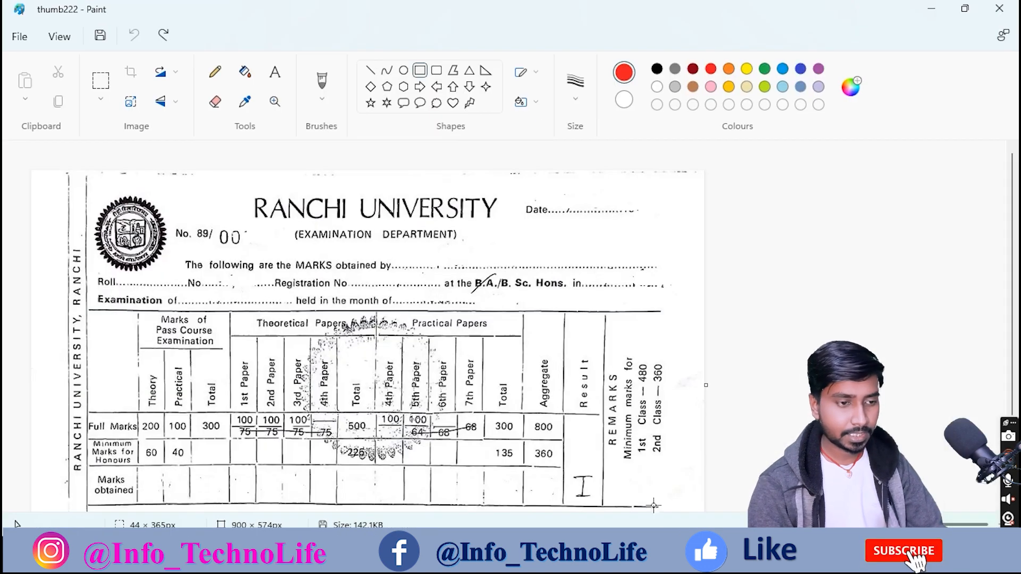
drag(530, 340, 568, 420)
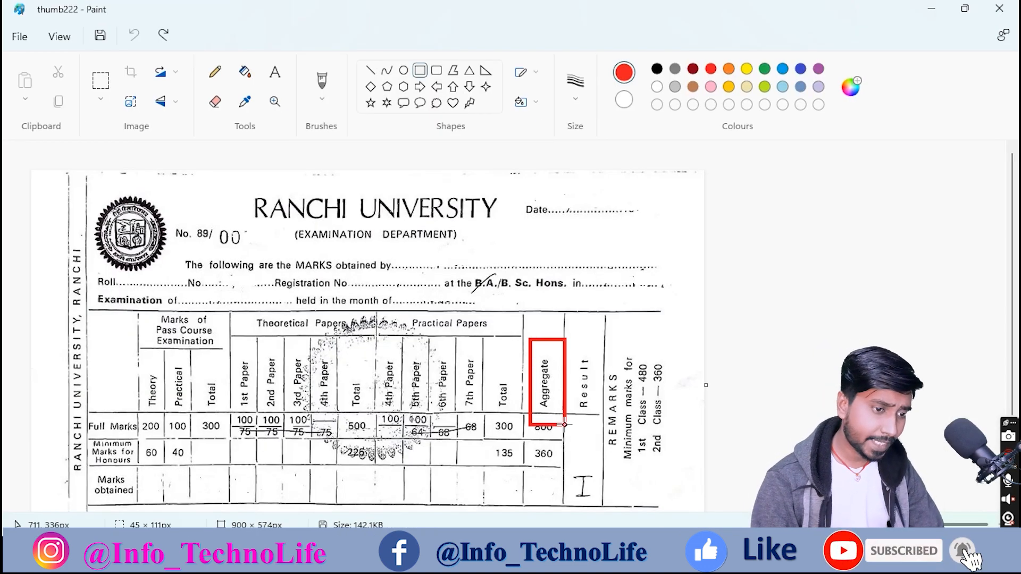
drag(590, 343, 602, 412)
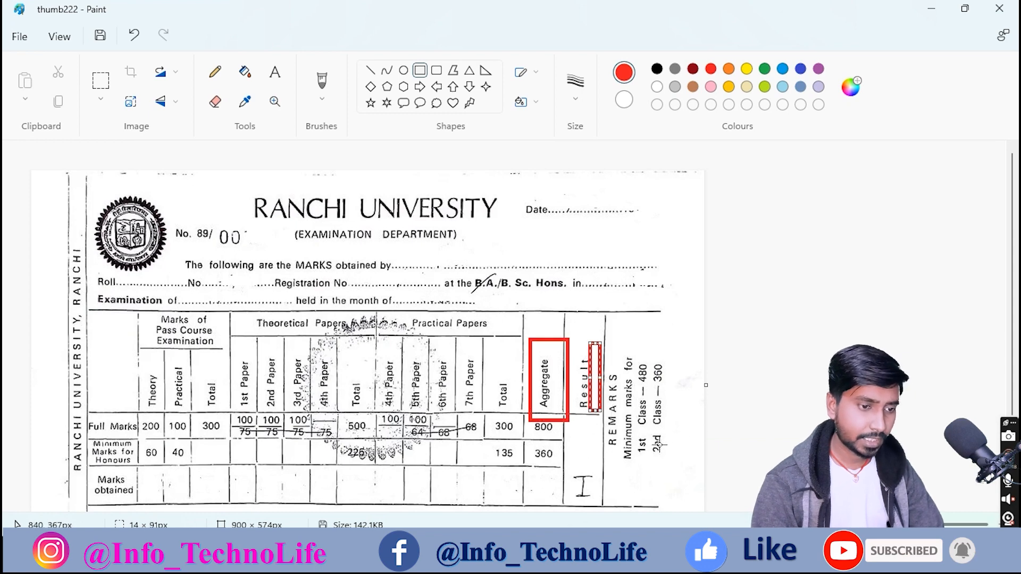
key(ctrl+z)
key(ctrl+z)
click(680, 553)
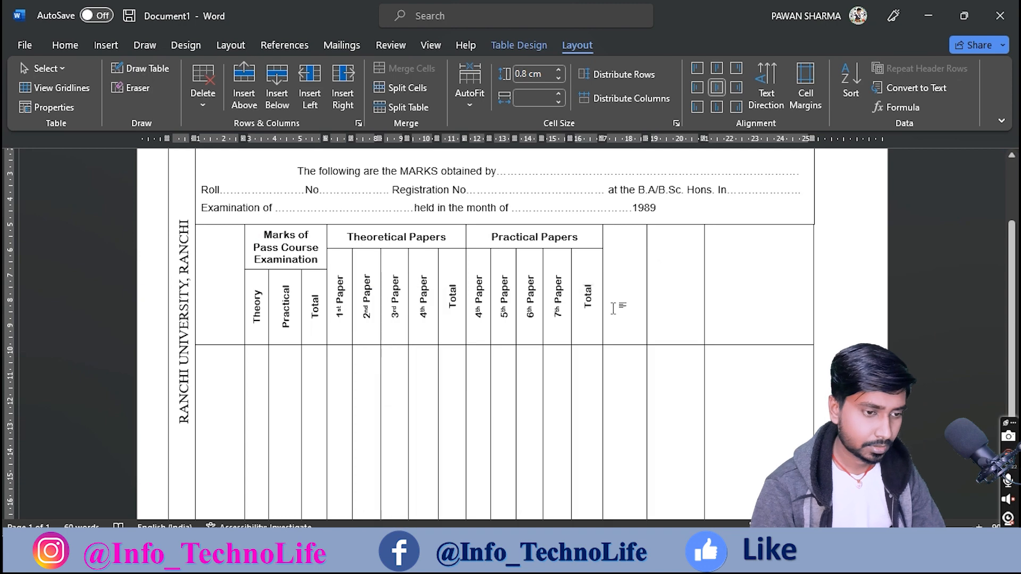
Step: Add vertical Aggregate and Result headers in the cells after the Practical Total
click(628, 308)
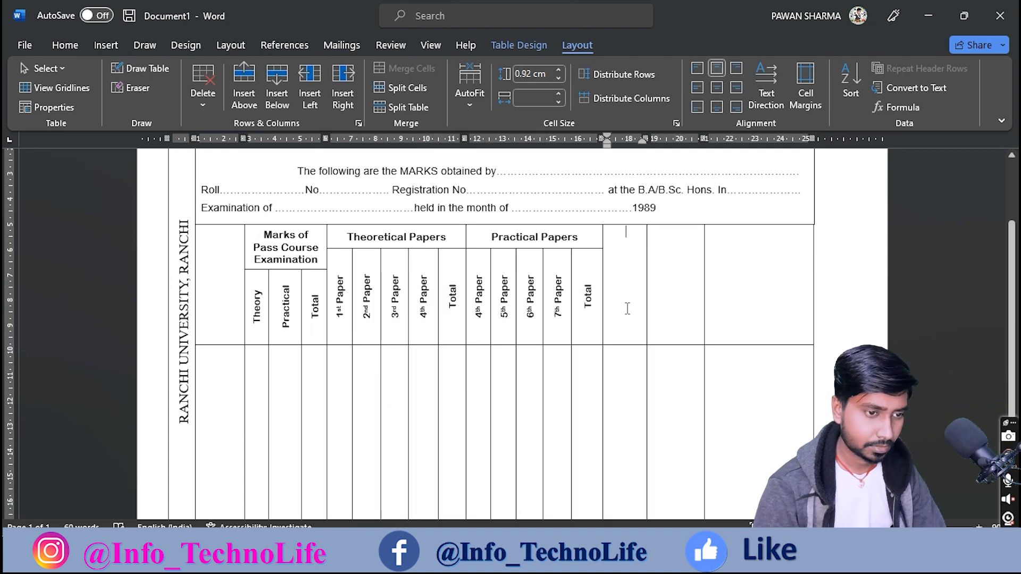
click(766, 94)
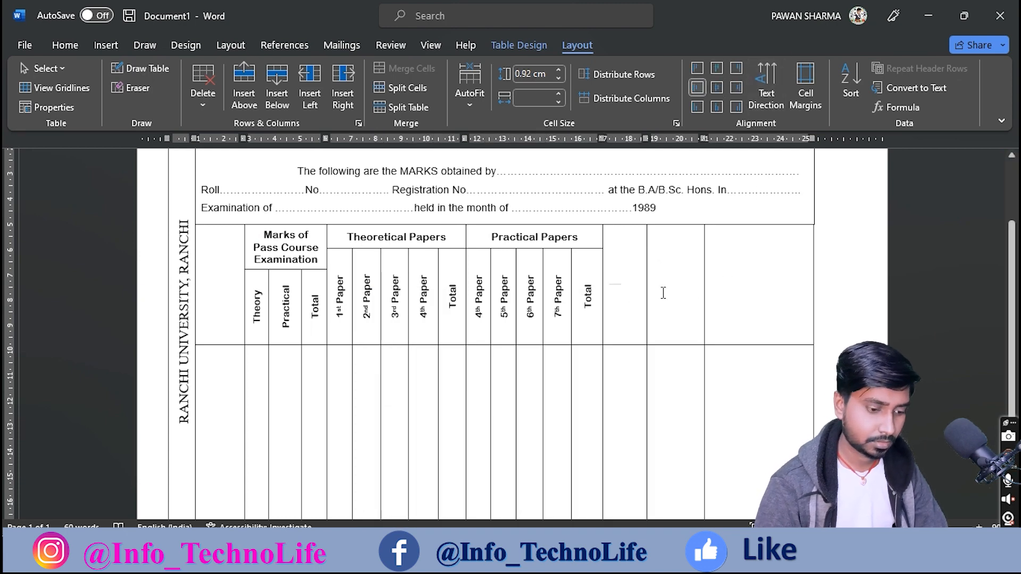
text(Aggre)
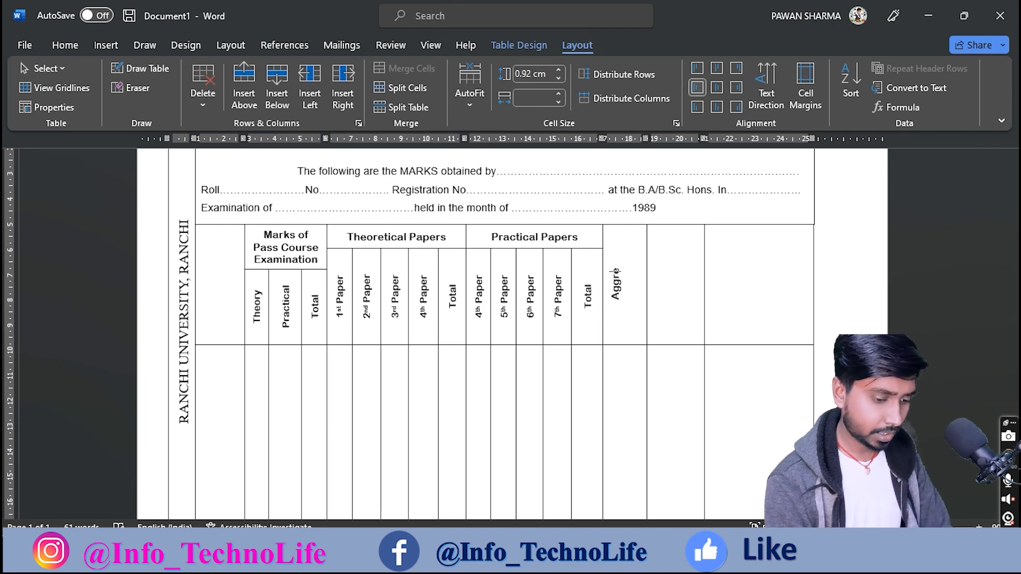
text(gate)
key(Tab)
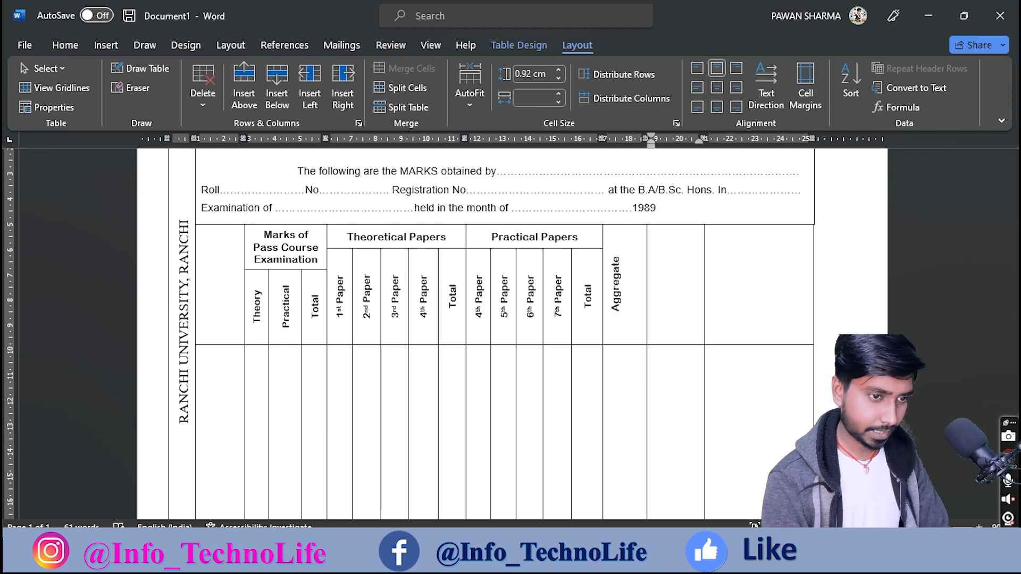
click(762, 97)
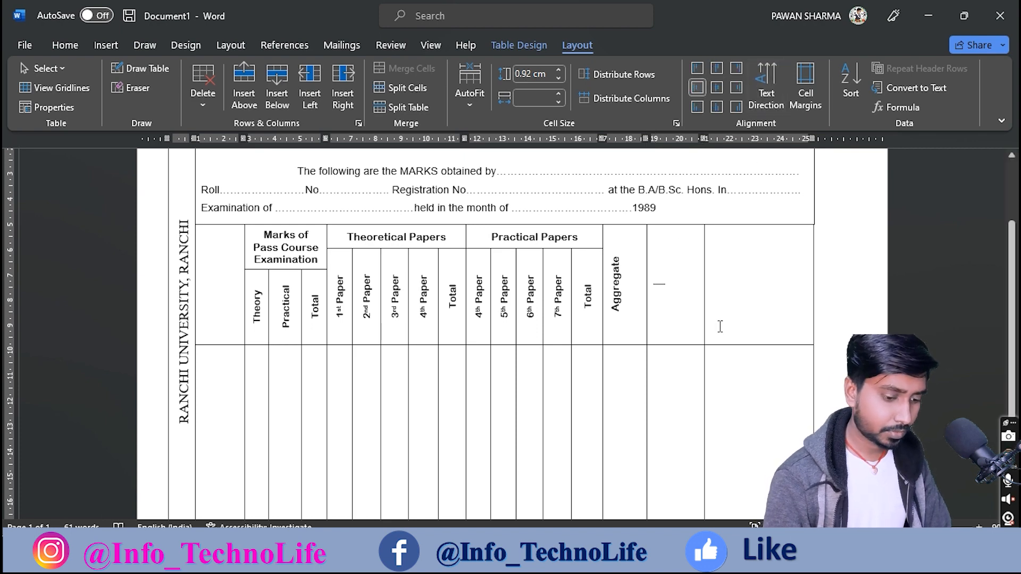
text(Resul)
key(BackSpace)
text(lt)
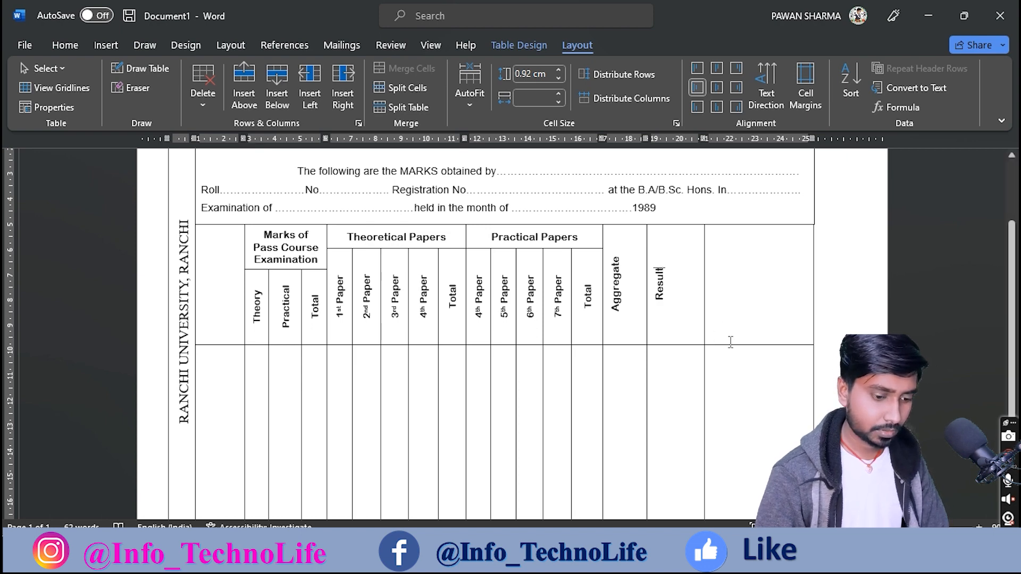
Step: Centre Aggregate and Result, narrow the Result column, and make the last header cell vertical
drag(615, 278, 666, 285)
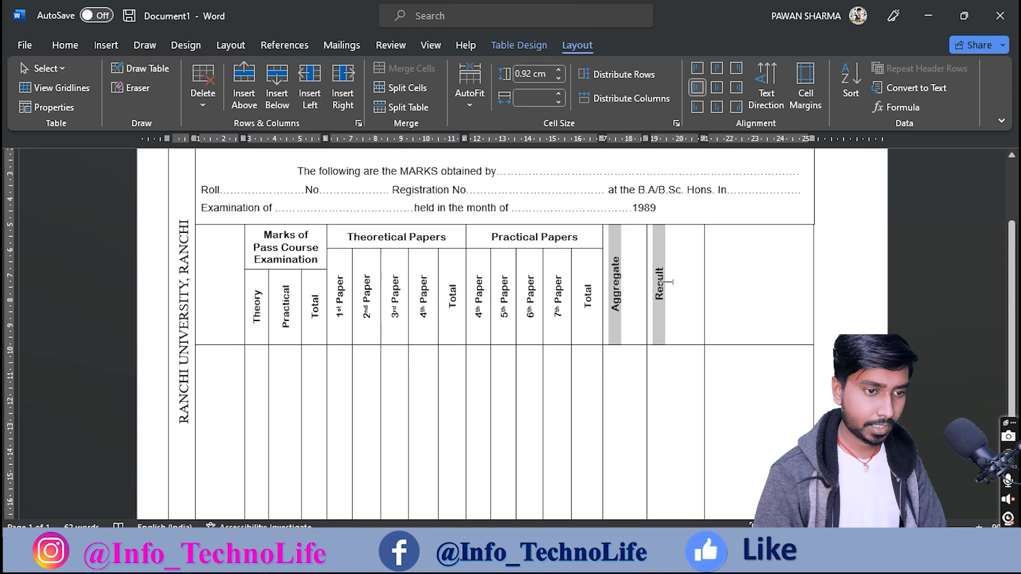
click(718, 88)
drag(702, 275, 694, 276)
click(732, 315)
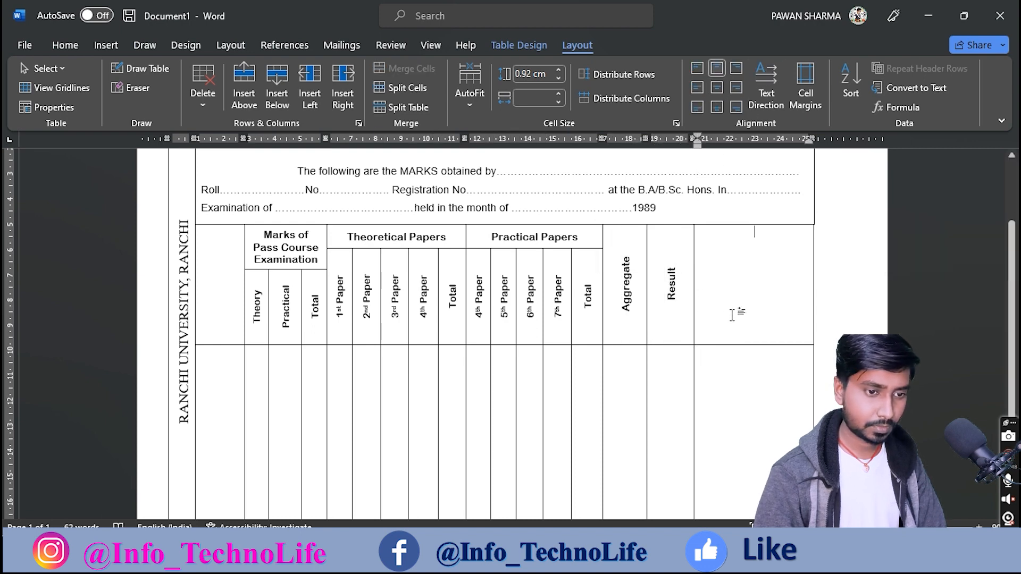
click(764, 97)
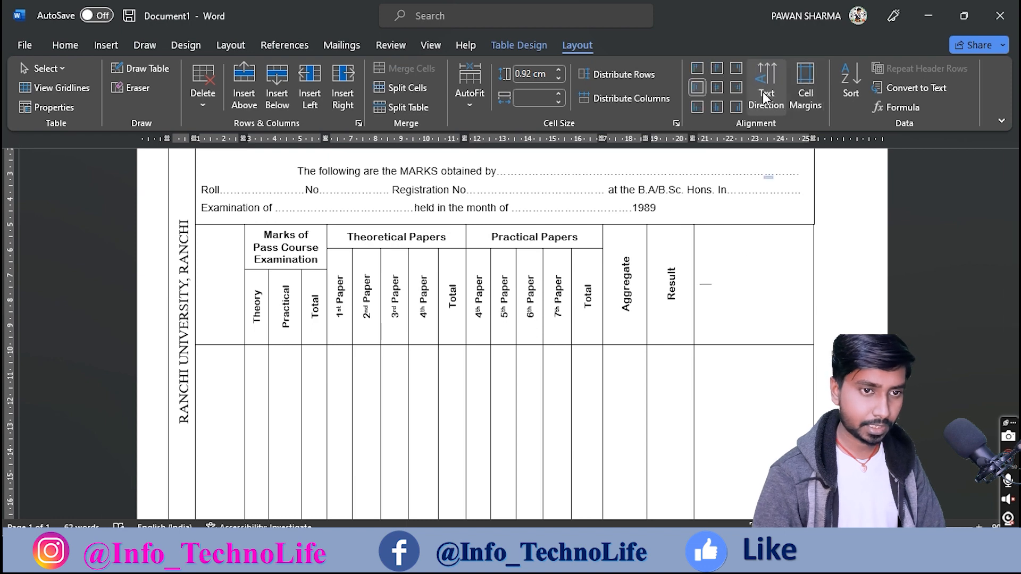
click(686, 558)
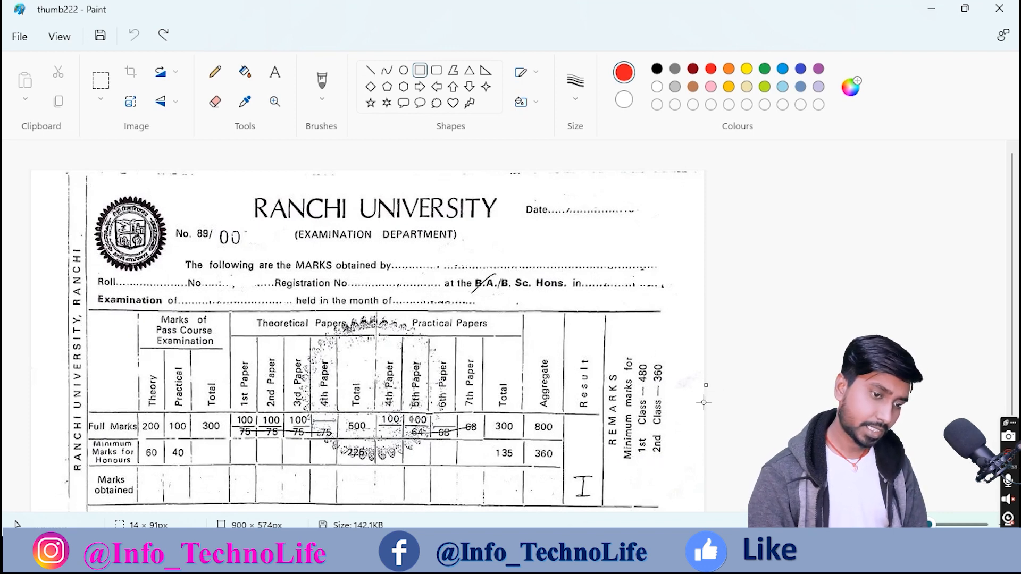
Step: Type REMARKS with a 'Minimum marks for 1st Class - 480' line in the last header cell
scroll(657, 417, down, 3)
scroll(658, 417, up, 2)
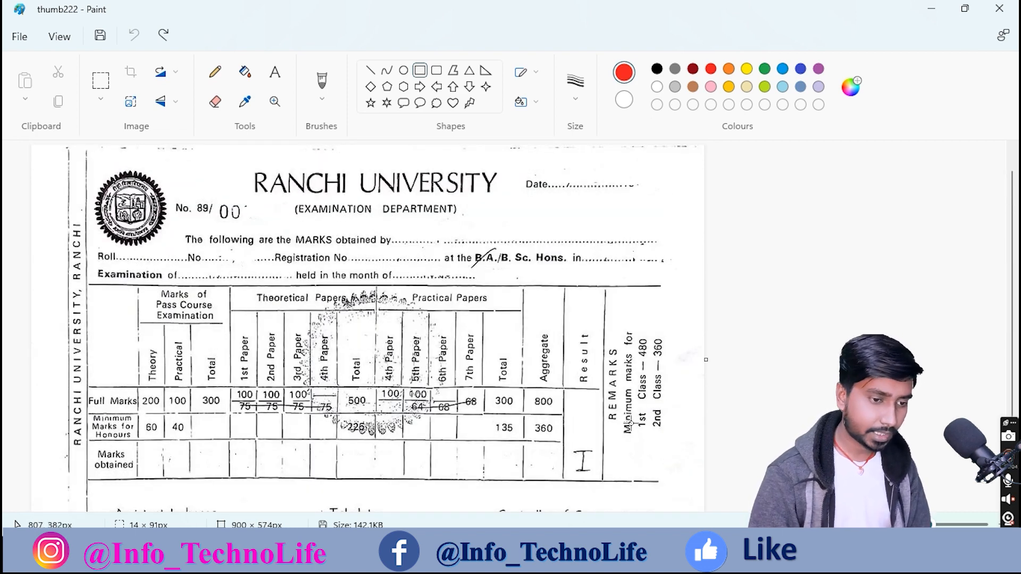
click(632, 555)
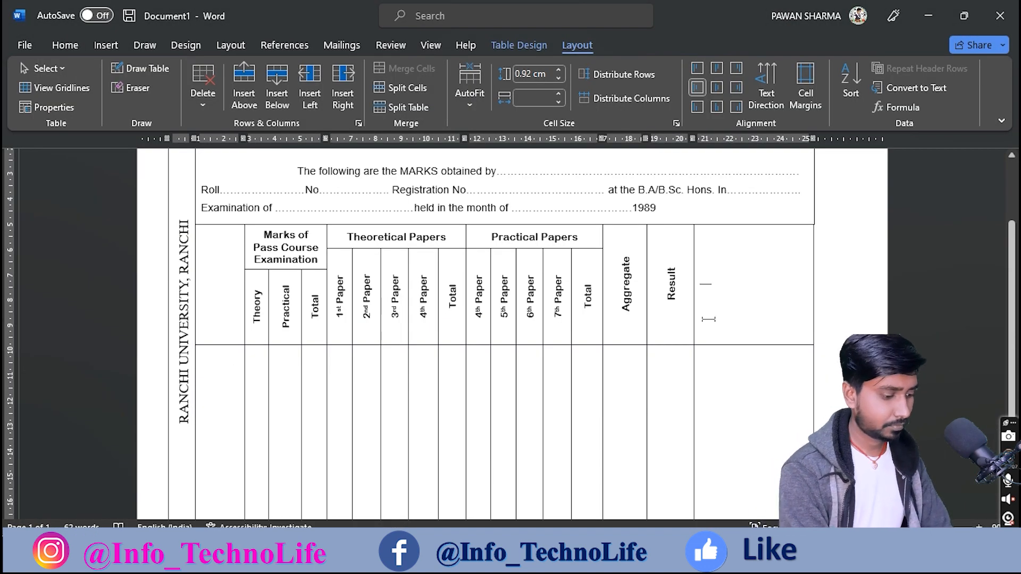
text(REMAKS)
key(BackSpace)
key(BackSpace)
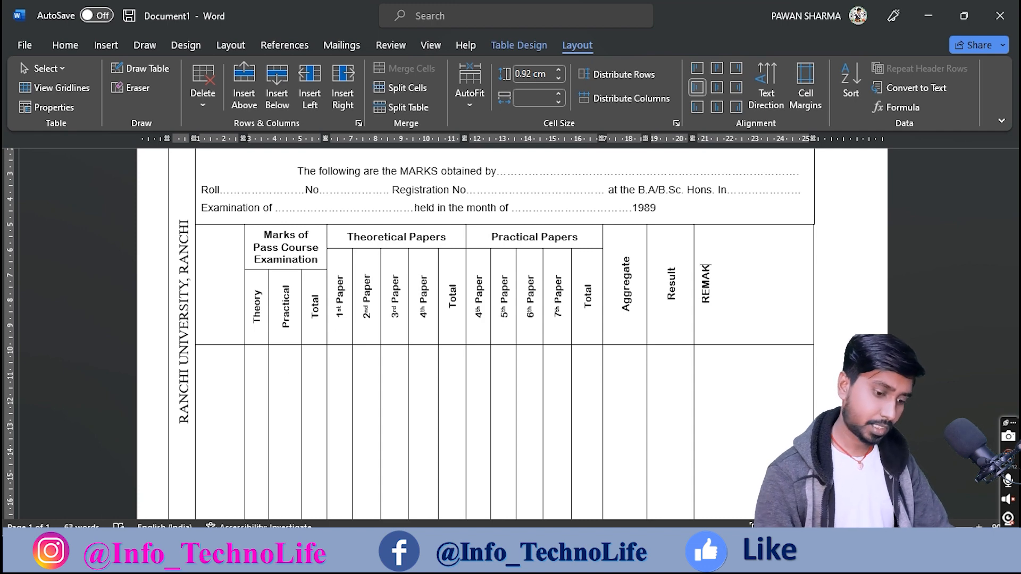
text(RKS)
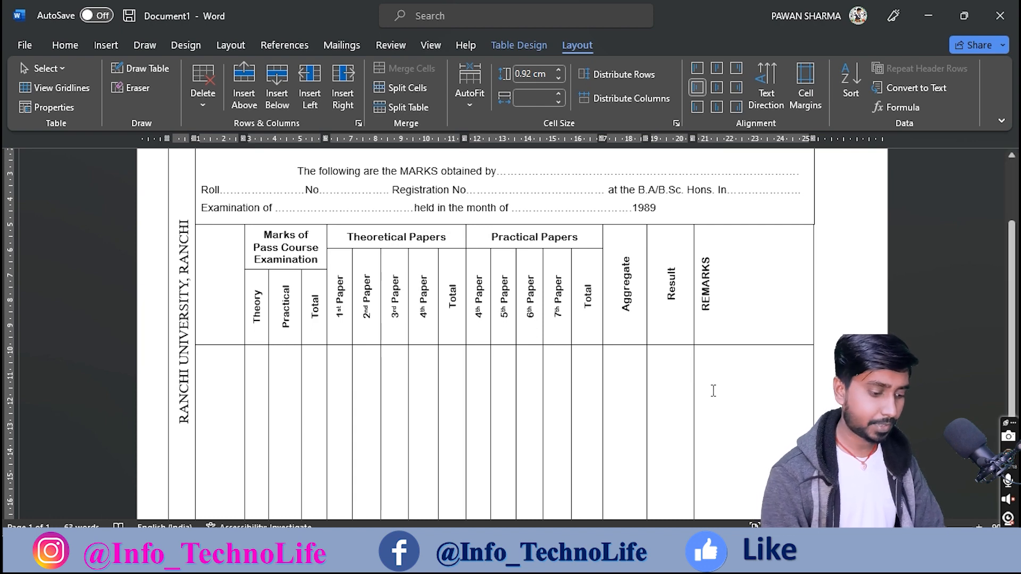
key(Return)
text(Mi)
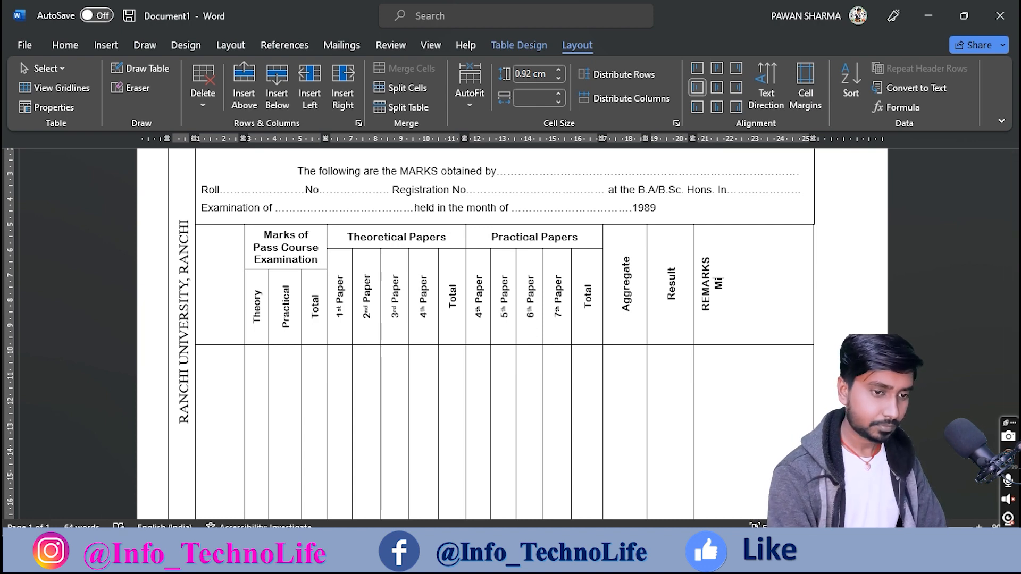
text(nimu)
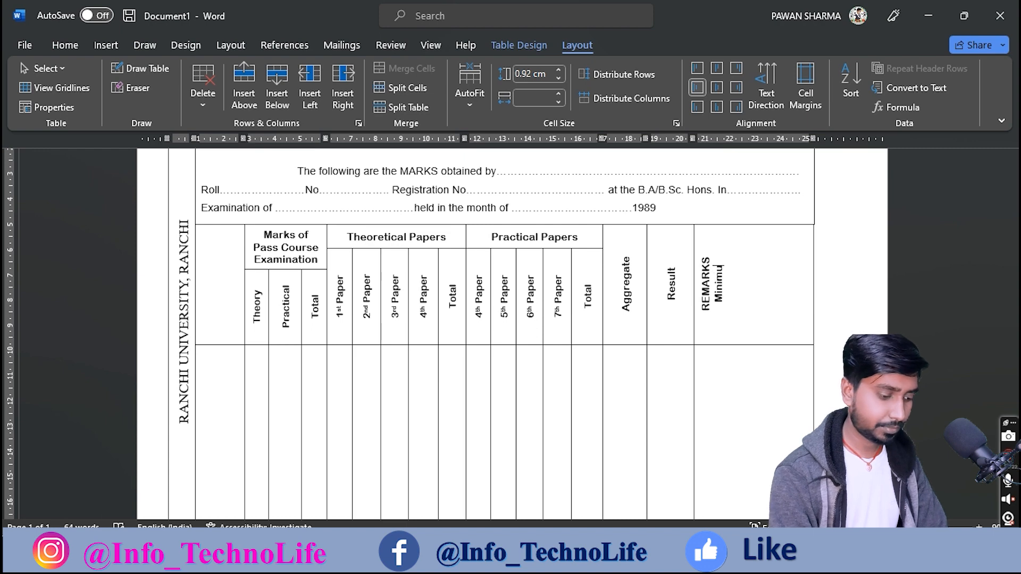
text(m marks)
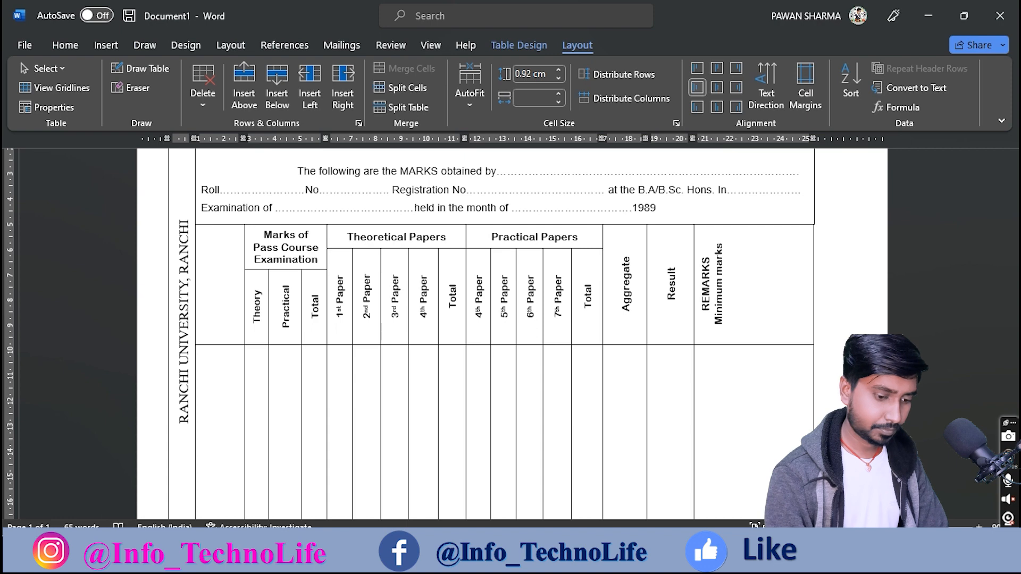
text( for)
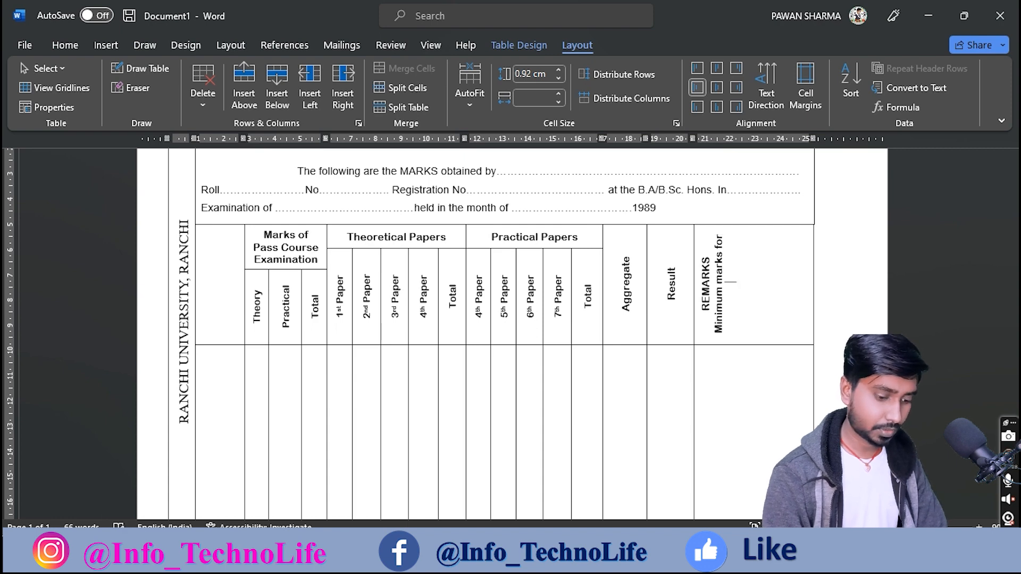
text( 1st)
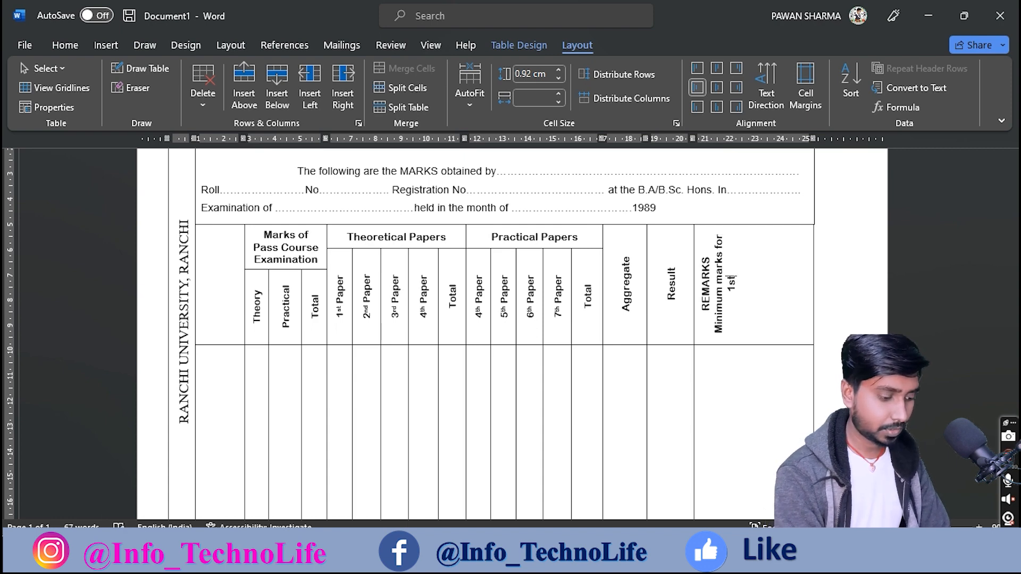
key(ctrl+z)
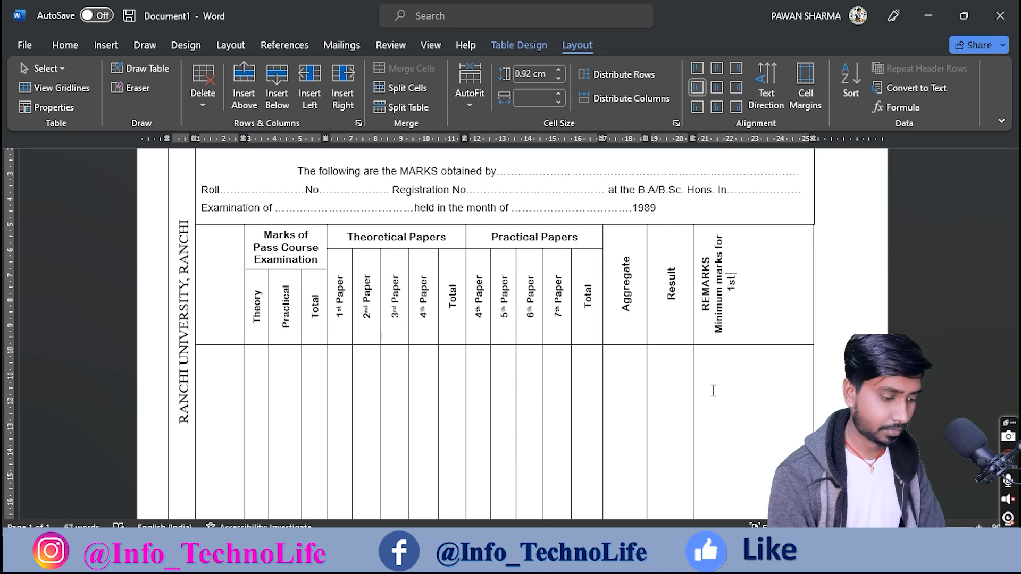
text(Class)
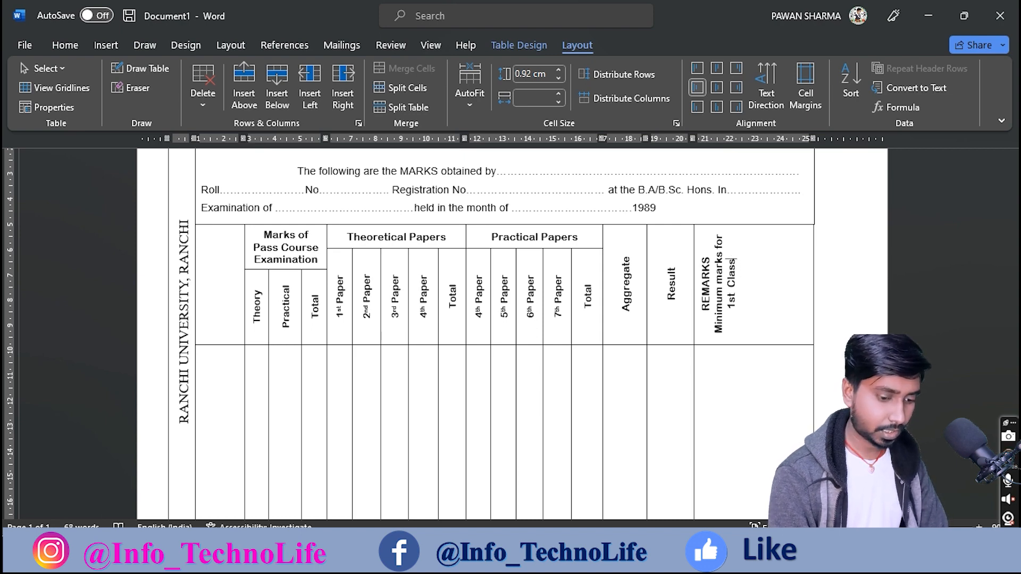
text( -)
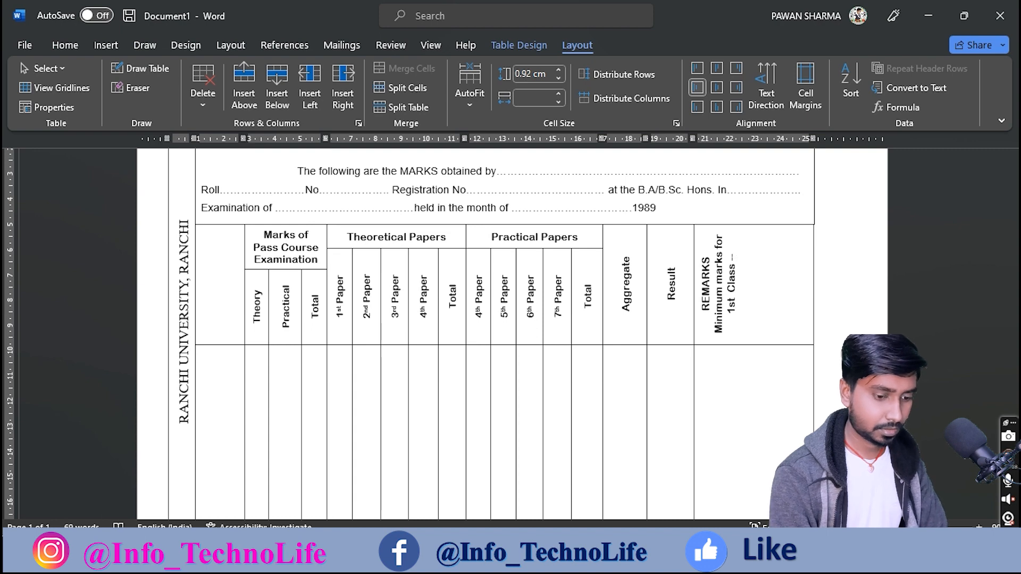
text( 480)
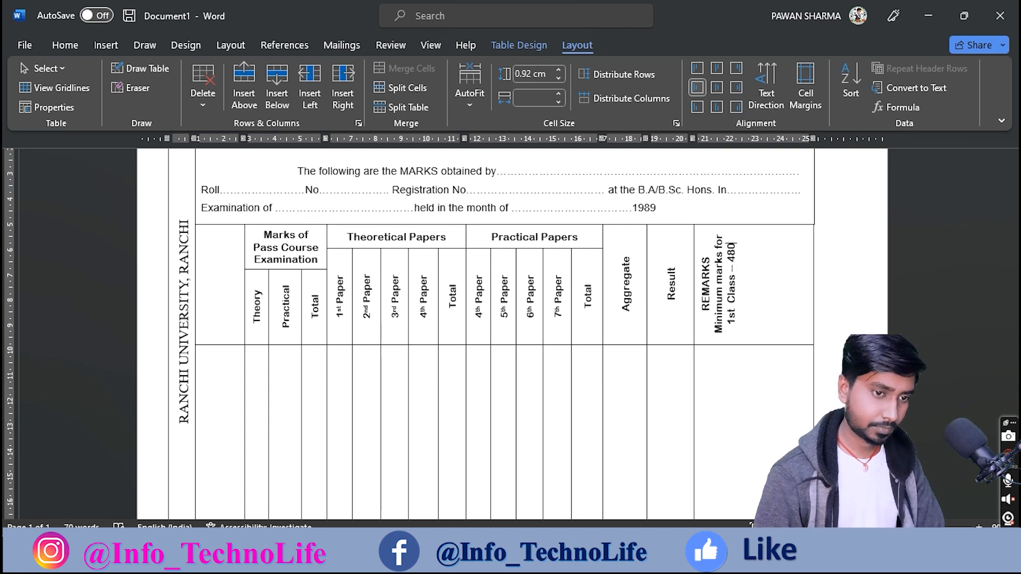
Step: Add a '2nd Class - 360' line, ignore the spelling flags, and remove extra spaces
key(Return)
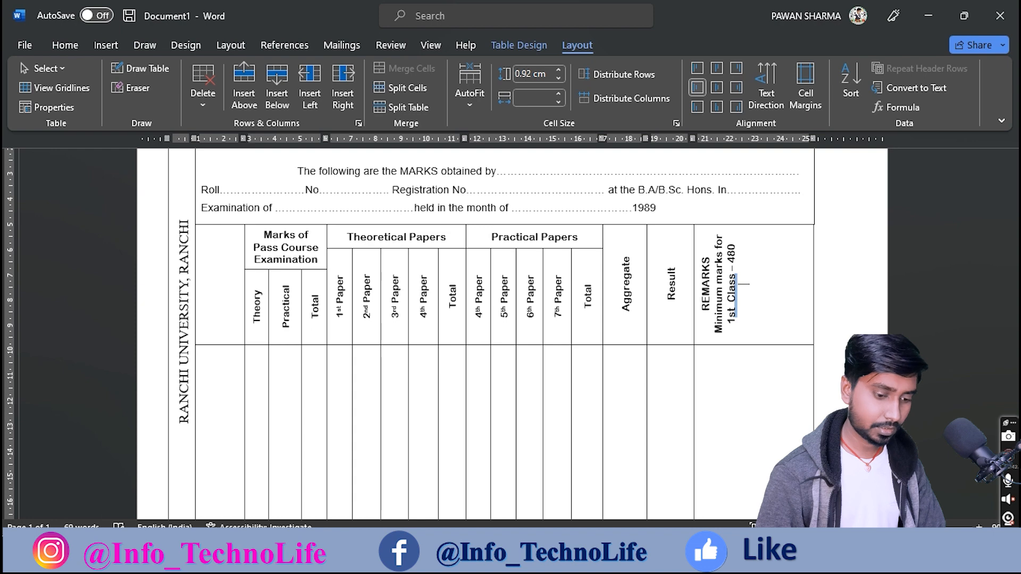
text(2nd)
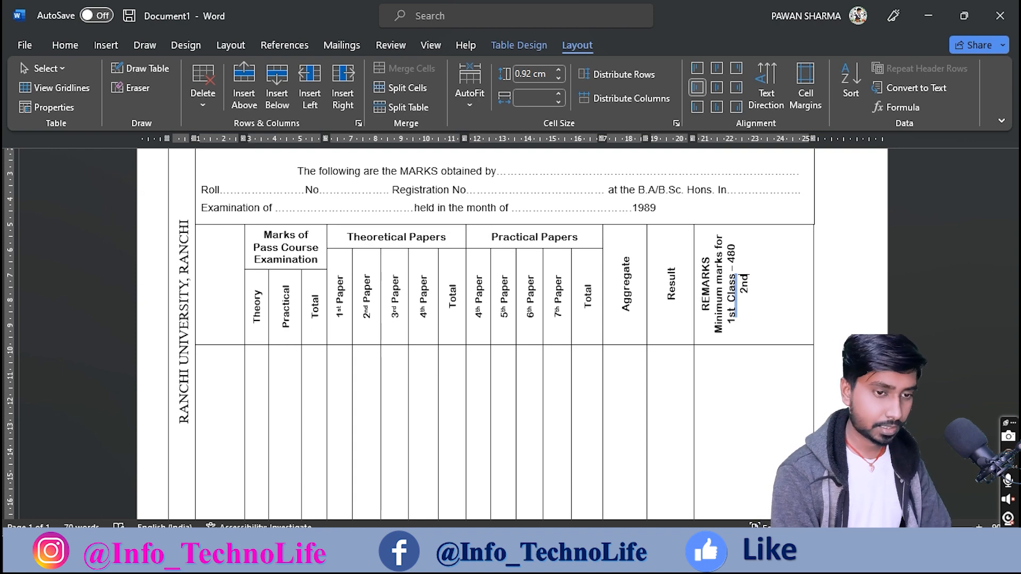
key(ctrl+z)
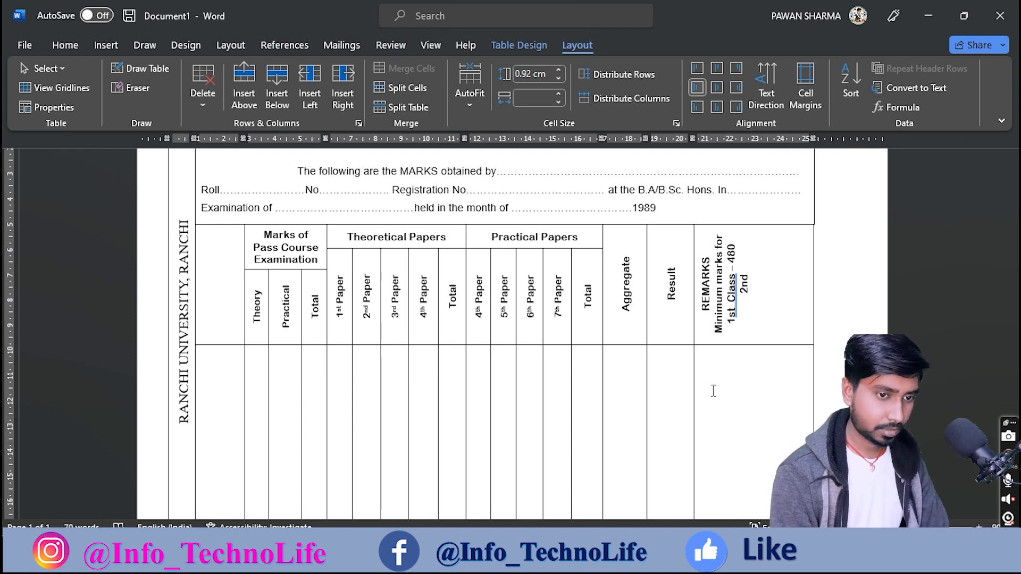
text(Class)
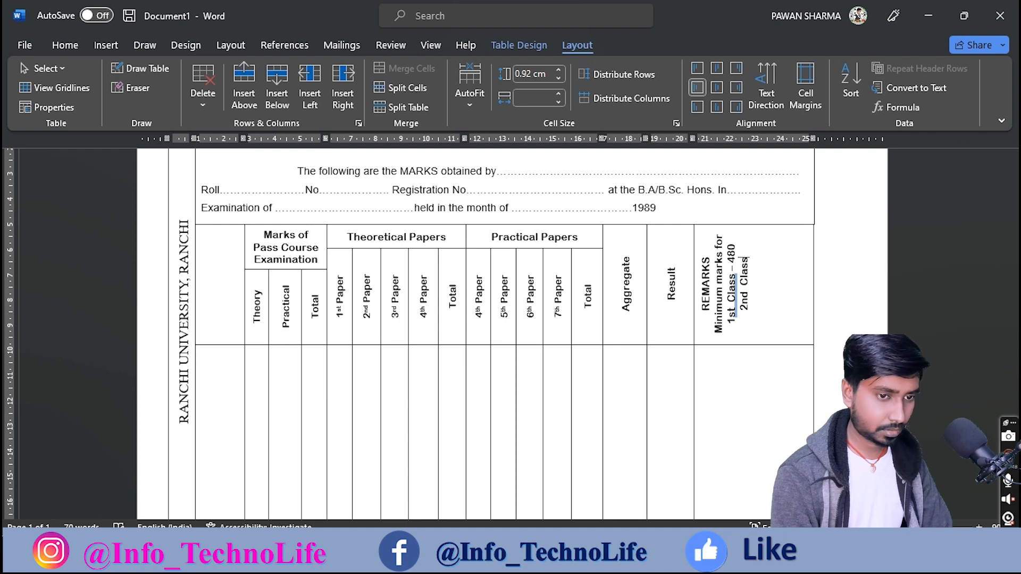
text( - )
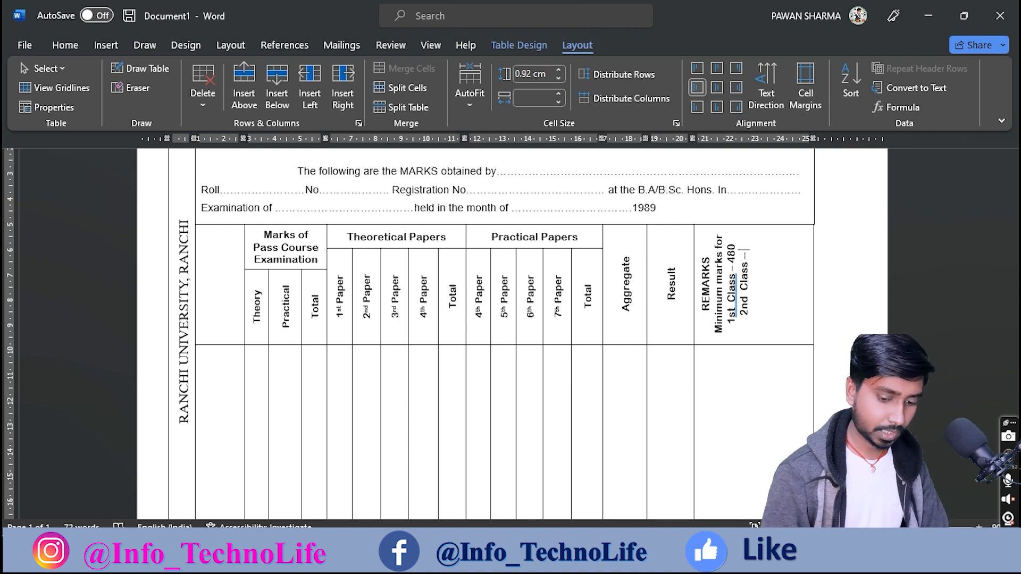
text(360)
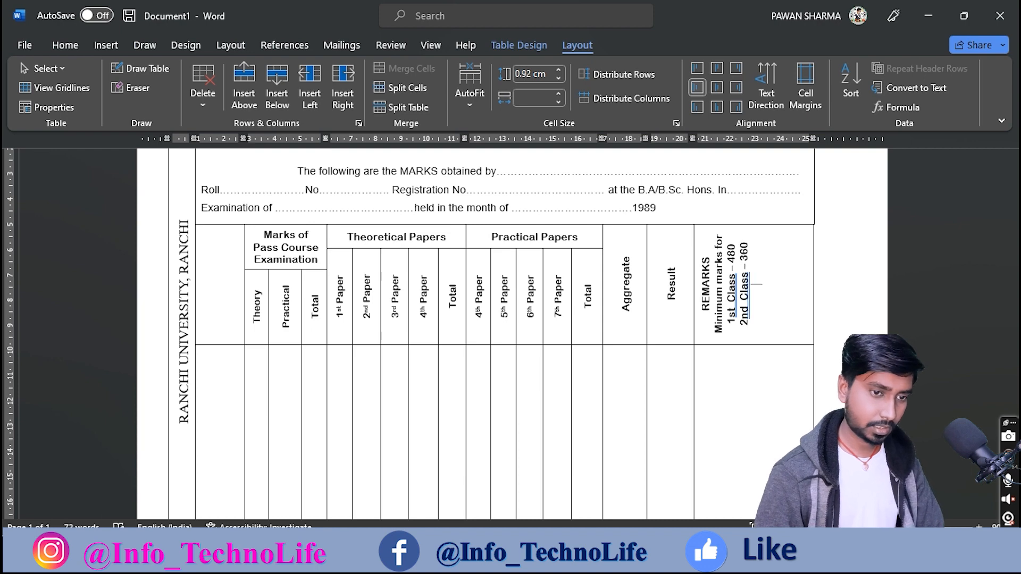
right_click(744, 300)
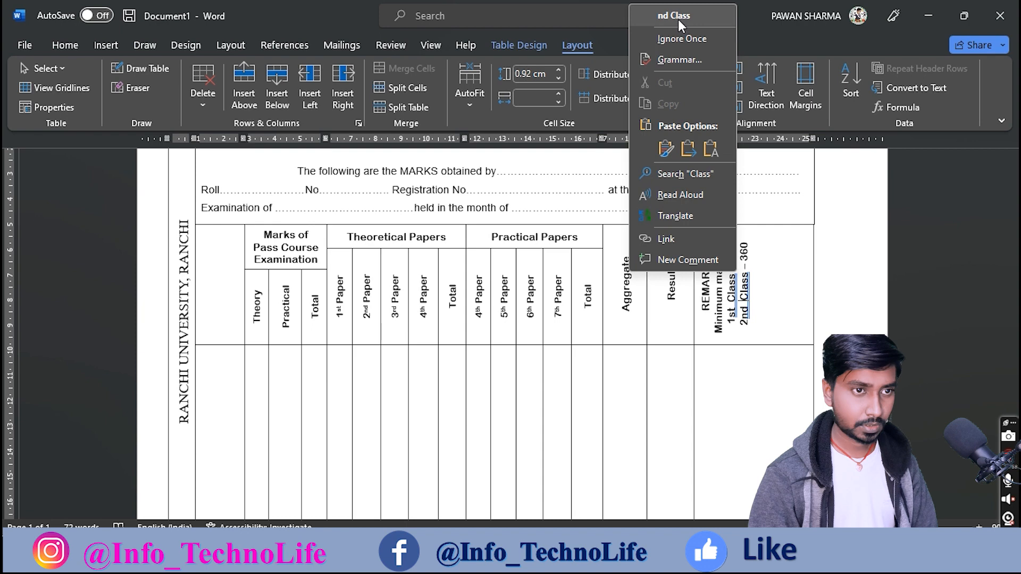
click(685, 37)
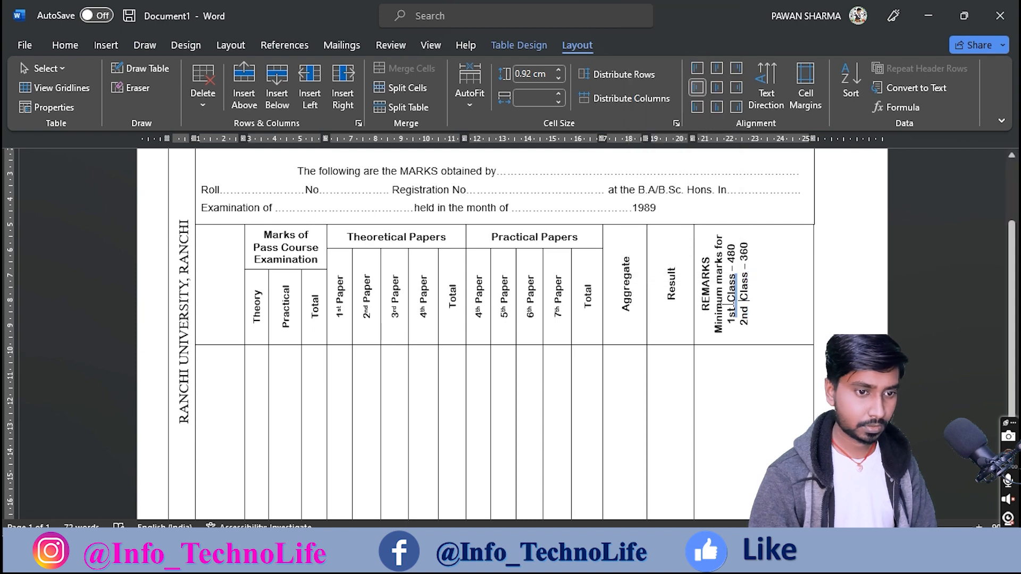
right_click(730, 297)
click(675, 76)
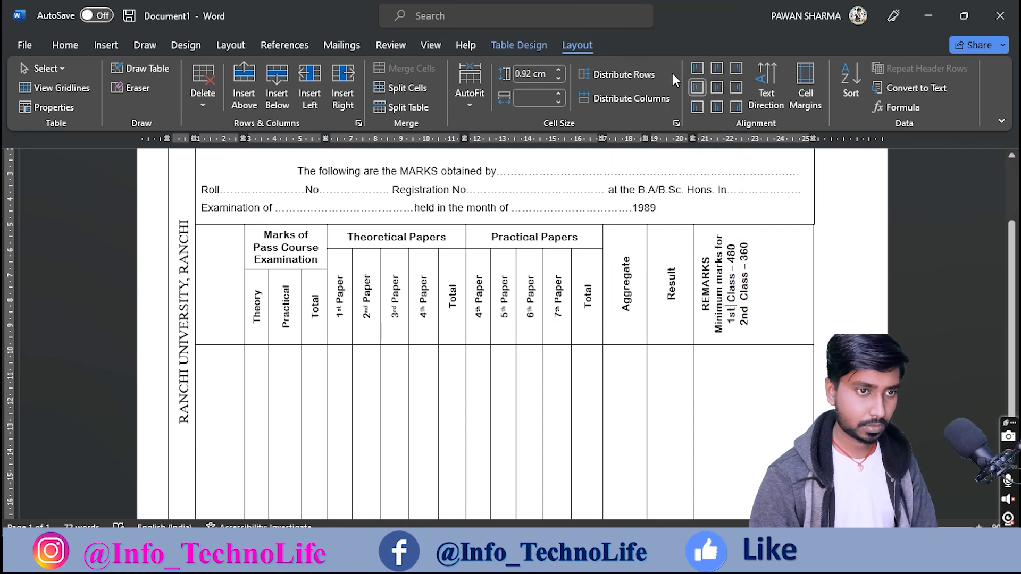
key(BackSpace)
click(743, 309)
key(BackSpace)
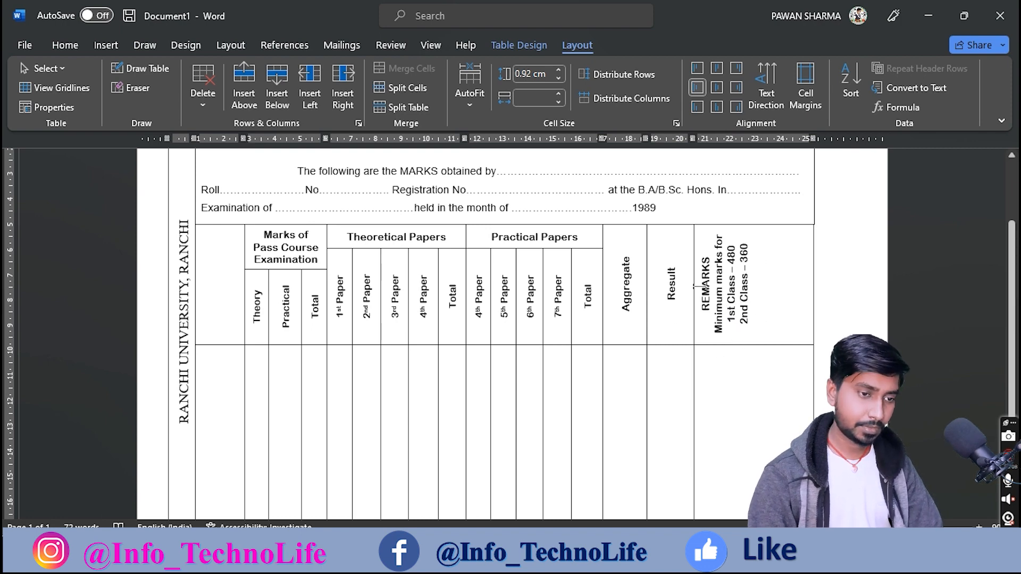
click(677, 481)
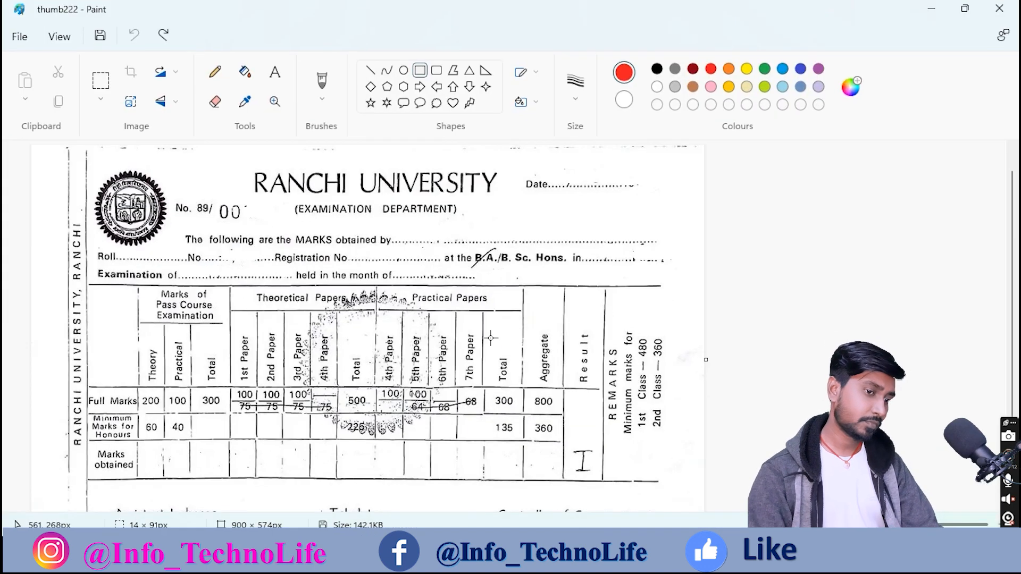
Step: Box the scanned marksheet's heading row, REMARKS column and marks rows in red
drag(84, 280, 607, 382)
drag(604, 260, 680, 482)
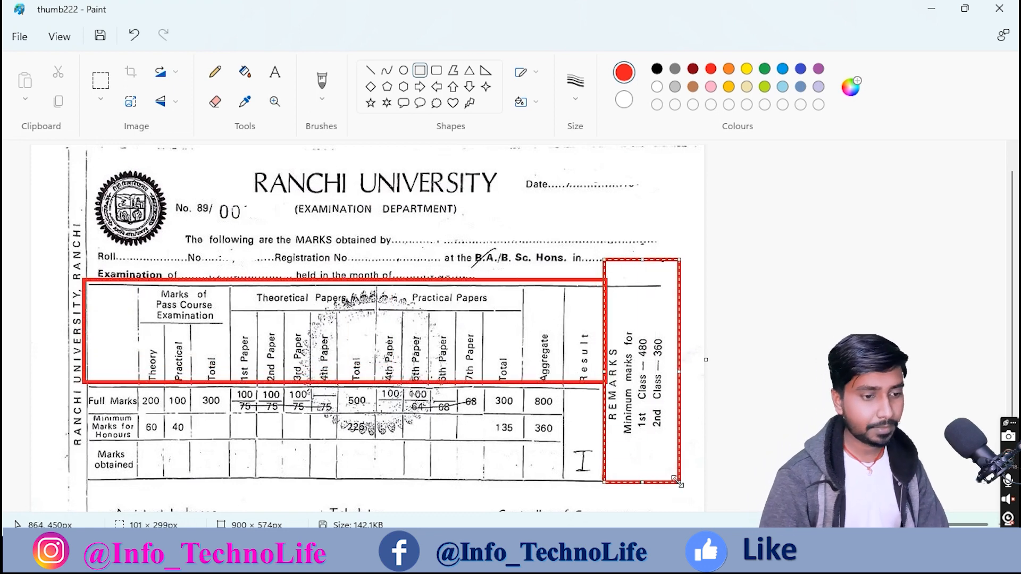
scroll(186, 432, down, 3)
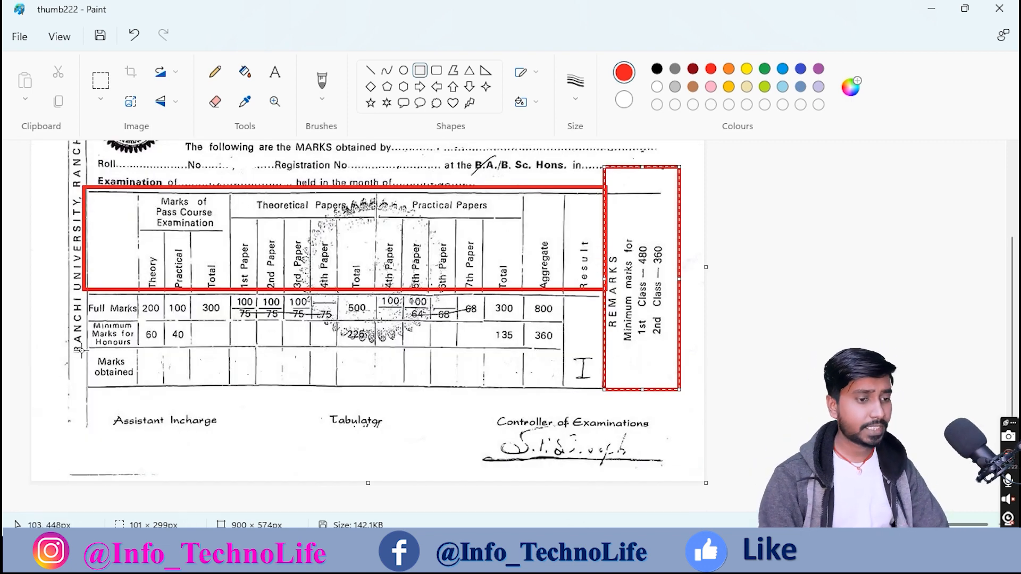
mouse_move(79, 291)
mouse_down()
mouse_move(135, 345)
mouse_move(183, 367)
mouse_move(276, 383)
mouse_move(607, 389)
mouse_up()
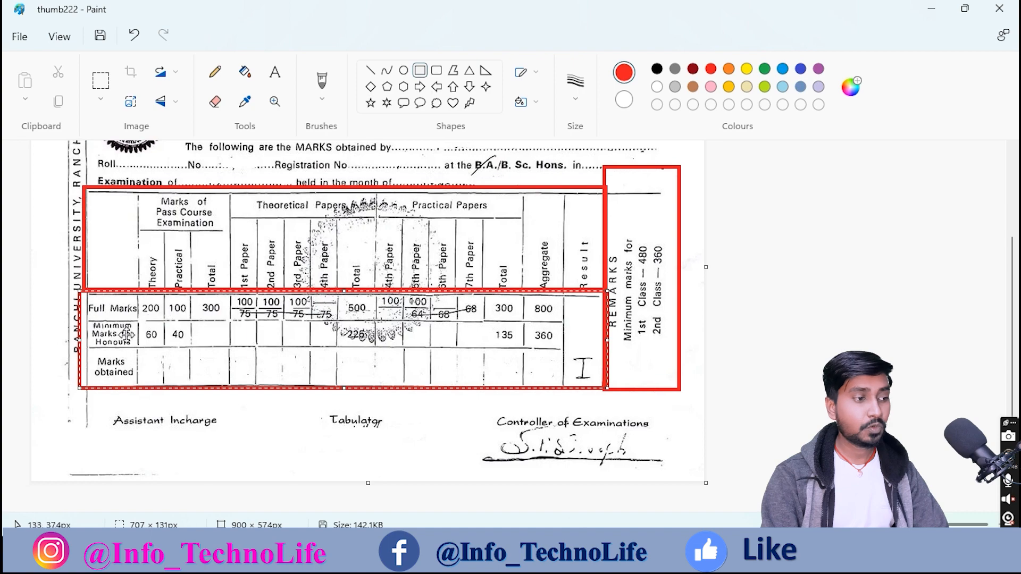
scroll(98, 325, up, 2)
scroll(184, 320, down, 1)
scroll(178, 321, up, 1)
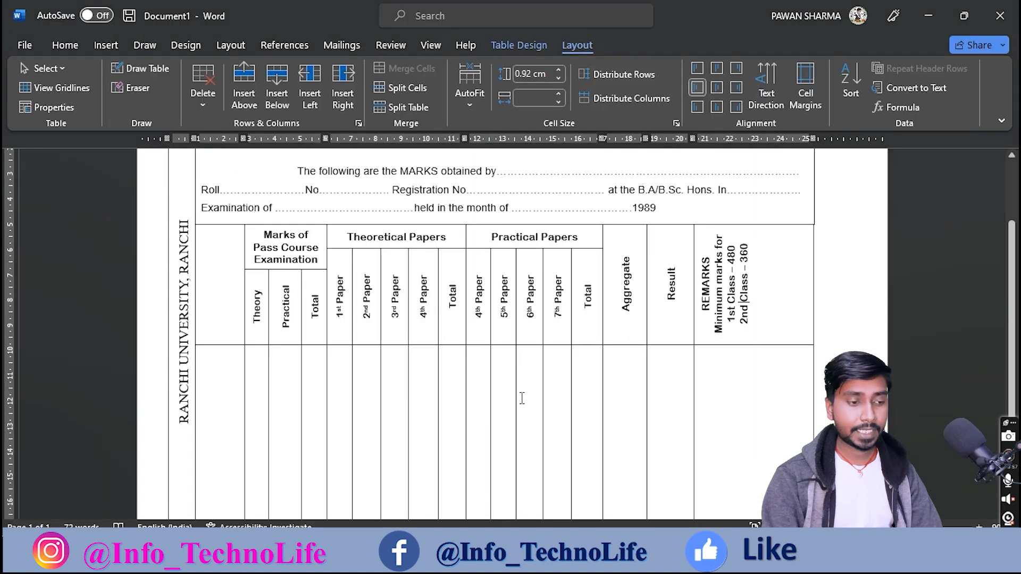
scroll(372, 388, down, 3)
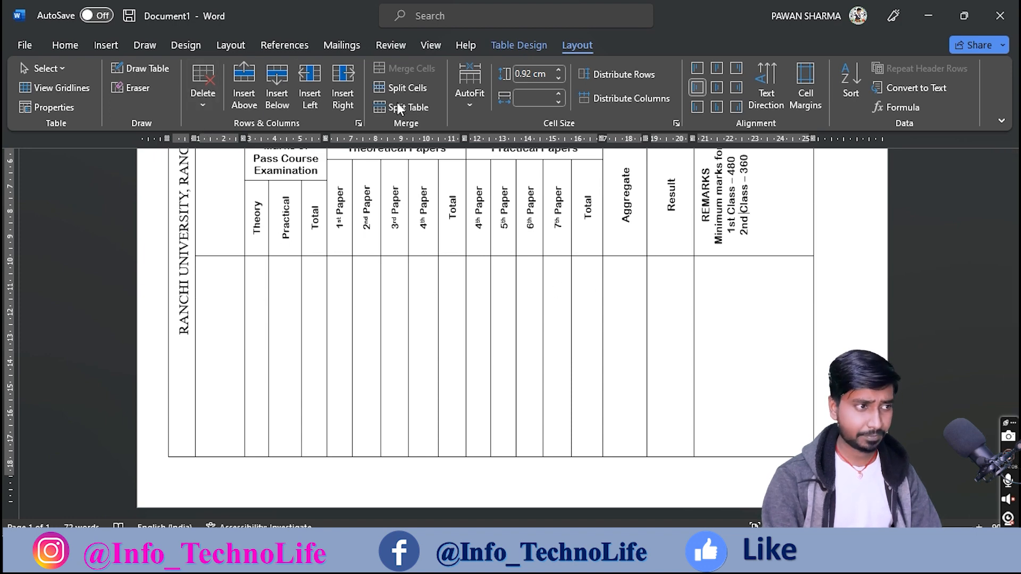
Step: Draw a row line across the table body below the header with Draw Table
click(151, 74)
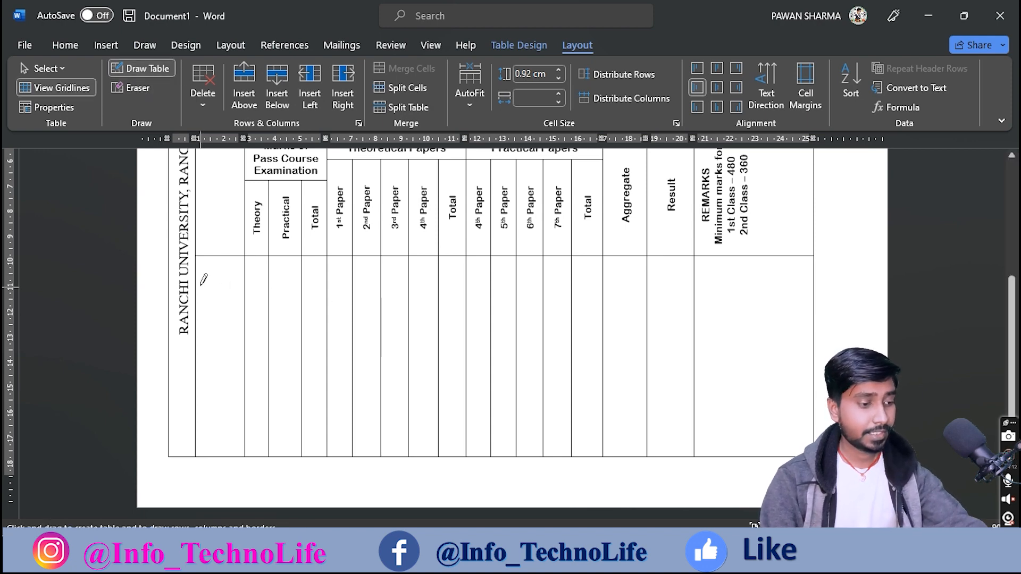
click(195, 281)
drag(216, 282, 662, 277)
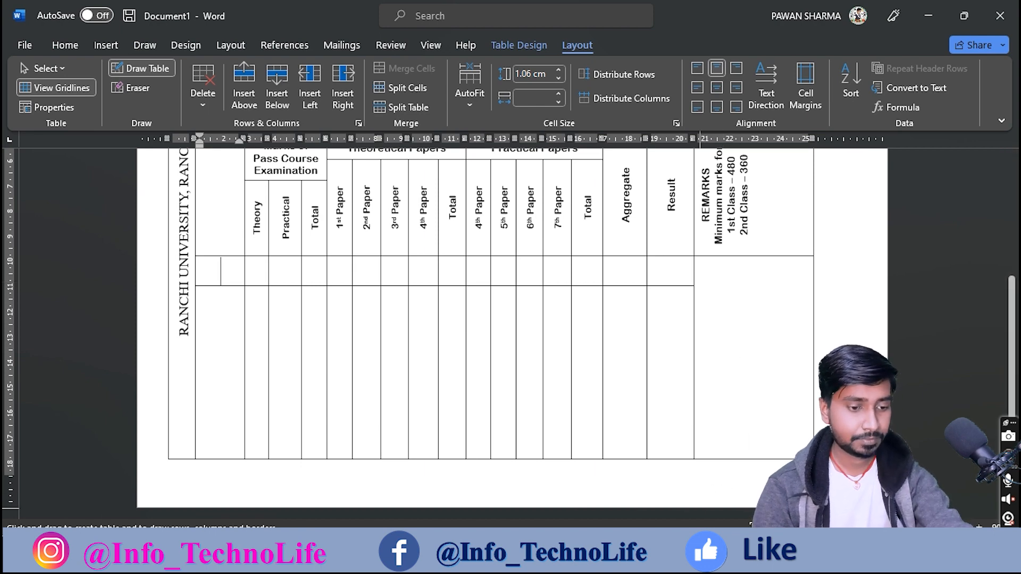
Step: Undo all the red boxes on the reference scan, leaving it unmarked
click(681, 562)
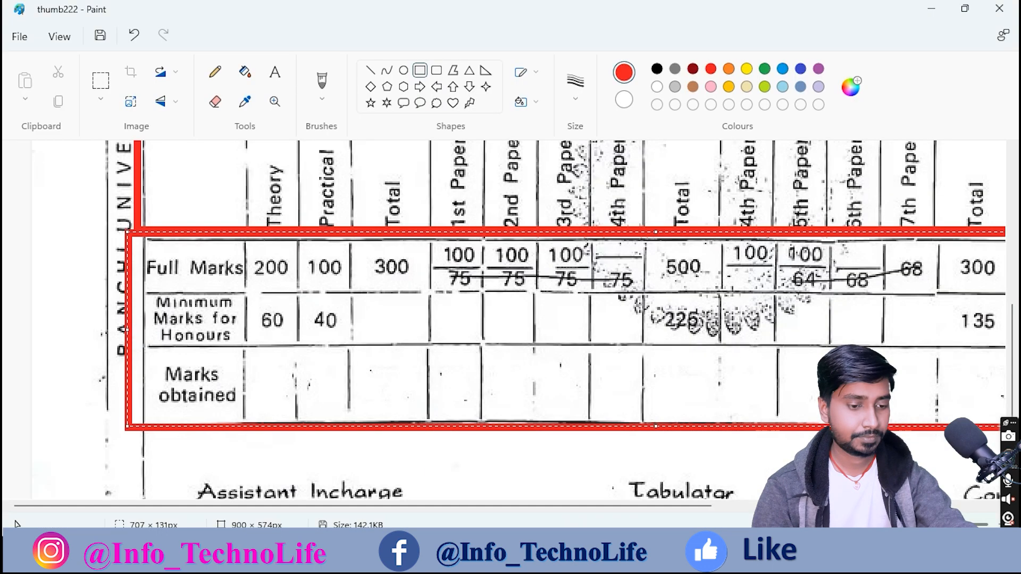
scroll(660, 511, down, 1)
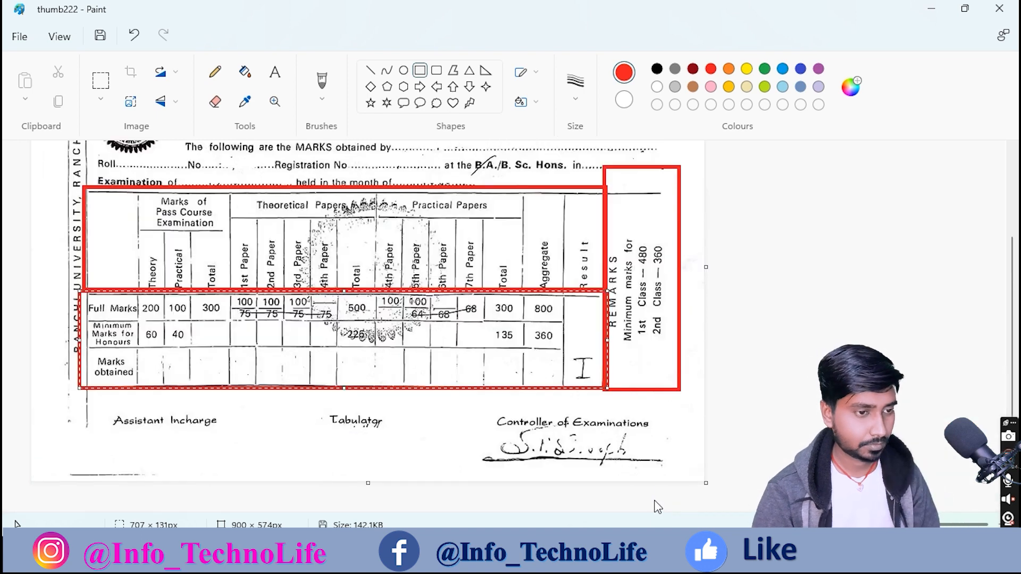
key(ctrl+z)
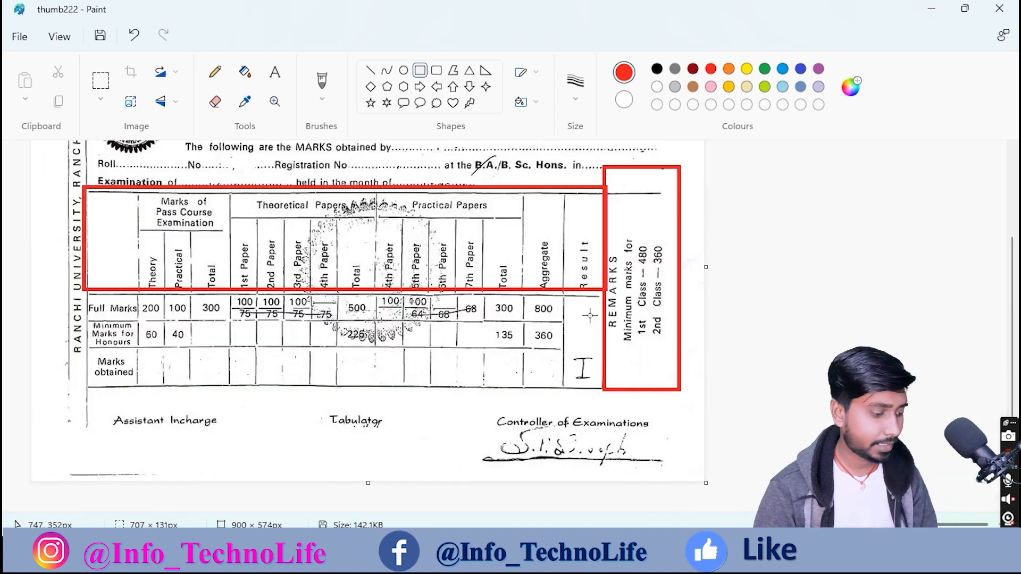
key(ctrl+z)
key(ctrl+z)
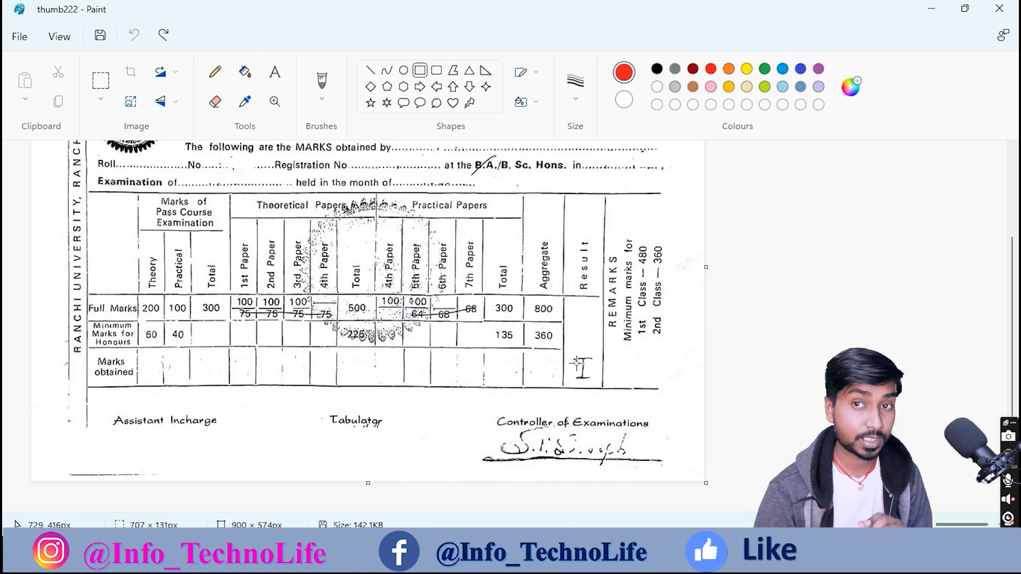
drag(569, 339, 601, 400)
key(ctrl+z)
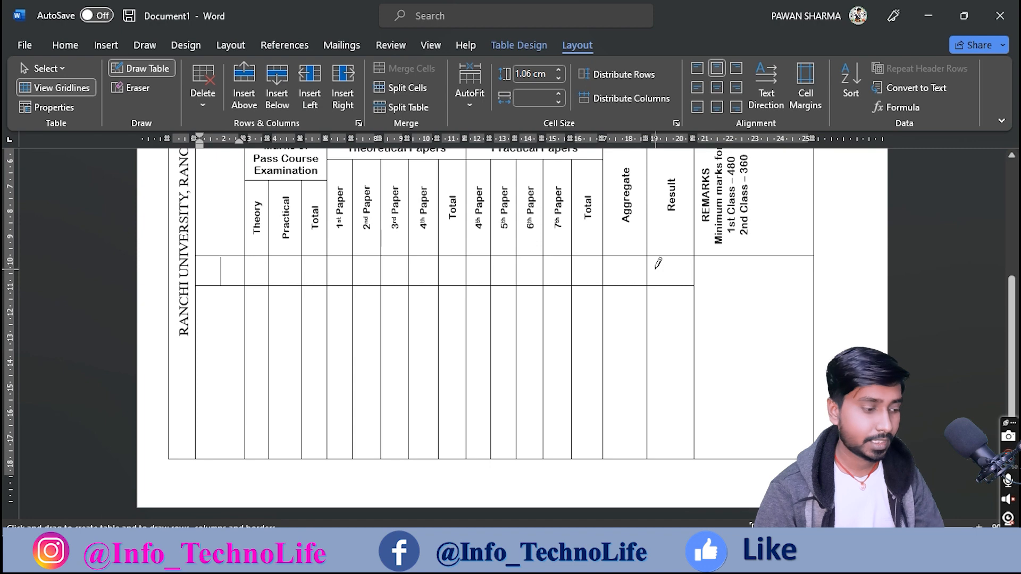
Step: Replace the earlier line with three row lines drawn across the body up to Aggregate
key(ctrl+z)
drag(197, 281, 640, 279)
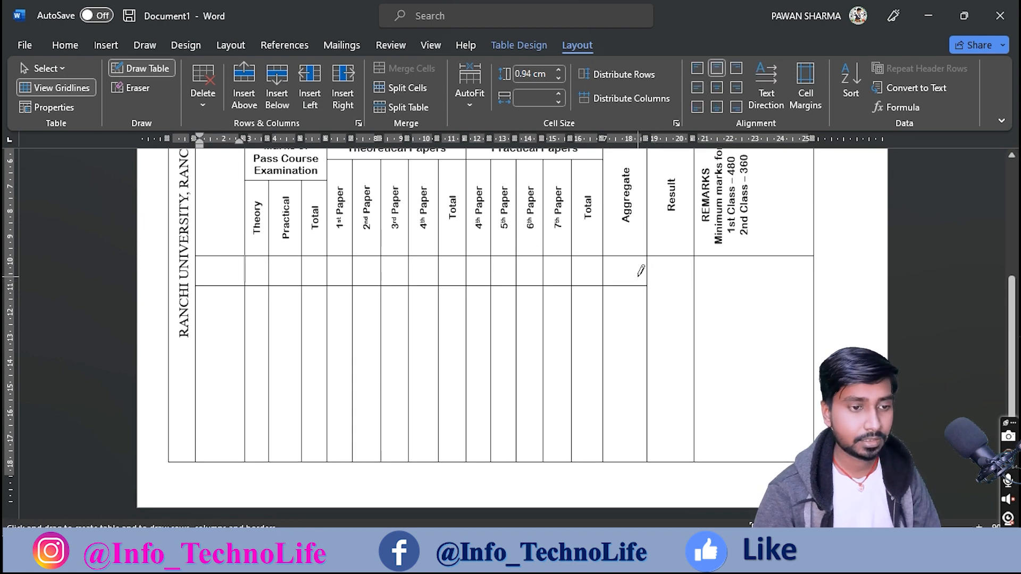
drag(197, 305, 640, 306)
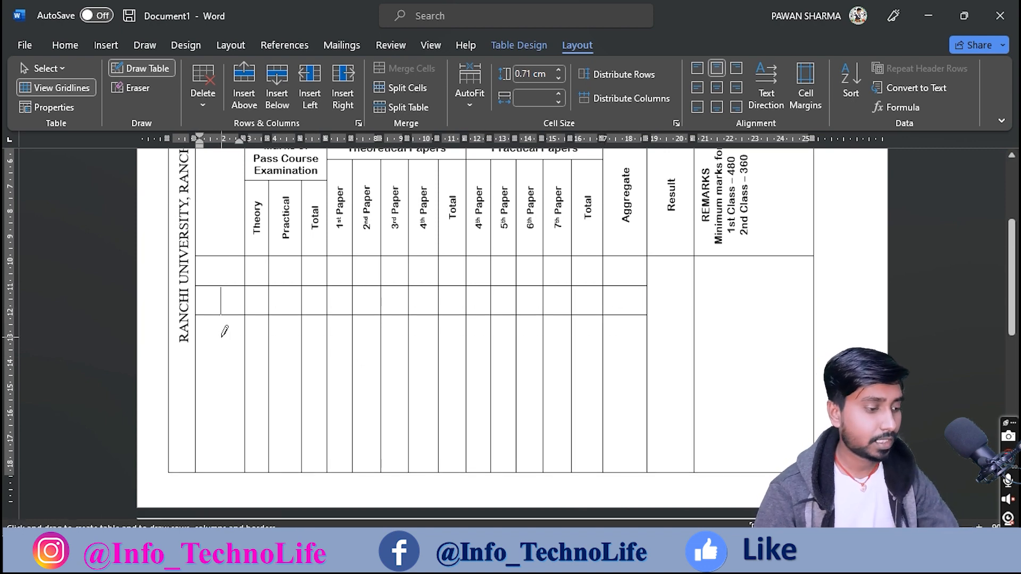
drag(213, 335, 622, 340)
scroll(585, 335, down, 2)
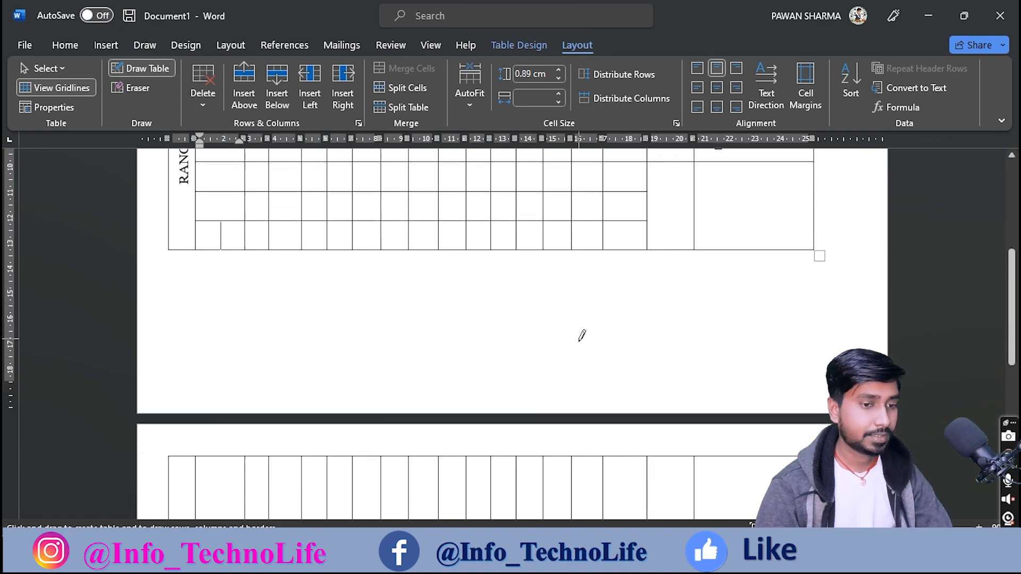
scroll(577, 318, down, 5)
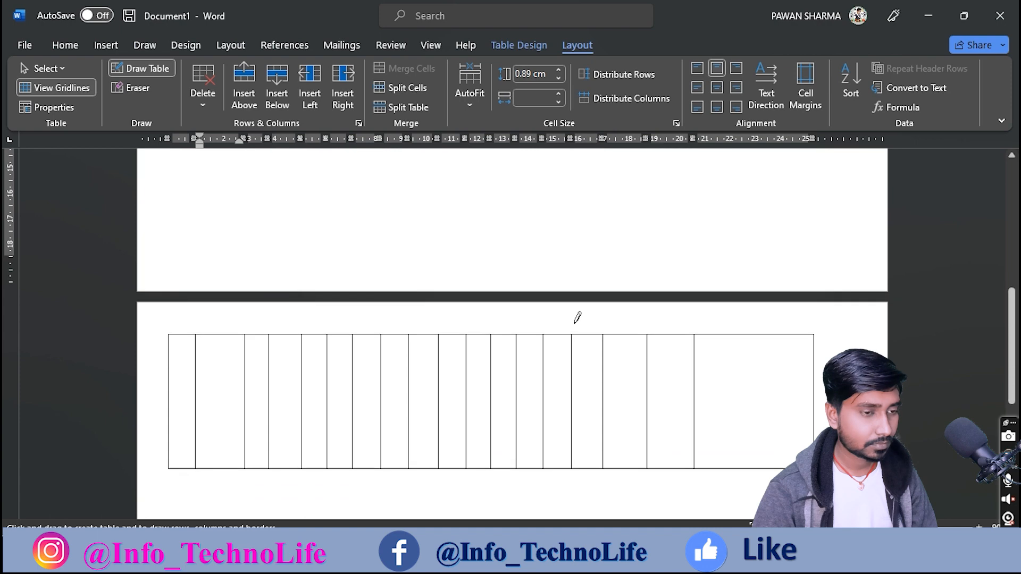
scroll(577, 319, down, 1)
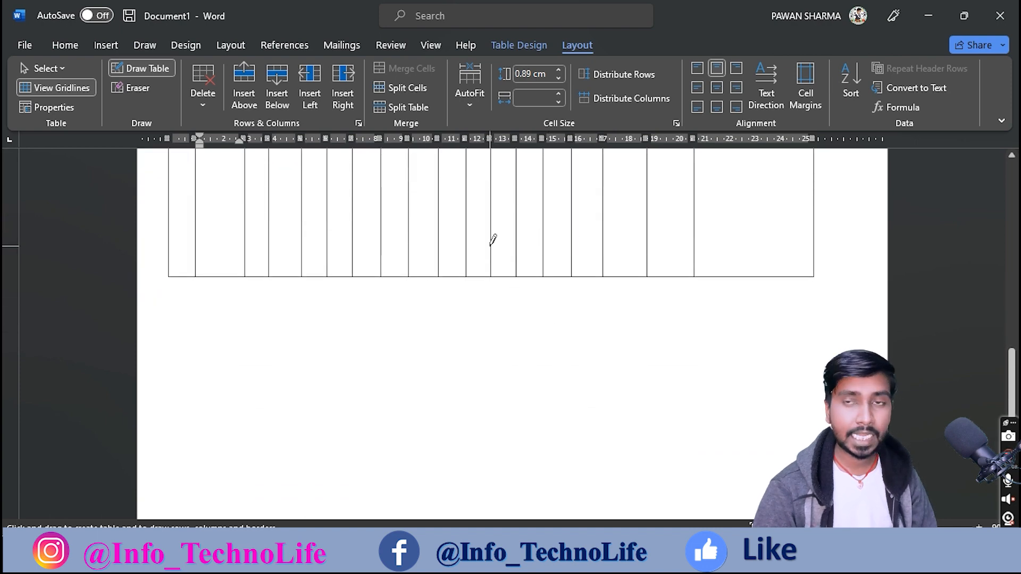
scroll(493, 239, up, 3)
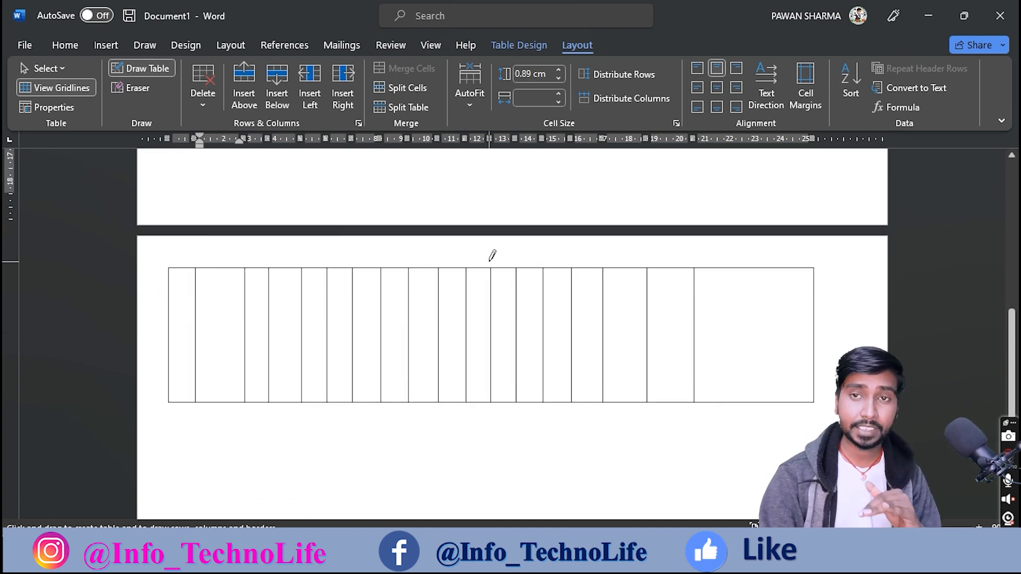
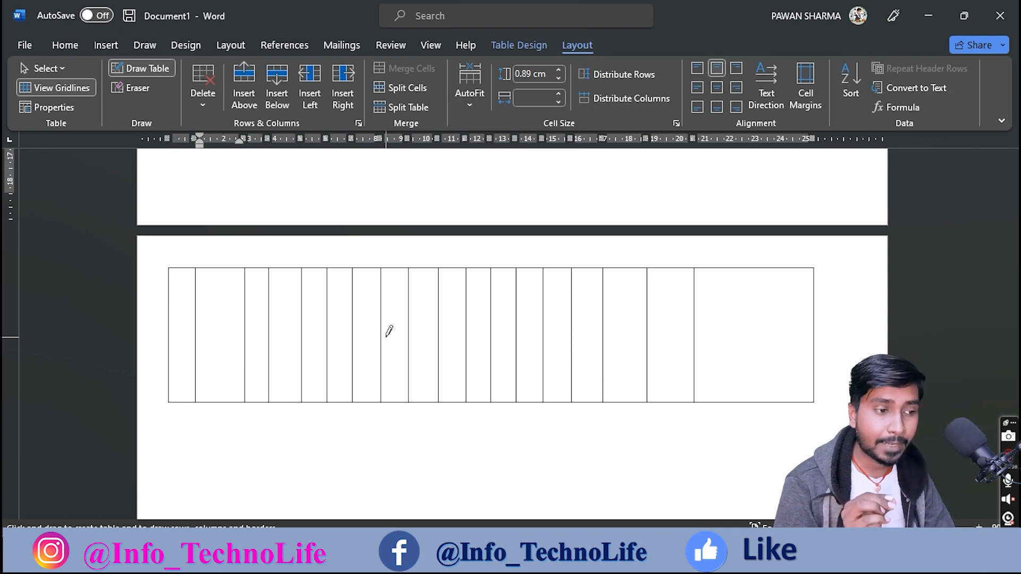
Step: Leave Draw Table mode and drag the table's bottom border up so the tall last row shrinks back onto page one
key(Escape)
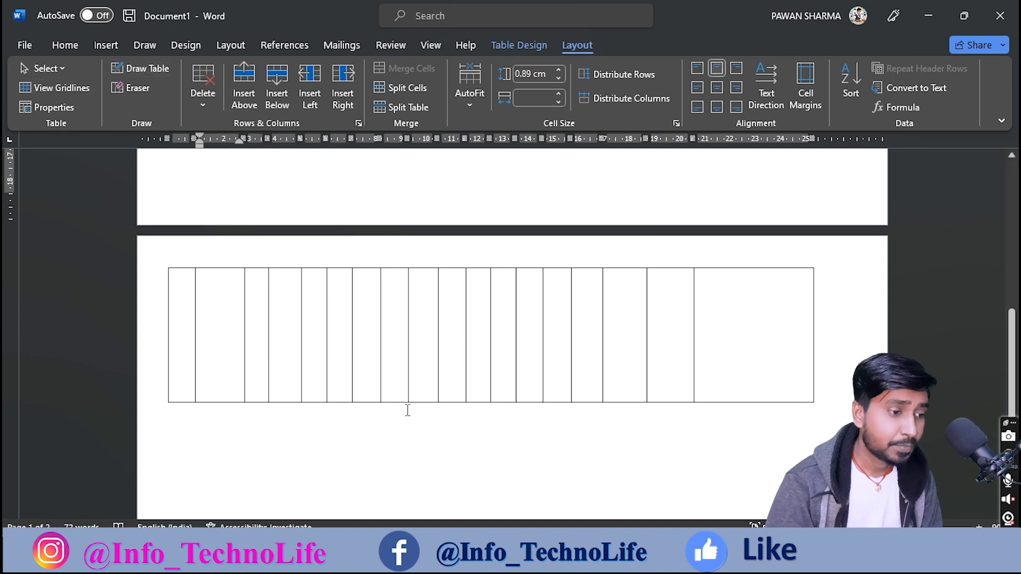
click(396, 396)
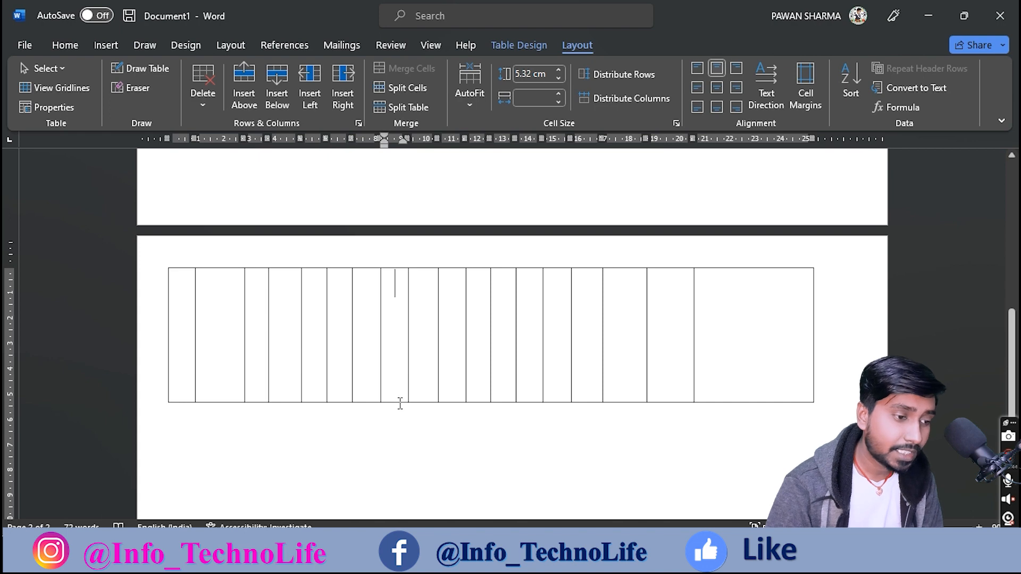
drag(398, 401, 399, 341)
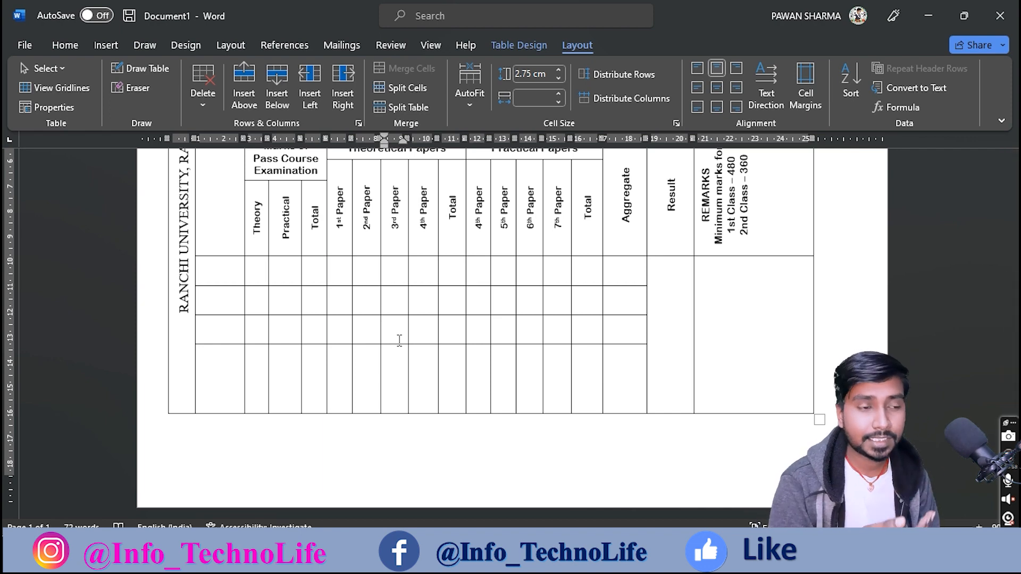
key(Up)
key(Up)
key(Down)
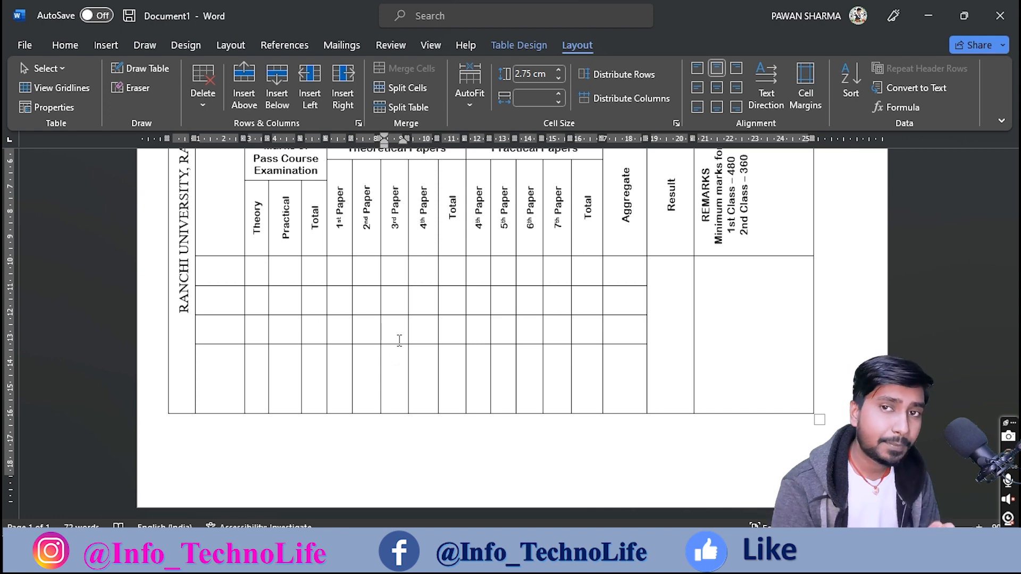
drag(216, 269, 618, 325)
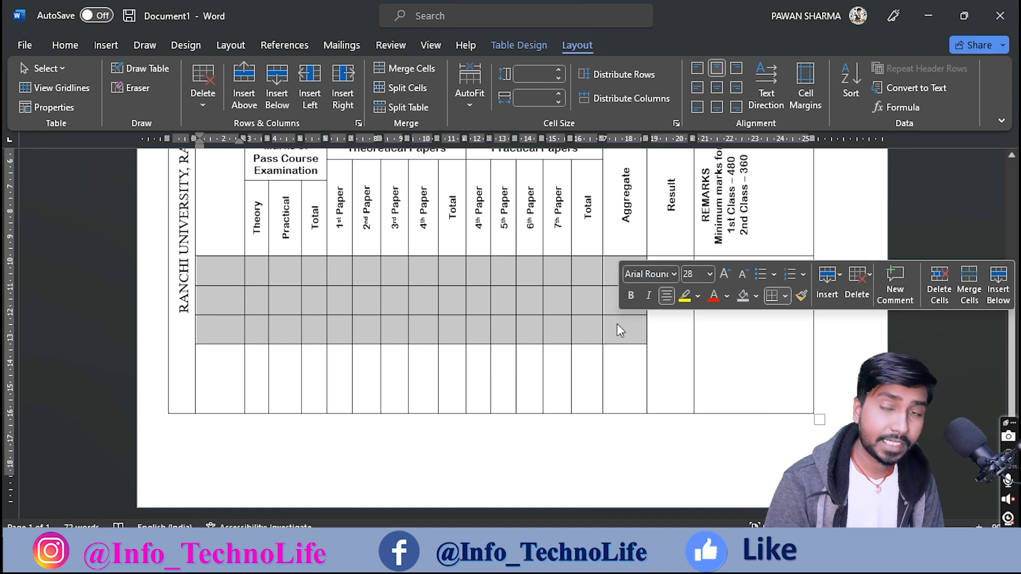
Step: Reduce the blank rows' font to 14 and centre their text vertically
click(742, 275)
click(743, 275)
click(742, 275)
click(742, 276)
click(742, 275)
click(742, 275)
click(742, 275)
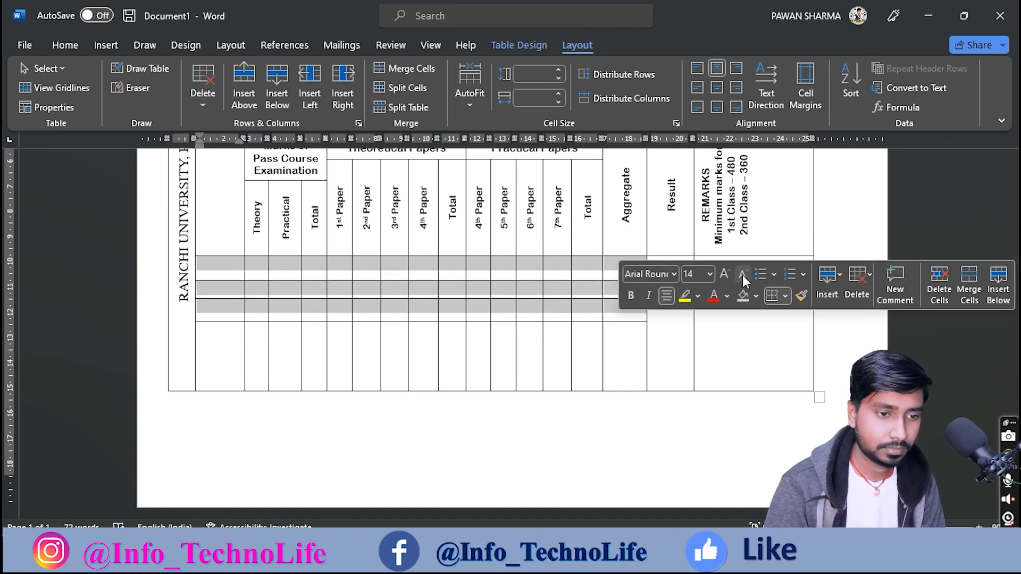
click(743, 276)
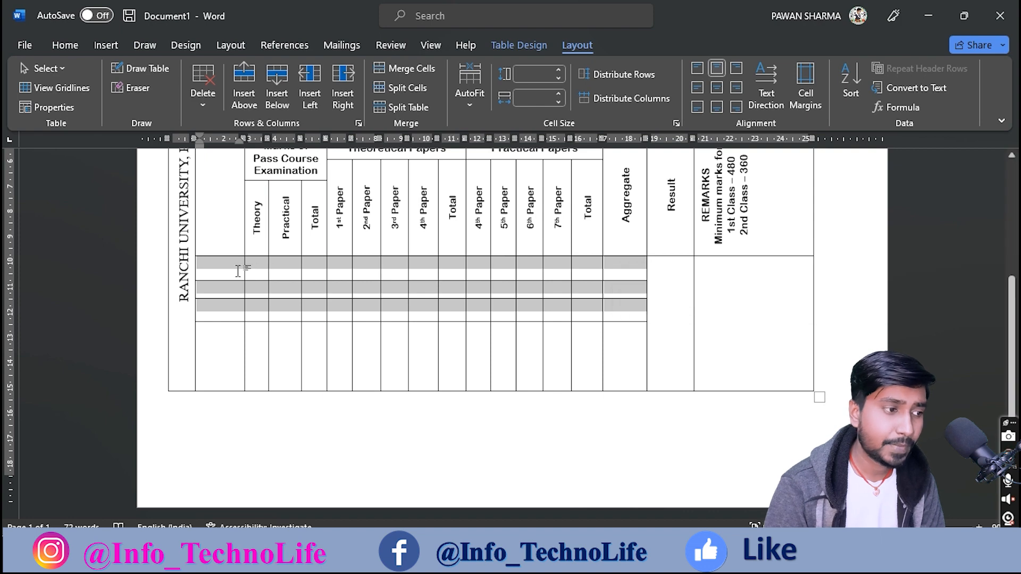
click(717, 87)
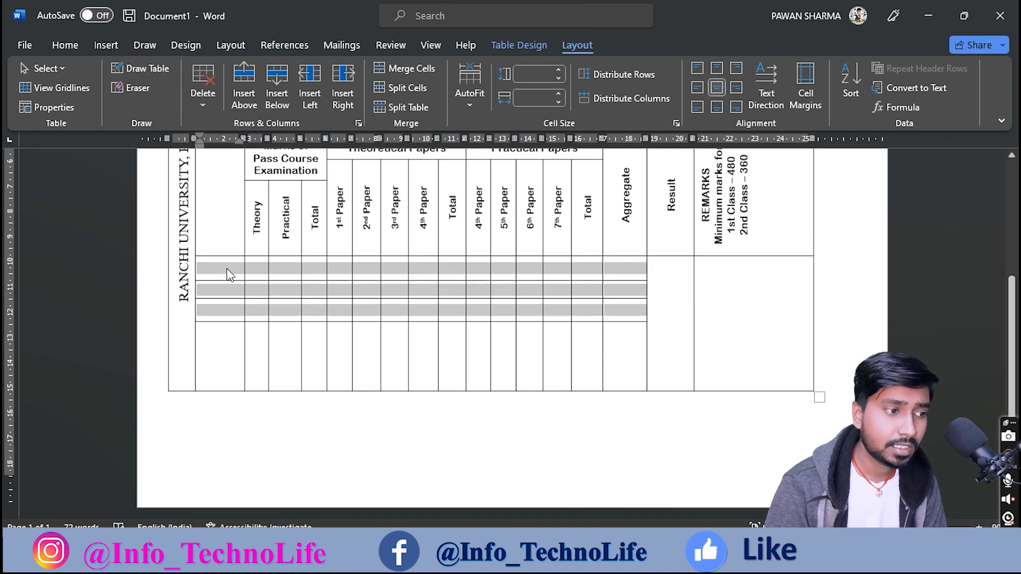
Step: Label the first row 'Full Marks' and widen the first column on the ruler
click(222, 266)
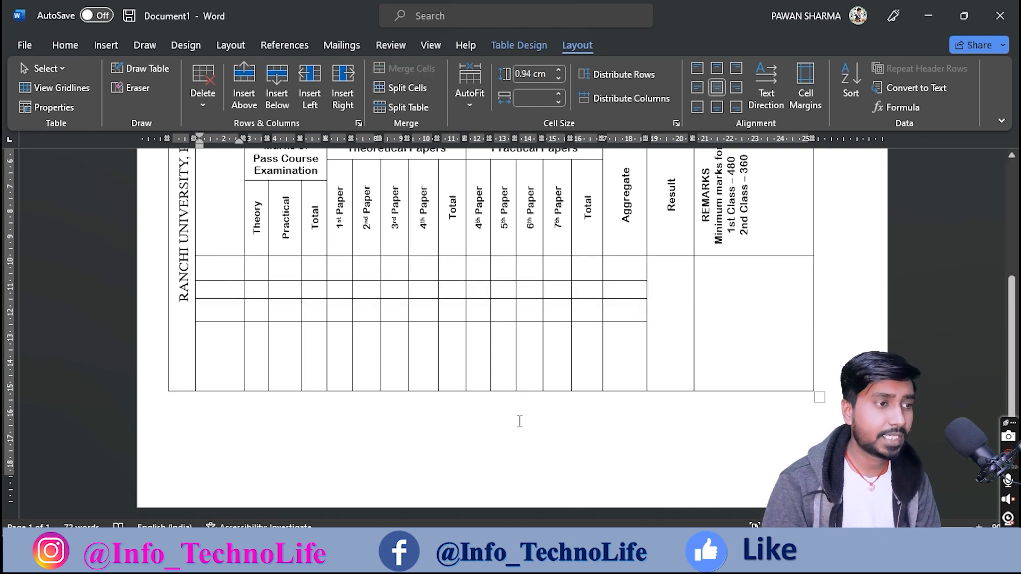
key(alt+Tab)
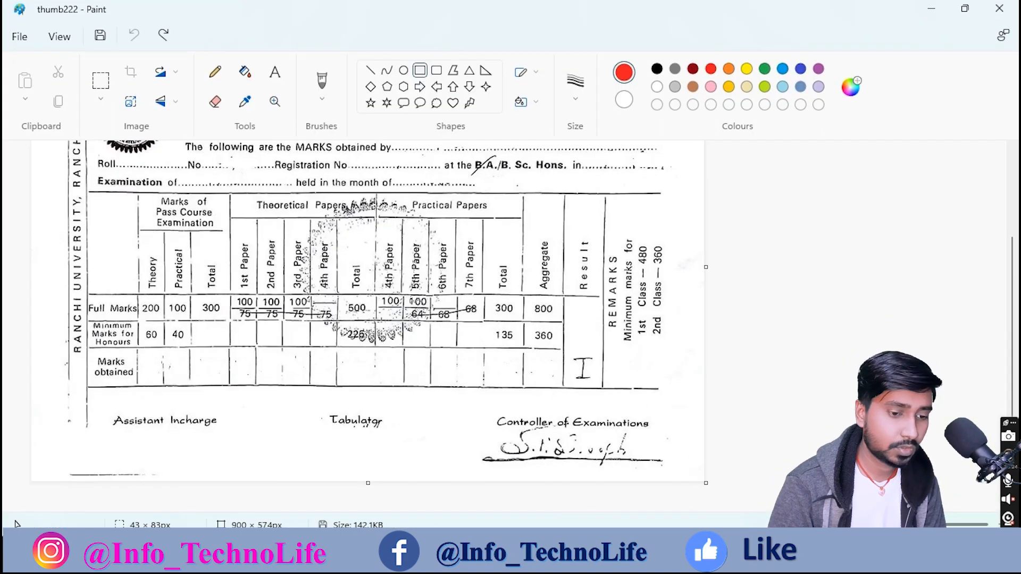
key(alt+Tab)
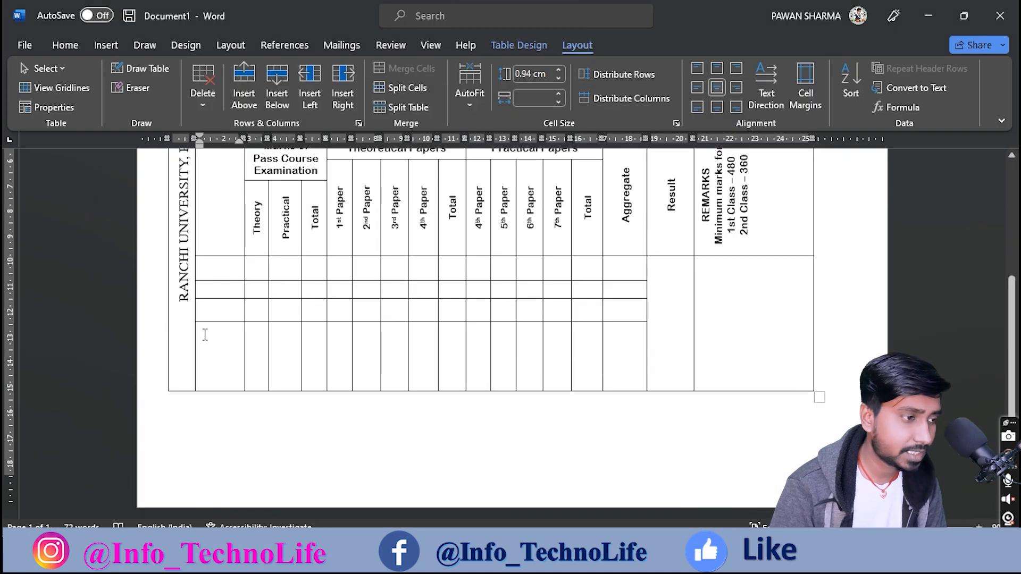
click(227, 271)
text(Full )
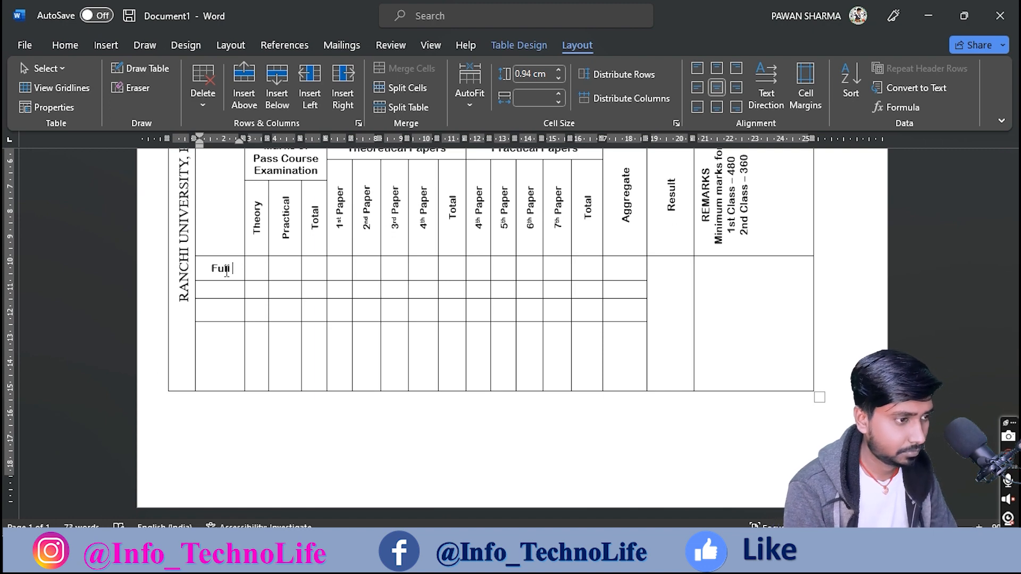
text(Marks)
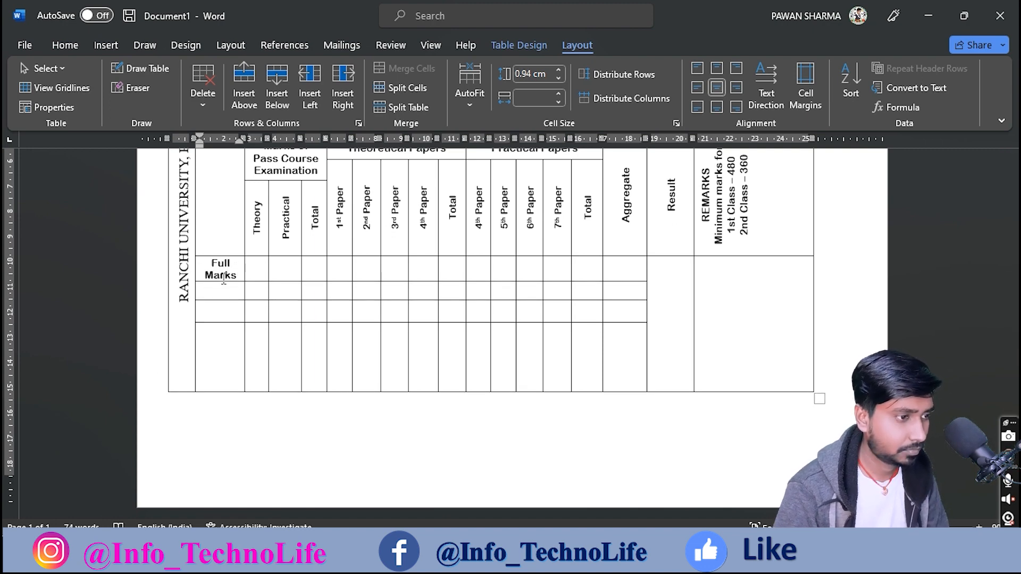
scroll(246, 274, up, 5)
scroll(256, 303, up, 1)
drag(245, 138, 260, 139)
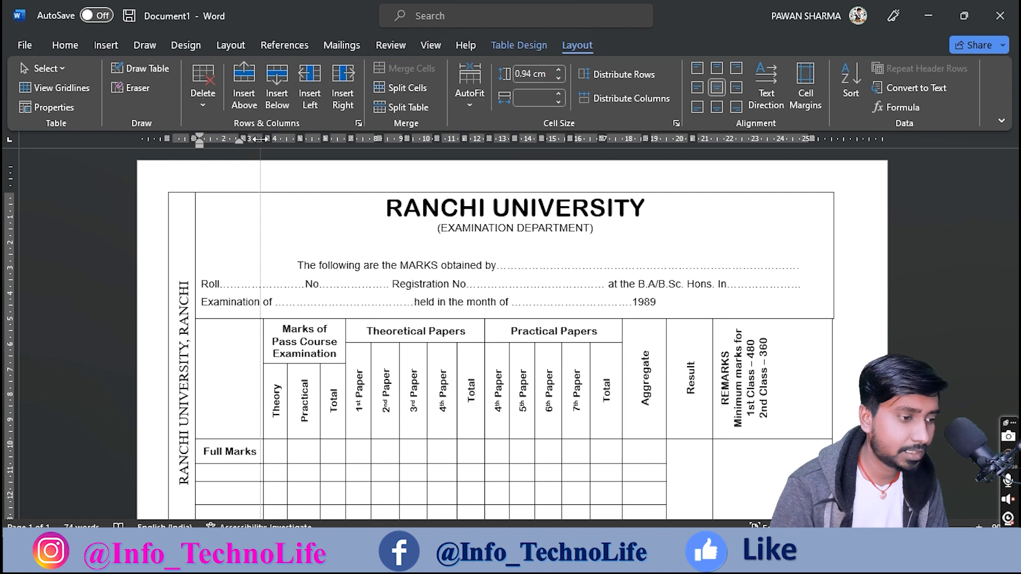
drag(260, 139, 260, 139)
scroll(547, 359, down, 3)
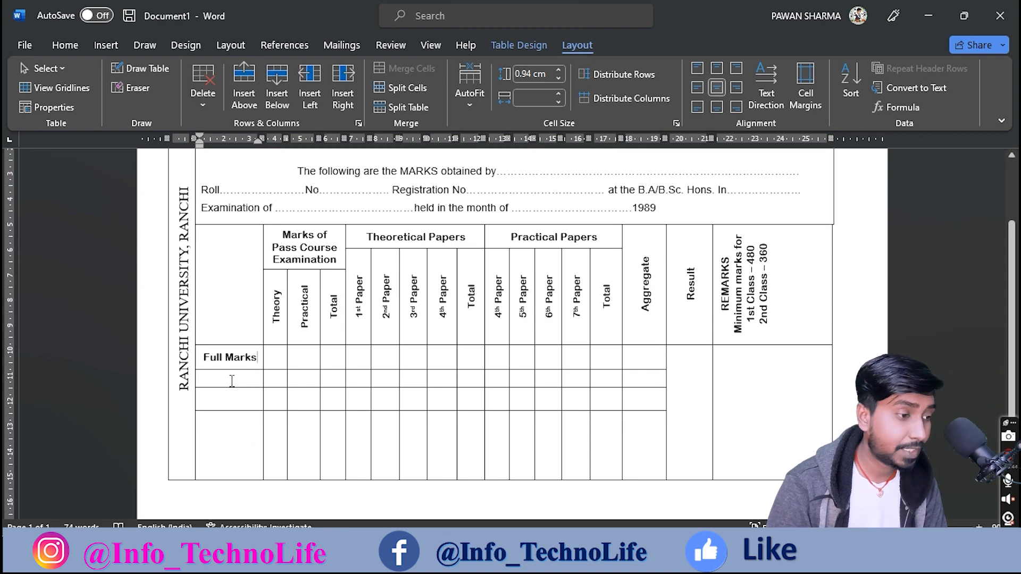
Step: Label the cell below Full Marks 'Minimum Marks for Honours' across three lines
click(231, 380)
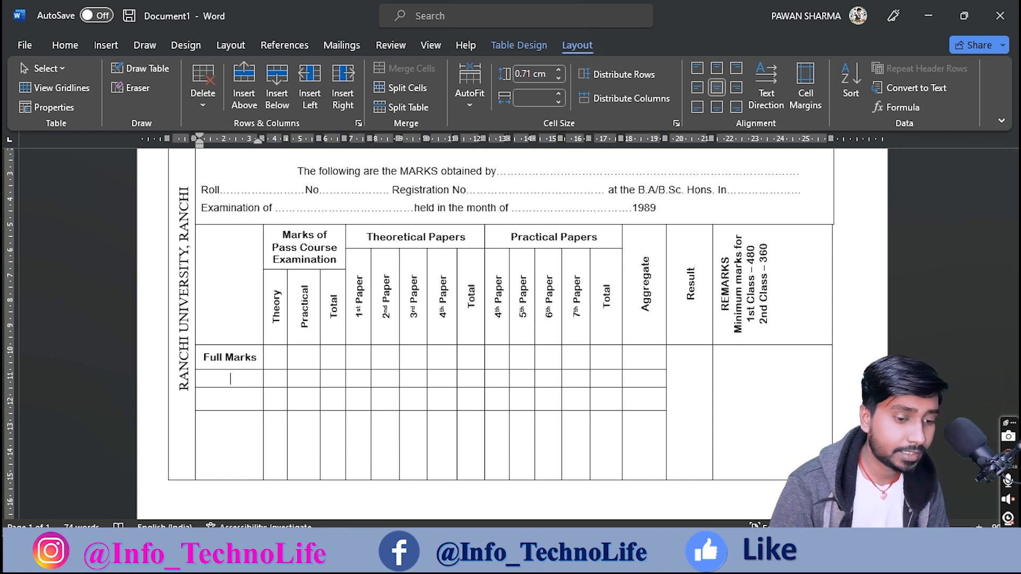
click(412, 555)
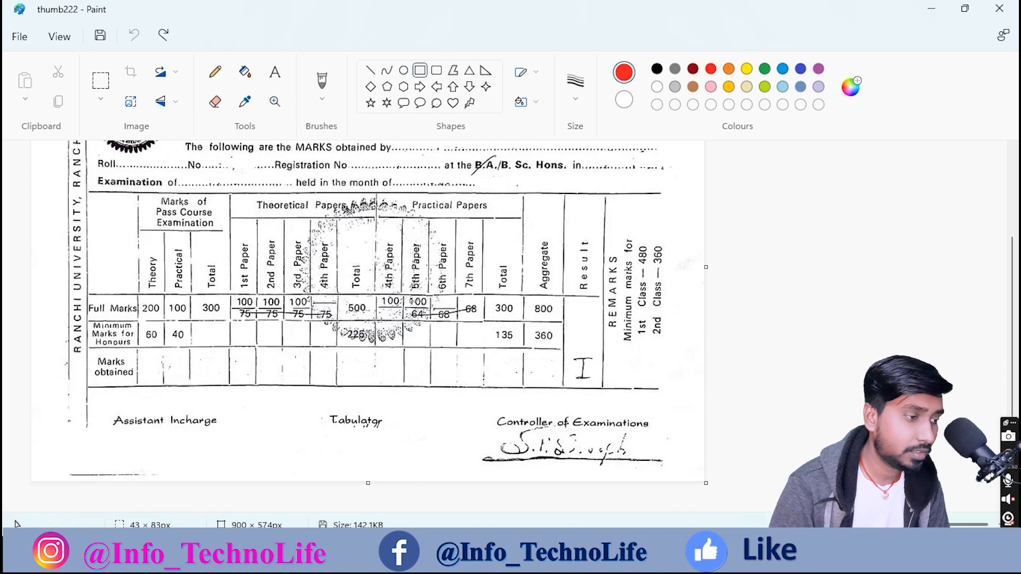
click(412, 556)
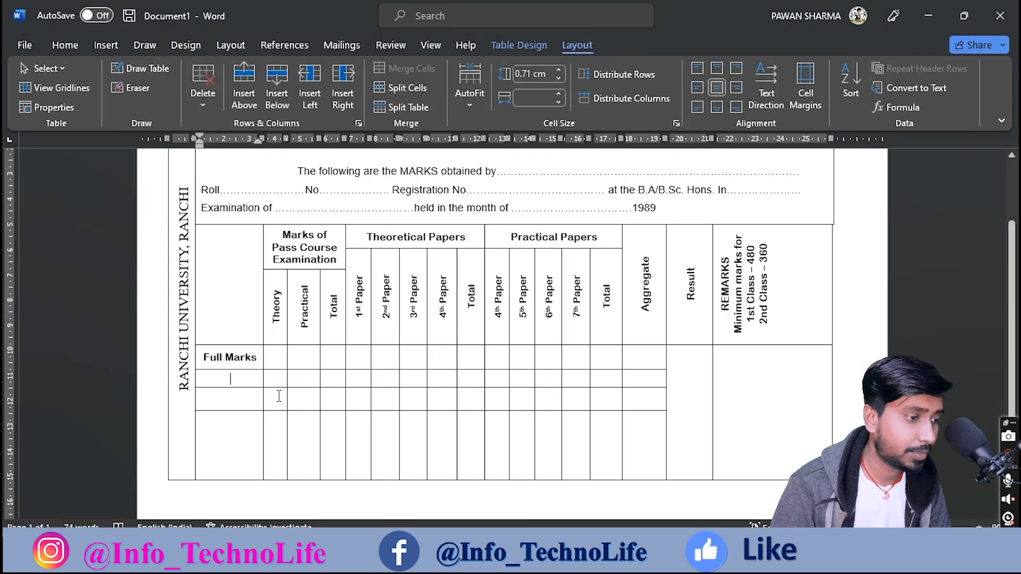
text(Minimum)
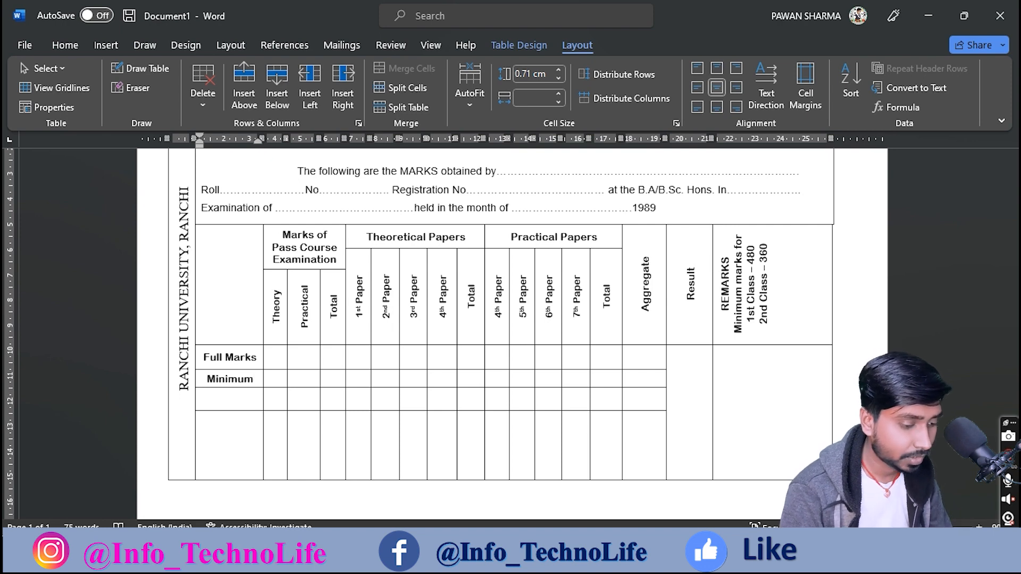
key(Return)
text(marks)
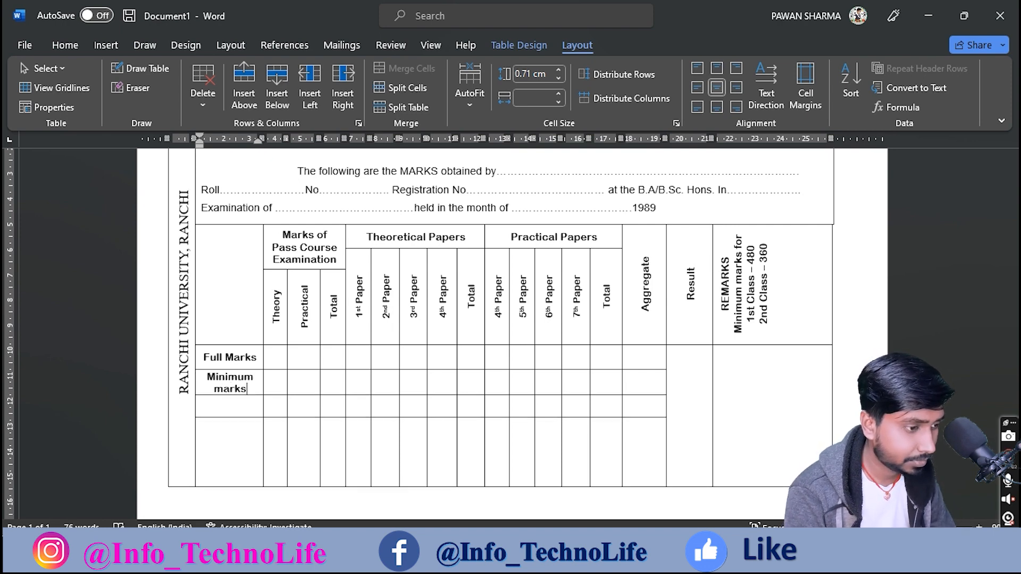
key(BackSpace)
key(BackSpace)
key(BackSpace)
key(BackSpace)
key(BackSpace)
text(Marks for)
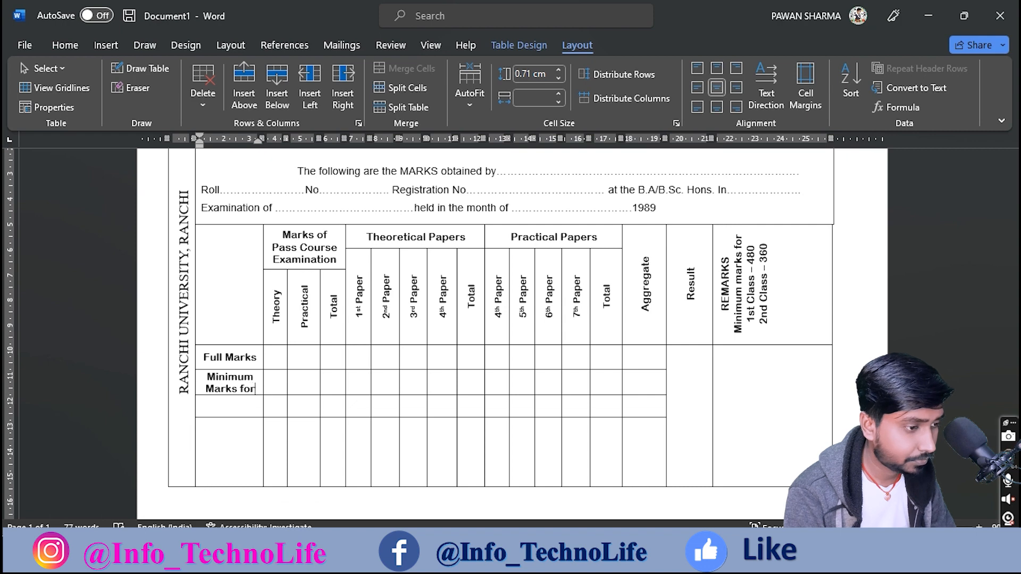
key(Return)
text(Honours)
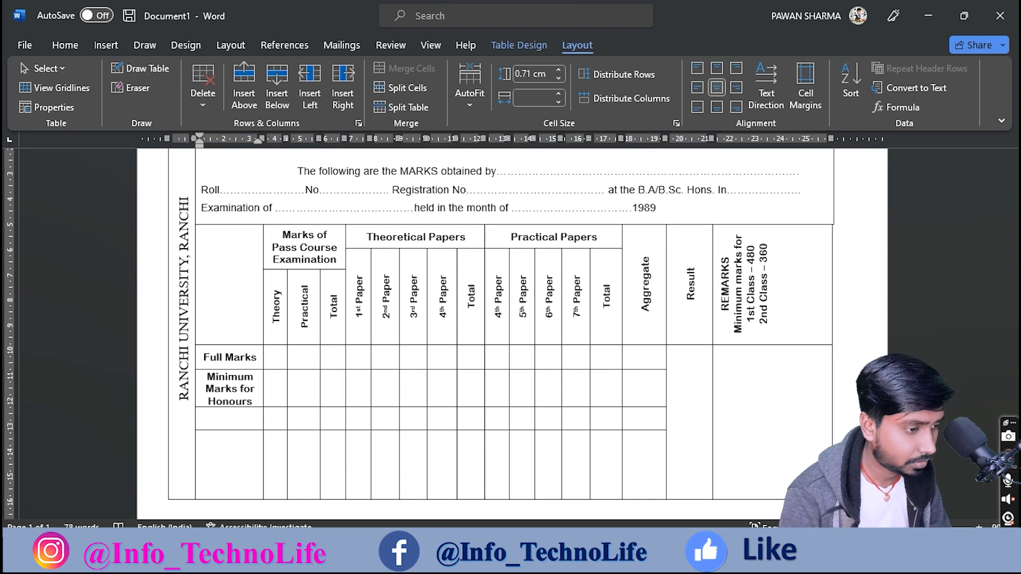
key(Return)
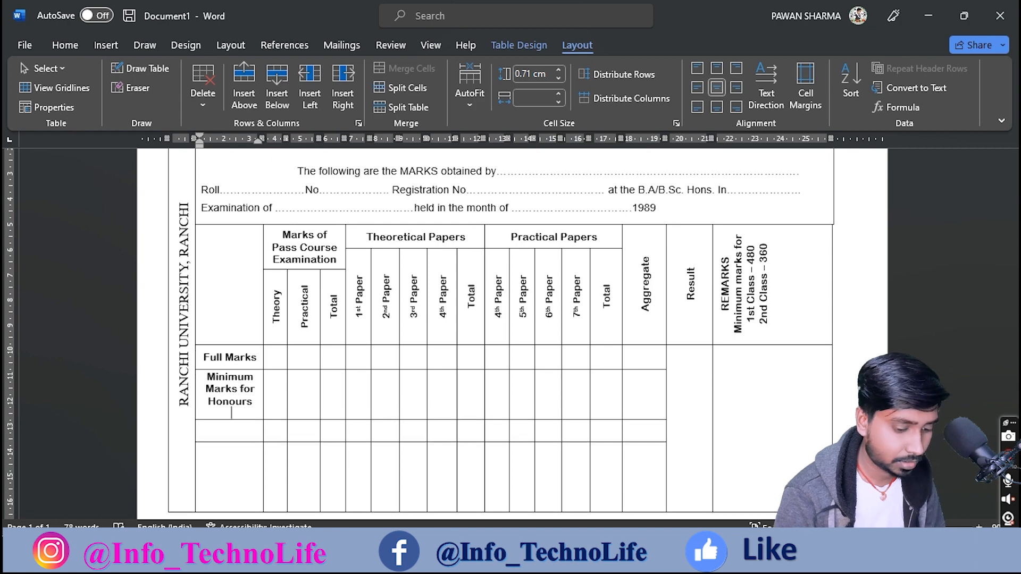
key(BackSpace)
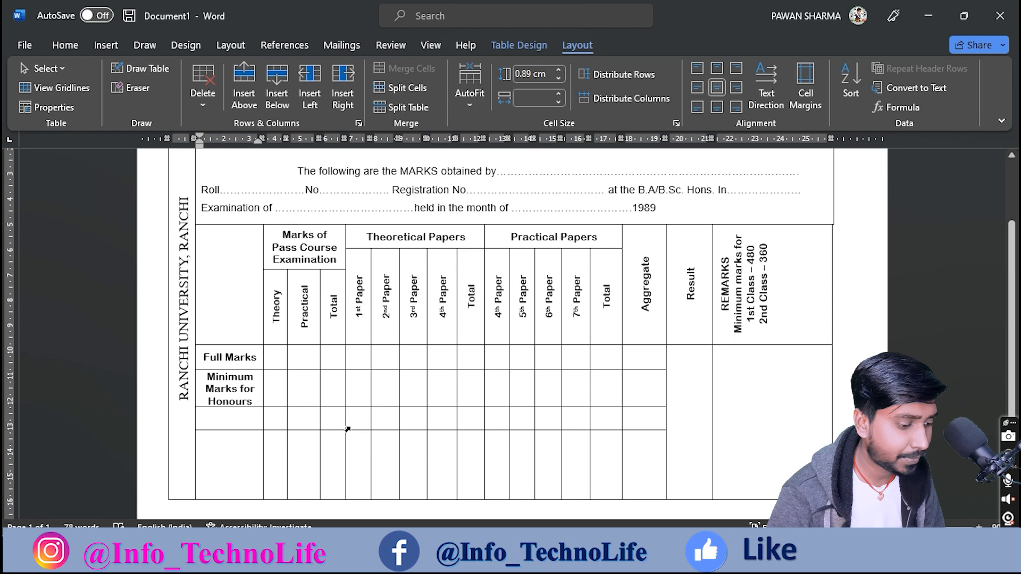
Step: Label the next cell 'Marks Obtained' on two lines, checking the scan for the wording
key(alt+Tab)
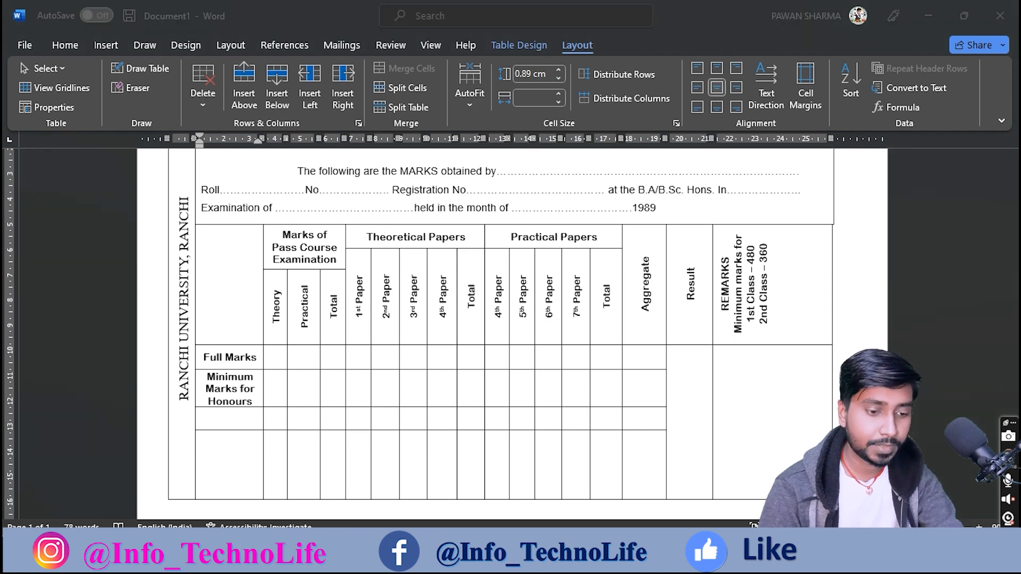
drag(86, 349, 155, 386)
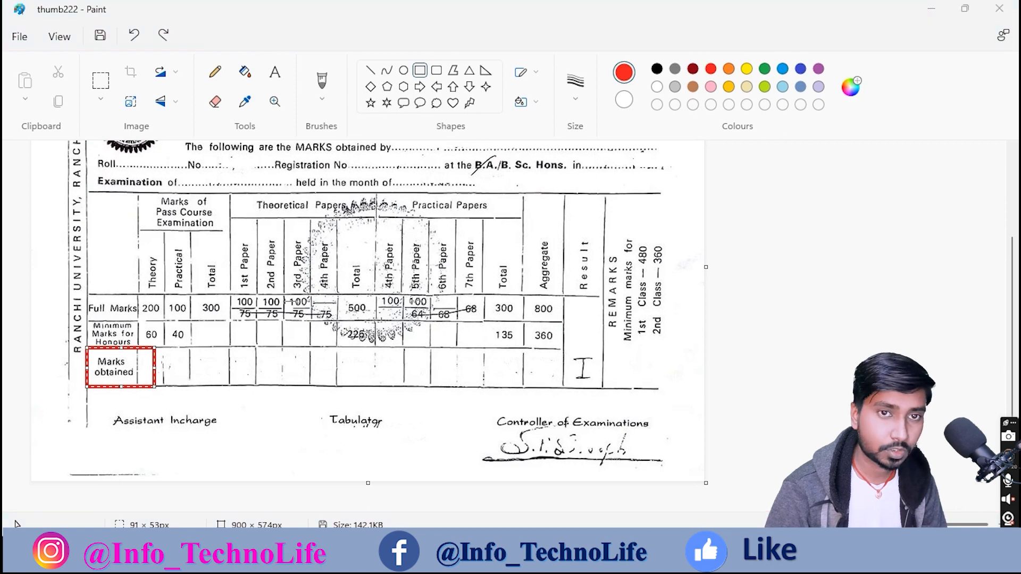
key(alt+Tab)
text(Ma)
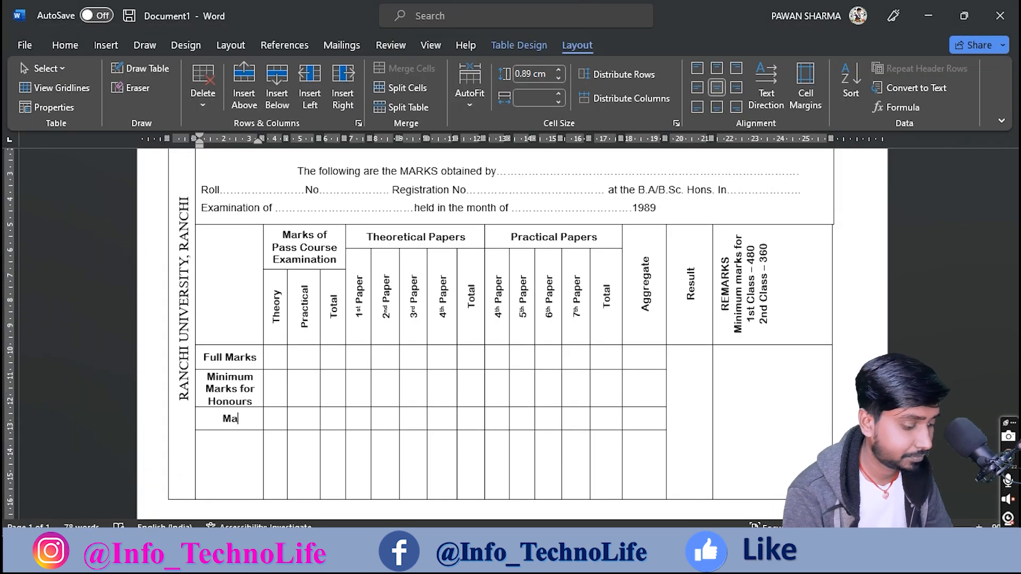
text(rks)
key(Return)
text(Obtained)
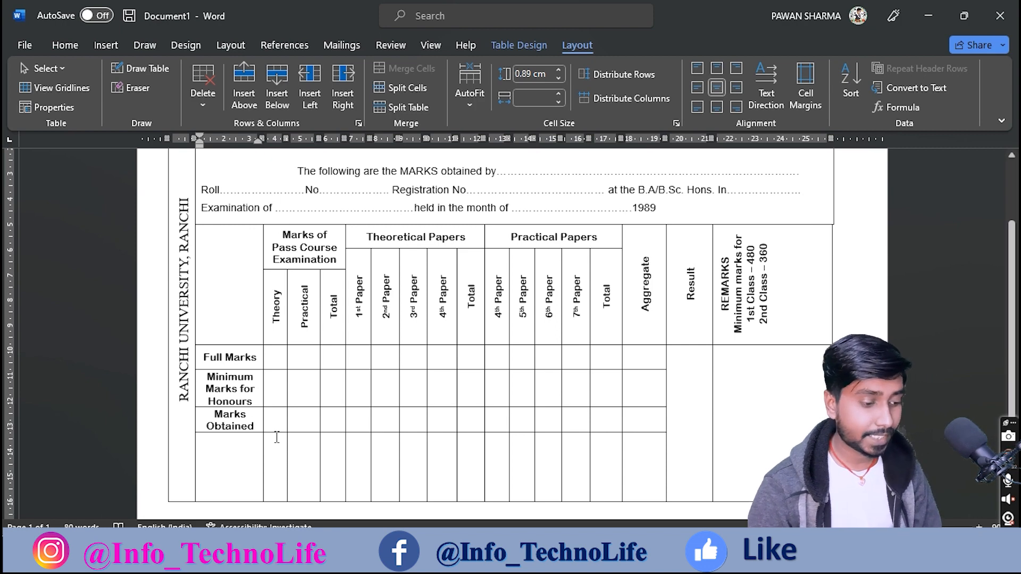
click(276, 358)
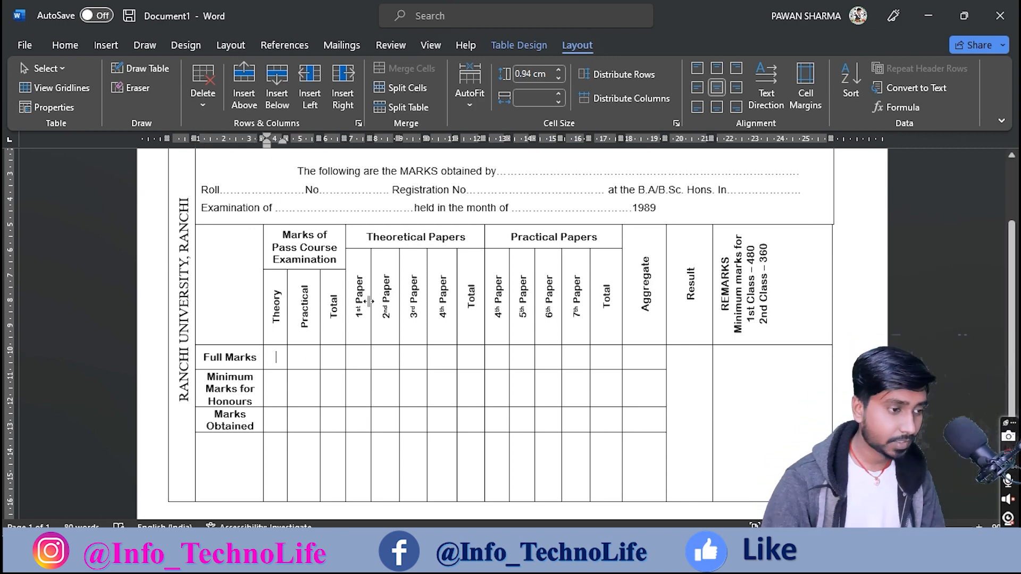
Step: Choose the Oval shape from the Insert tab's Shapes gallery, ready to draw
scroll(372, 301, up, 3)
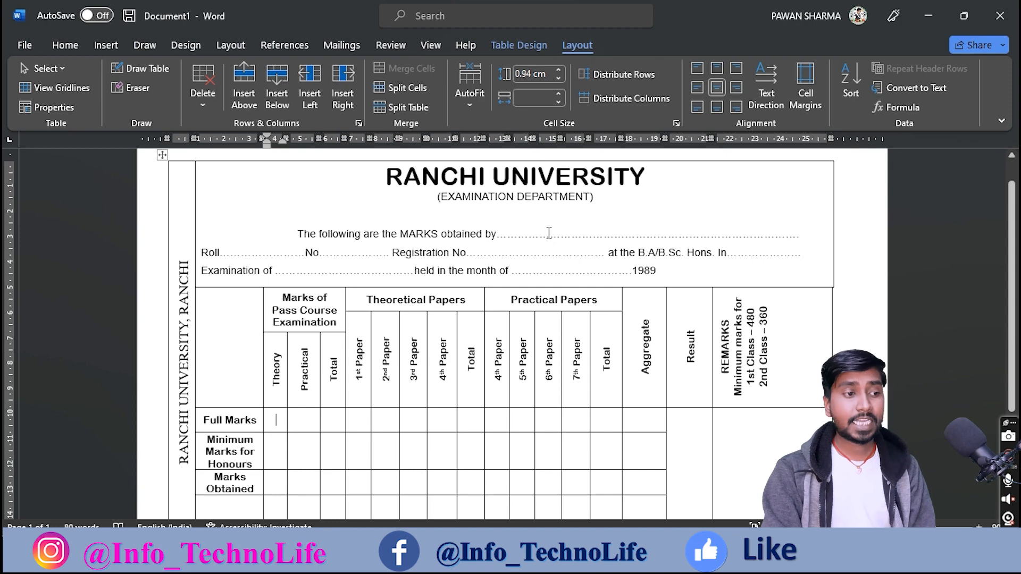
scroll(509, 276, down, 5)
scroll(638, 337, up, 5)
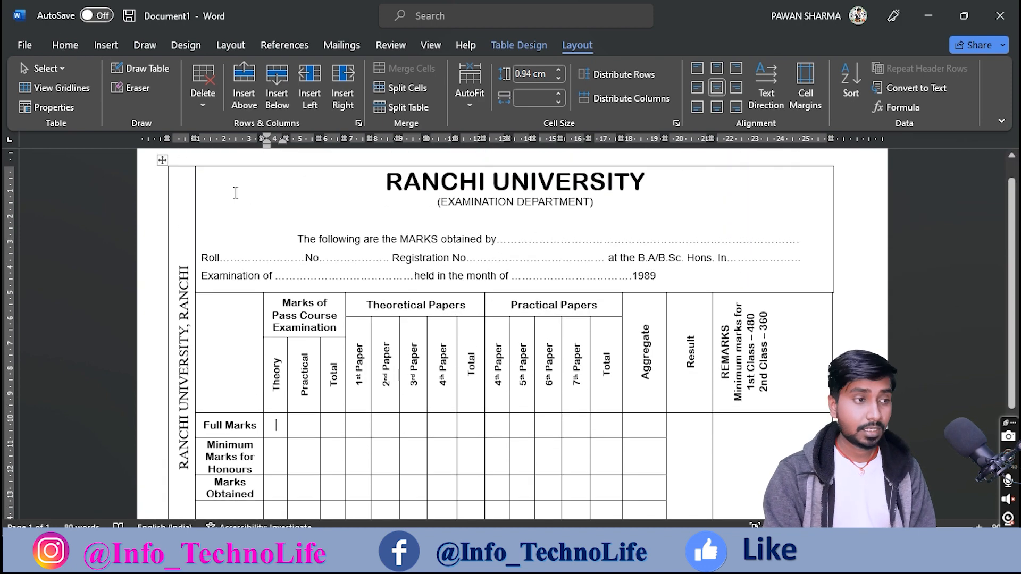
scroll(247, 208, up, 1)
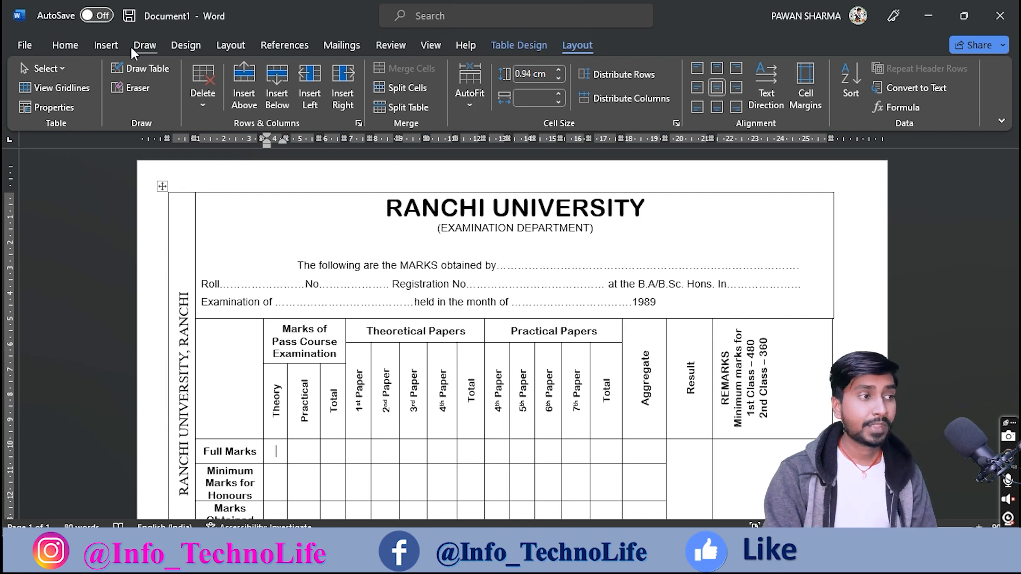
click(105, 42)
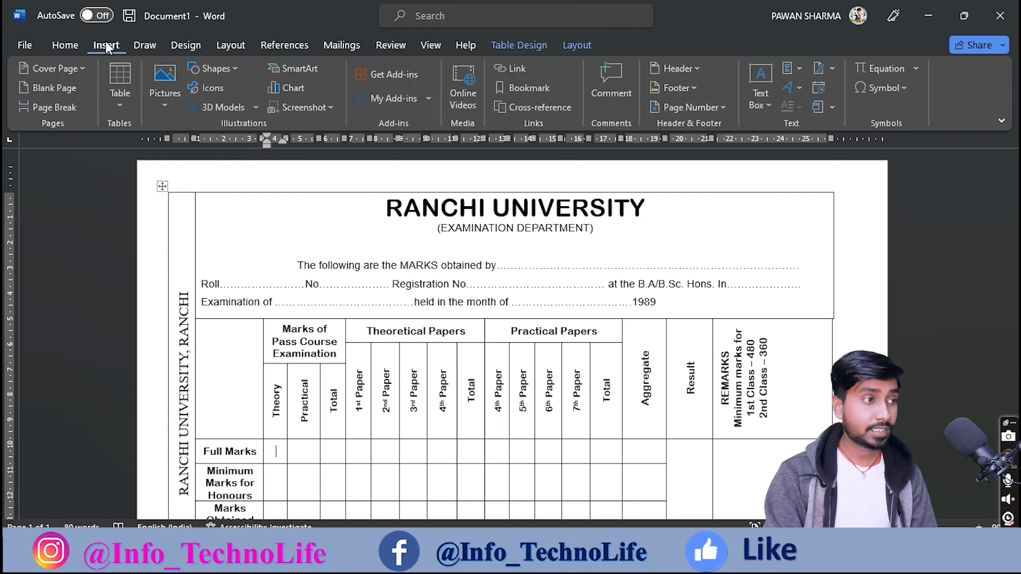
click(160, 102)
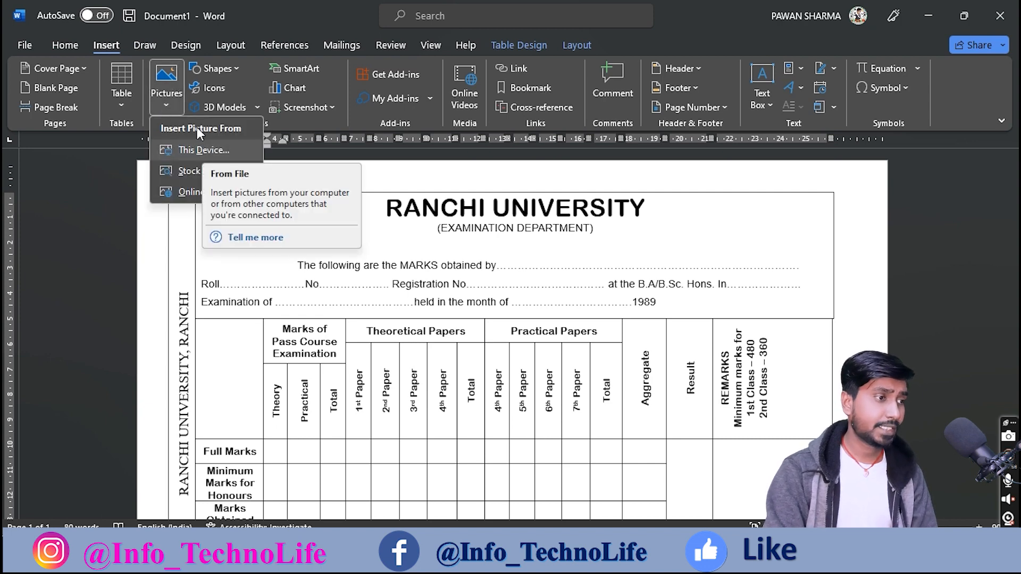
click(222, 68)
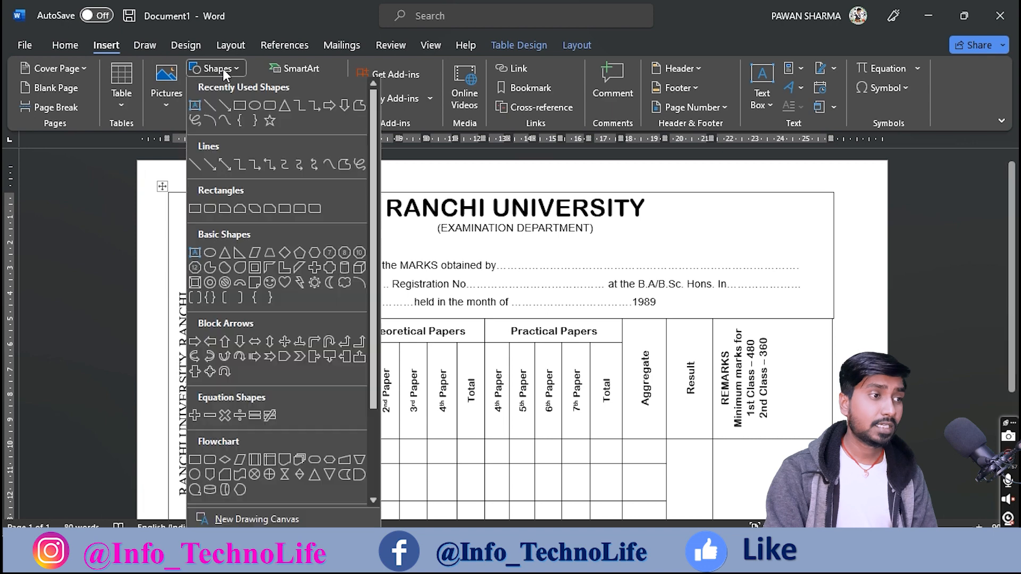
click(254, 110)
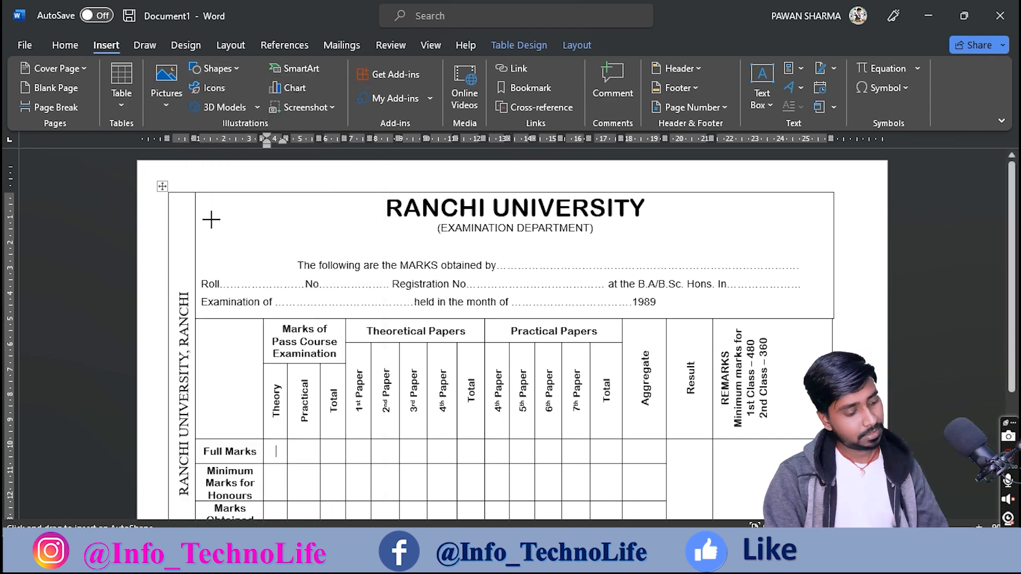
Step: Draw a circle at the header's top-left and size it to about 2.57 × 2.51 cm
drag(212, 217, 292, 299)
drag(255, 251, 243, 228)
drag(277, 193, 249, 243)
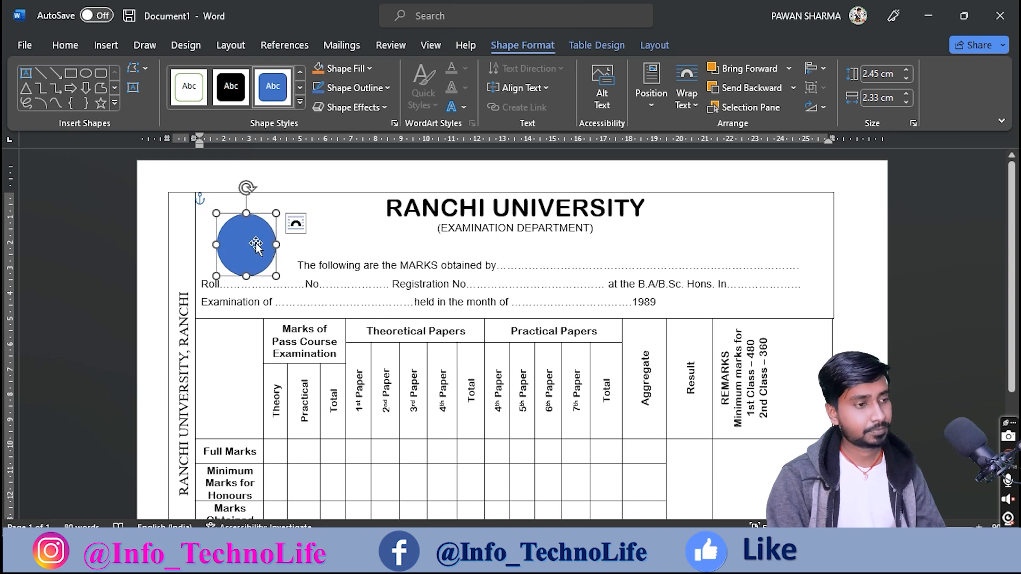
drag(276, 213, 281, 210)
drag(254, 253, 247, 249)
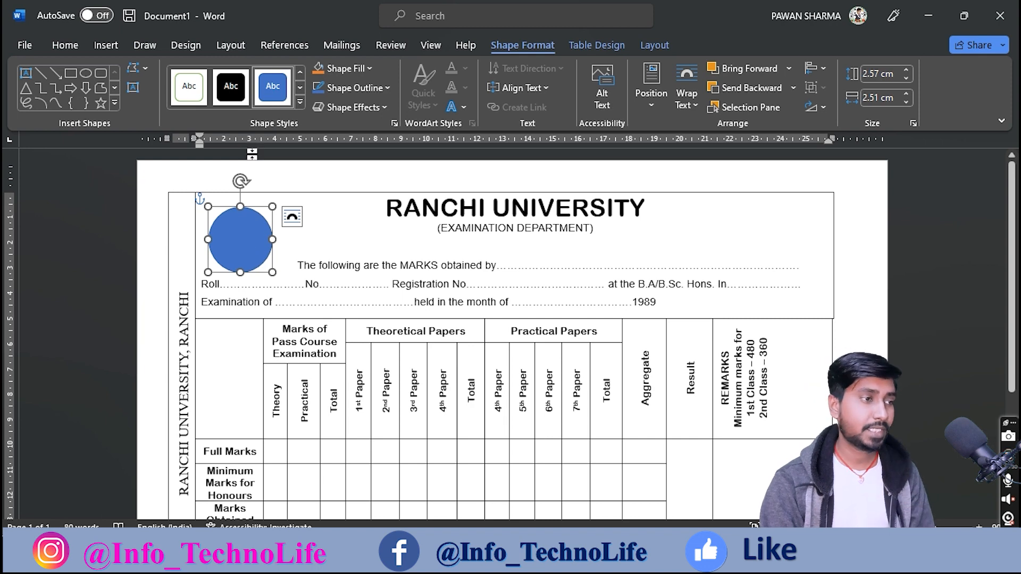
Step: Give the circle no fill and a black 2¼ pt outline
click(372, 68)
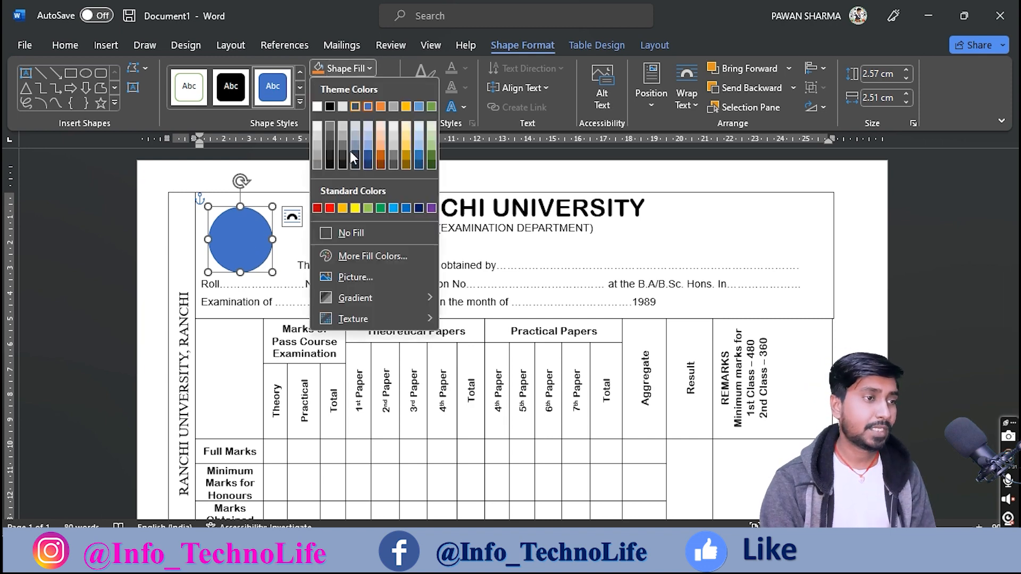
click(348, 234)
click(353, 89)
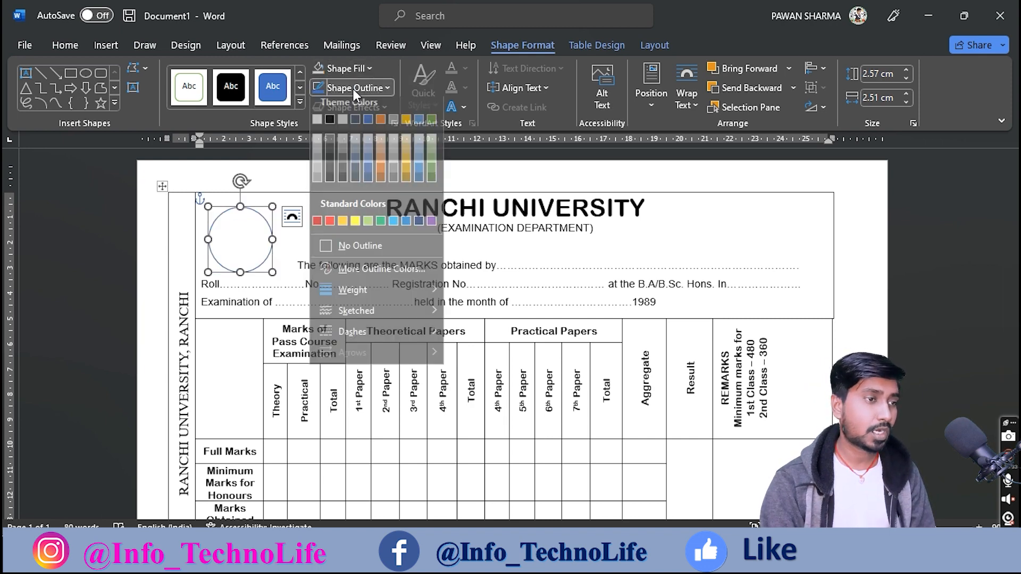
click(329, 185)
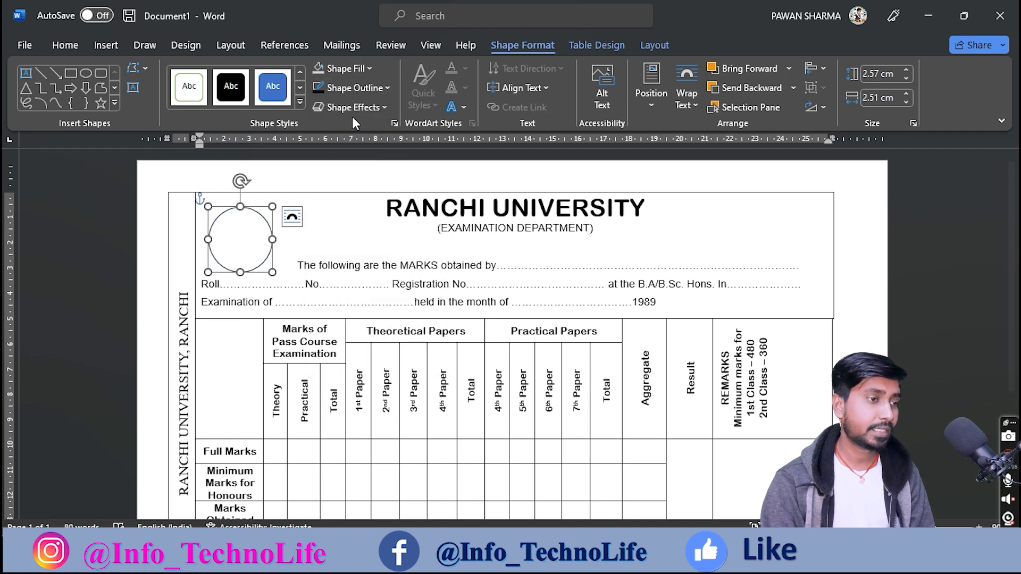
click(353, 92)
mouse_move(367, 297)
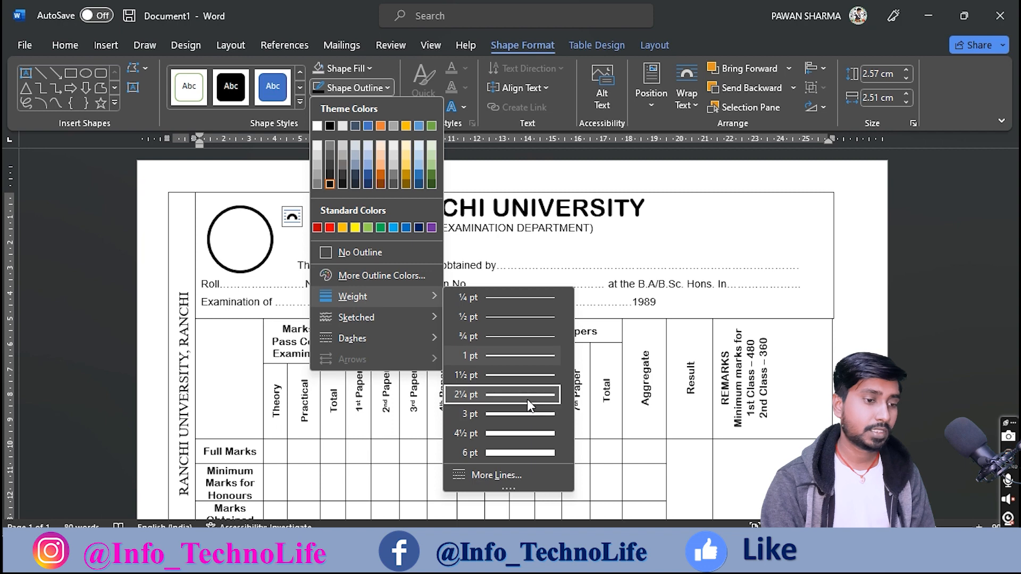
click(518, 395)
click(352, 285)
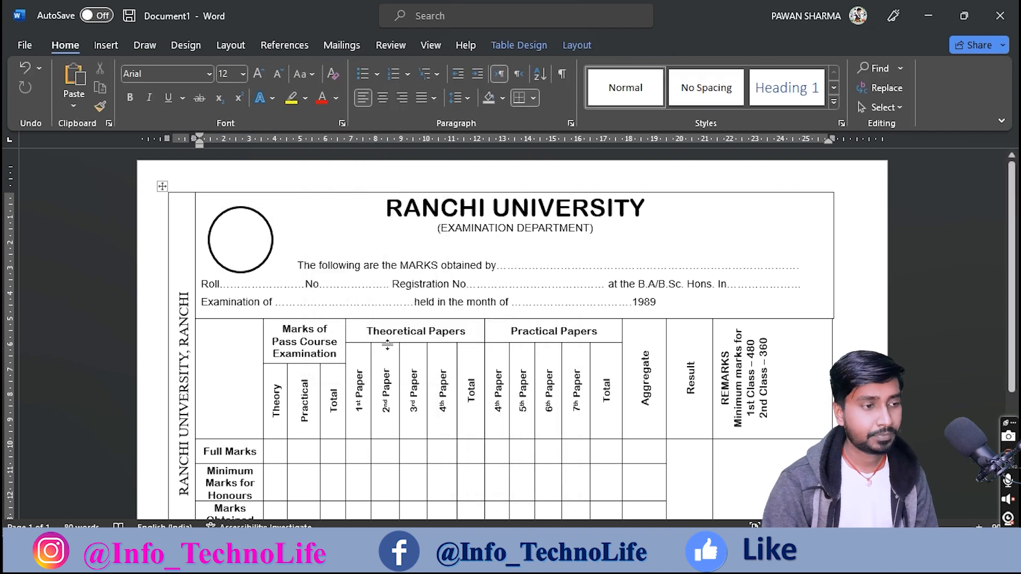
Step: Add 'Insert Logo' text inside the circle and colour it red
click(250, 271)
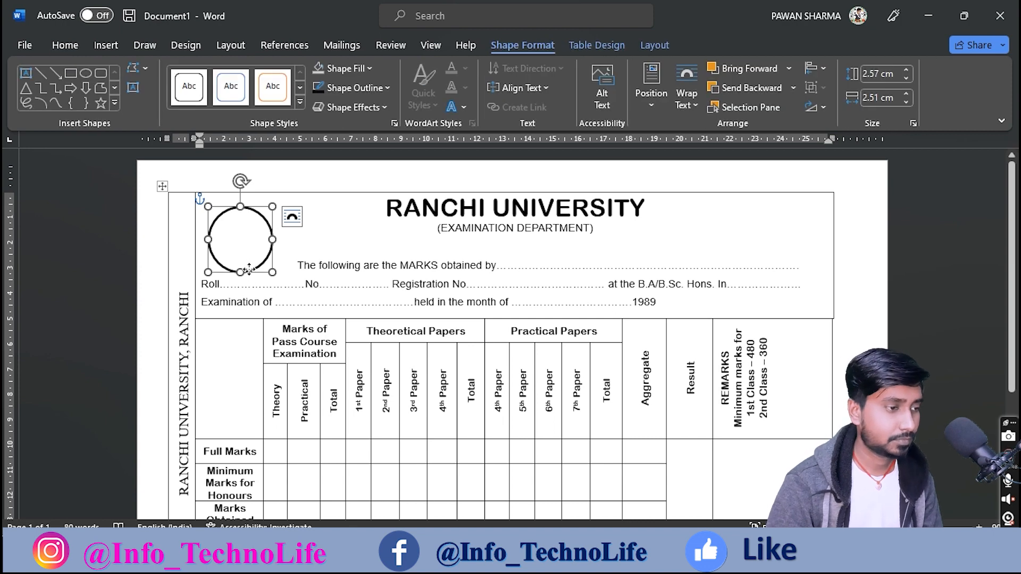
right_click(250, 272)
key(Escape)
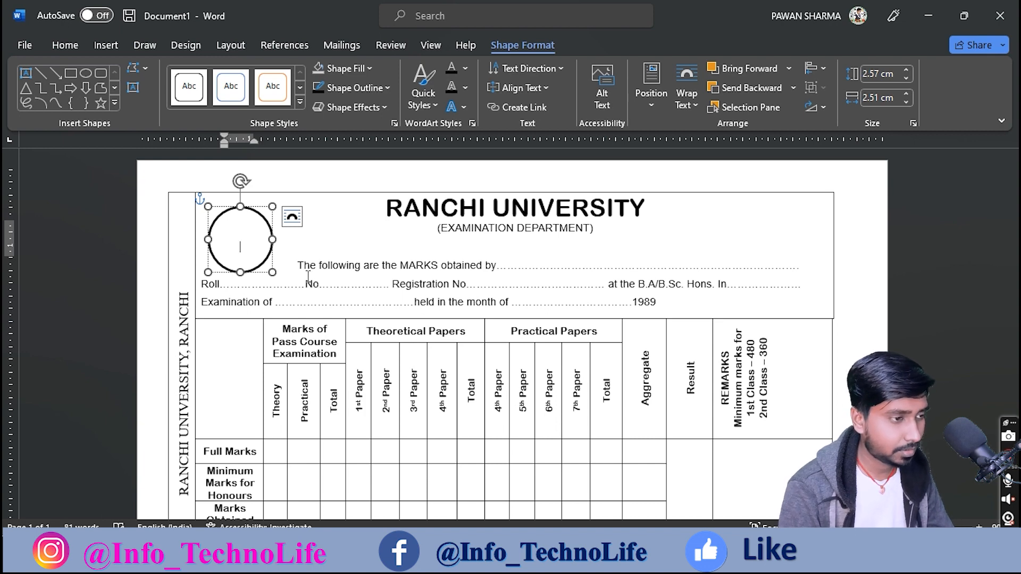
key(ctrl+a)
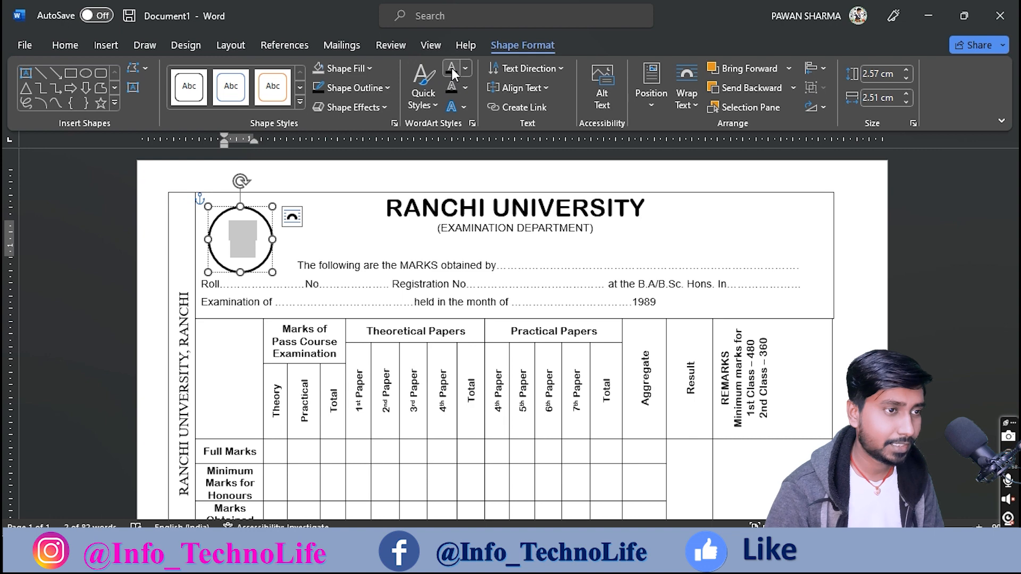
click(465, 69)
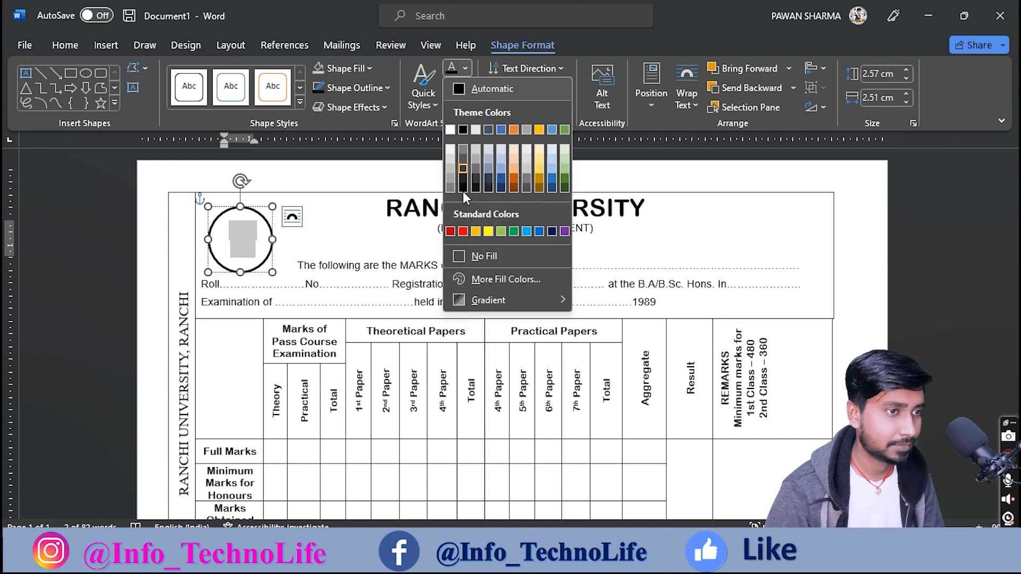
click(464, 232)
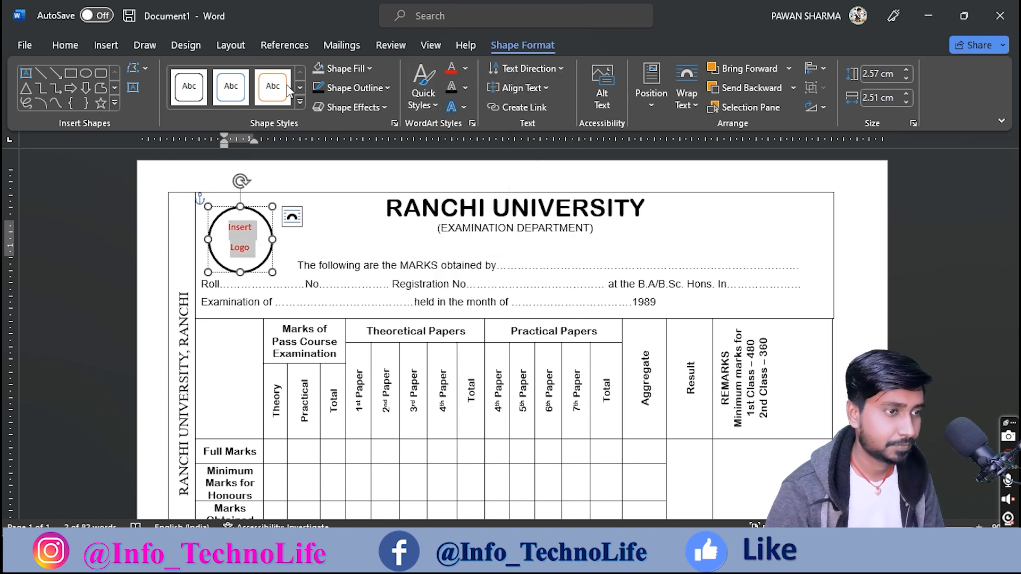
Step: Set the logo text to 1.0 line spacing with no space after, and enlarge it to 14 pt
click(61, 46)
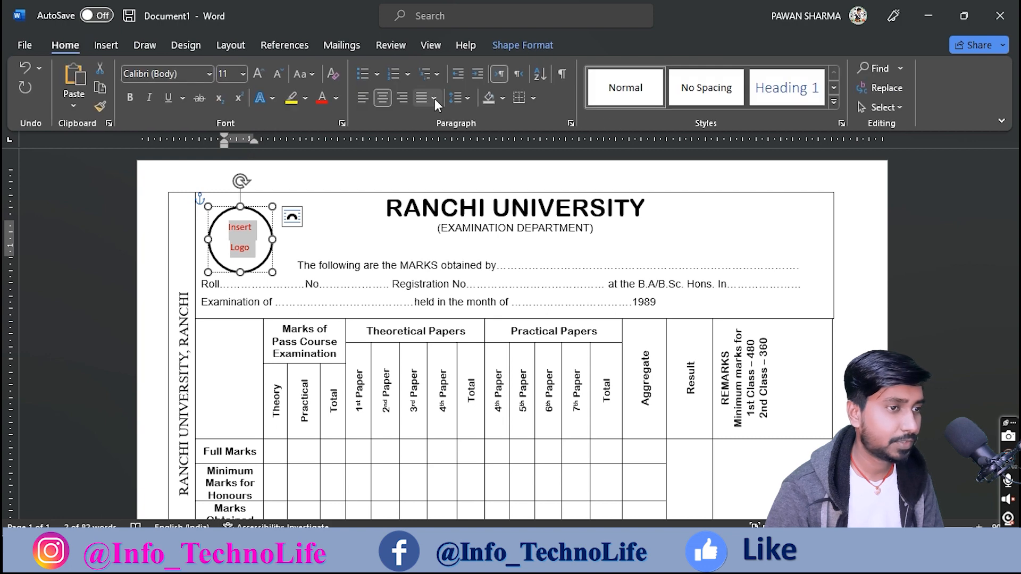
click(461, 98)
click(468, 121)
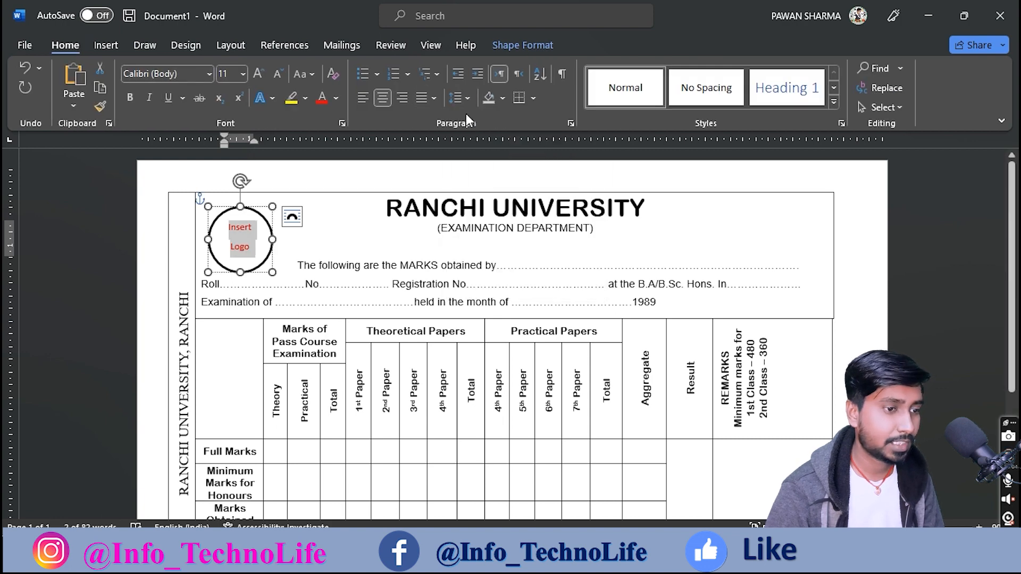
click(457, 98)
click(481, 285)
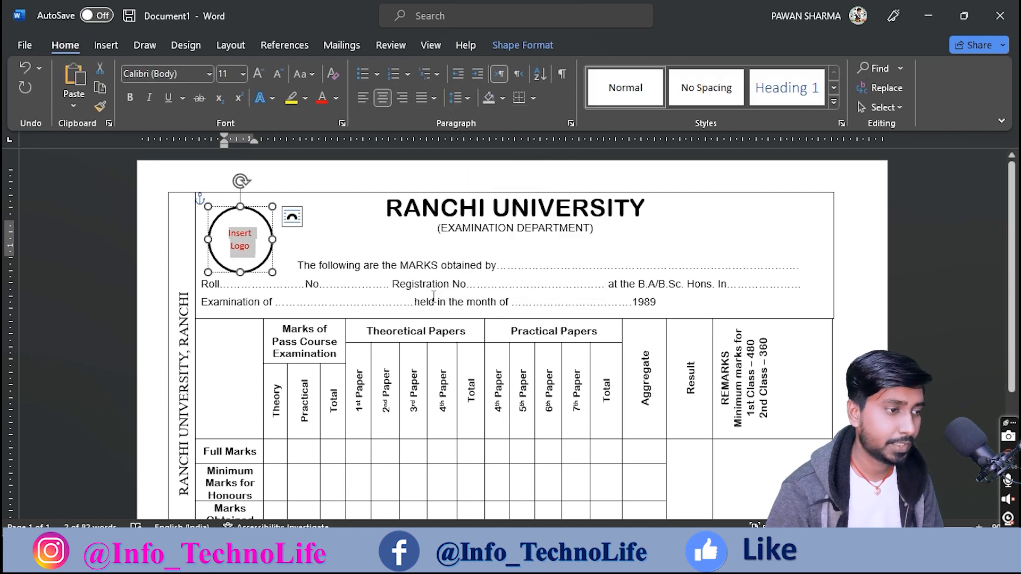
click(257, 73)
click(257, 73)
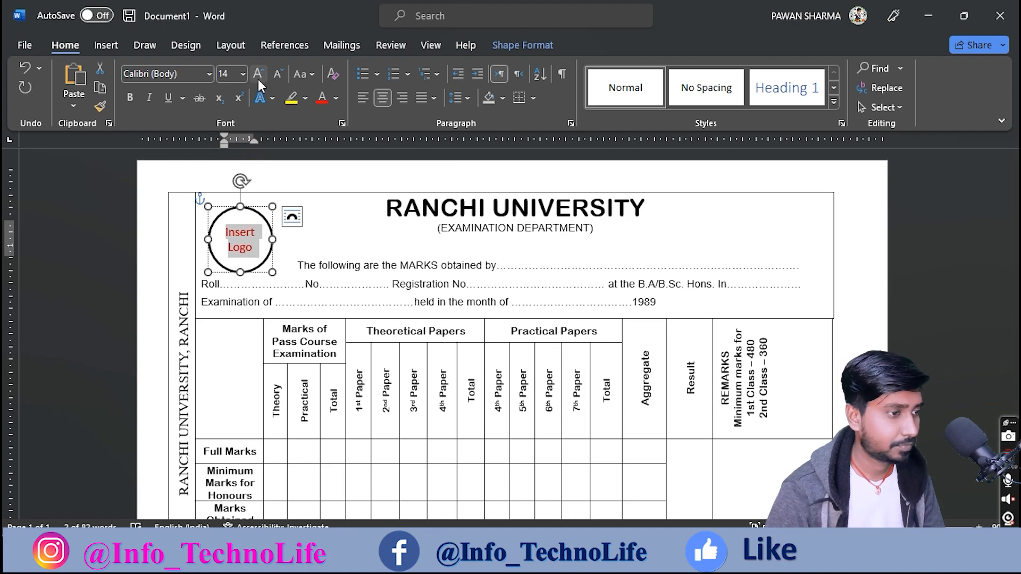
click(256, 245)
scroll(256, 245, up, 4)
scroll(257, 255, up, 3)
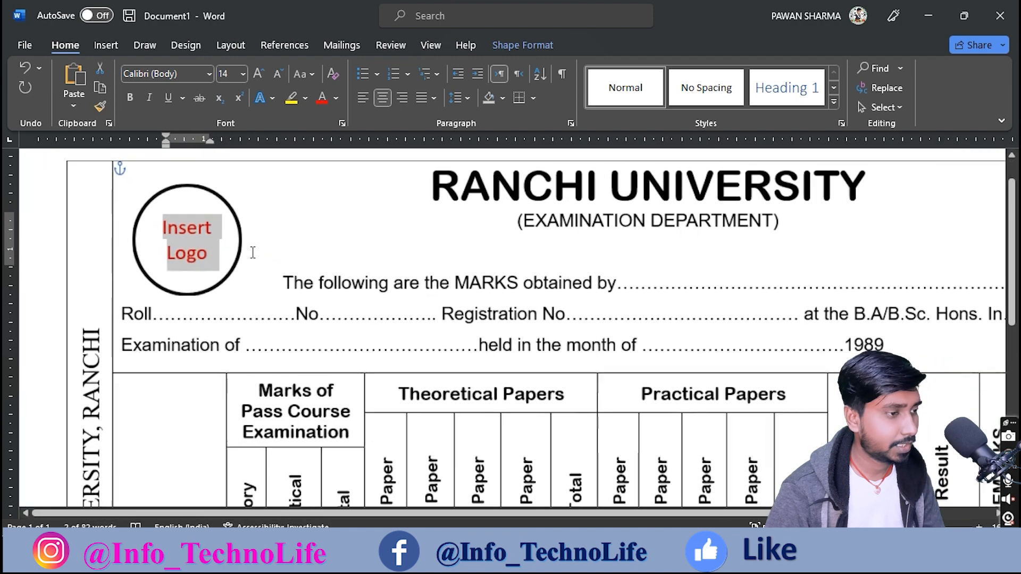
click(213, 261)
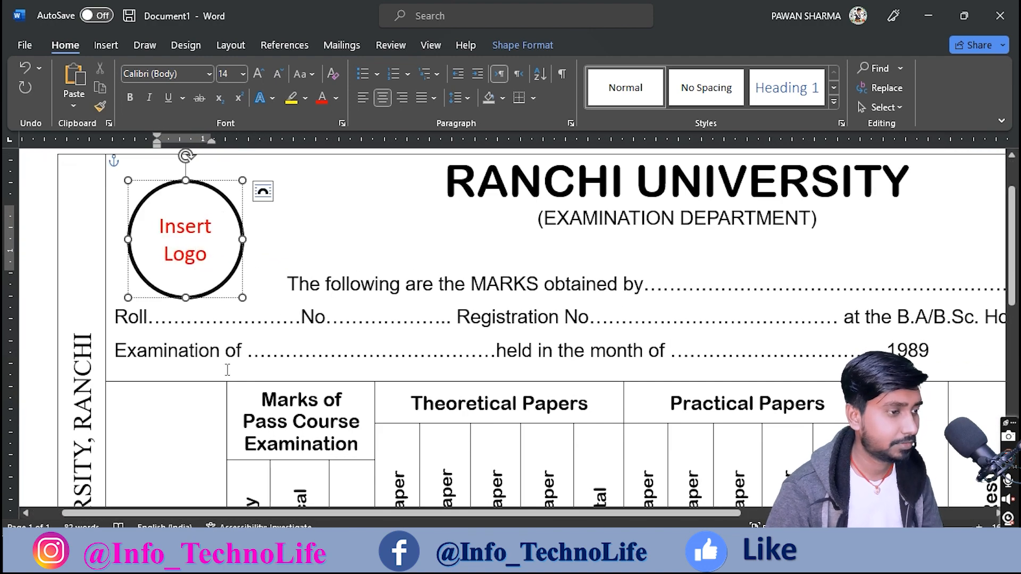
click(227, 371)
Step: Zoom out and back in to review the page, then bring the Paint reference scan forward
scroll(203, 264, down, 8)
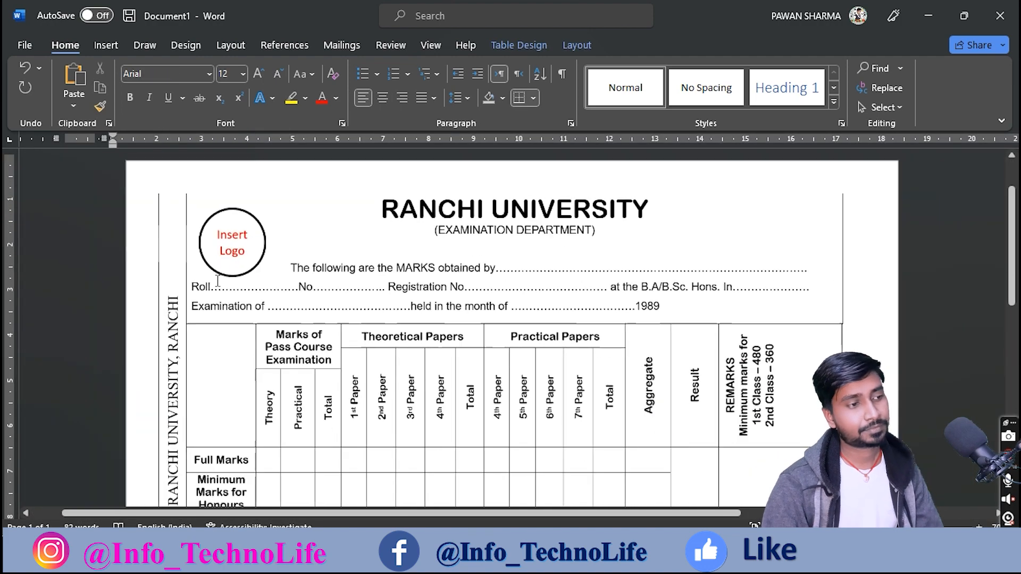
scroll(303, 298, up, 5)
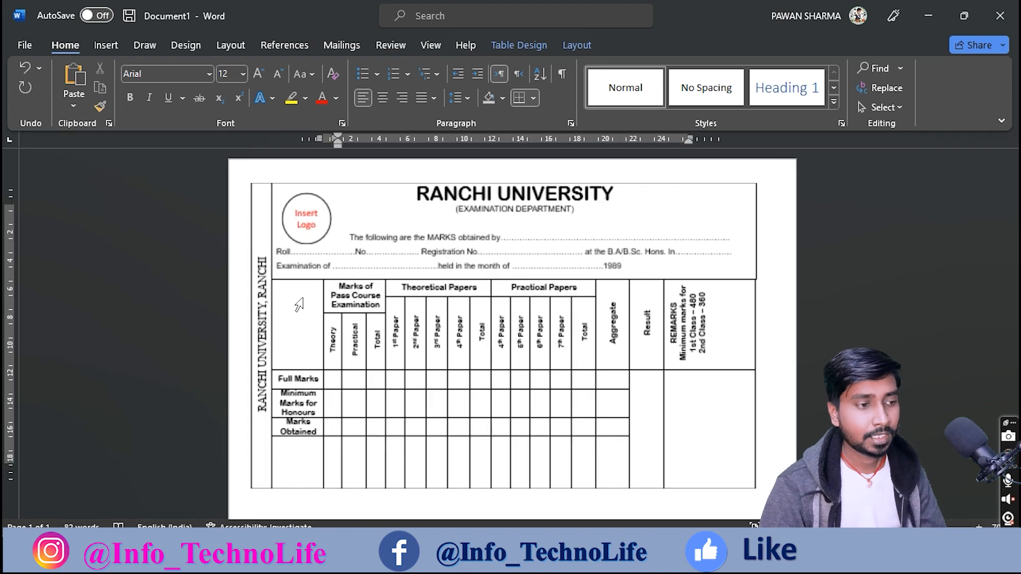
scroll(304, 298, down, 2)
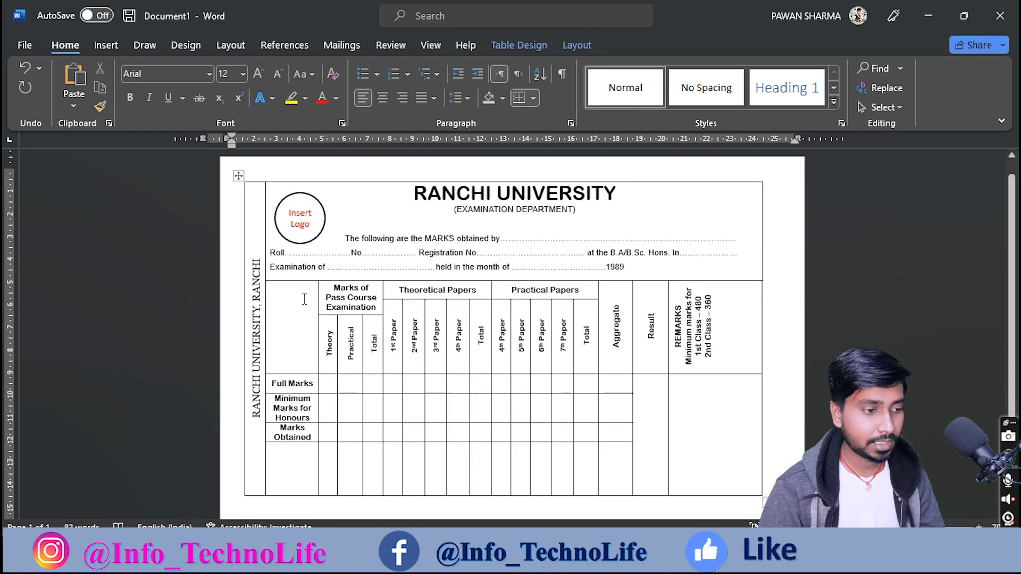
scroll(303, 298, up, 2)
scroll(303, 298, up, 1)
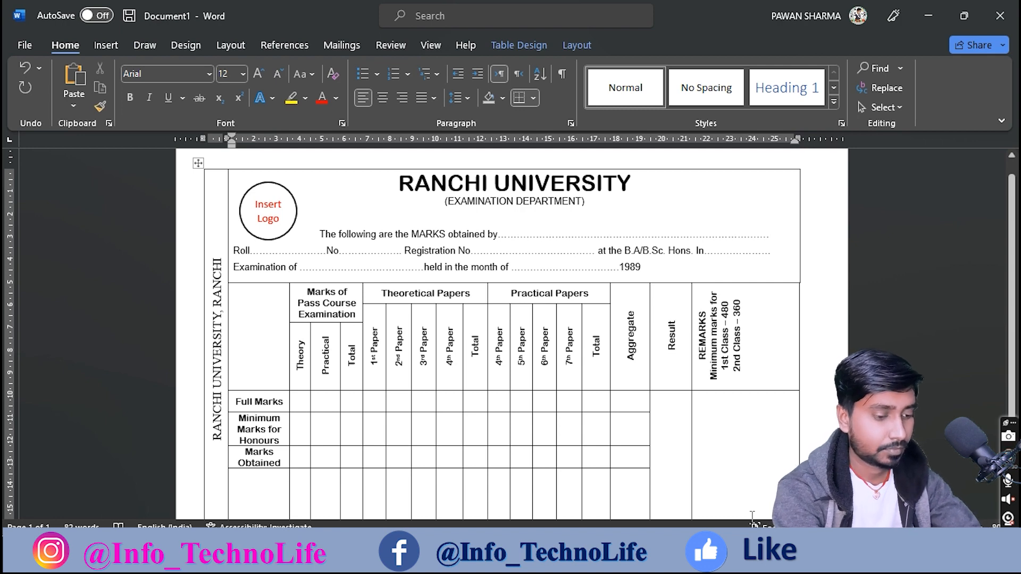
key(alt+Tab)
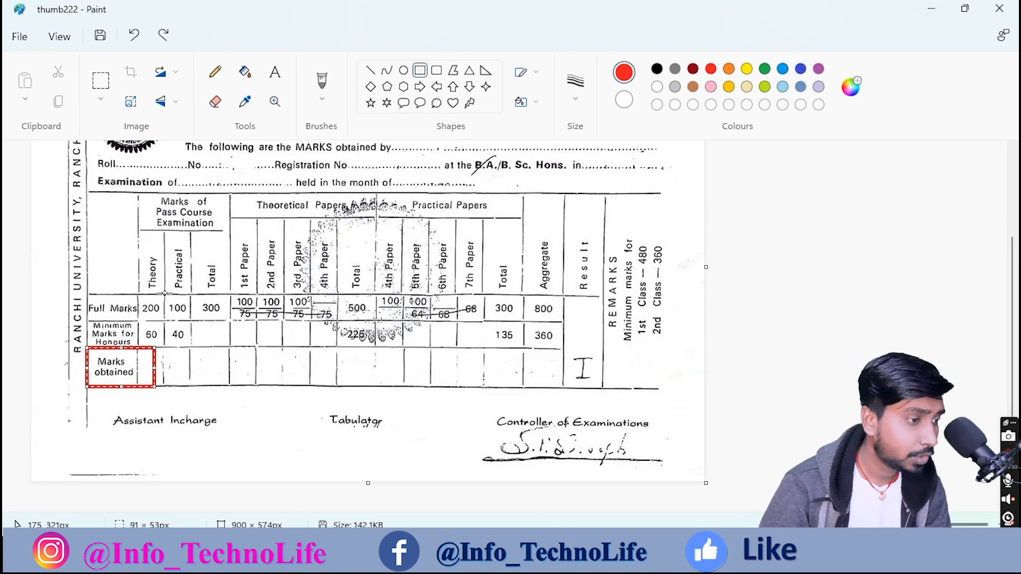
Step: Outline the Full Marks values 200, 100 and 300 with red boxes on the reference scan
ctrl+scroll(202, 300, up, 3)
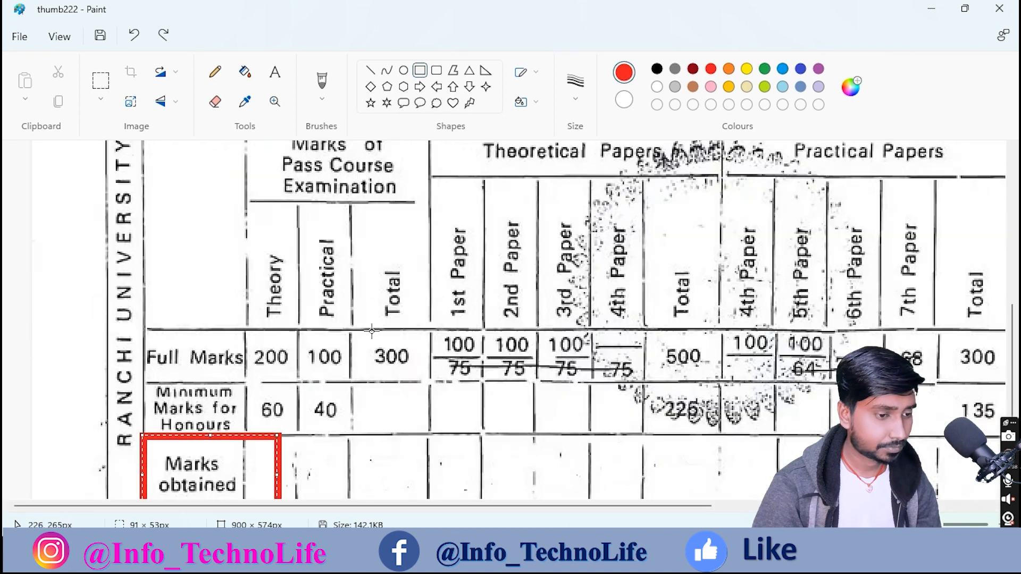
drag(246, 231, 291, 291)
drag(305, 227, 354, 287)
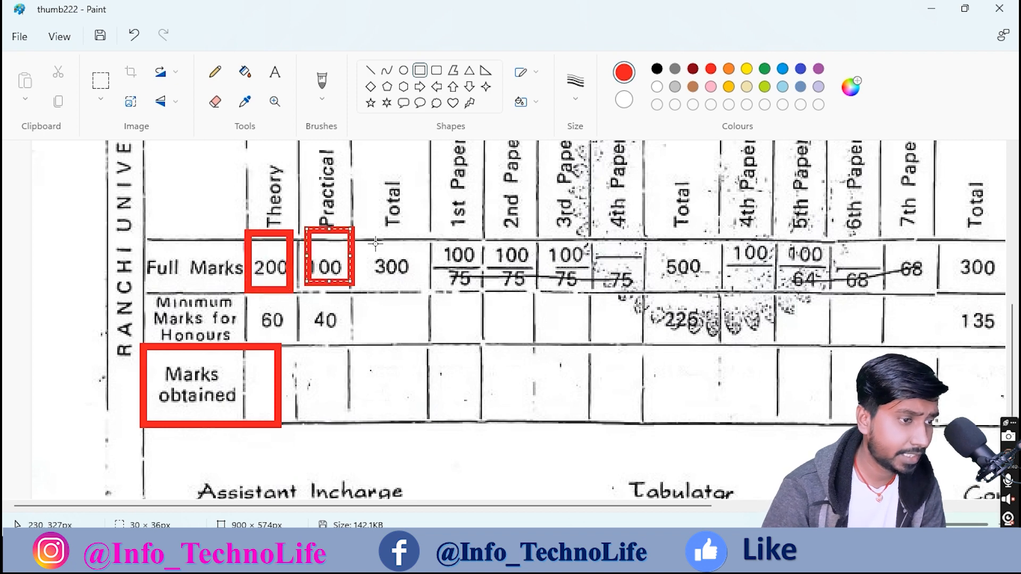
drag(374, 243, 415, 291)
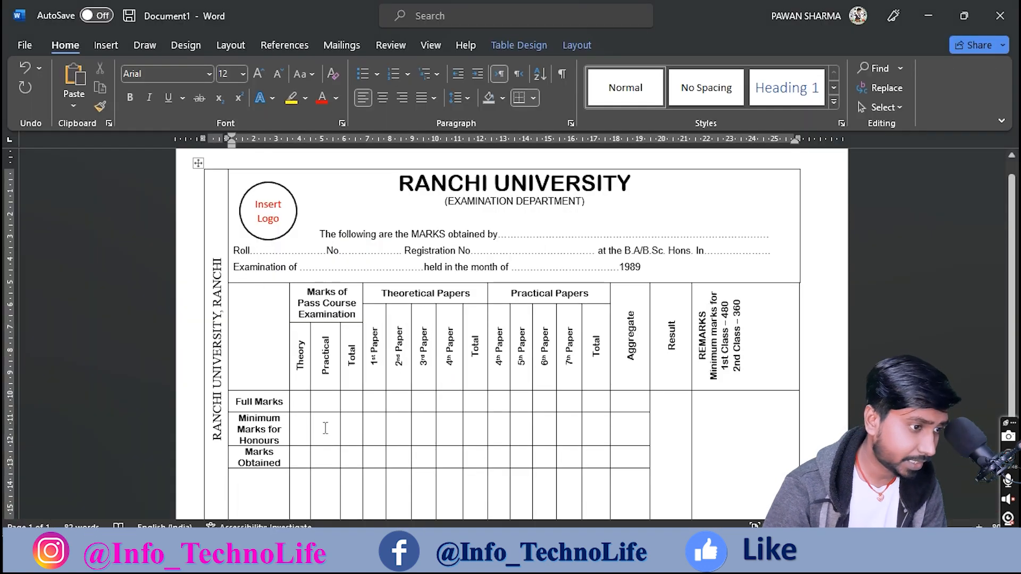
Step: Place the caret in Word's Full Marks row, then undo the 300 box on the scan
ctrl+scroll(309, 405, up, 5)
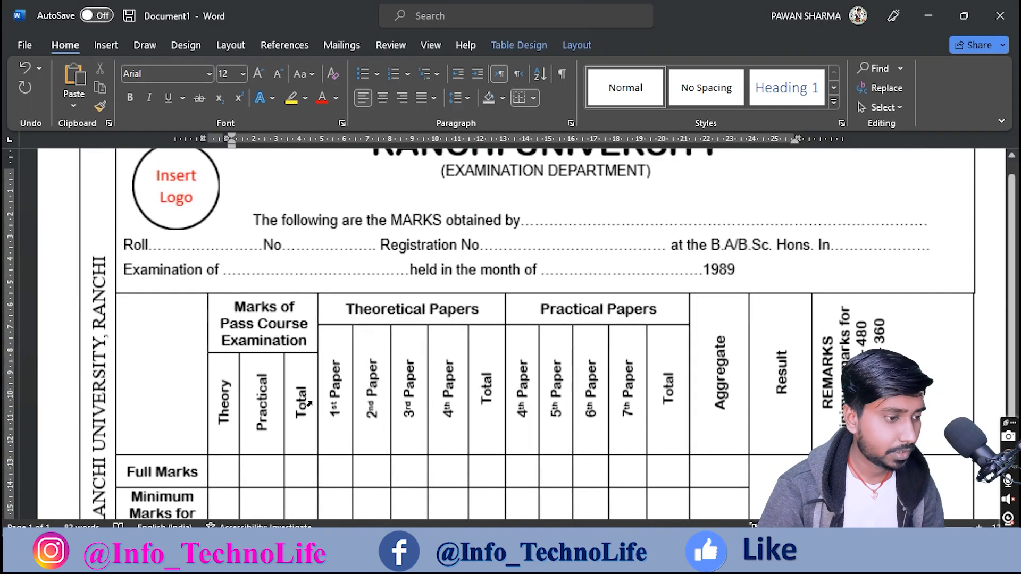
scroll(317, 402, down, 6)
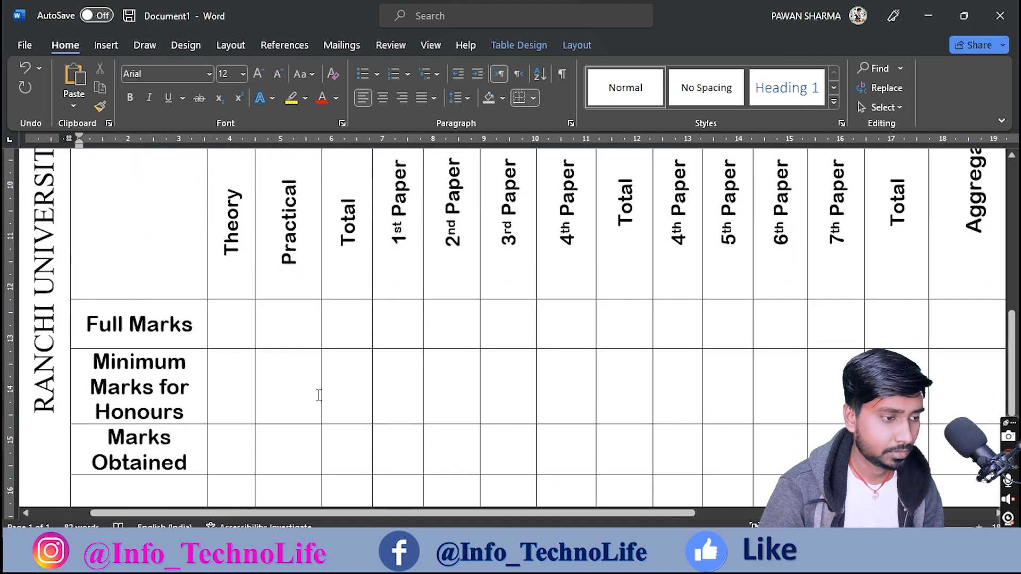
click(232, 196)
key(alt+Tab)
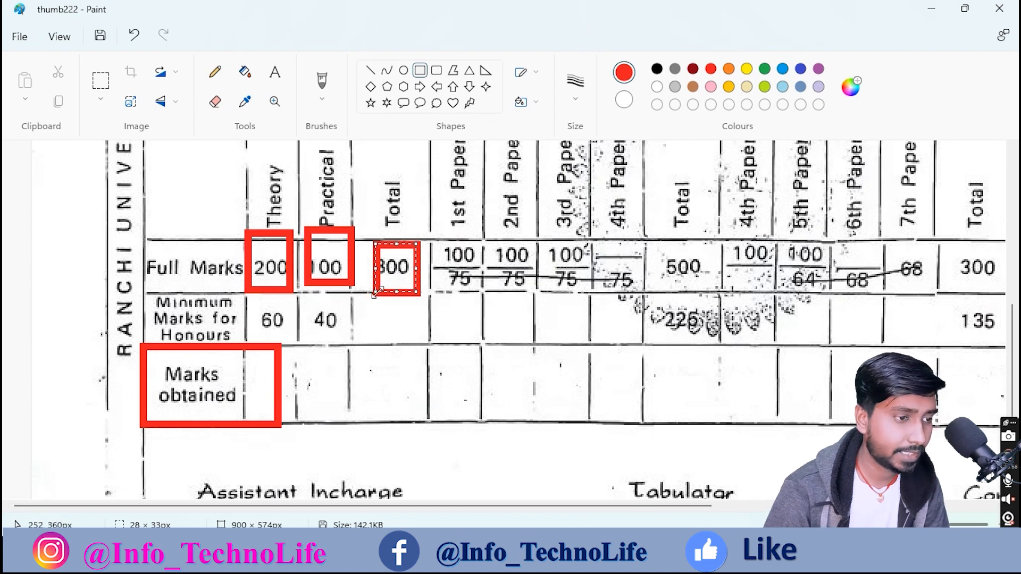
key(ctrl+z)
Step: Redraw the 300 box on the scan and enter 200 and 100 in the Full Marks row
drag(368, 241, 415, 295)
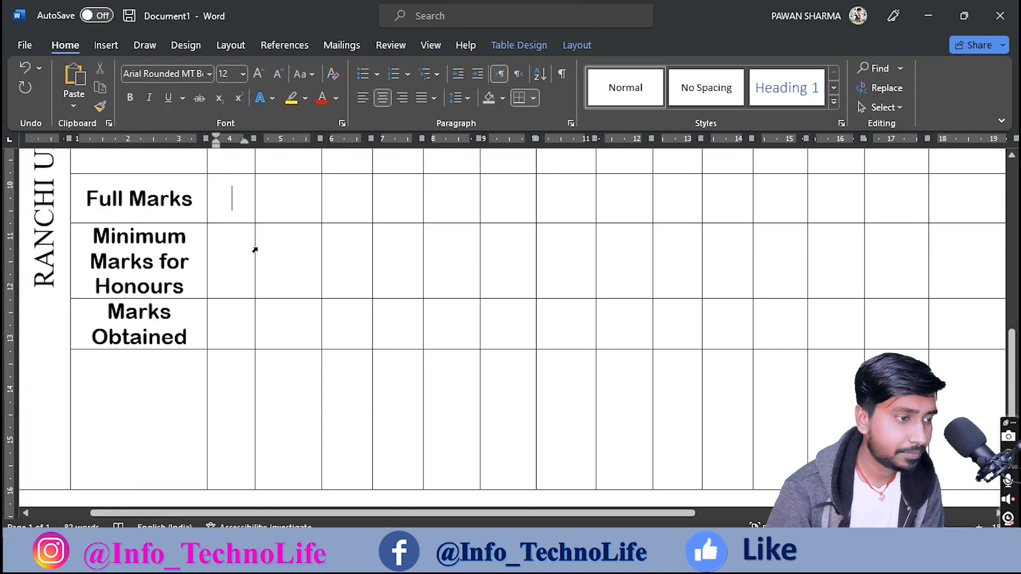
text(200)
click(288, 193)
text(100)
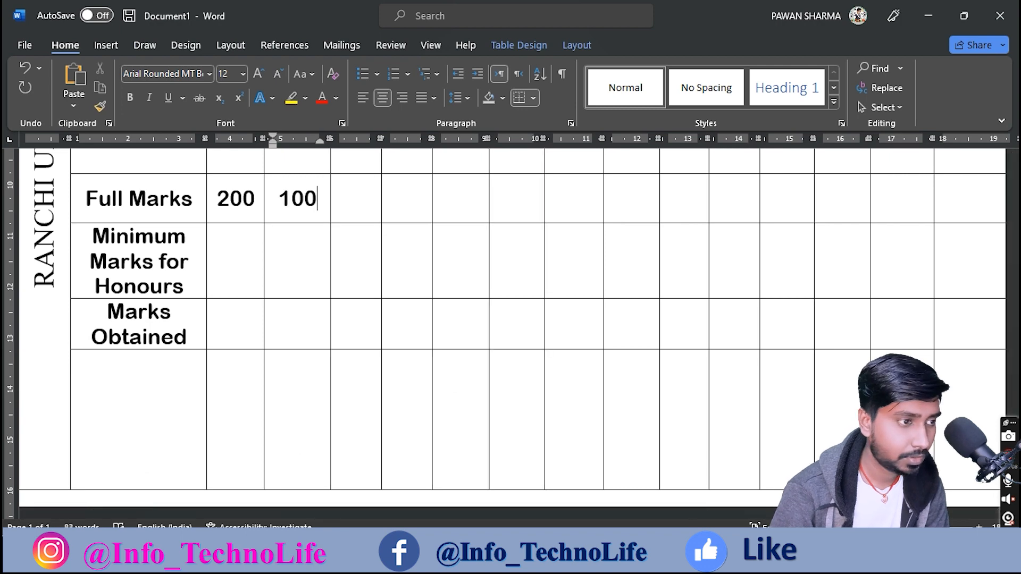
Step: Widen the Total column and enter 300 in its Full Marks cell
scroll(332, 183, up, 3)
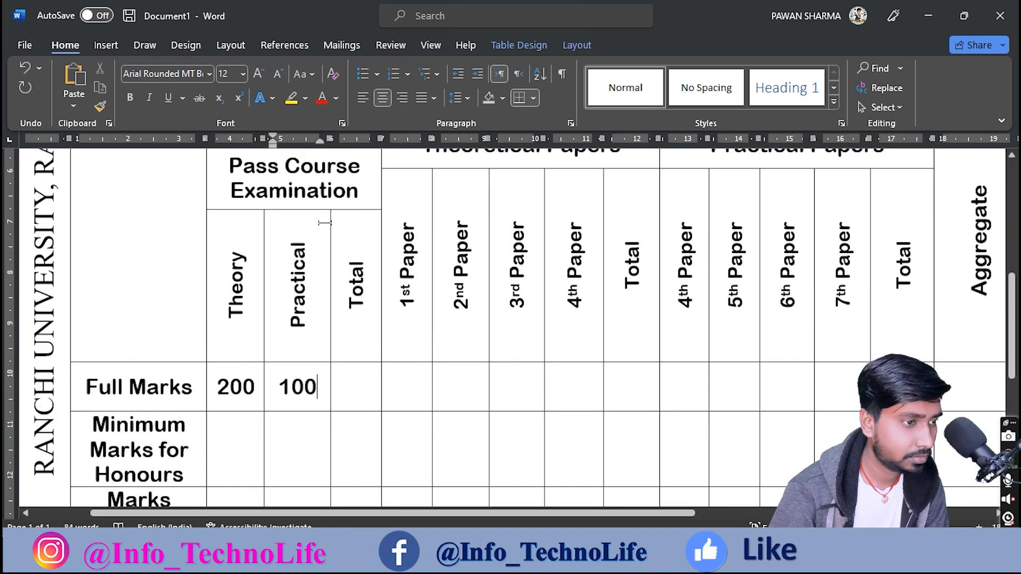
drag(328, 228, 324, 234)
drag(318, 139, 311, 139)
click(360, 388)
text(300)
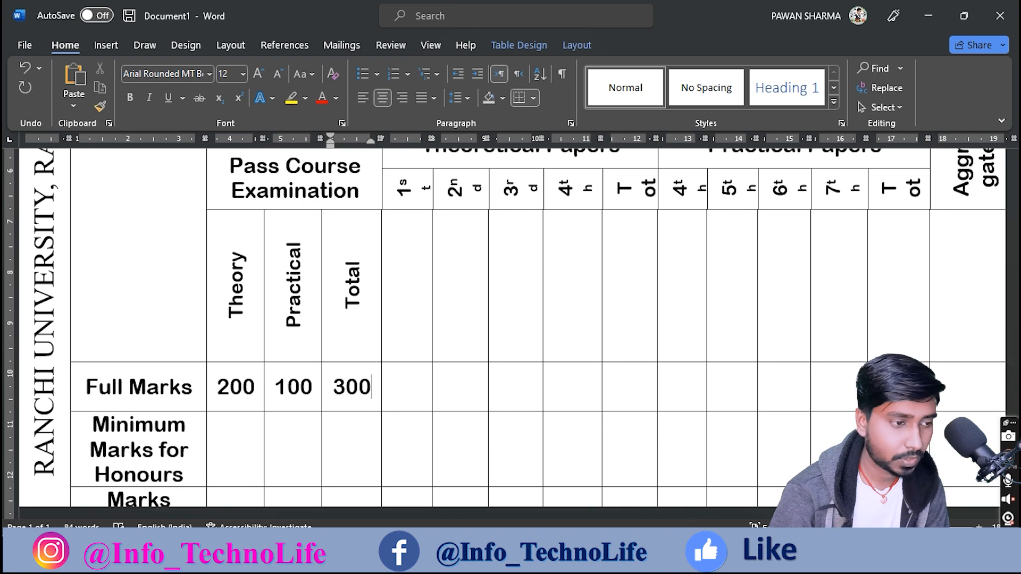
scroll(257, 378, down, 2)
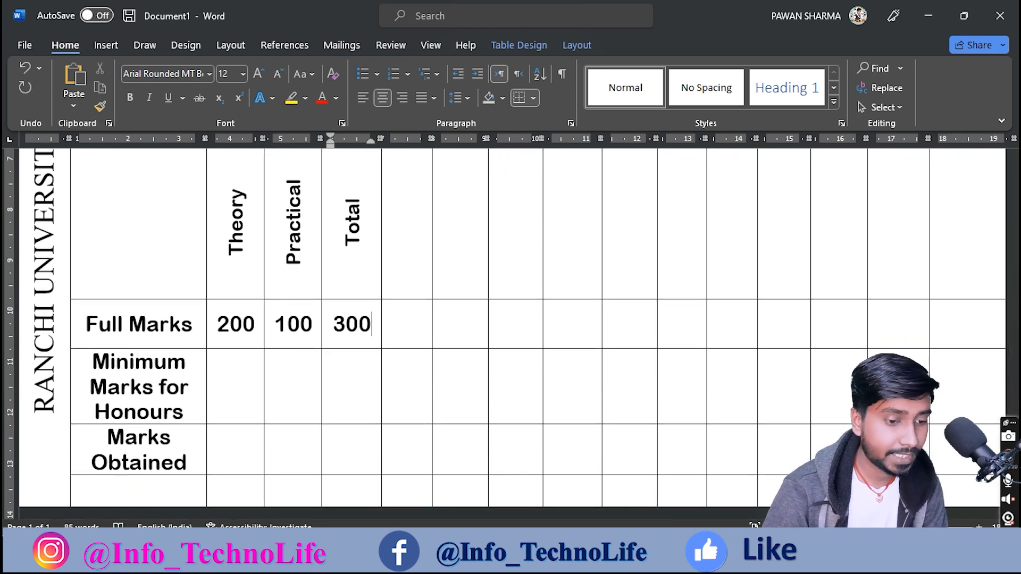
key(alt+Tab)
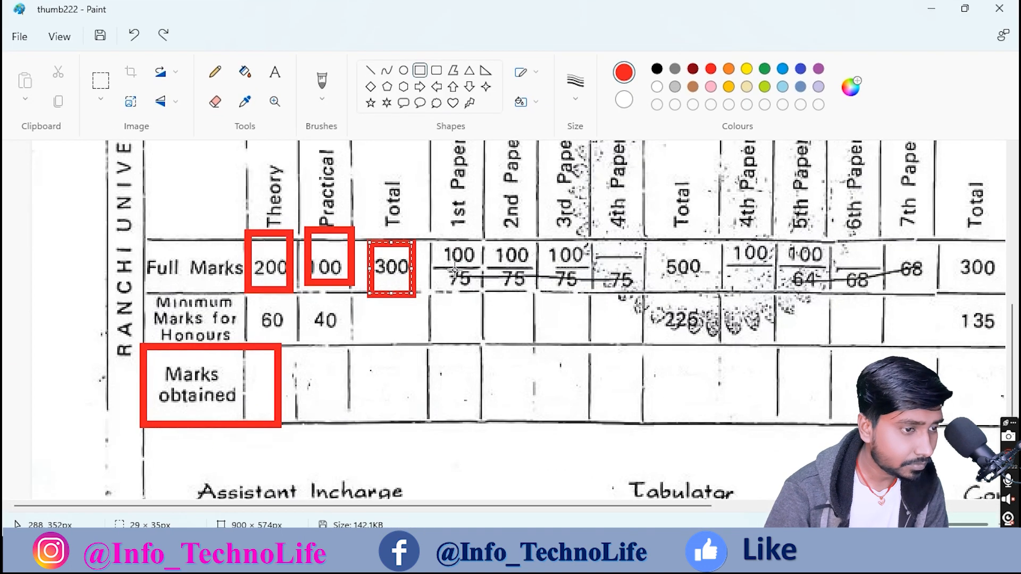
Step: Remove the 300 box and the 1st/2nd Paper marks box from the reference scan
drag(417, 247, 533, 290)
key(ctrl+z)
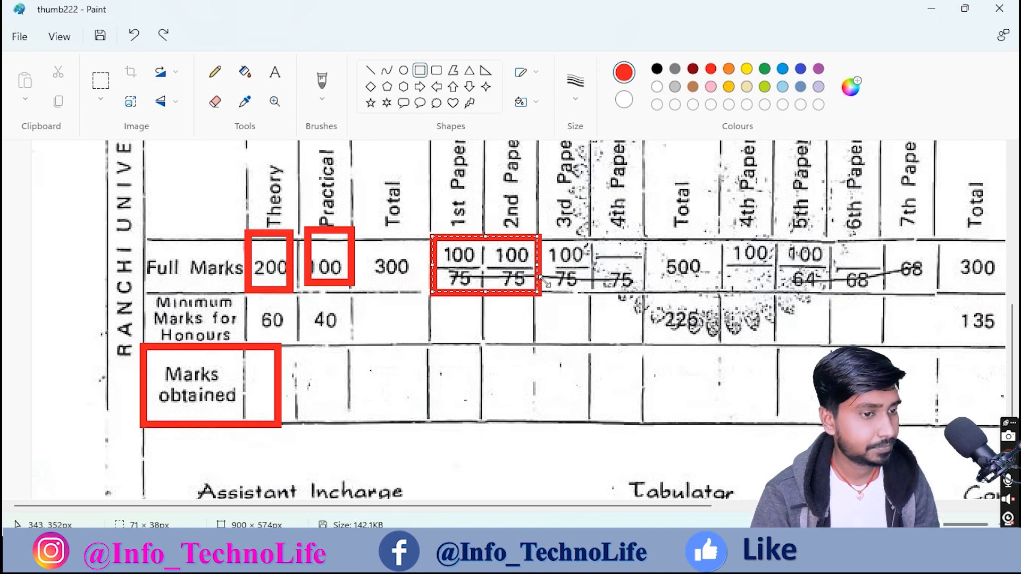
key(ctrl+z)
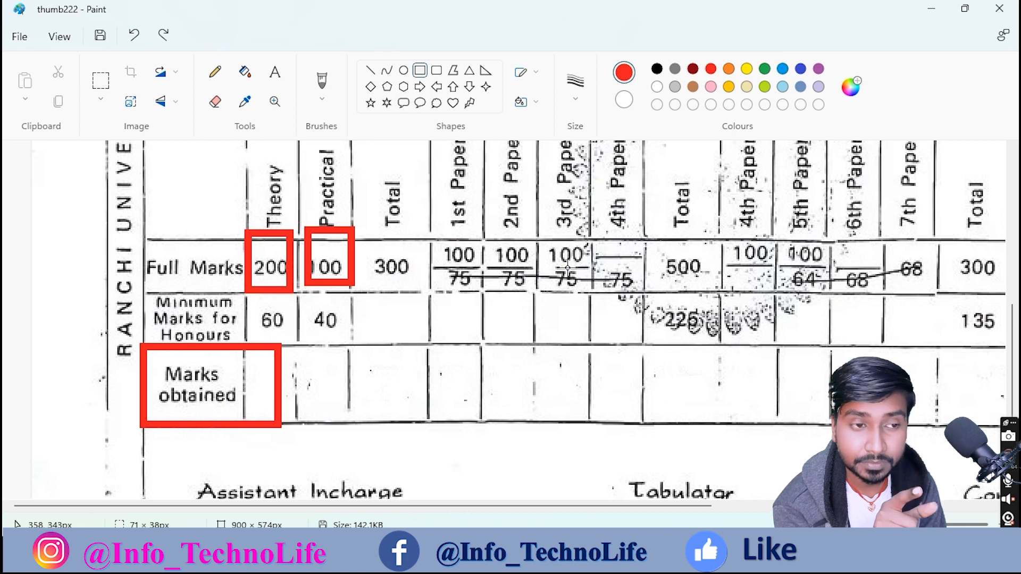
Step: Try splitting the three Full Marks cells after 300 with a Draw Table line
key(alt+Tab)
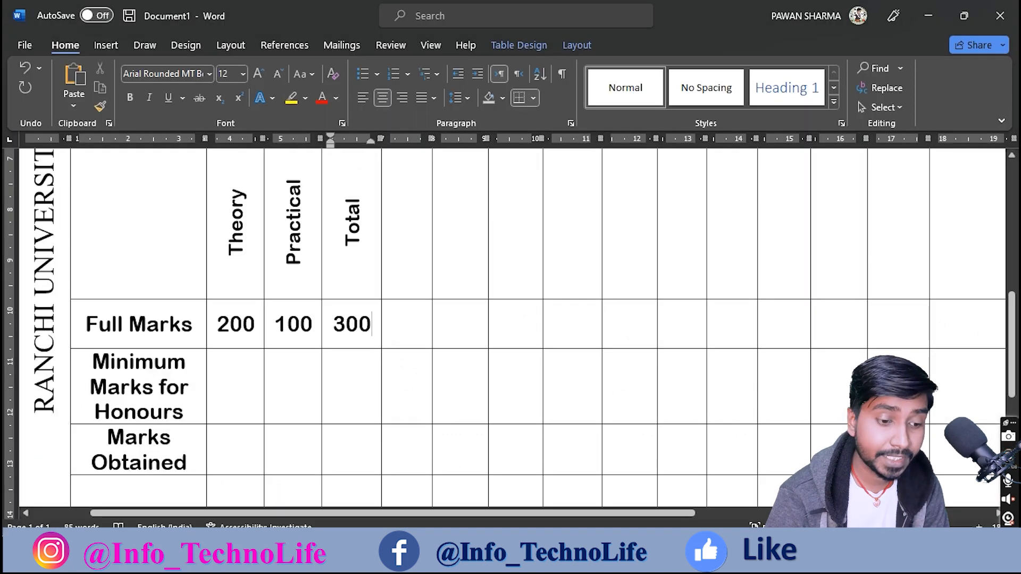
drag(415, 321, 506, 321)
click(440, 331)
drag(399, 327, 509, 327)
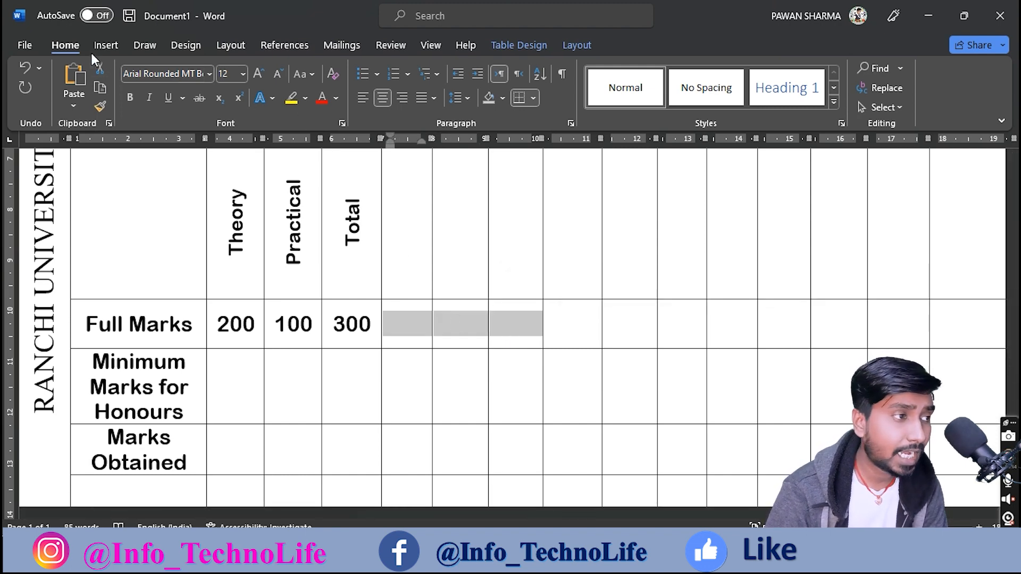
click(575, 44)
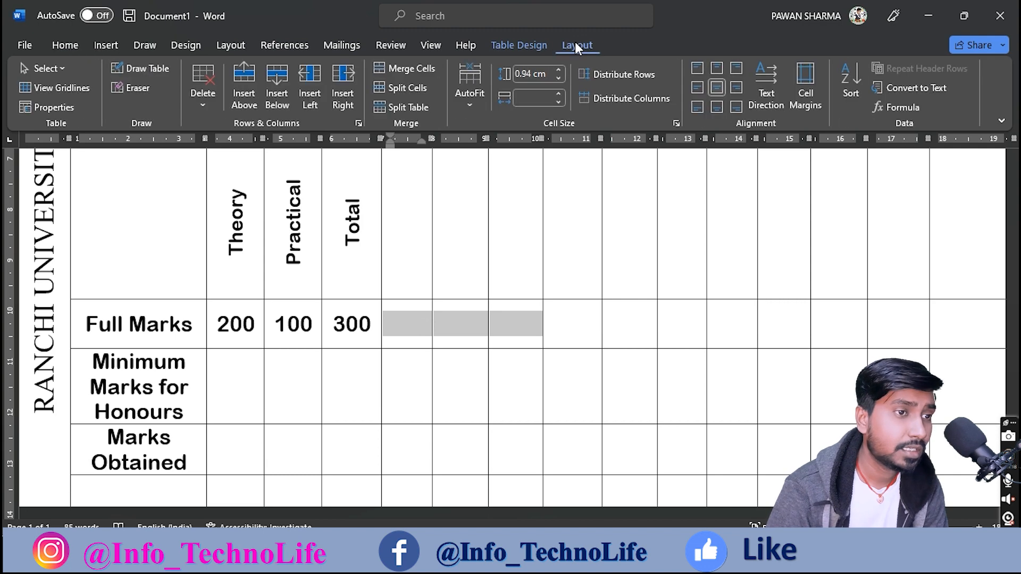
click(128, 71)
drag(387, 315, 512, 317)
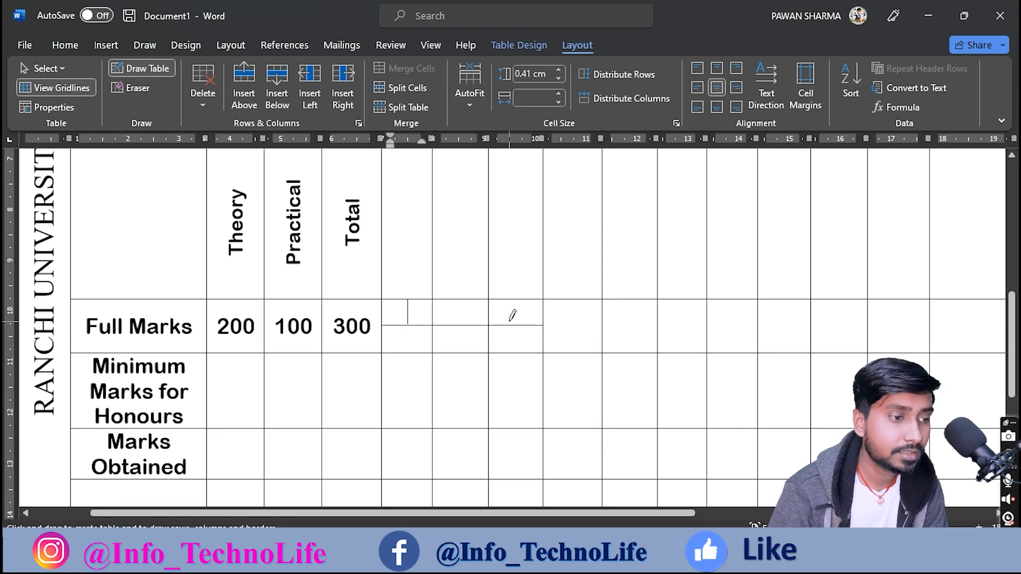
scroll(512, 315, up, 3)
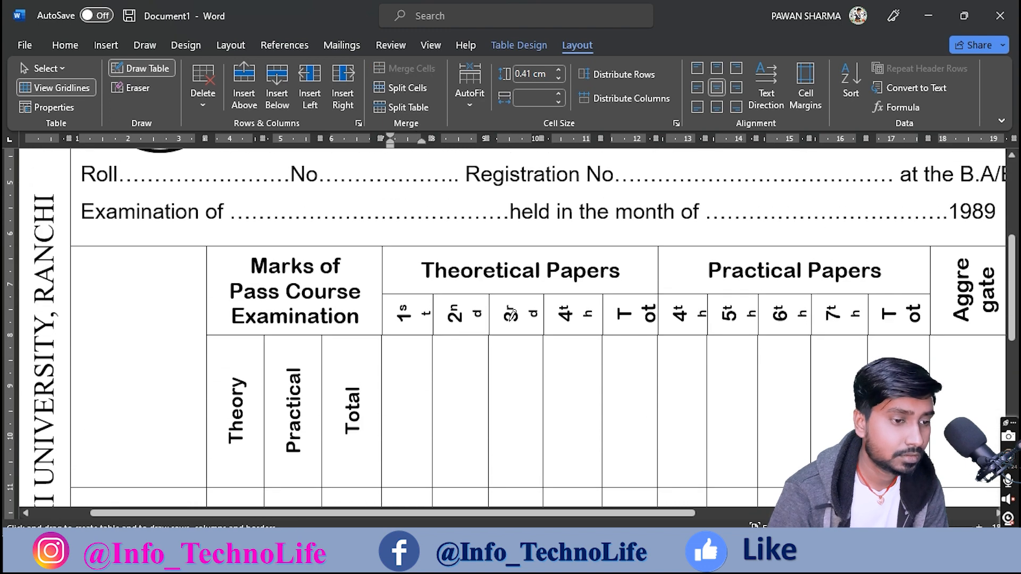
scroll(511, 316, down, 3)
Step: Undo the trial split, retype 300 under Total, and bring back the reference scan
key(ctrl+z)
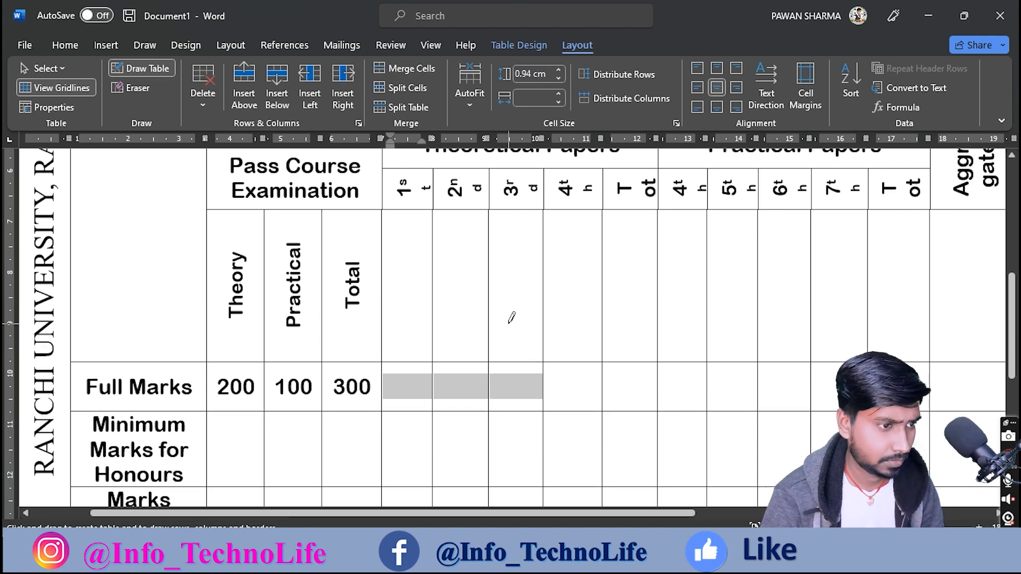
key(ctrl+z)
key(ctrl+z)
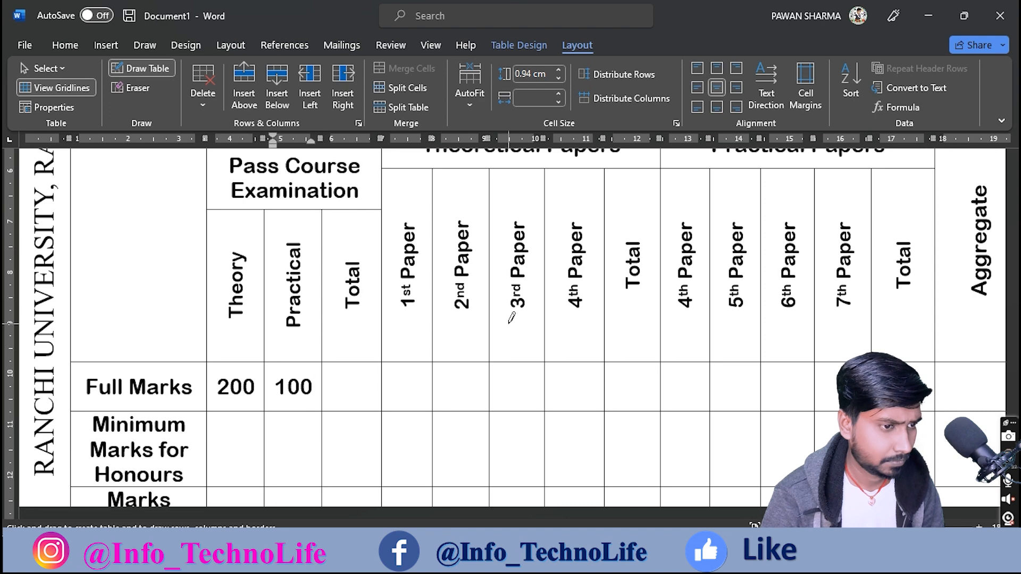
key(Escape)
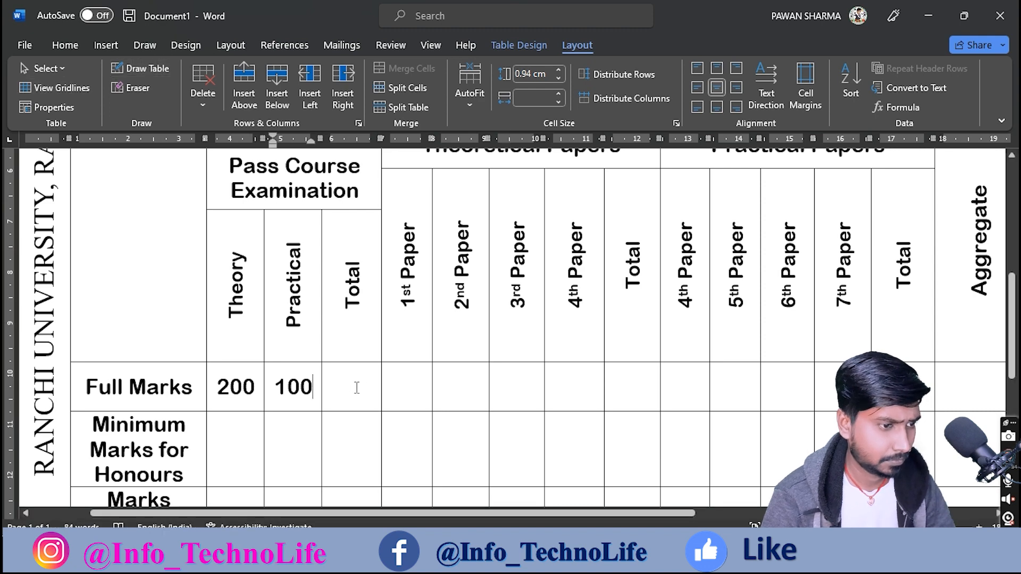
text(300)
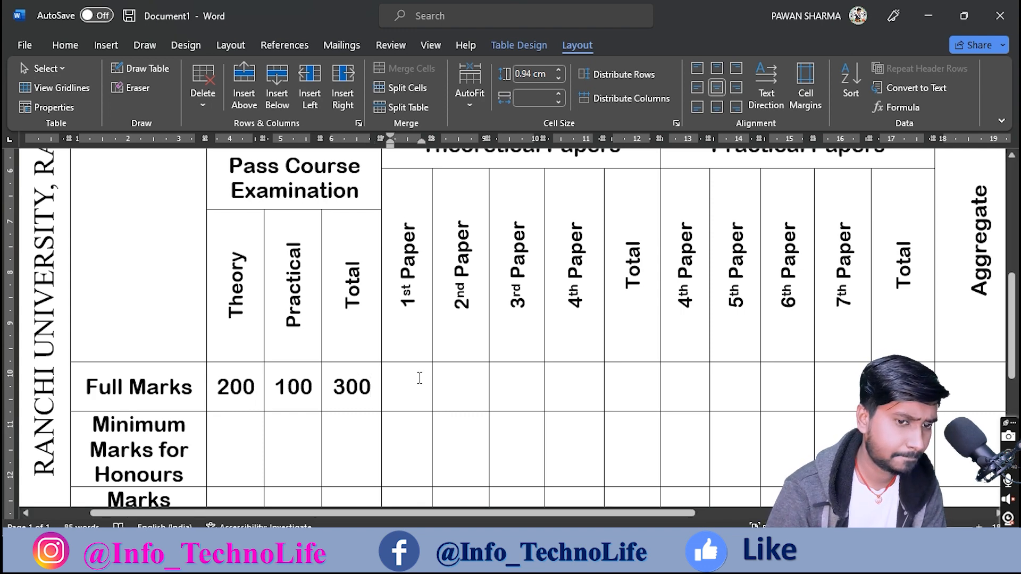
scroll(420, 378, up, 3)
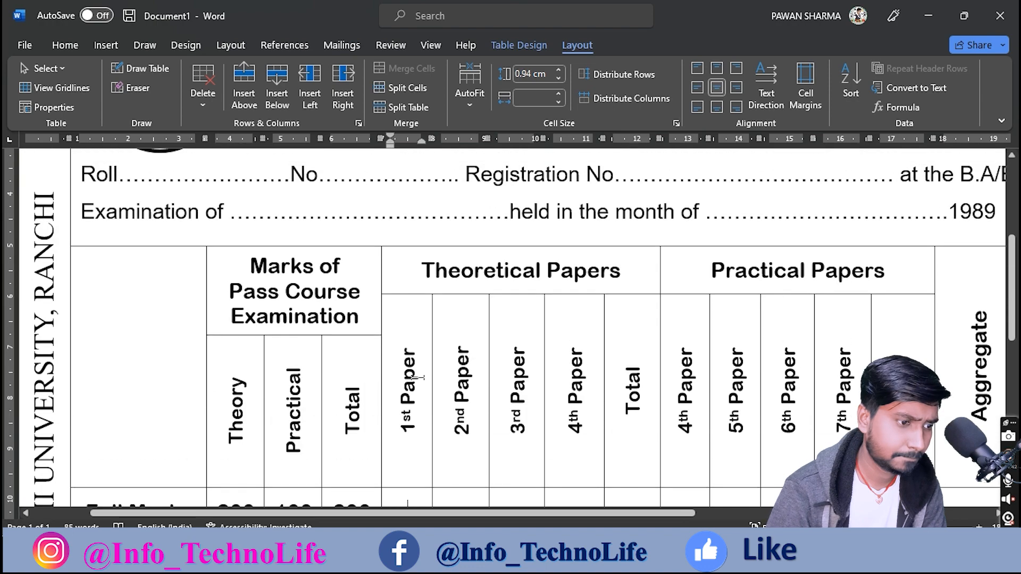
scroll(479, 447, down, 3)
key(alt+Tab)
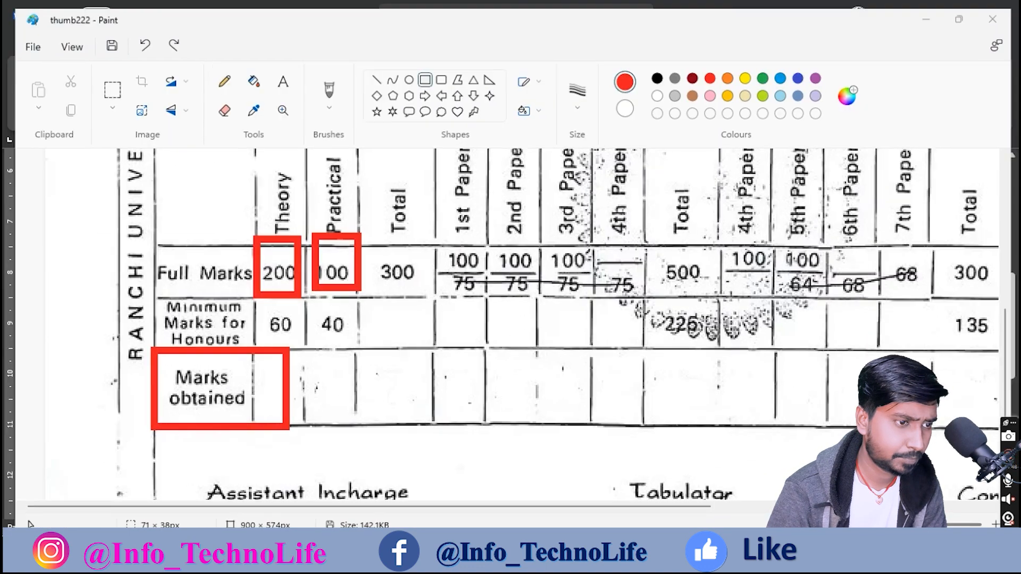
Step: Draw a horizontal line splitting the Full Marks cells under the papers
key(alt+Tab)
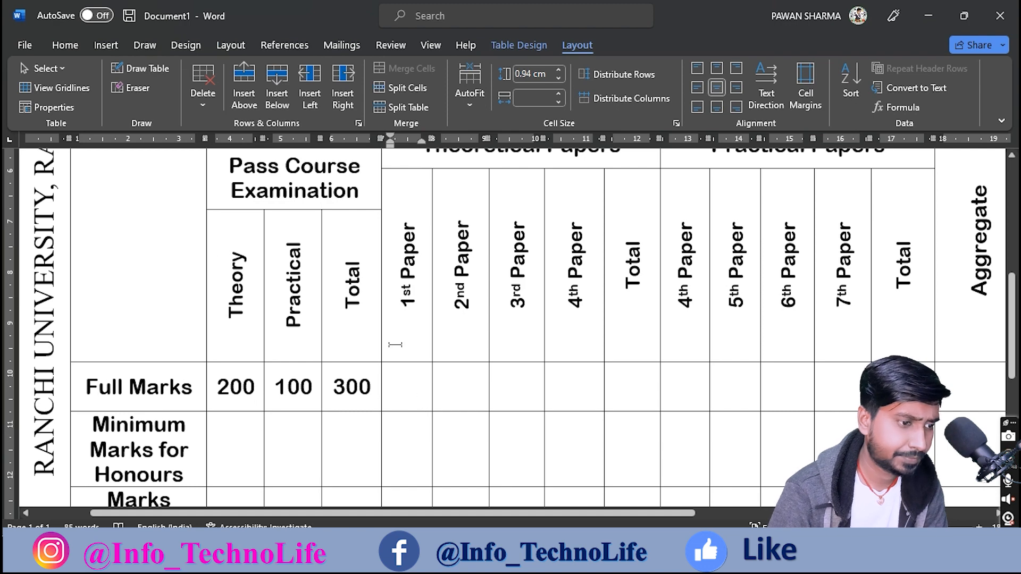
click(152, 71)
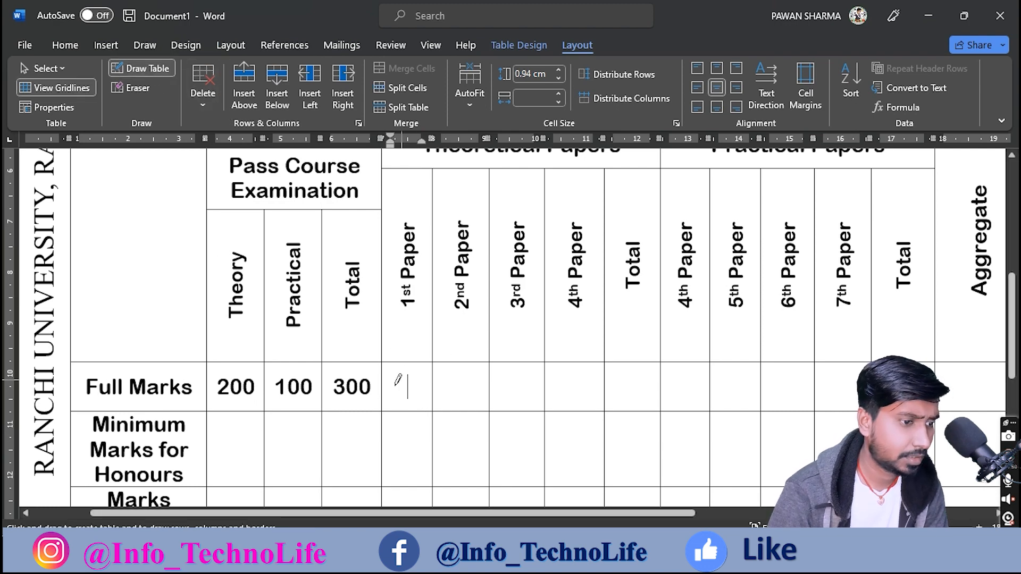
drag(384, 390, 526, 384)
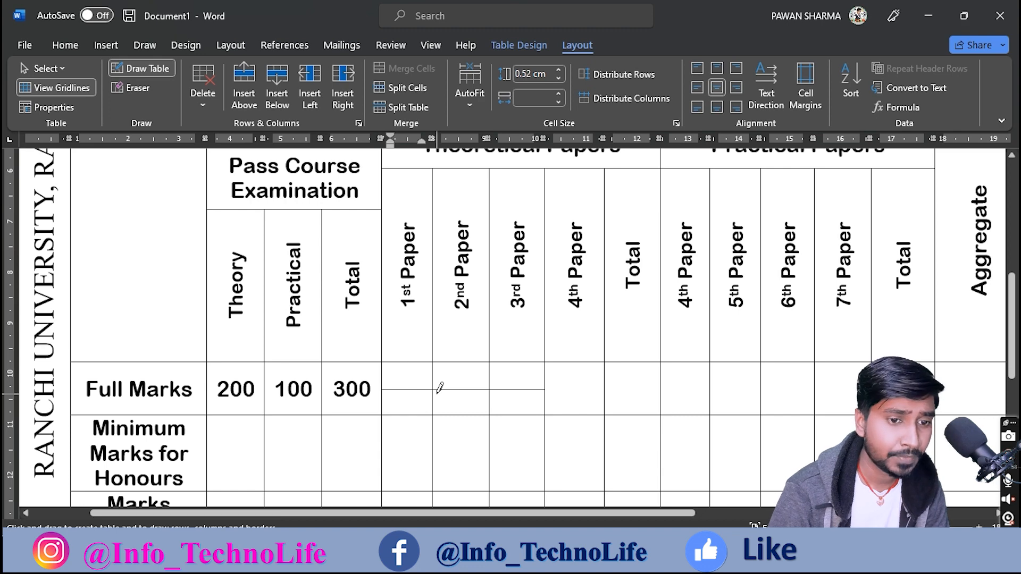
scroll(420, 388, down, 1)
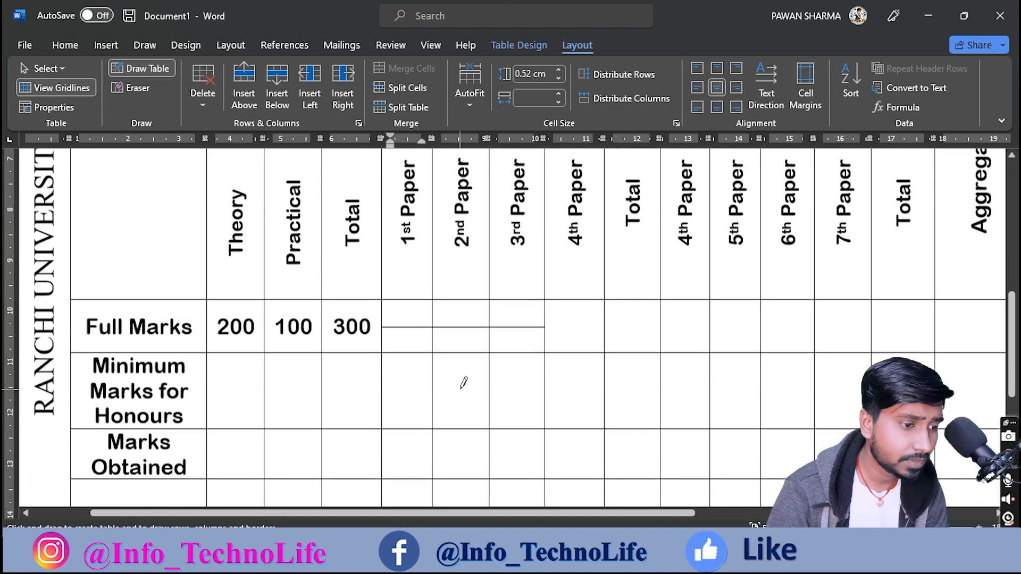
key(alt+Tab)
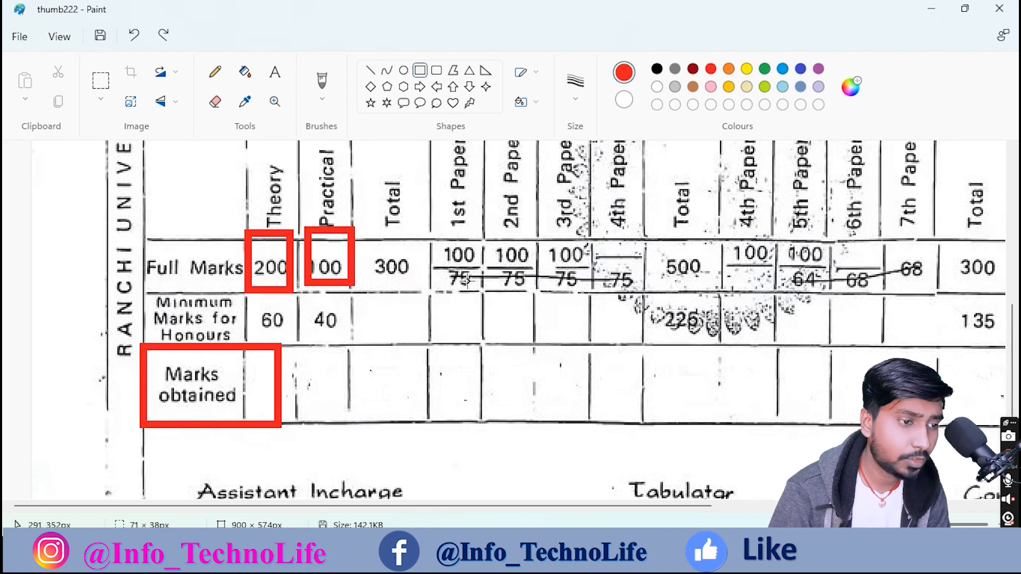
key(alt+Tab)
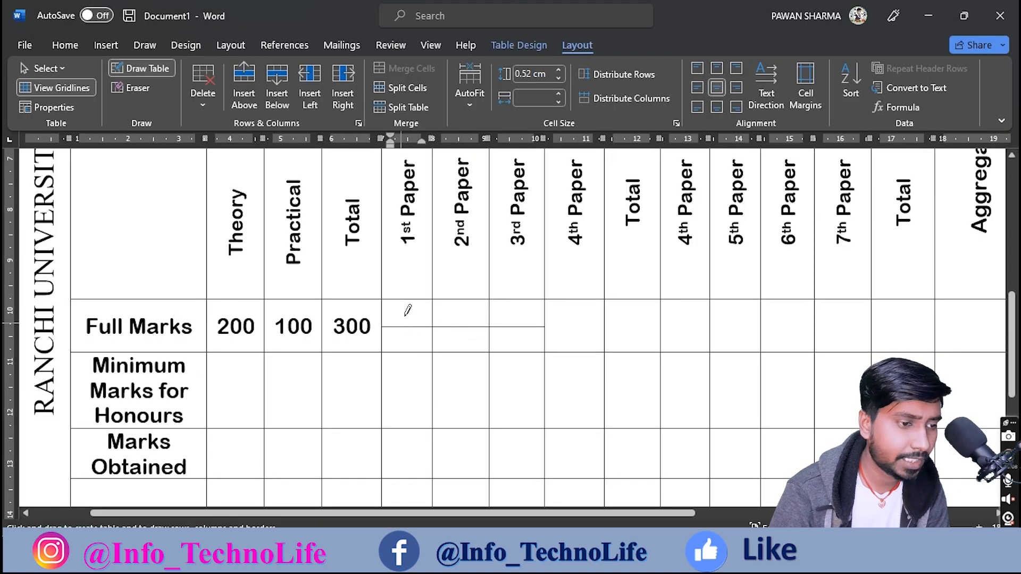
Step: Enter 100 over 75 in the 1st, 2nd and 3rd Paper full-marks cells
text(100 )
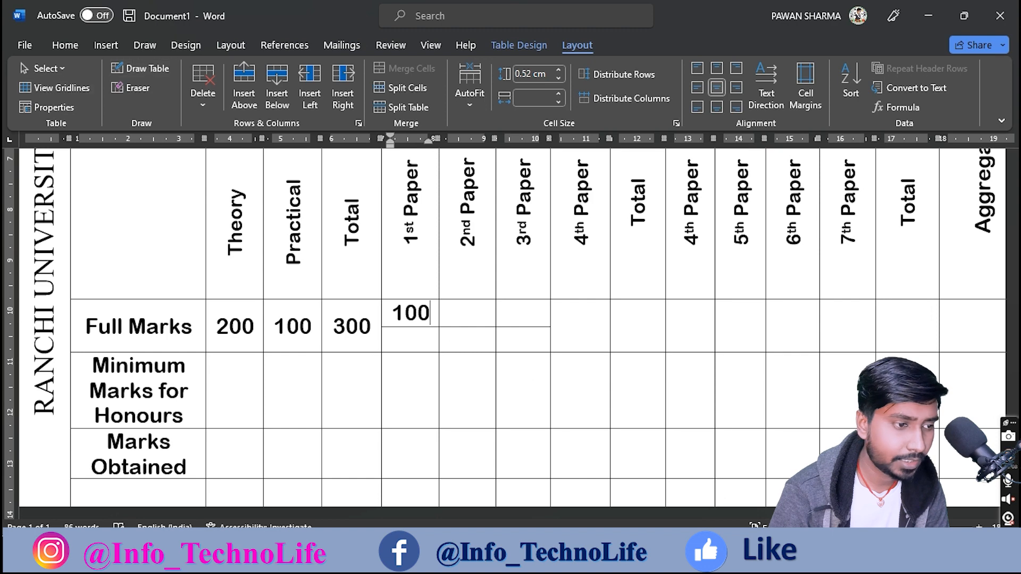
text(75)
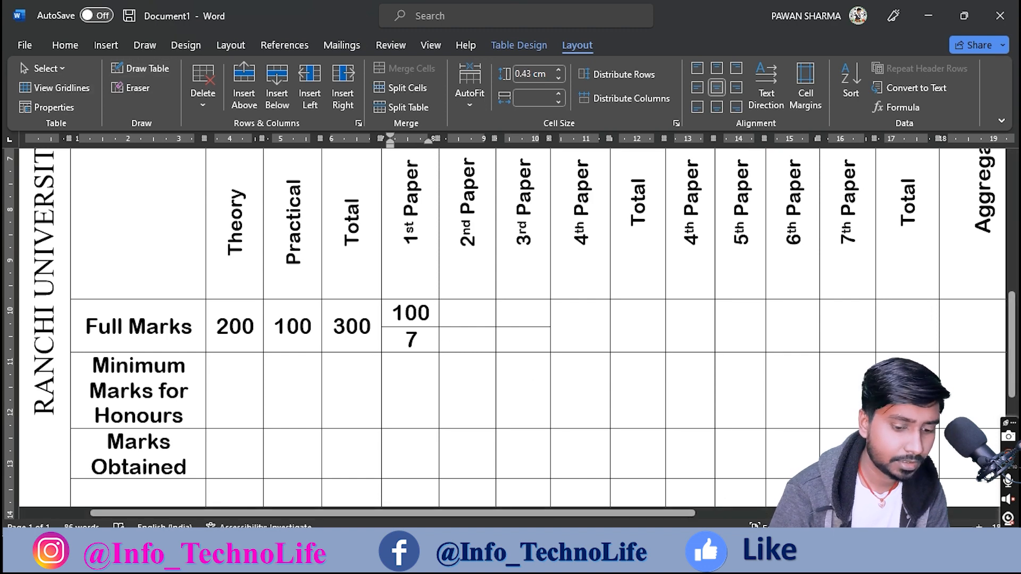
click(479, 312)
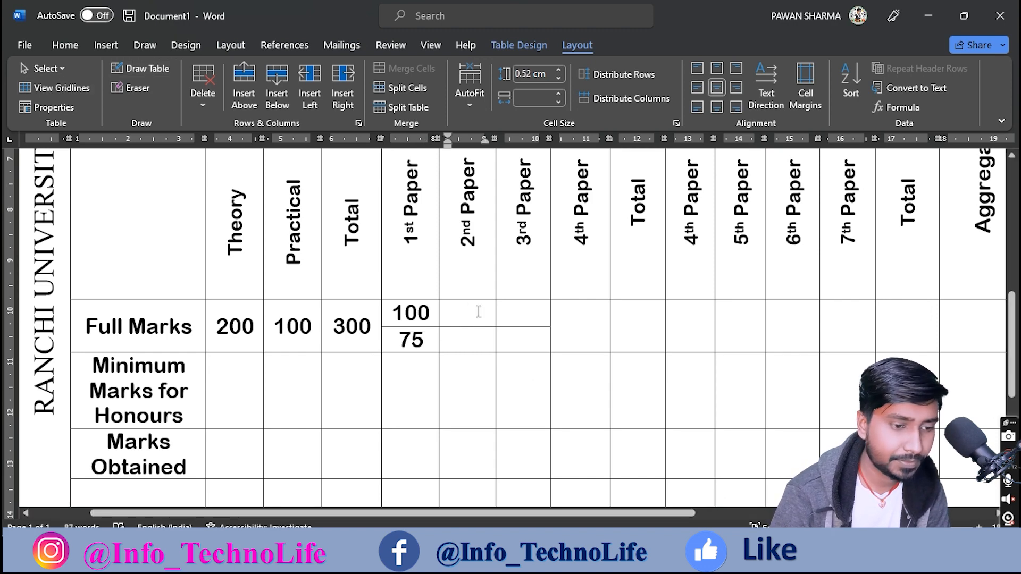
text(100 )
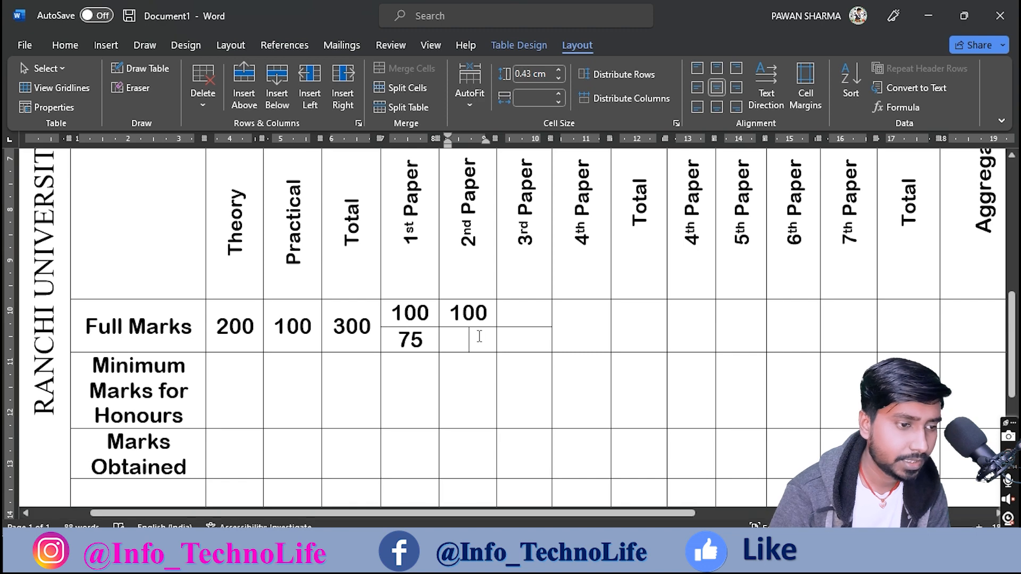
text(75)
click(525, 319)
text(100 )
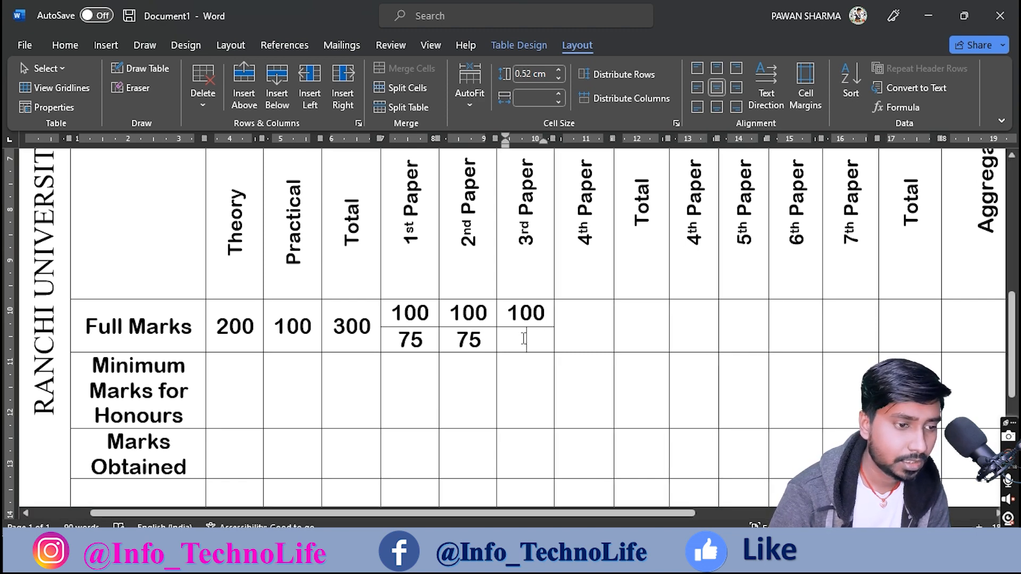
text(75)
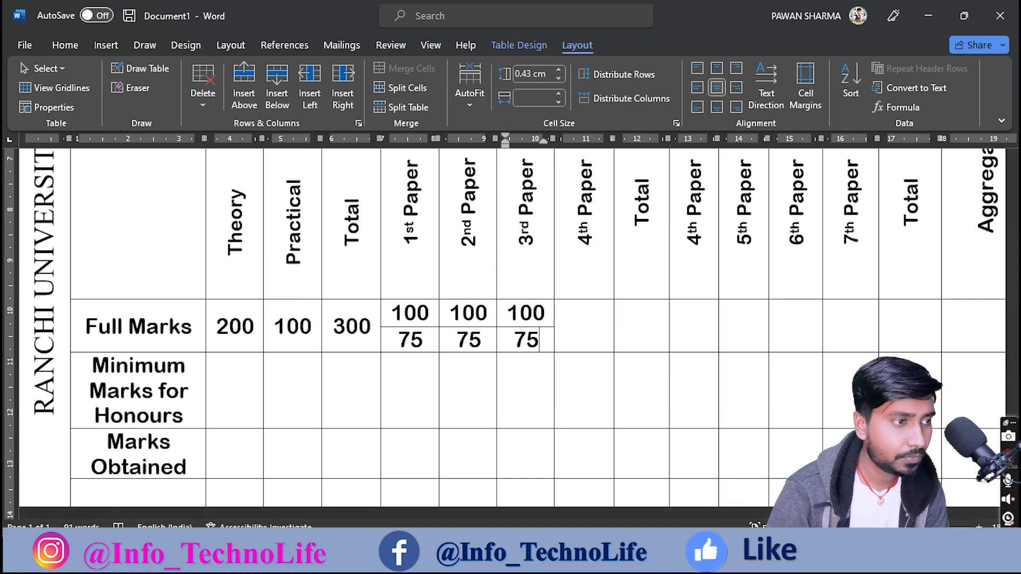
Step: Enter 75 in the 4th Paper full-marks cell and box that value on the scan
click(64, 44)
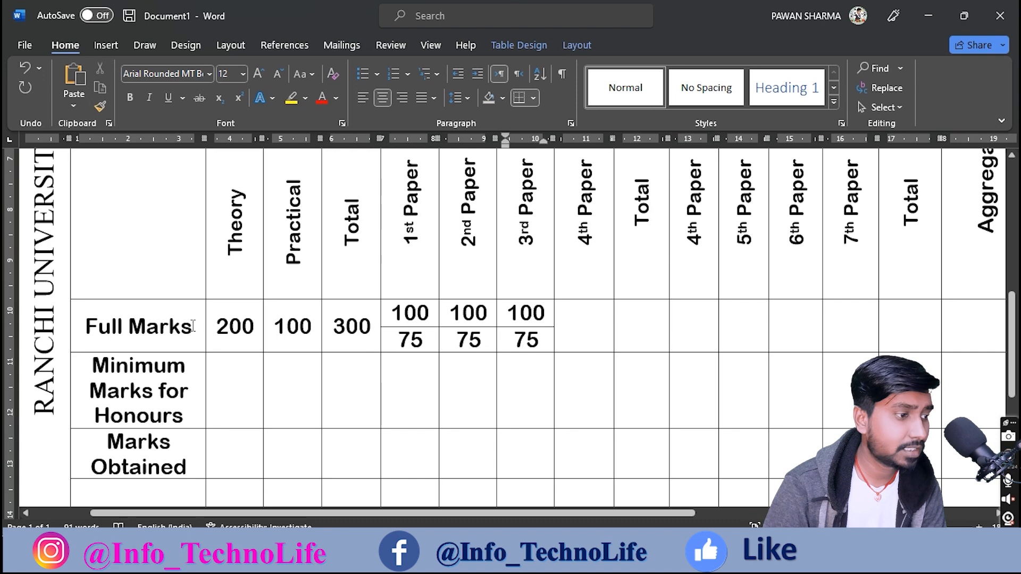
click(166, 327)
click(214, 326)
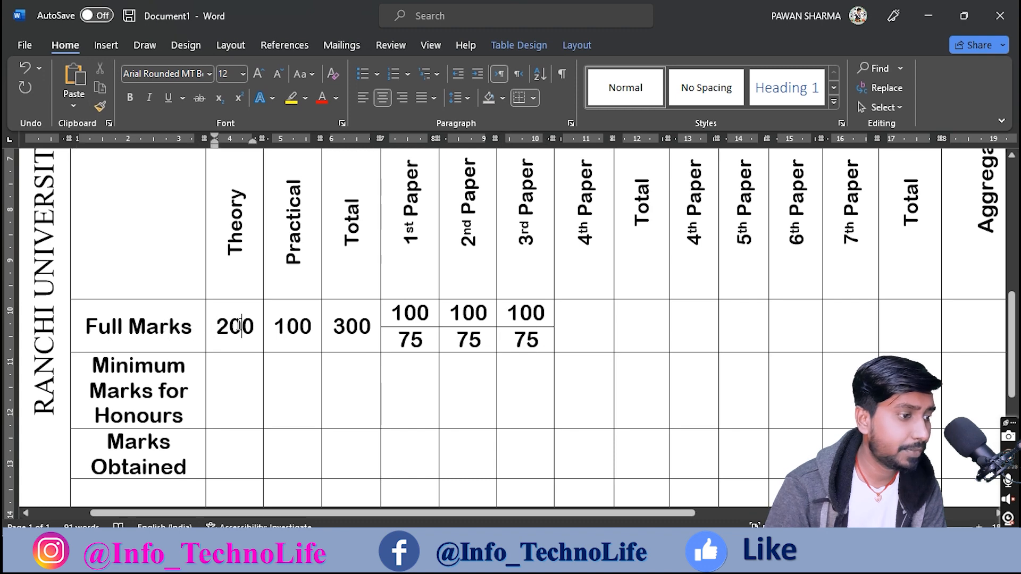
click(483, 341)
click(533, 343)
click(595, 331)
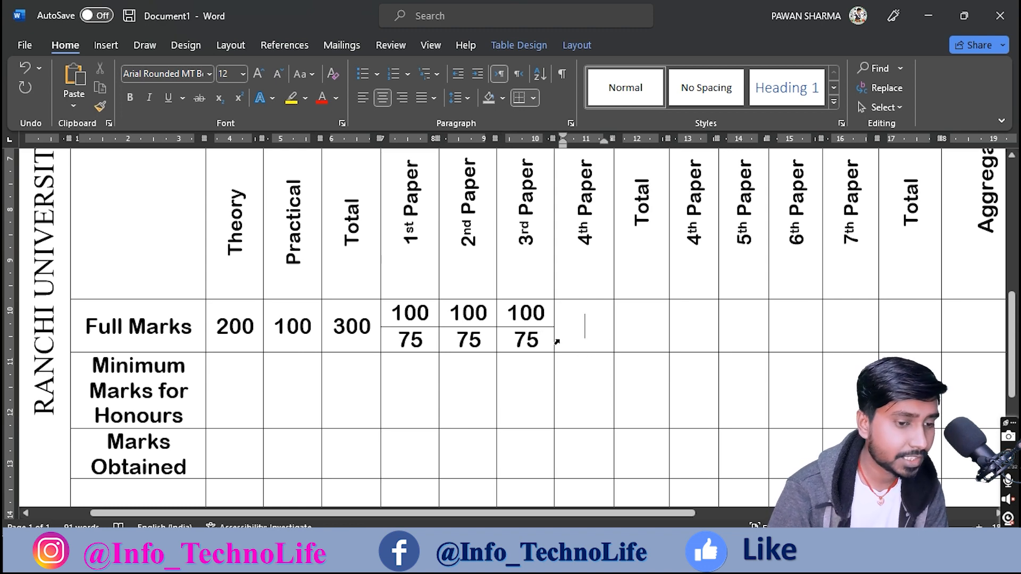
text(75)
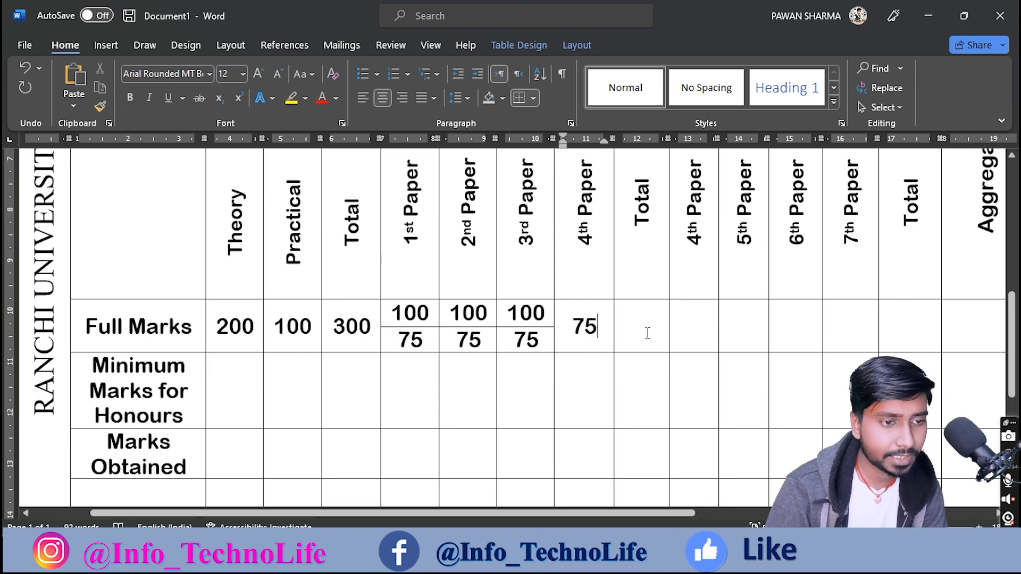
click(648, 330)
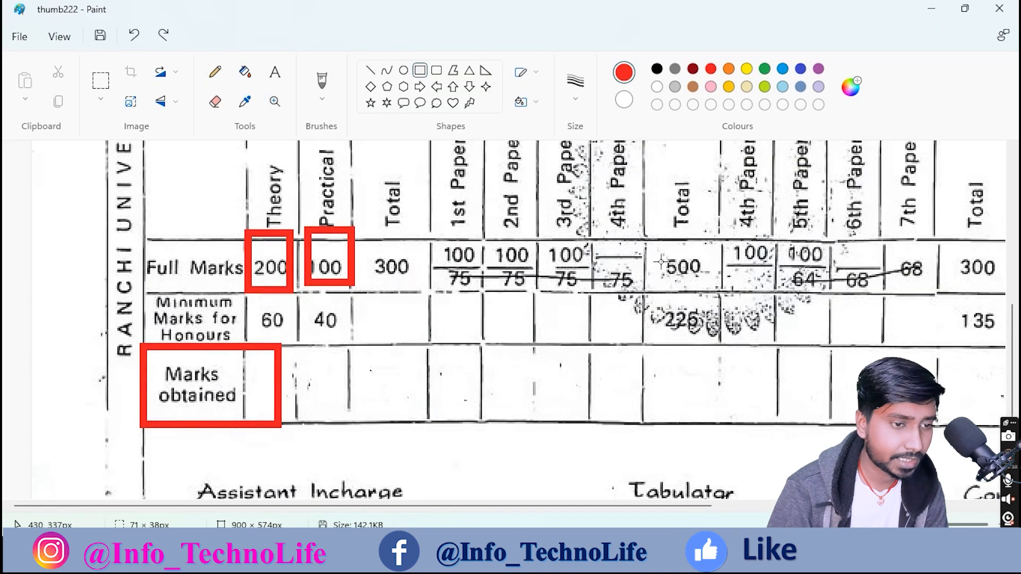
drag(596, 246, 639, 304)
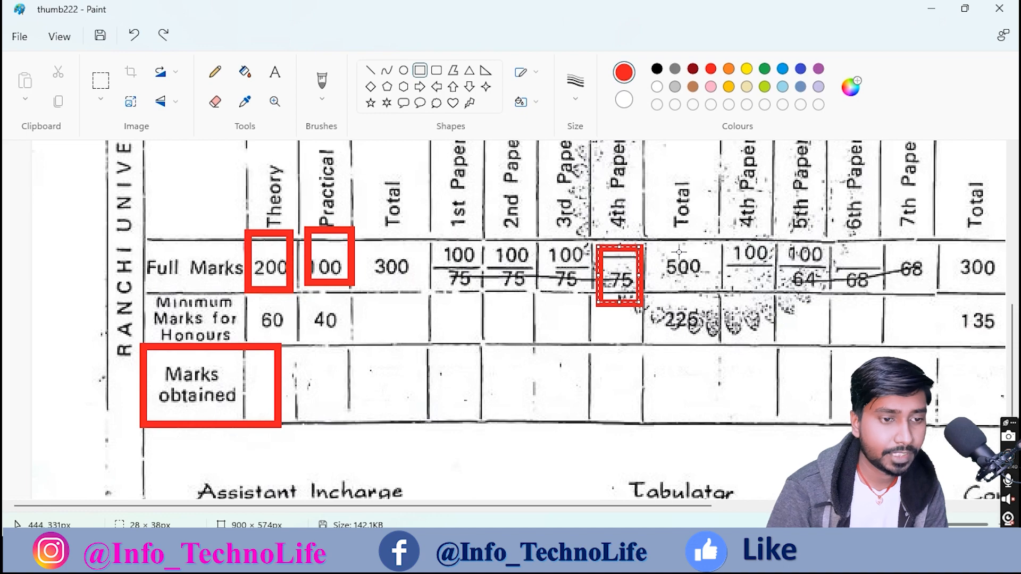
Step: Type 500 in the Full Marks Total cell
drag(663, 242, 707, 297)
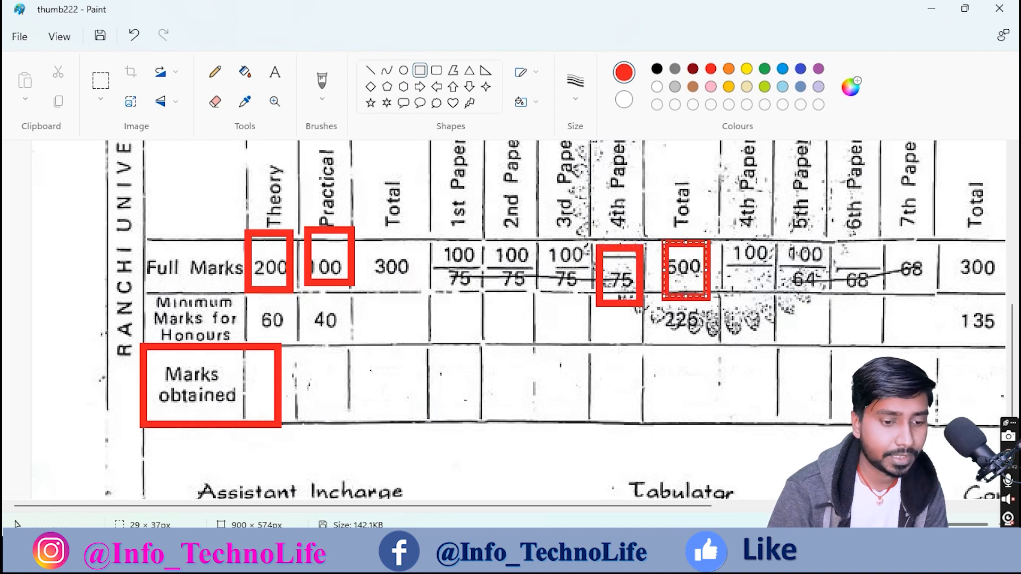
click(712, 556)
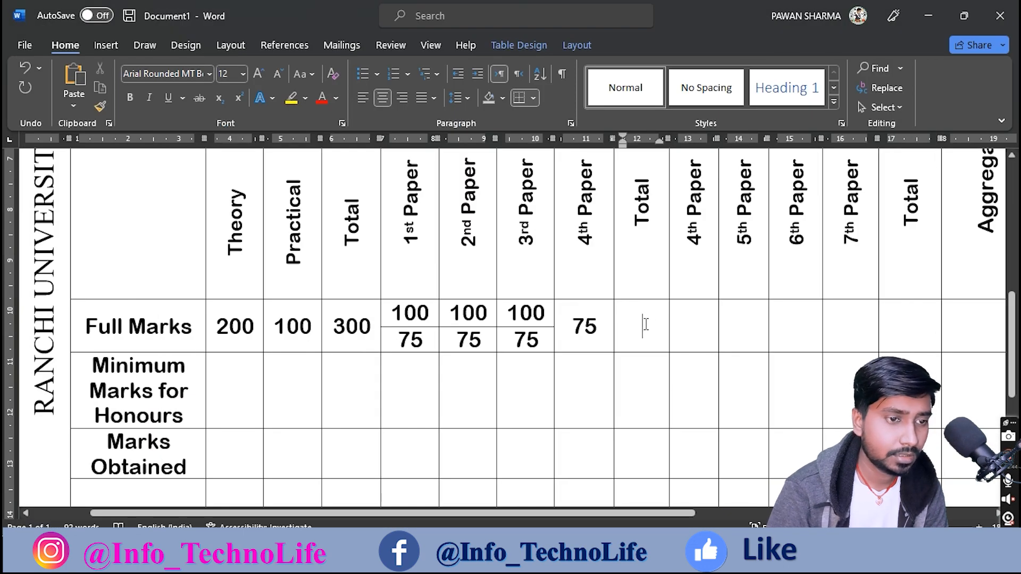
text(500)
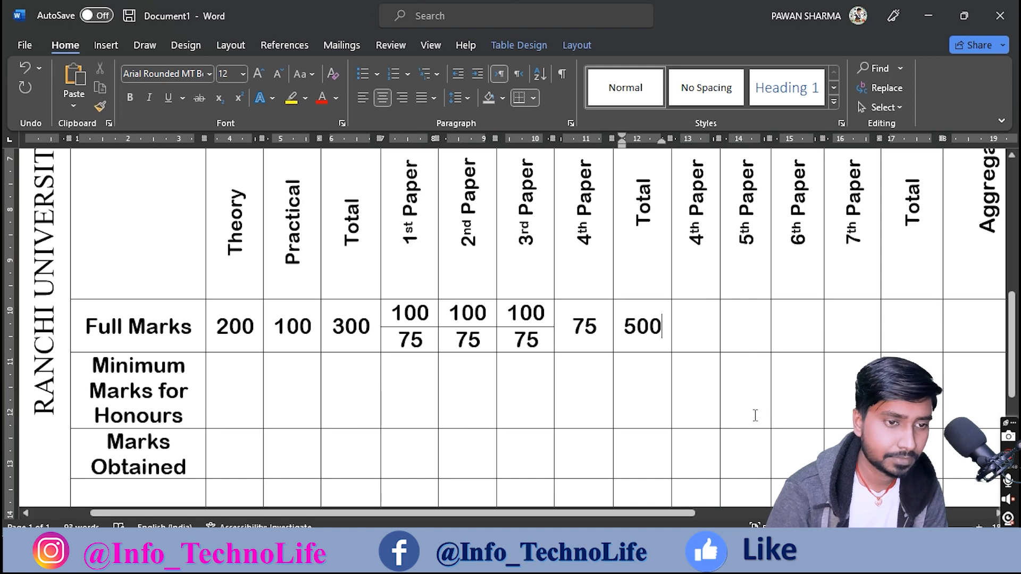
Step: Remove the red box around 500 from the reference scan and return to Word
click(712, 556)
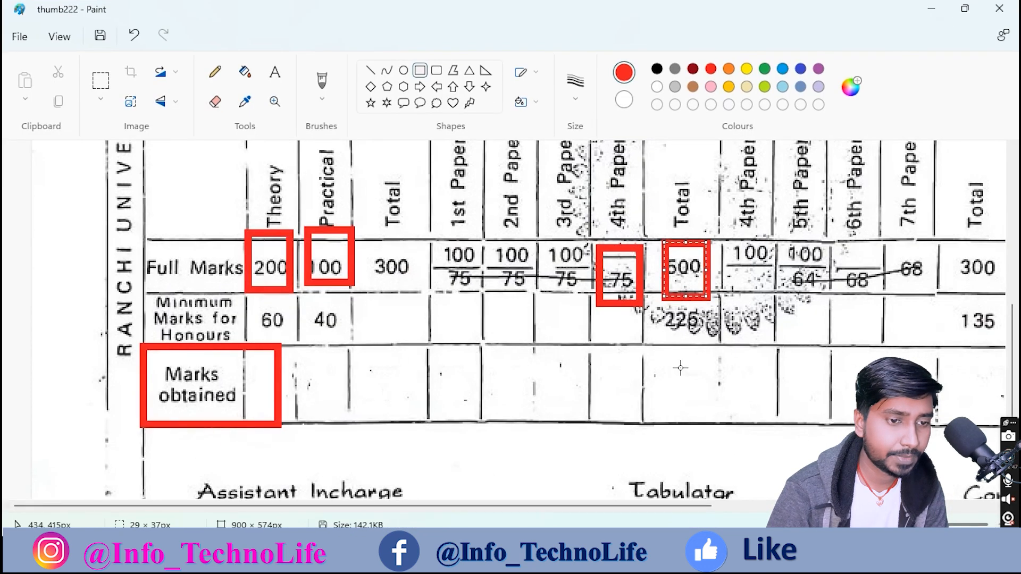
key(ctrl+z)
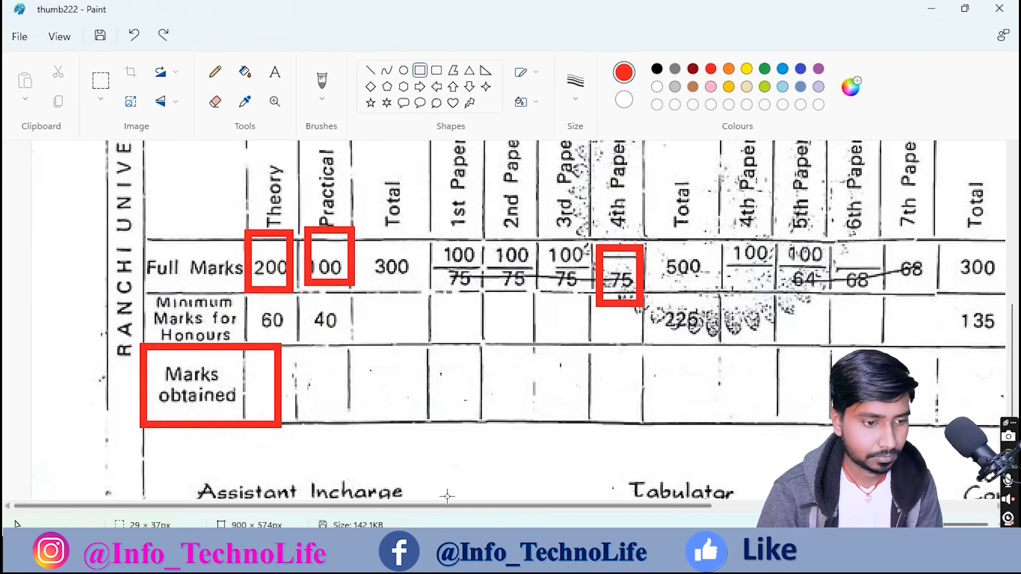
drag(447, 503, 639, 506)
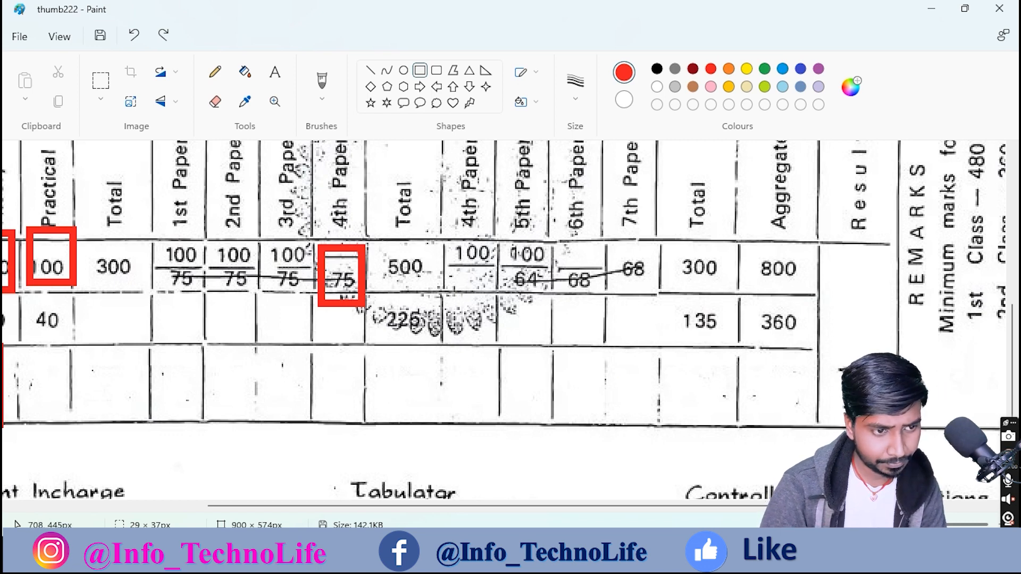
click(579, 556)
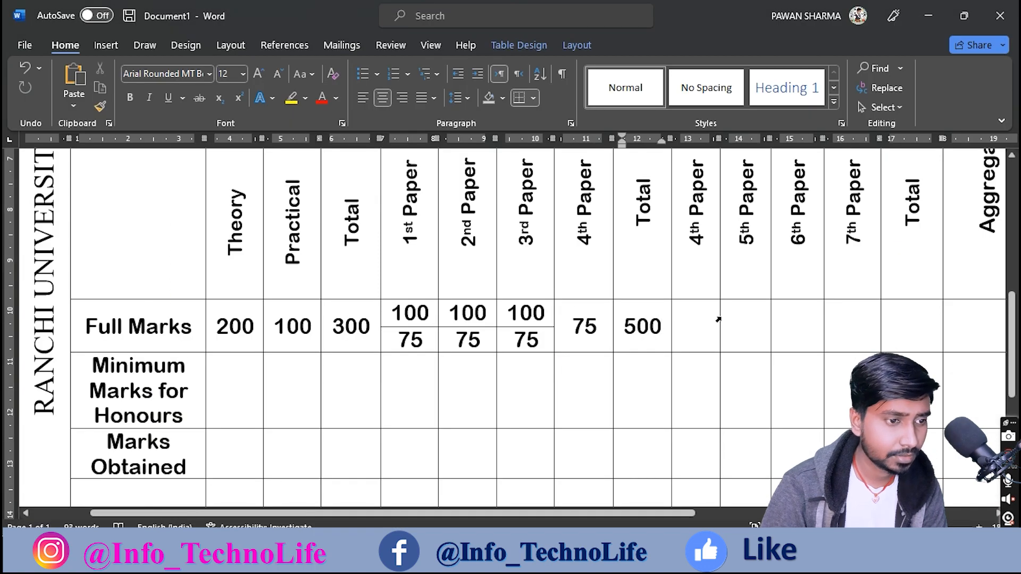
click(574, 45)
Step: Split the Full Marks cells under the second 4th–6th Paper with a horizontal line
click(143, 68)
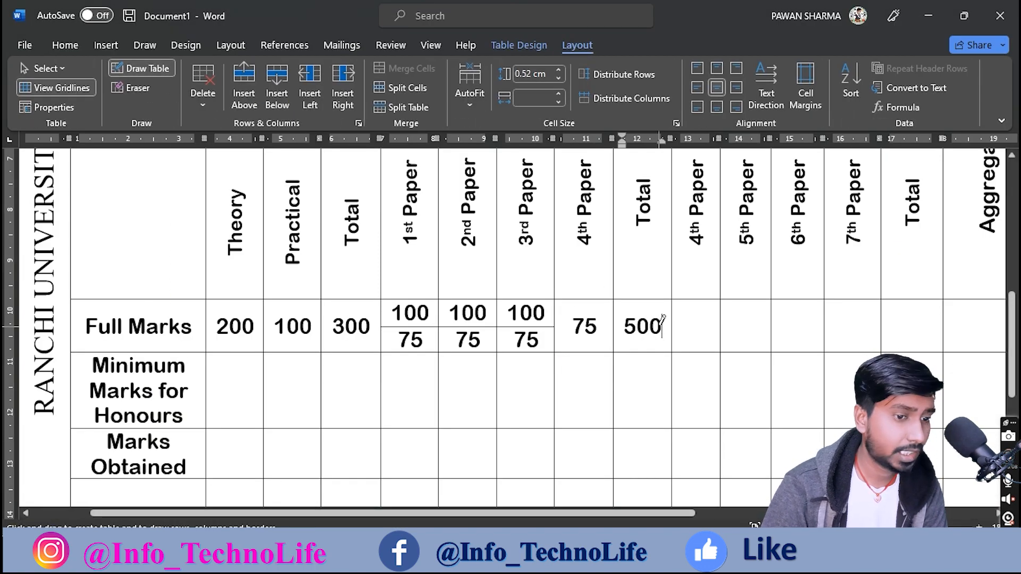
mouse_move(675, 323)
mouse_down()
mouse_move(821, 310)
mouse_move(824, 324)
mouse_up()
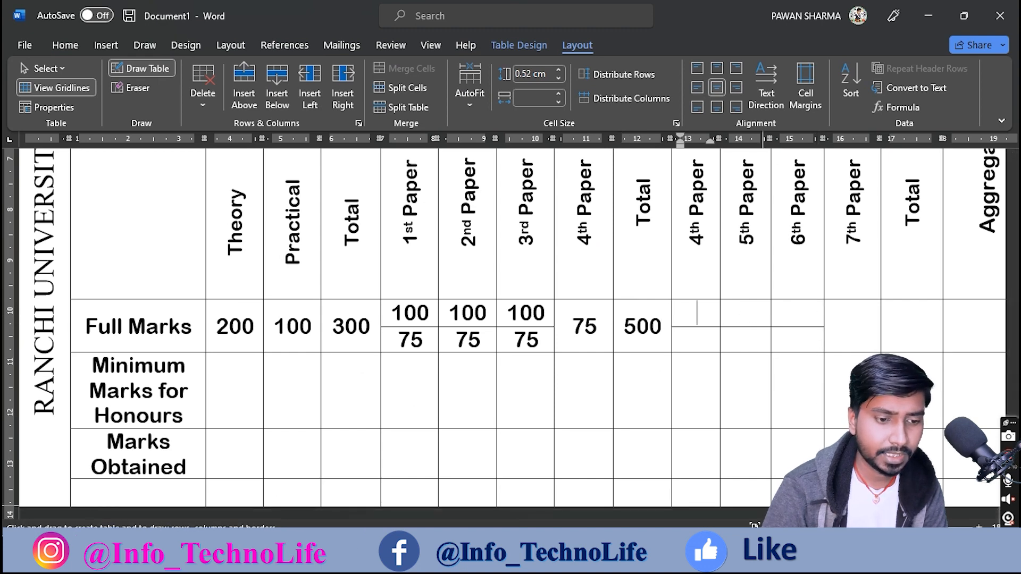
key(alt+Tab)
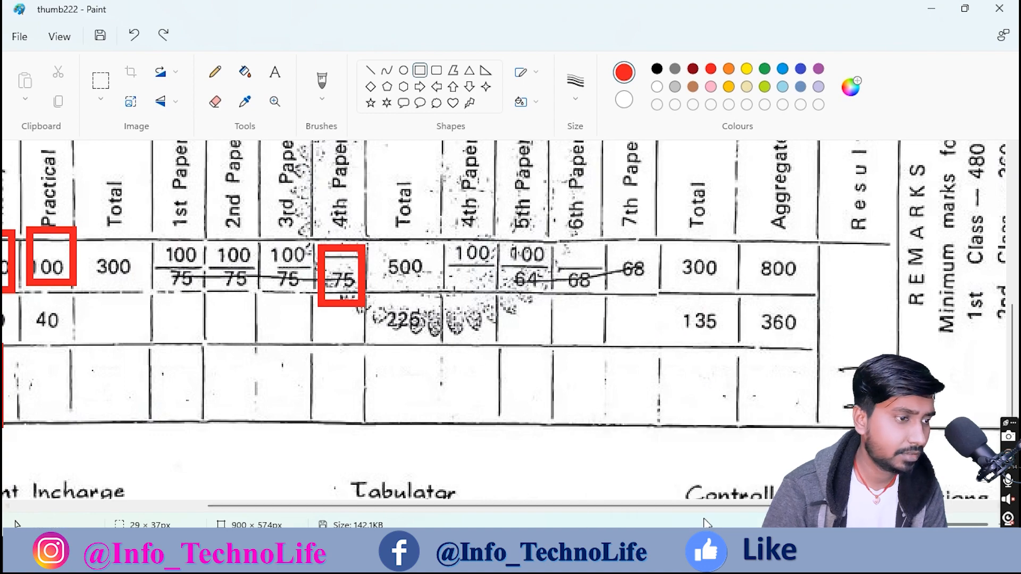
key(alt+Tab)
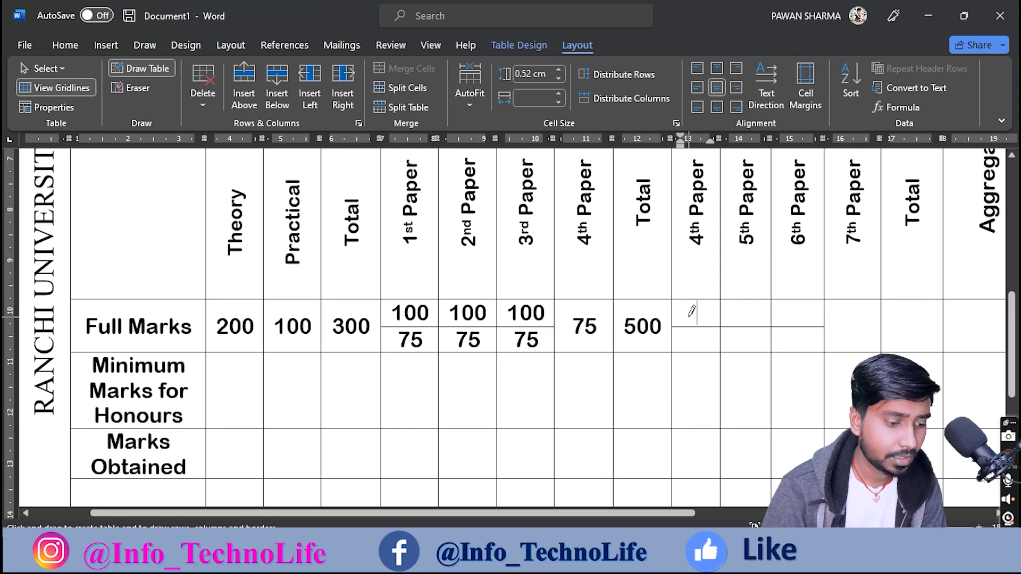
Step: Enter 100, 100 and 64 in the split cells, and box 68 and 64 on the scan
text(100)
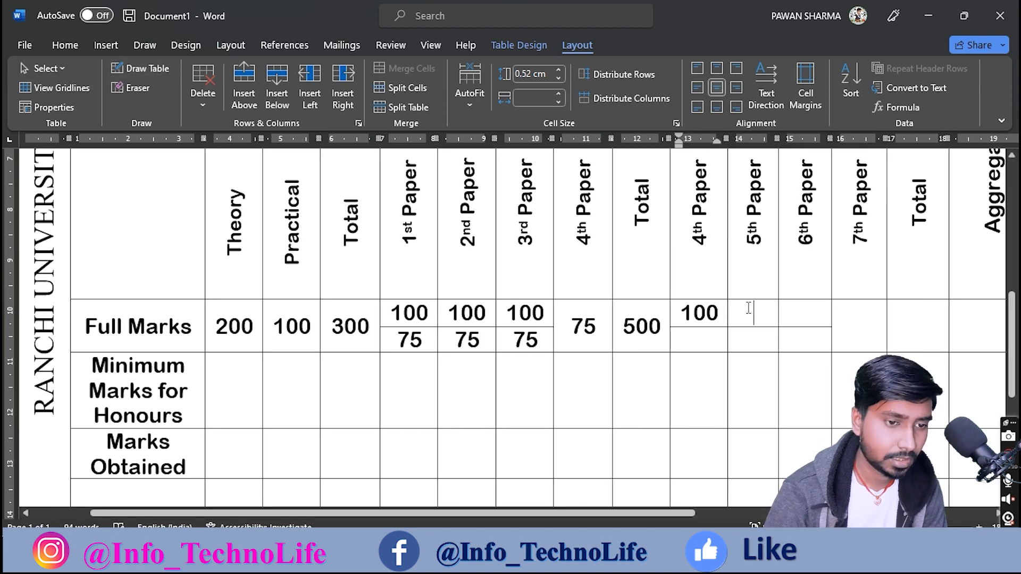
text(100)
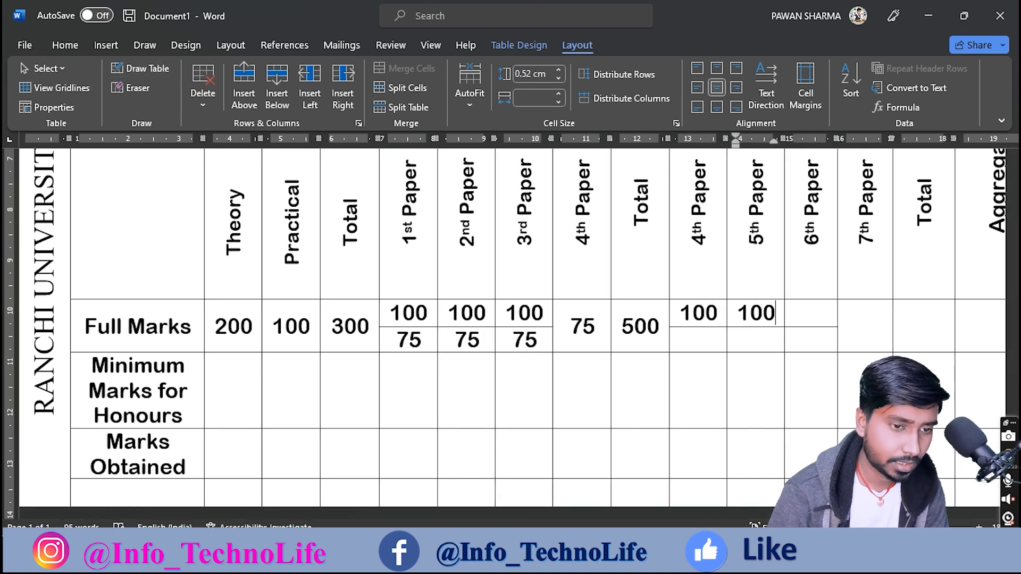
key(alt+Tab)
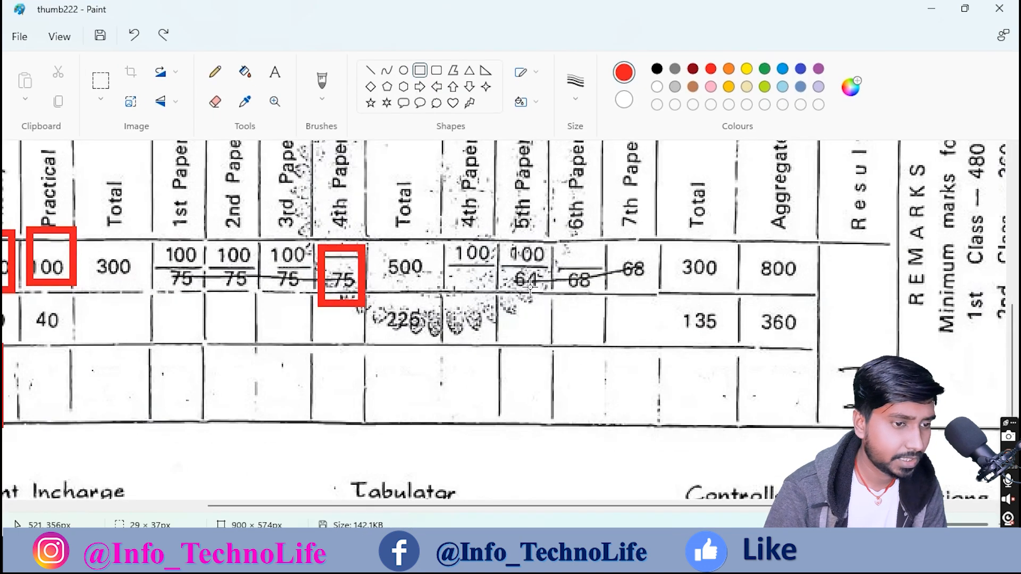
key(alt+Tab)
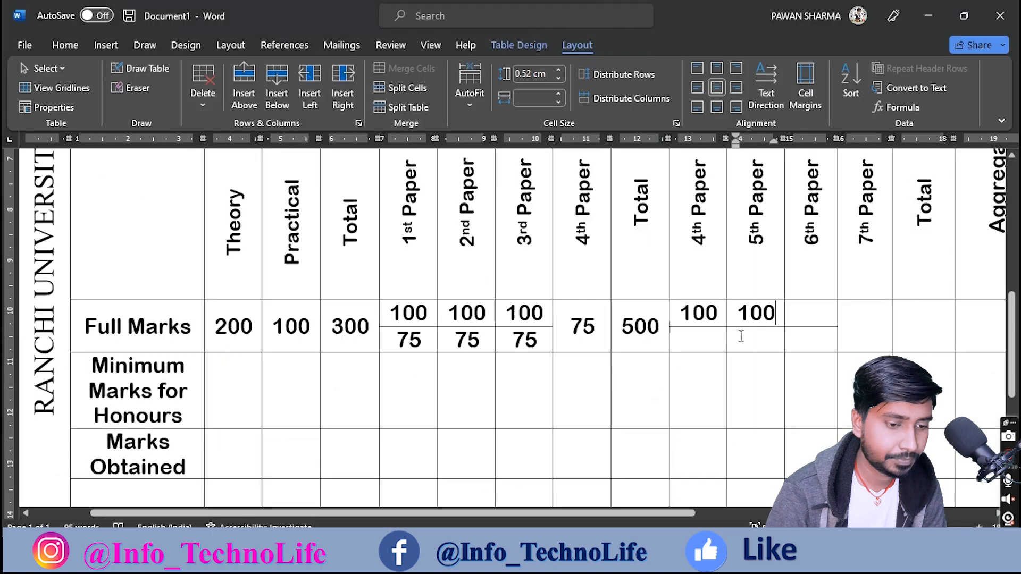
click(755, 341)
text(64)
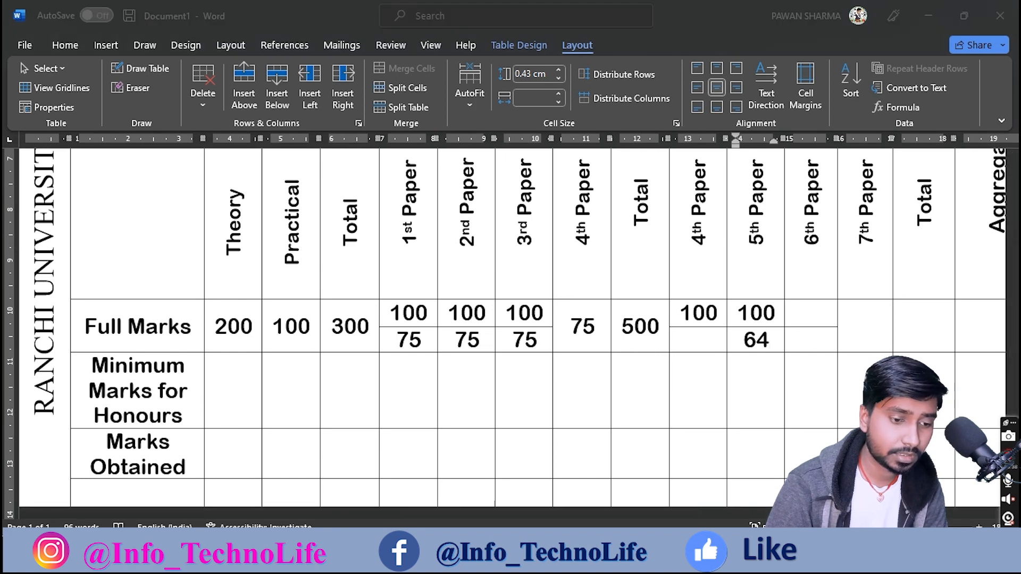
key(alt+Tab)
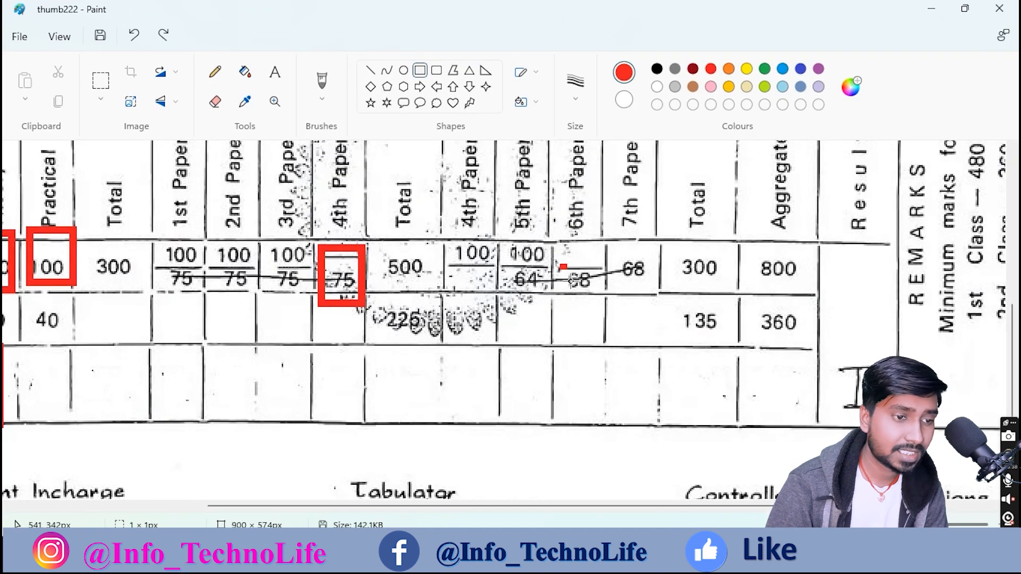
drag(562, 265, 607, 314)
drag(507, 266, 542, 298)
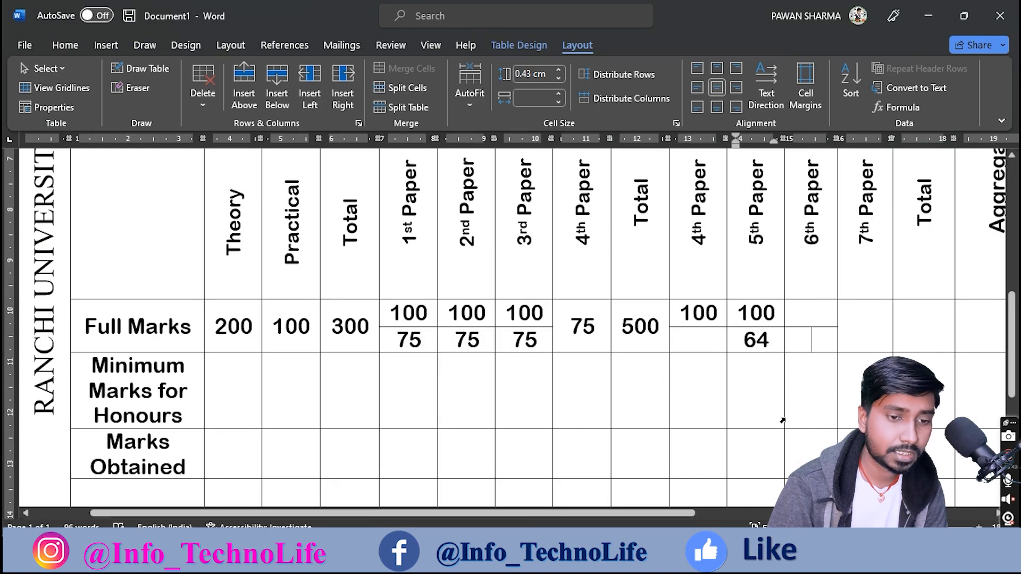
Step: Enter 68 under 6th and 7th Paper and 300 under the practical Total
click(803, 340)
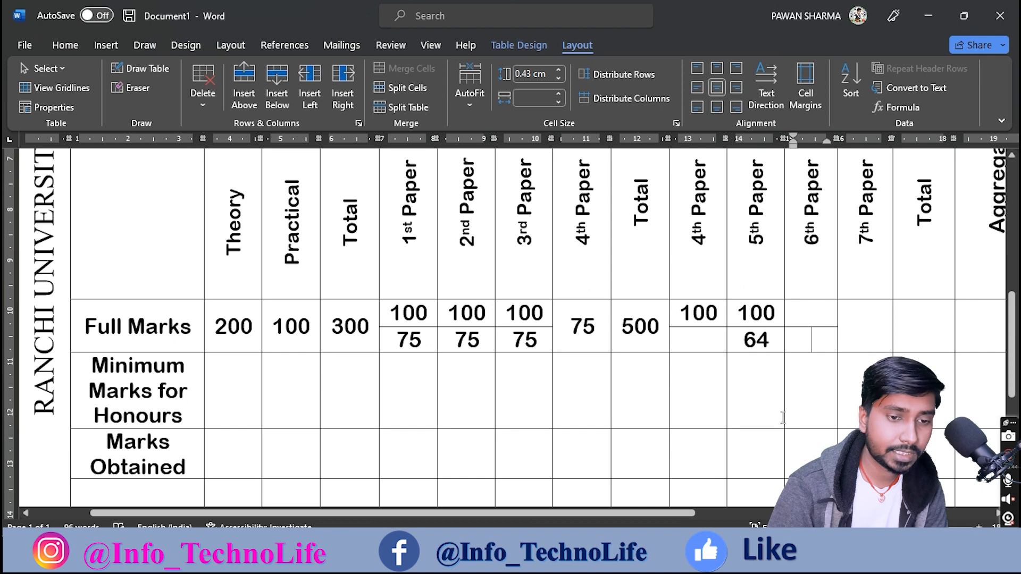
text(68)
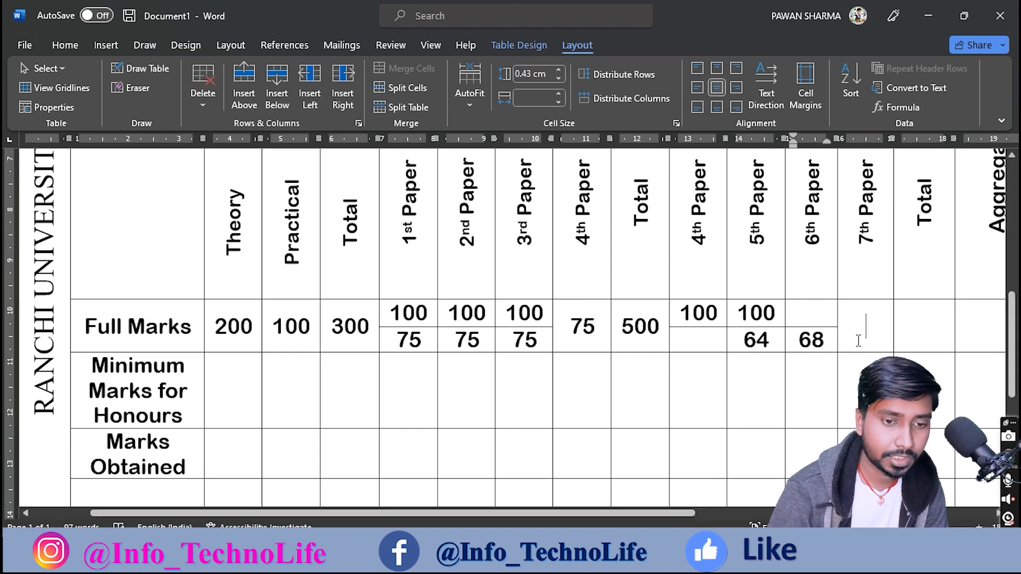
text(68)
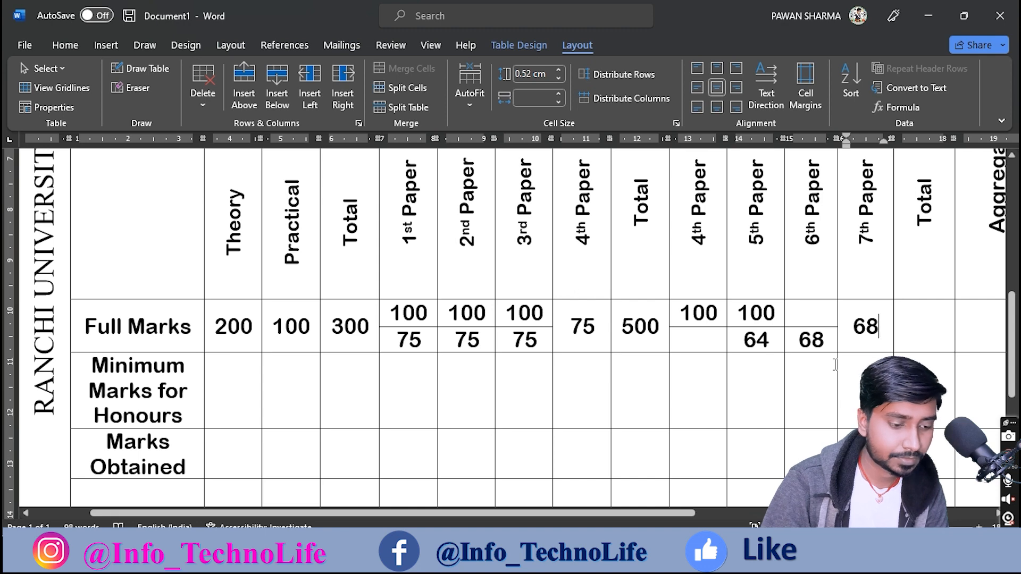
drag(670, 512, 799, 512)
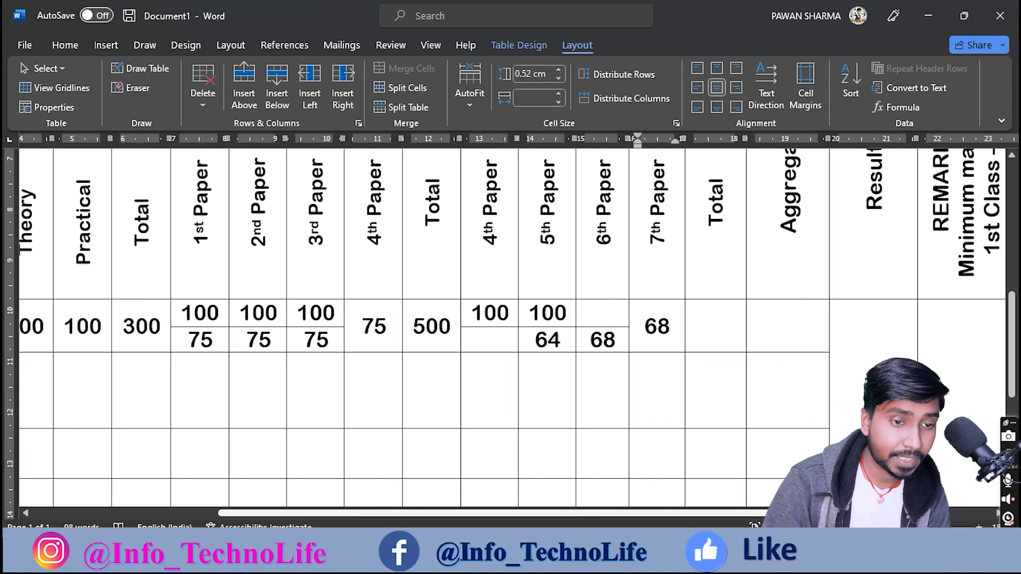
click(716, 324)
text(300)
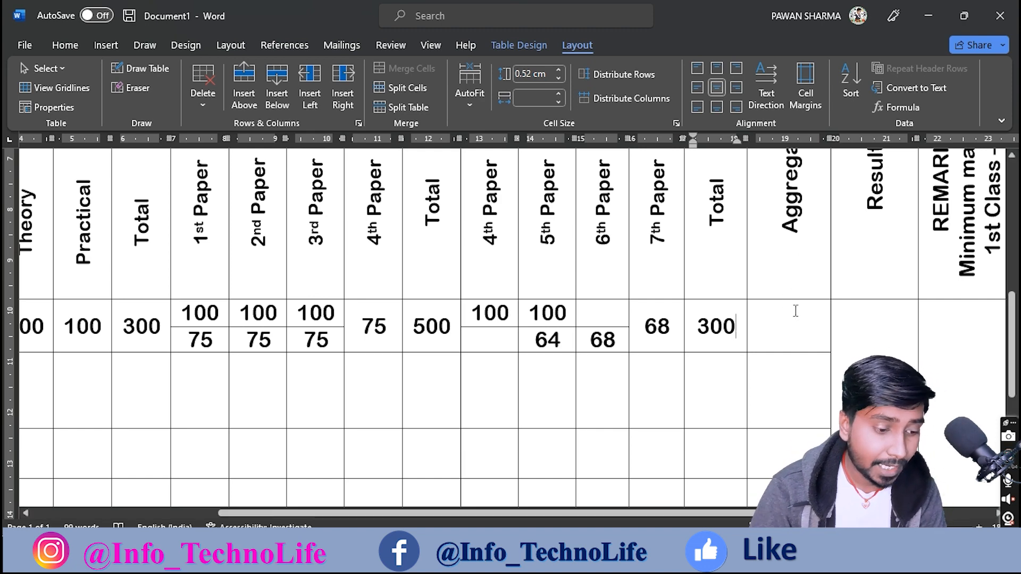
Step: Mark 800 on the scan and enter 800 under Aggregate in the Full Marks row
click(676, 560)
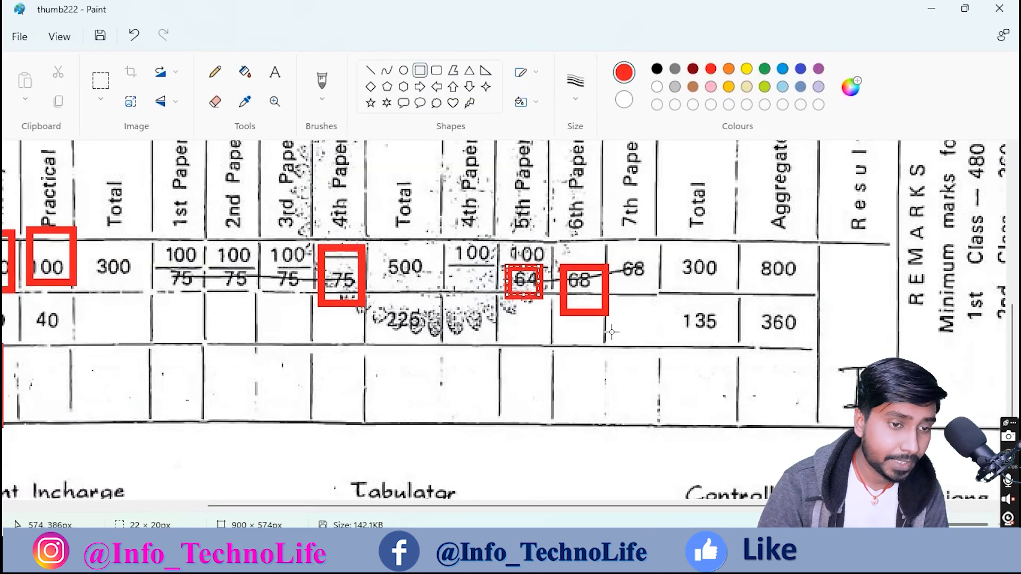
drag(746, 258, 814, 289)
click(677, 560)
click(781, 326)
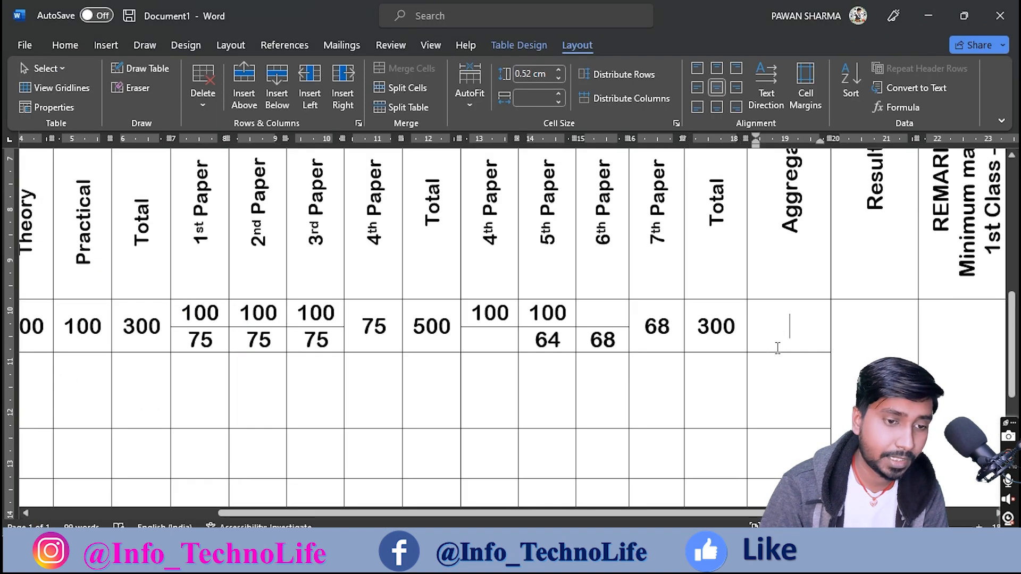
text(800)
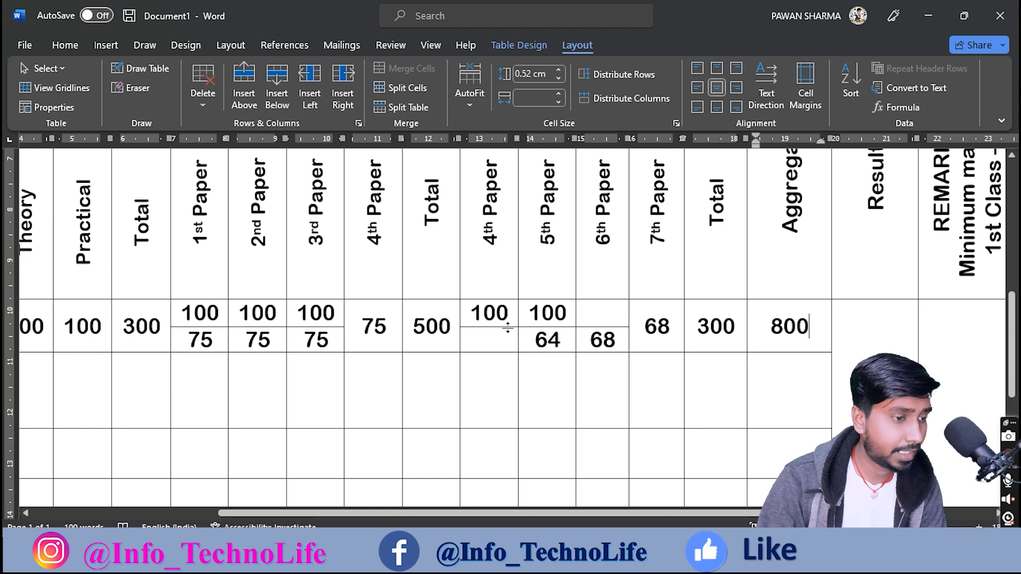
scroll(503, 328, down, 1)
scroll(503, 327, down, 1)
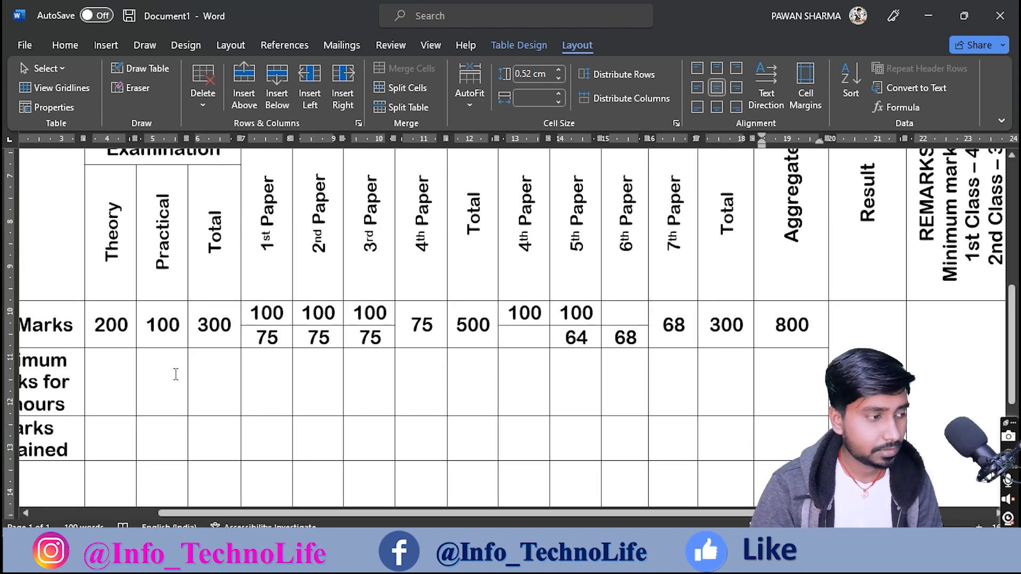
Step: Scroll the reference scan to check the Minimum Marks for Honours row values 60 and 40
drag(205, 512, 142, 510)
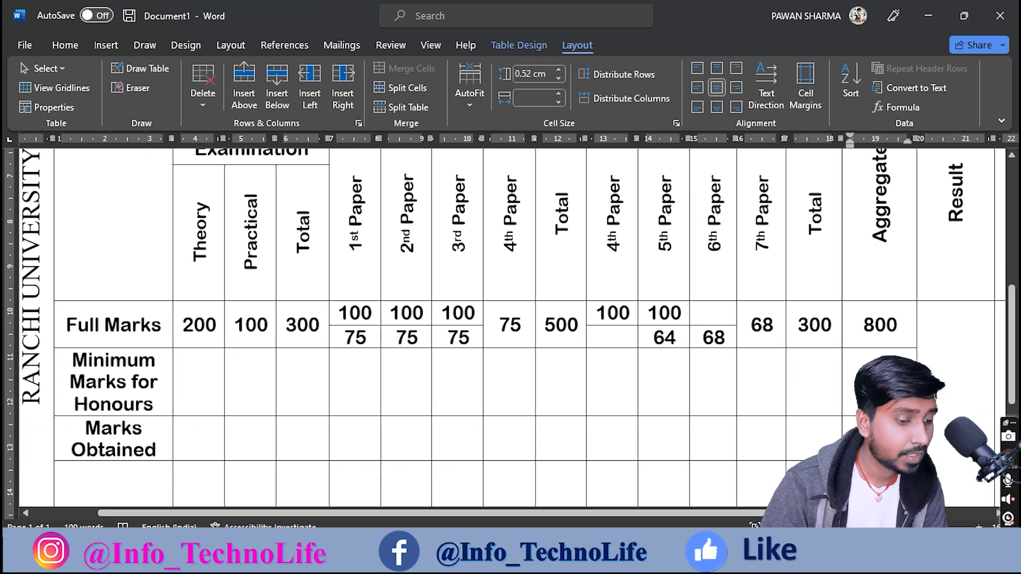
key(alt+Tab)
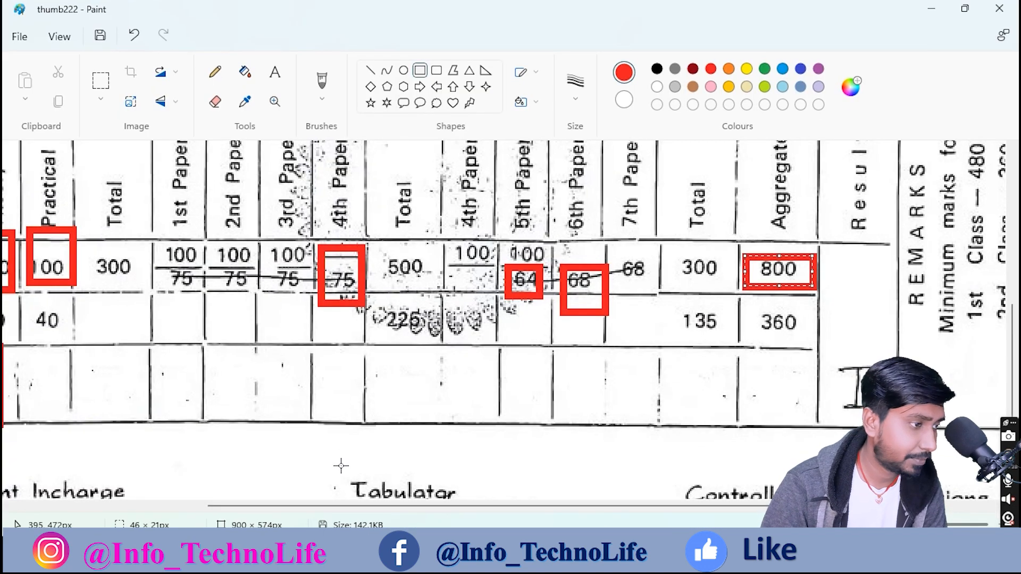
drag(303, 509, 167, 507)
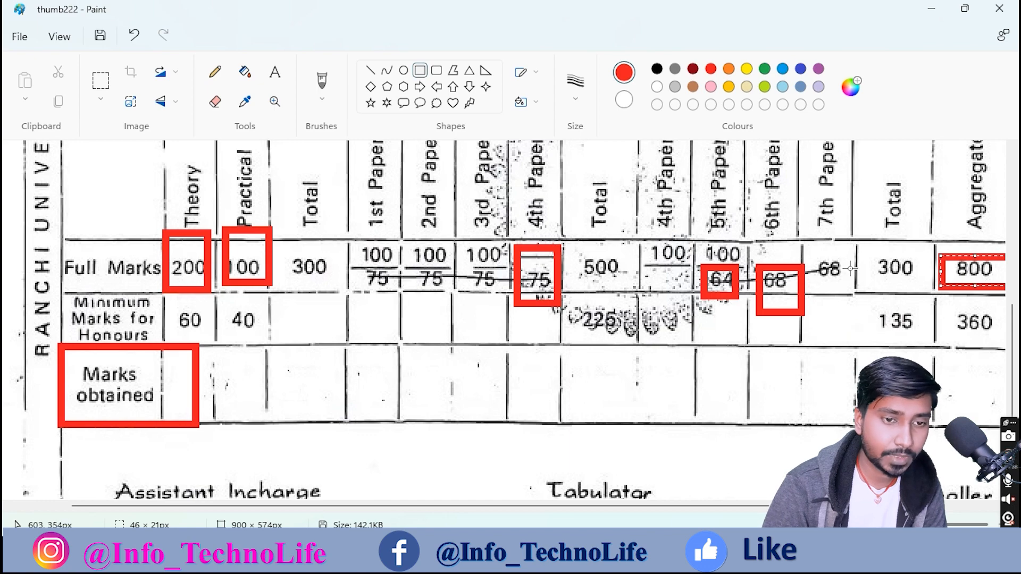
click(681, 551)
Step: Enter 60 under Theory and 40 under Practical in the Minimum Marks row
click(210, 388)
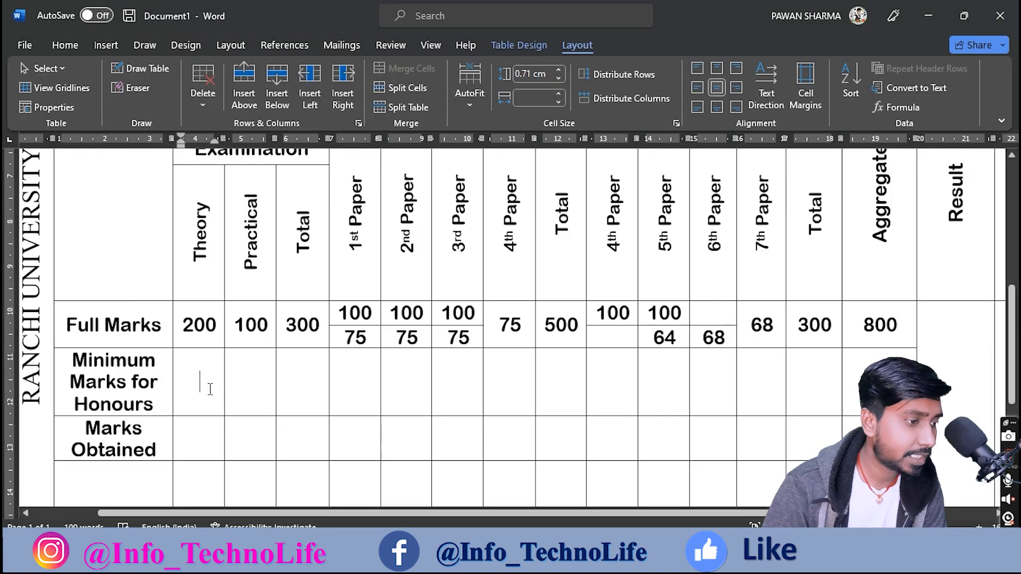
text(60)
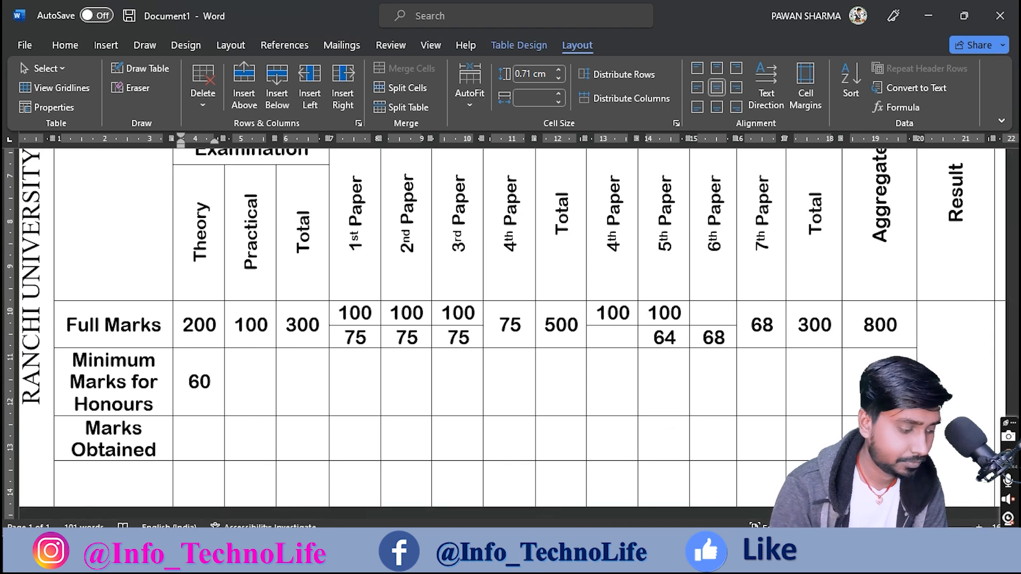
key(Tab)
text(40)
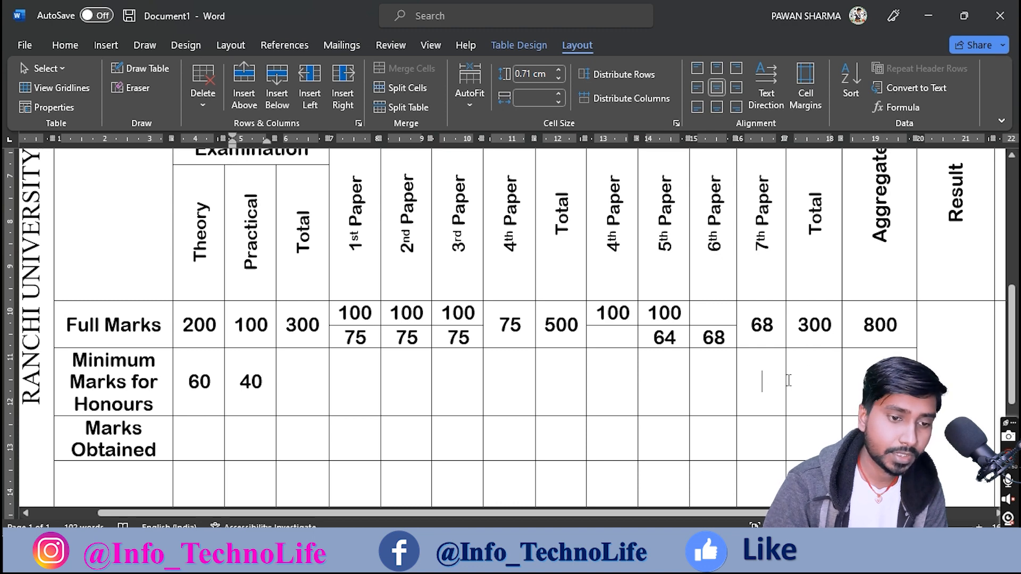
Step: Merge the 7th Paper and Total minimum cells, align right, and enter 135
drag(780, 382, 801, 380)
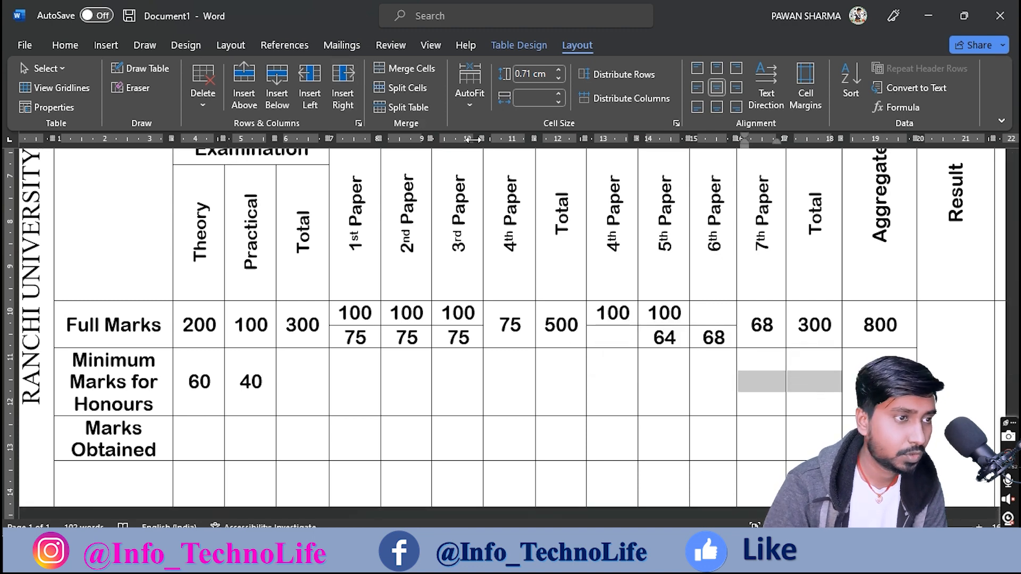
click(641, 556)
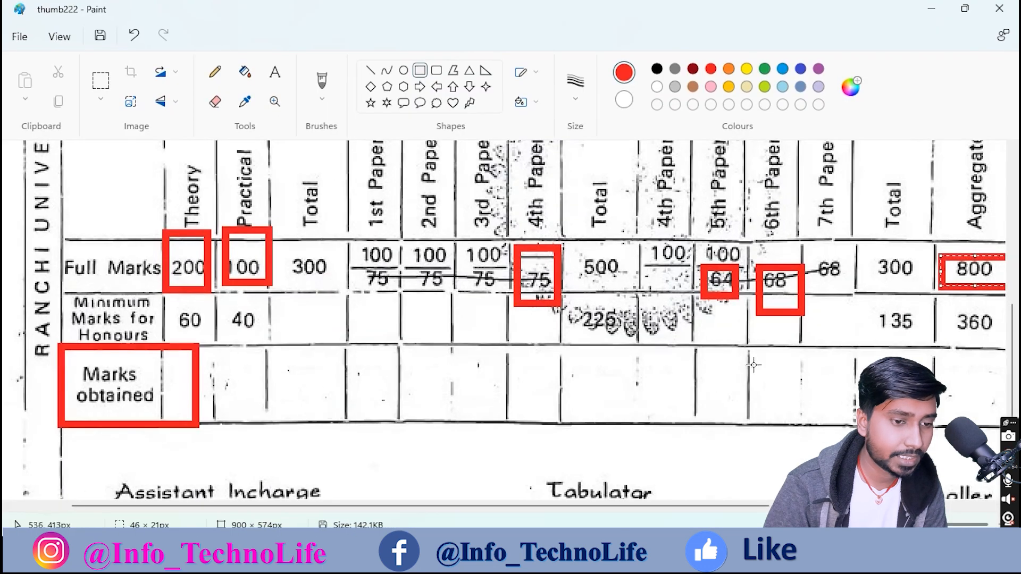
mouse_move(814, 320)
mouse_down()
mouse_move(824, 330)
mouse_move(912, 332)
mouse_move(856, 330)
mouse_up()
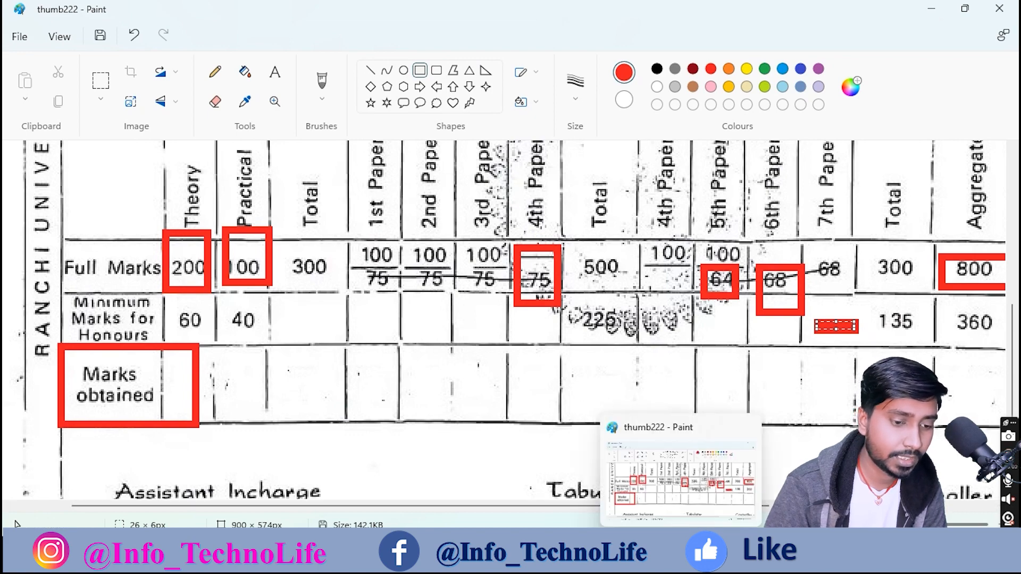
click(679, 554)
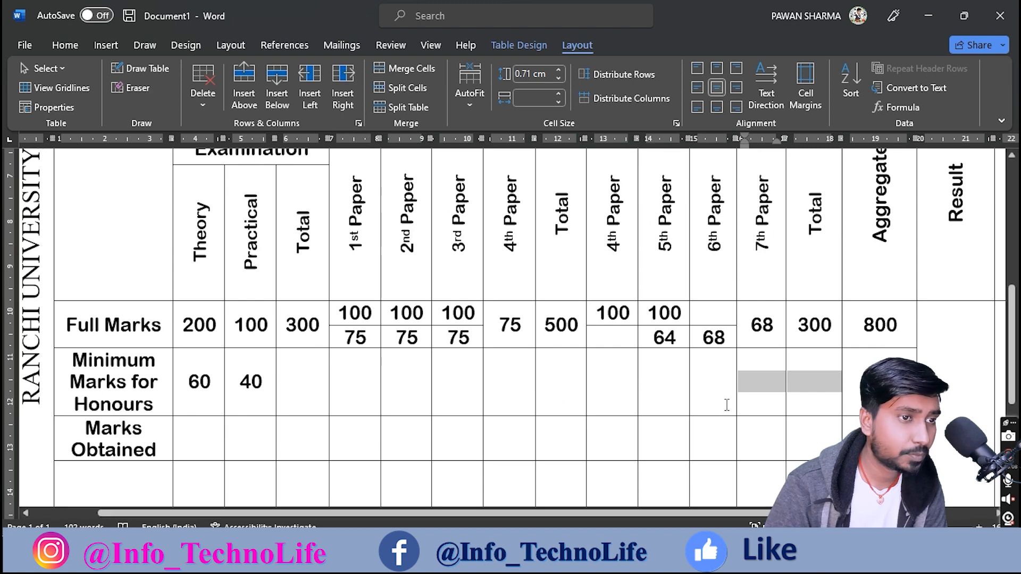
click(400, 70)
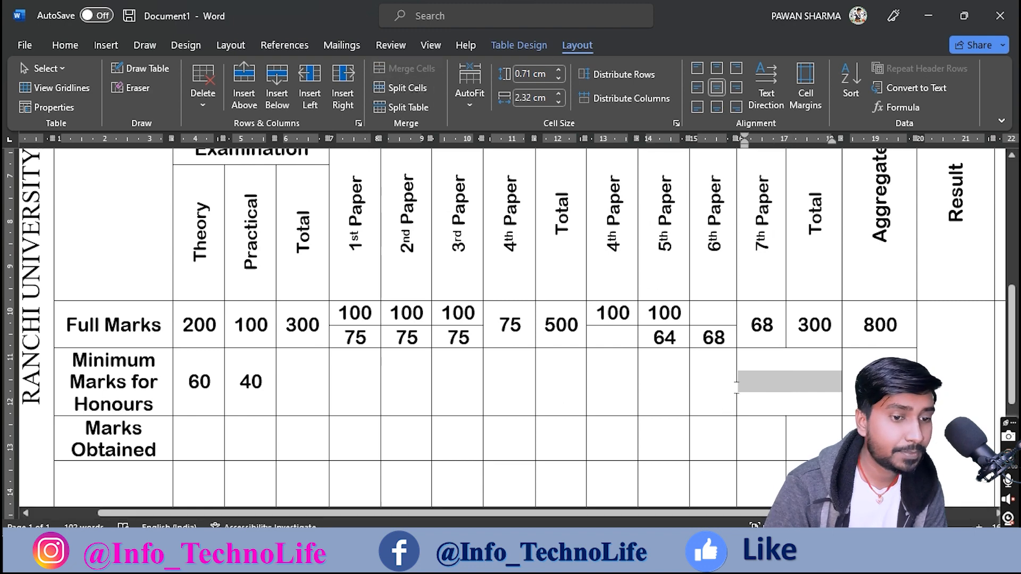
click(777, 385)
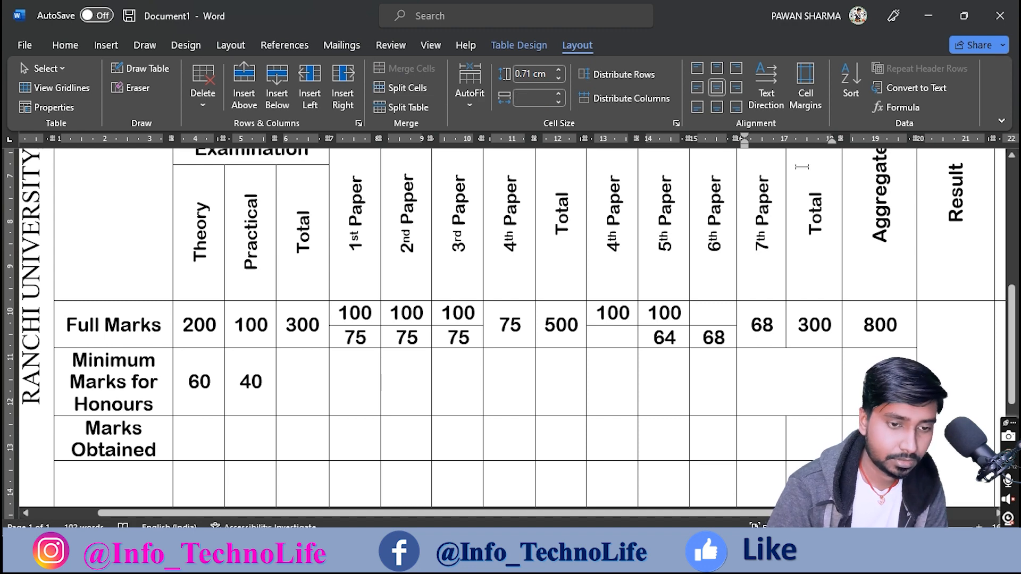
click(736, 87)
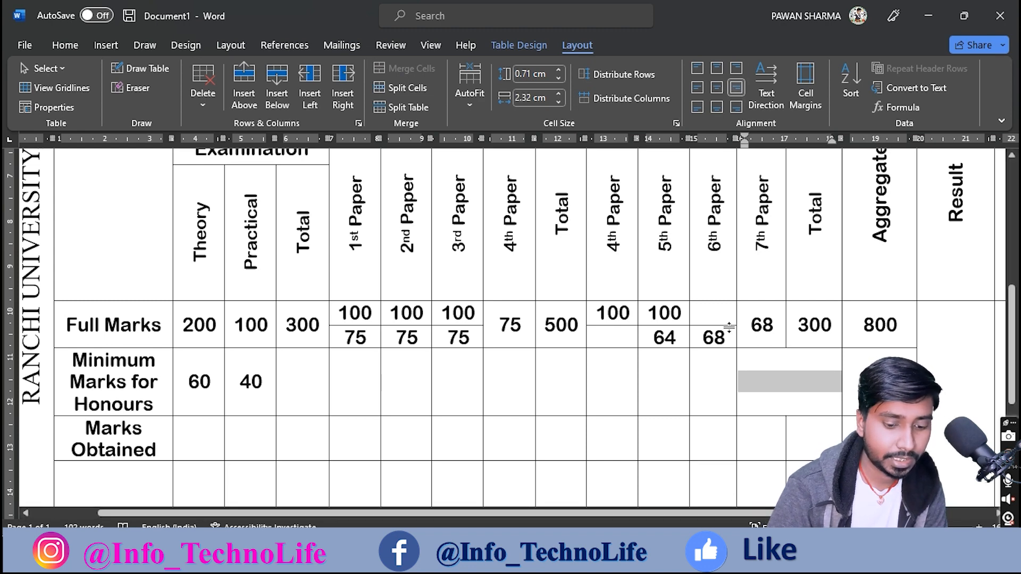
text(135)
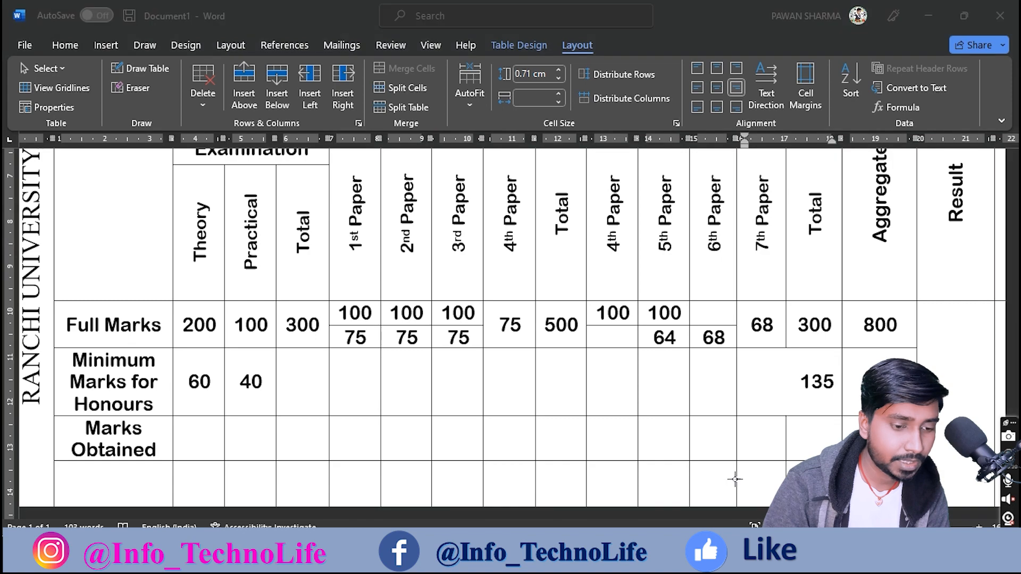
Step: Mark the 360 aggregate minimum on the reference scan
key(alt+Tab)
drag(953, 312, 1004, 338)
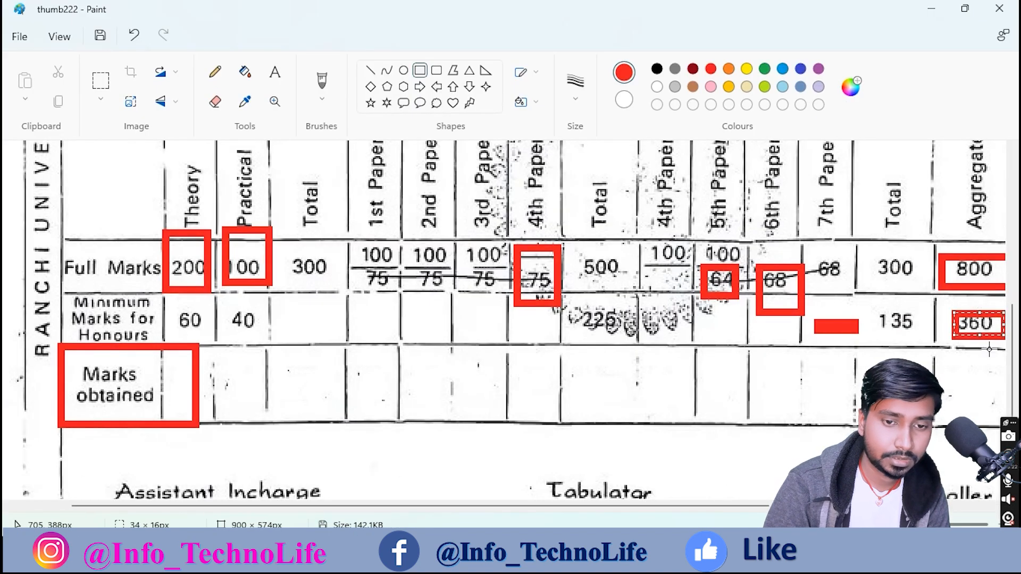
key(alt+Tab)
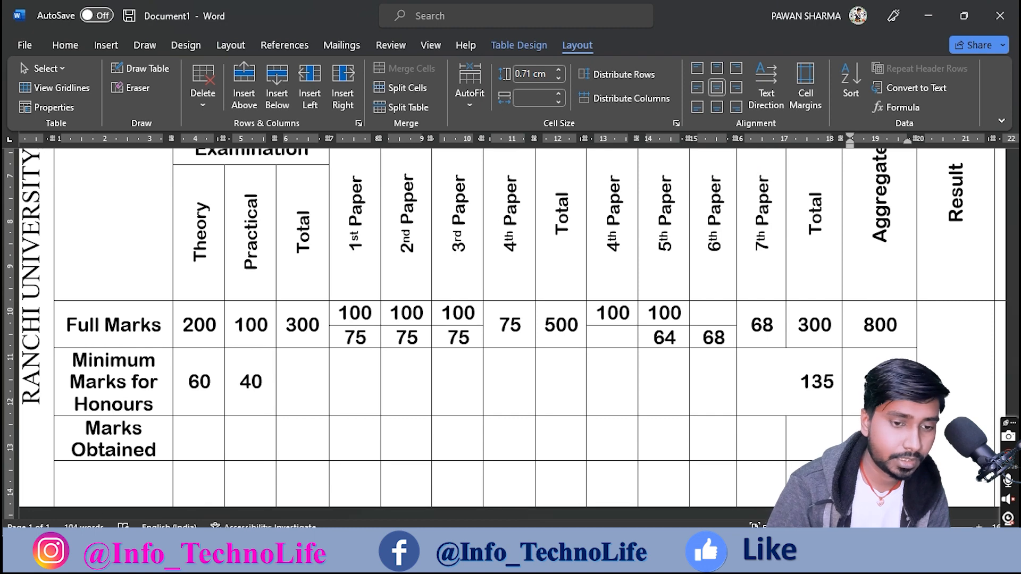
scroll(209, 440, down, 1)
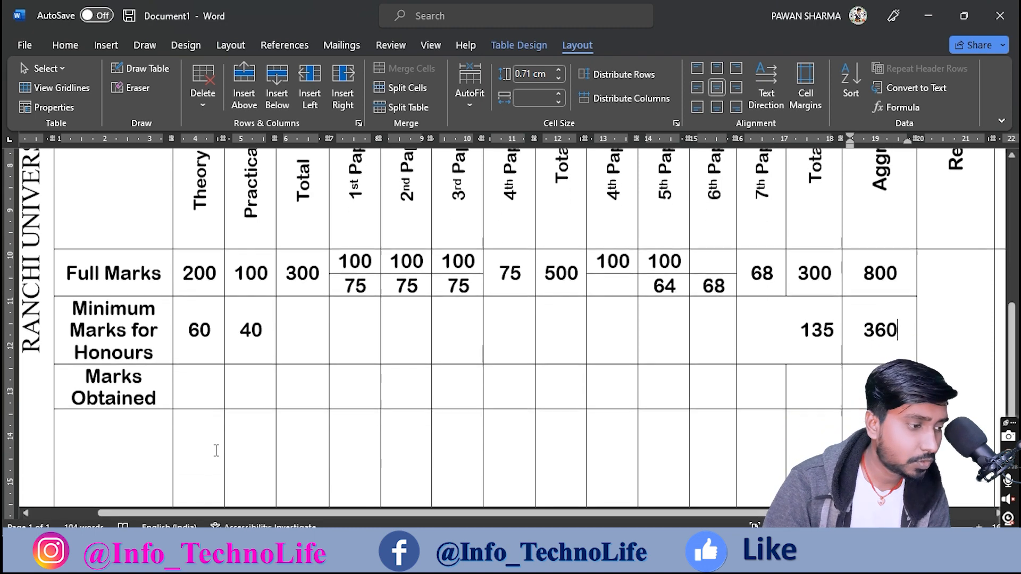
scroll(210, 445, down, 1)
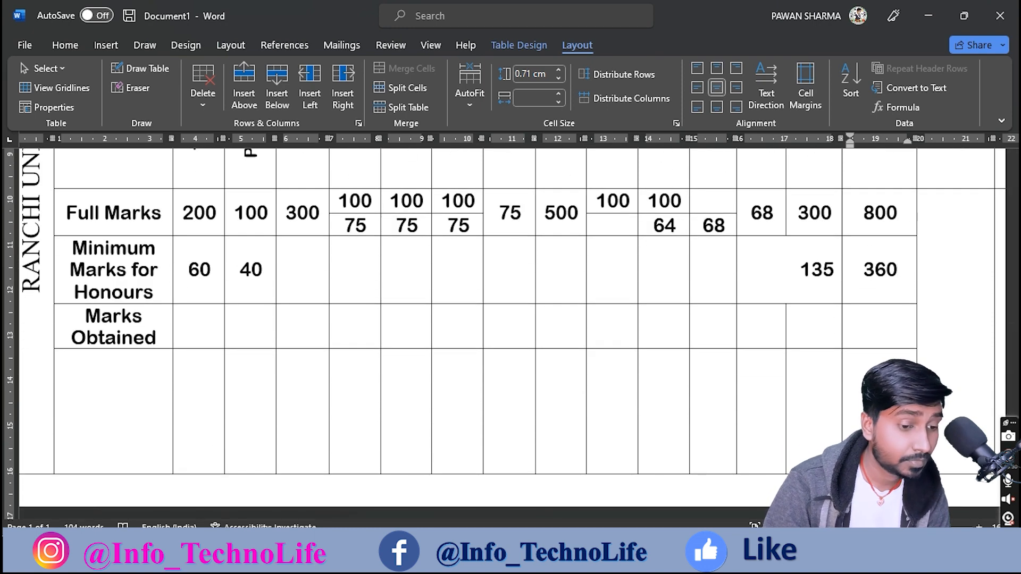
click(564, 555)
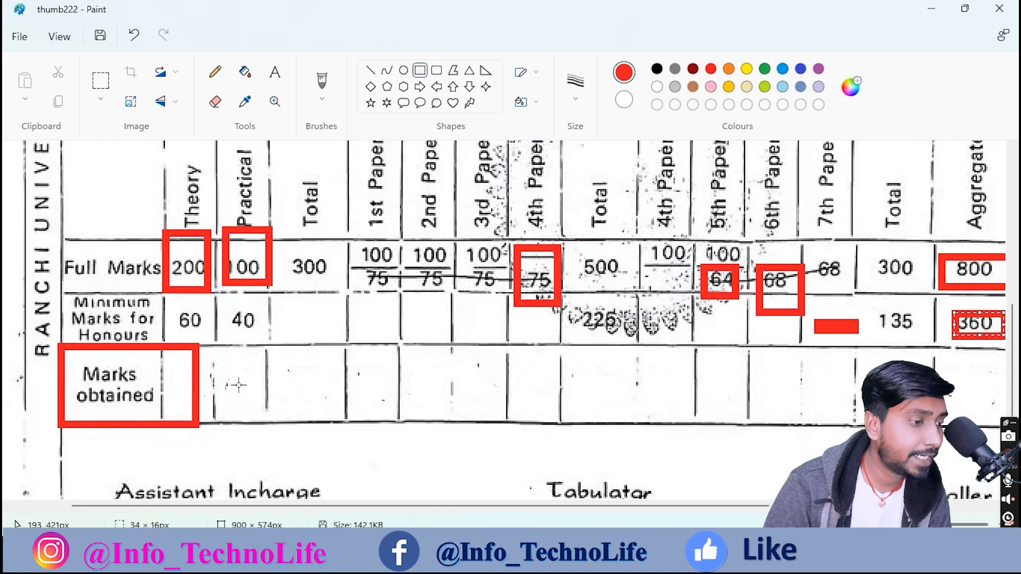
Step: Clear the earlier red boxes and outline the whole Marks obtained row on the scan
key(ctrl+z)
key(ctrl+z)
key(ctrl+z)
key(ctrl+z)
key(ctrl+z)
key(ctrl+z)
key(ctrl+z)
key(ctrl+z)
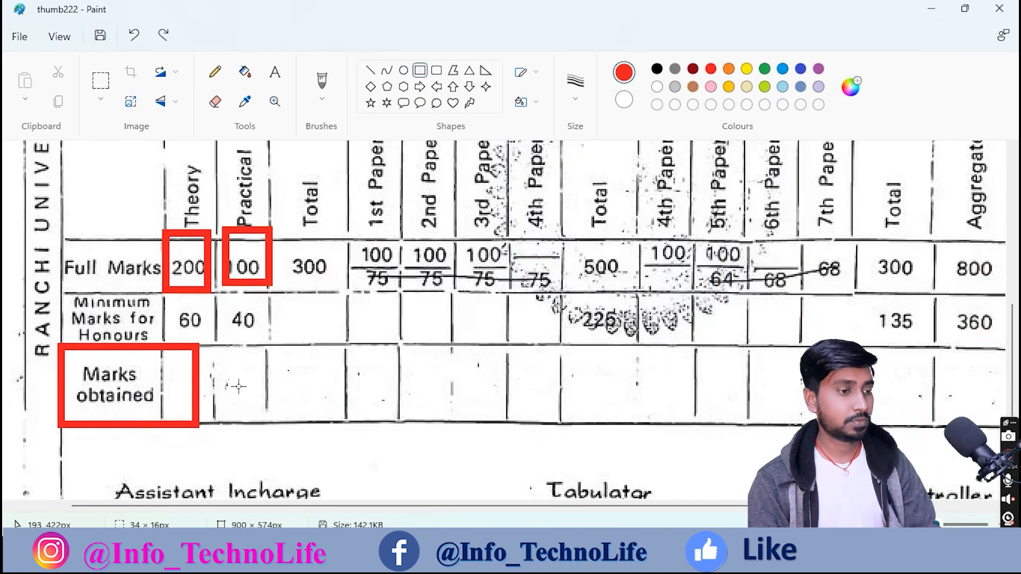
key(ctrl+z)
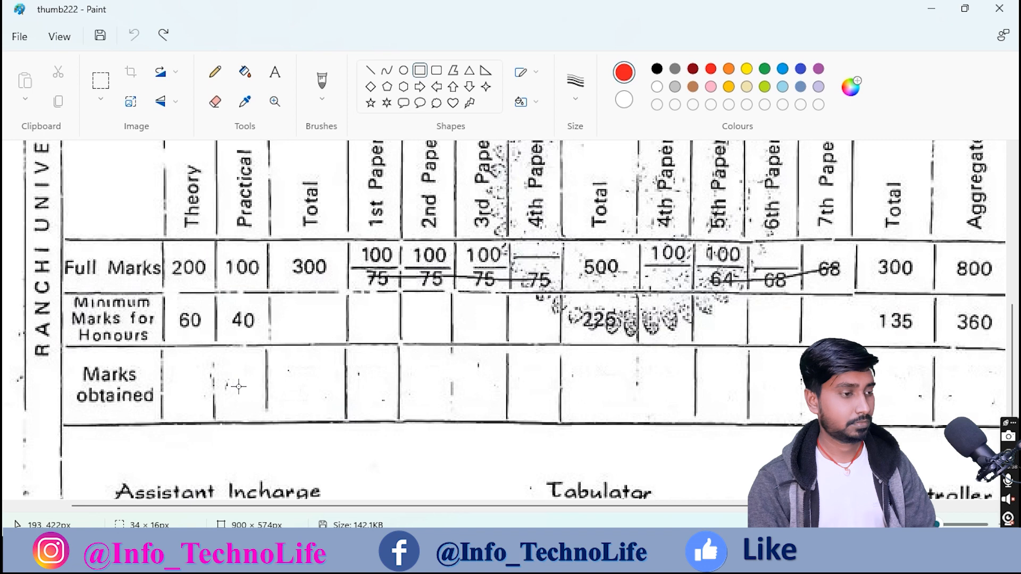
mouse_move(161, 336)
mouse_down()
mouse_move(420, 430)
mouse_move(844, 444)
mouse_move(1006, 434)
mouse_up()
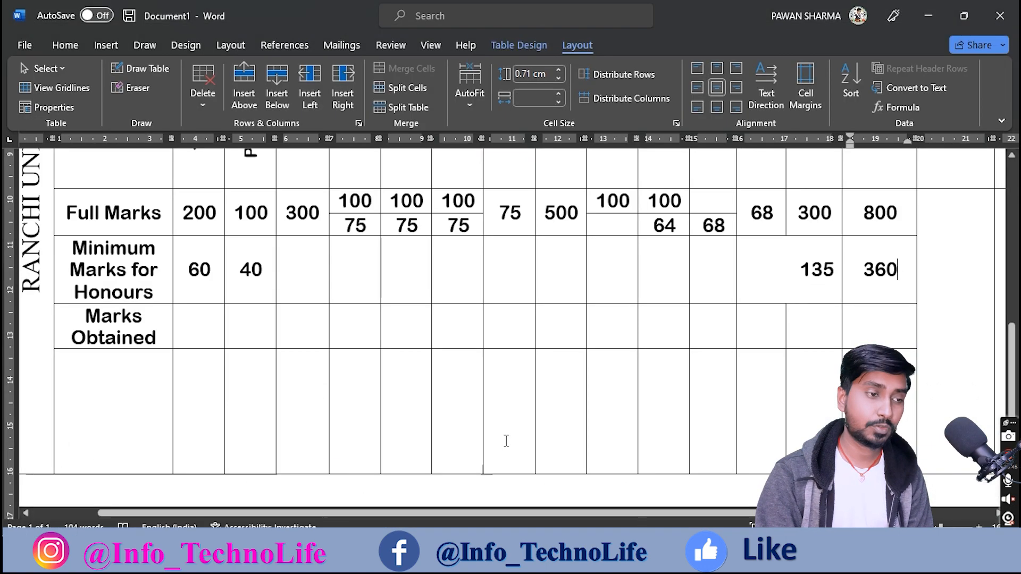
scroll(506, 441, up, 10)
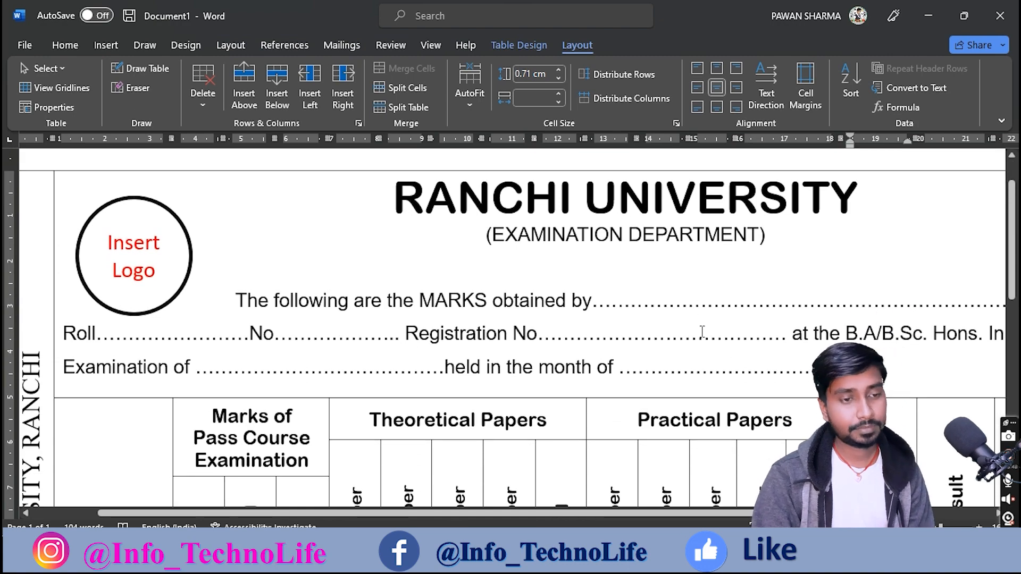
Step: Replace the dots after 'obtained by' with the student's full name in capitals
ctrl+scroll(702, 331, down, 3)
scroll(702, 332, down, 10)
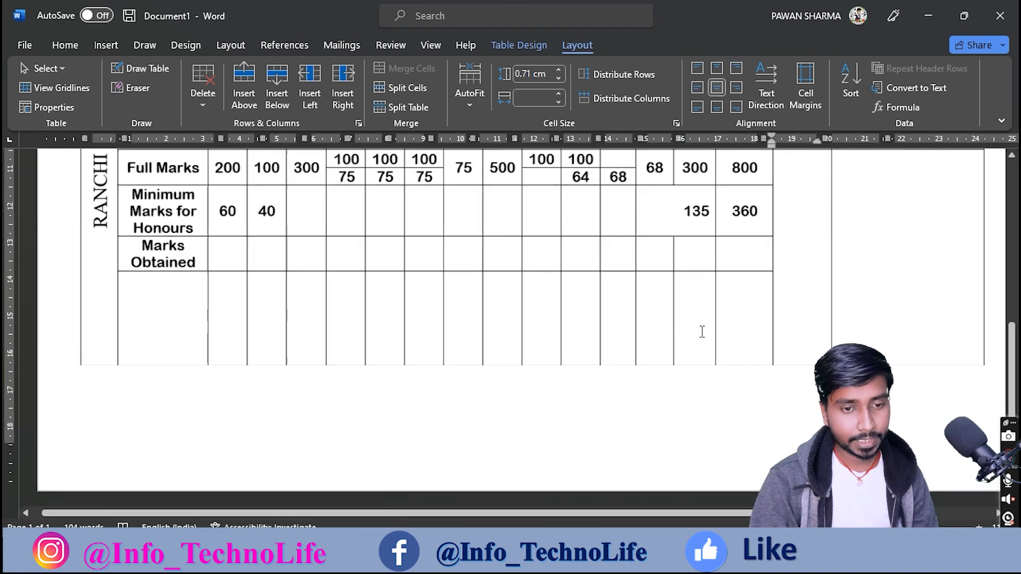
scroll(585, 276, up, 8)
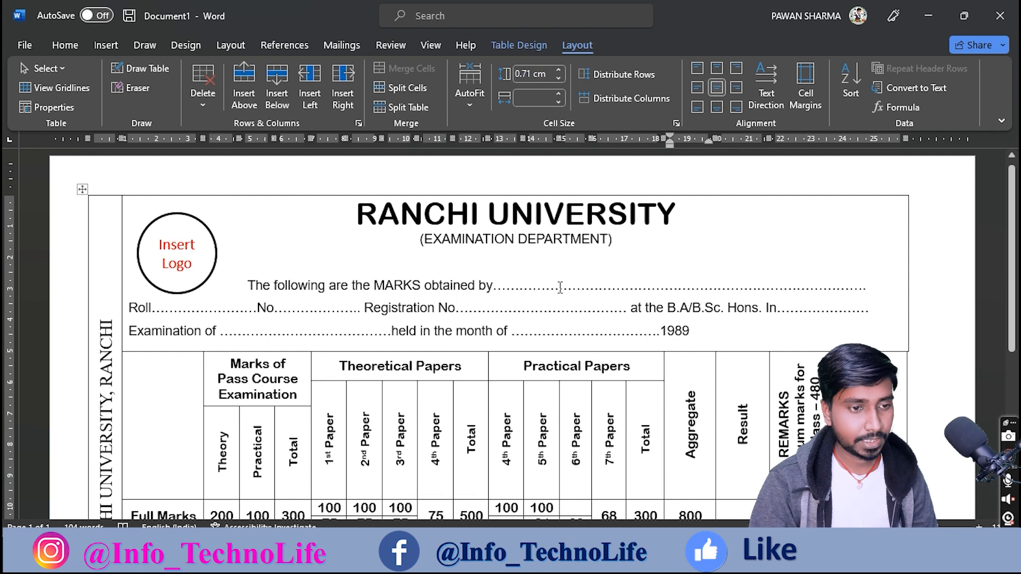
drag(552, 288, 738, 286)
key(Delete)
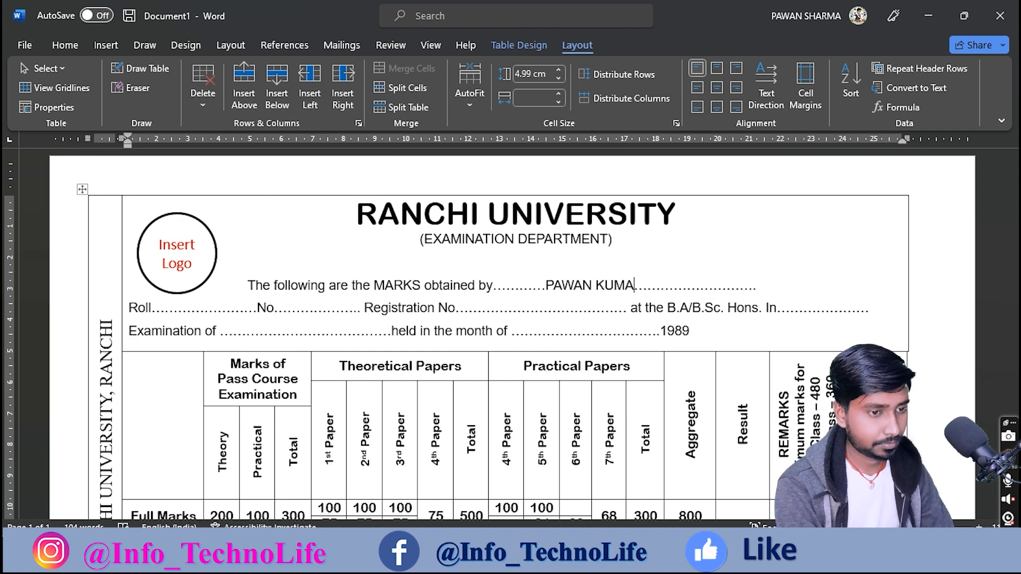
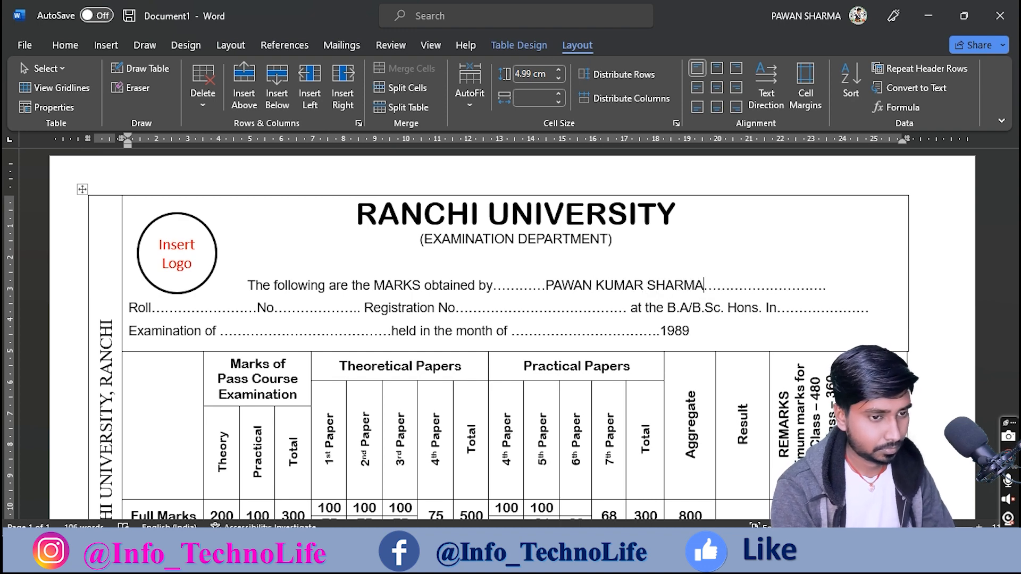
text(...........)
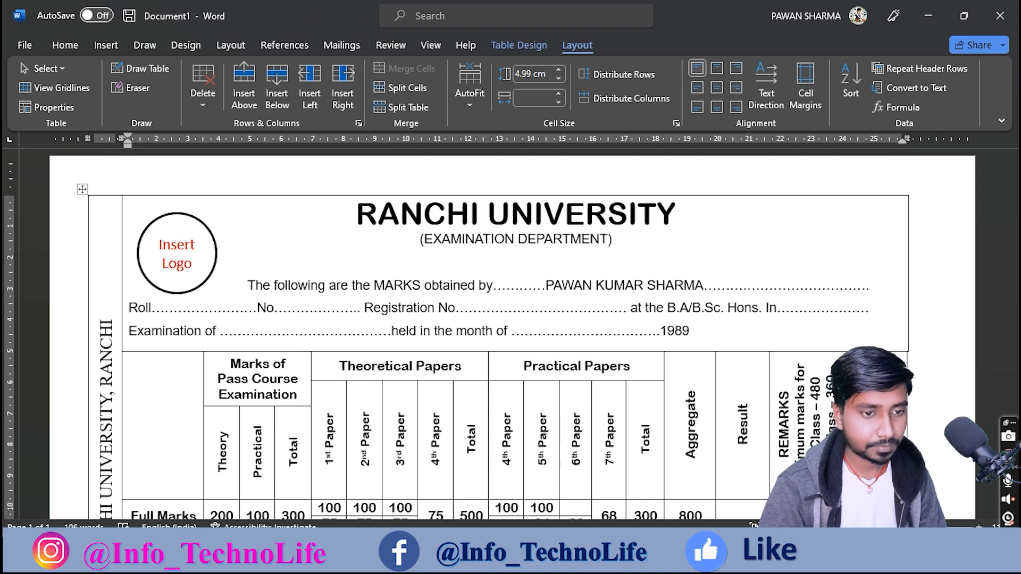
Step: Bold the student's name and enter the roll number on the Roll line
drag(707, 286, 564, 290)
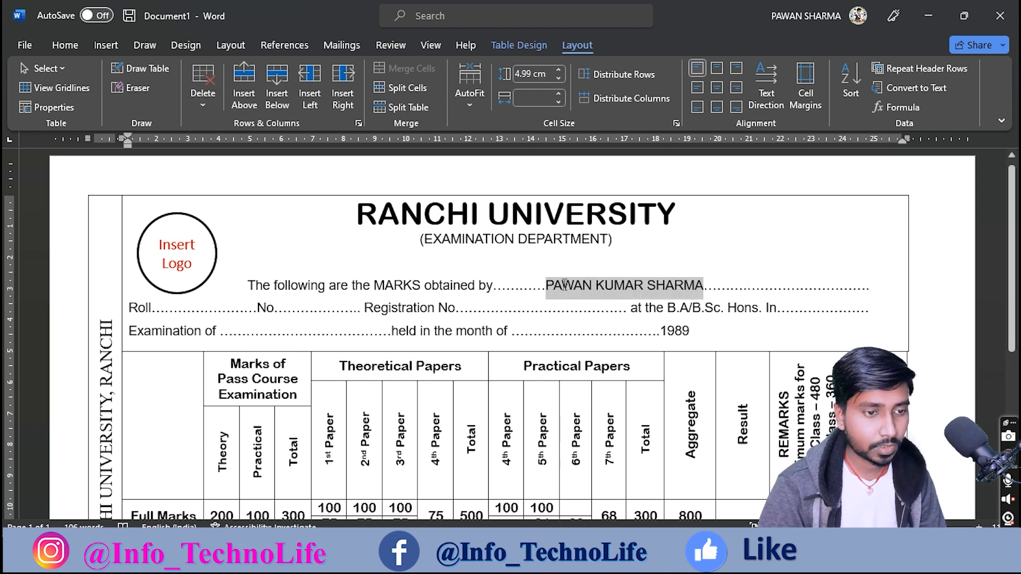
key(ctrl+b)
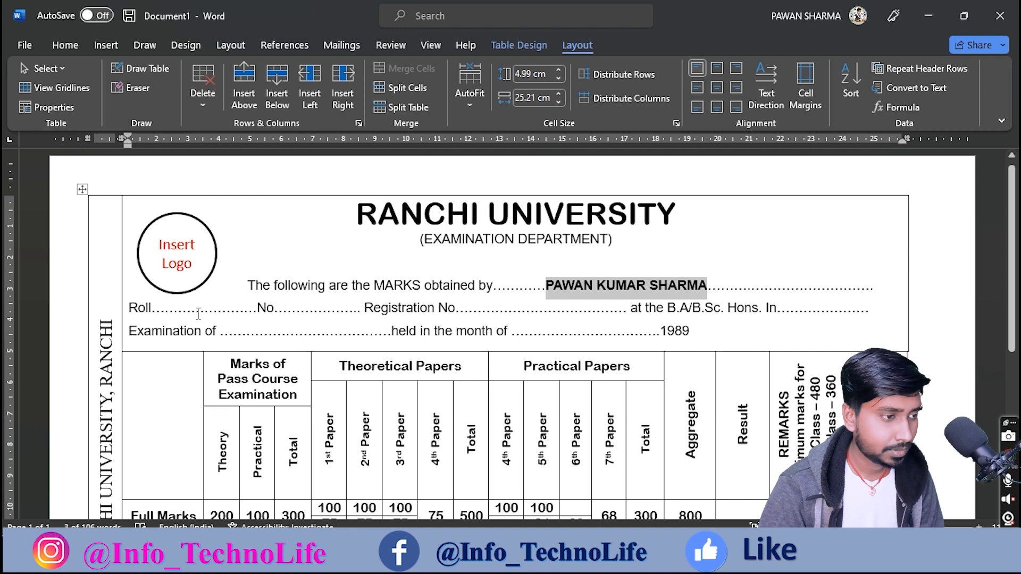
click(178, 309)
key(Delete)
key(Delete)
key(Delete)
key(Delete)
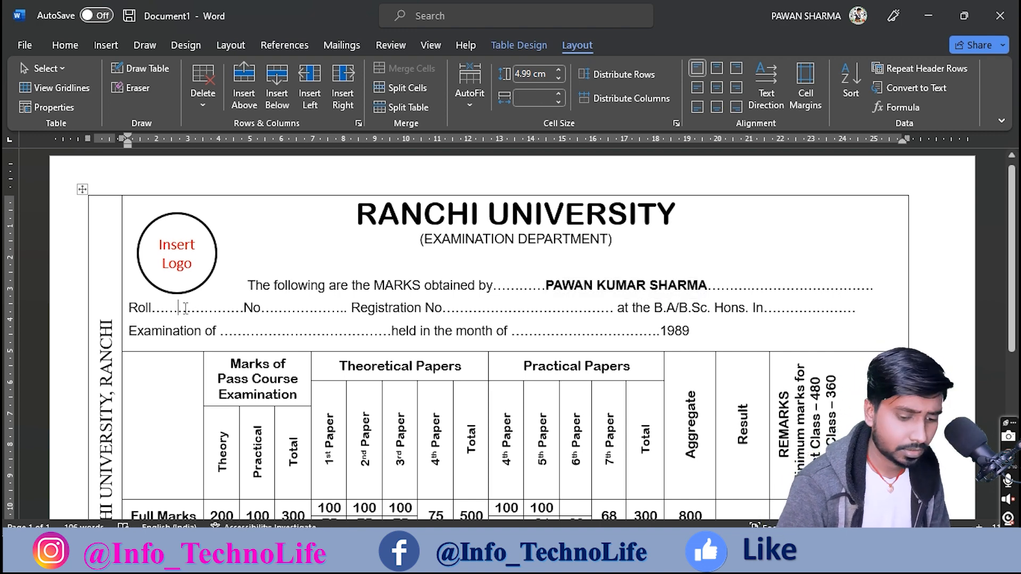
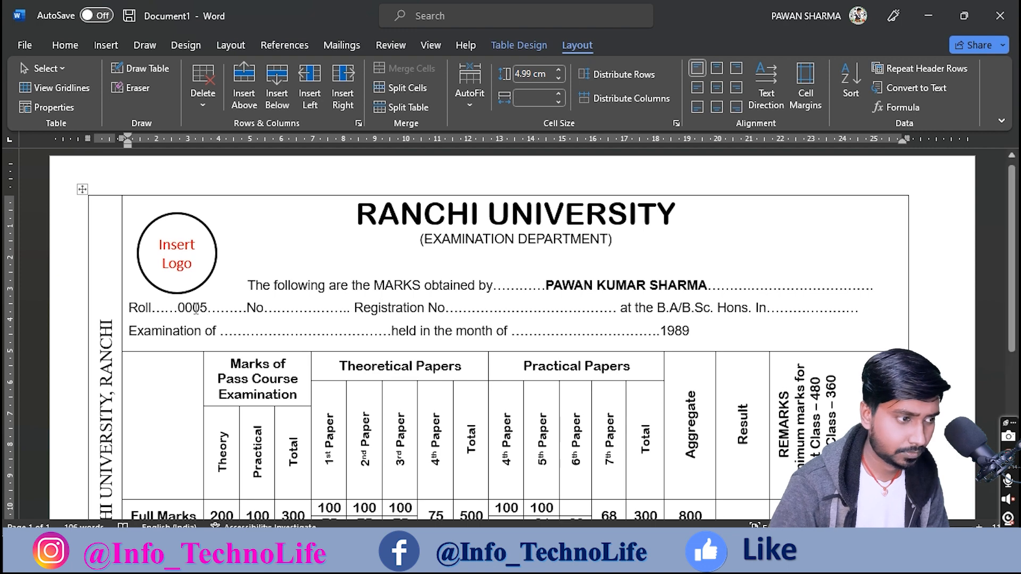
Step: Fill the No. and Registration No. blanks with the student's numbers
drag(292, 312, 296, 315)
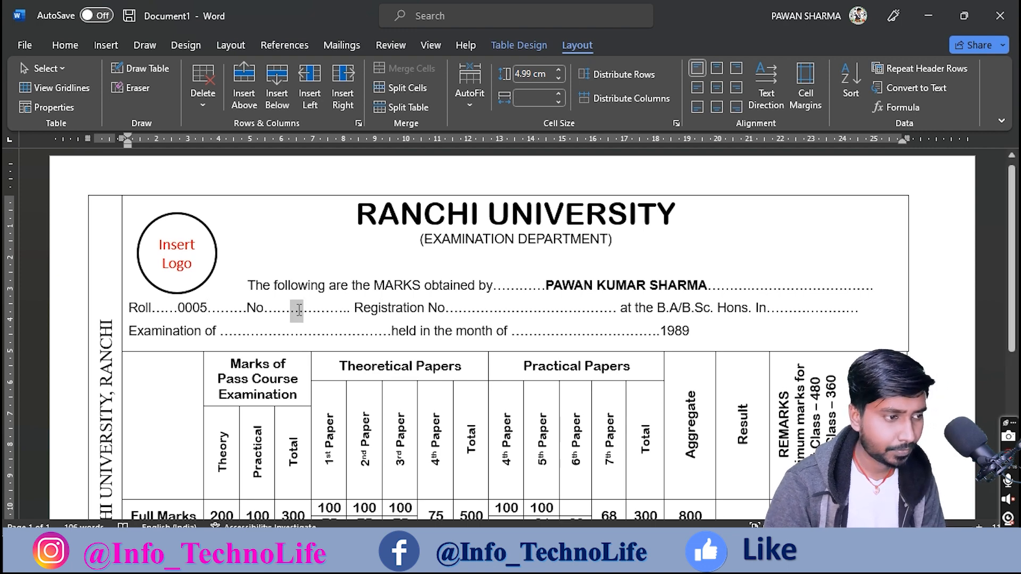
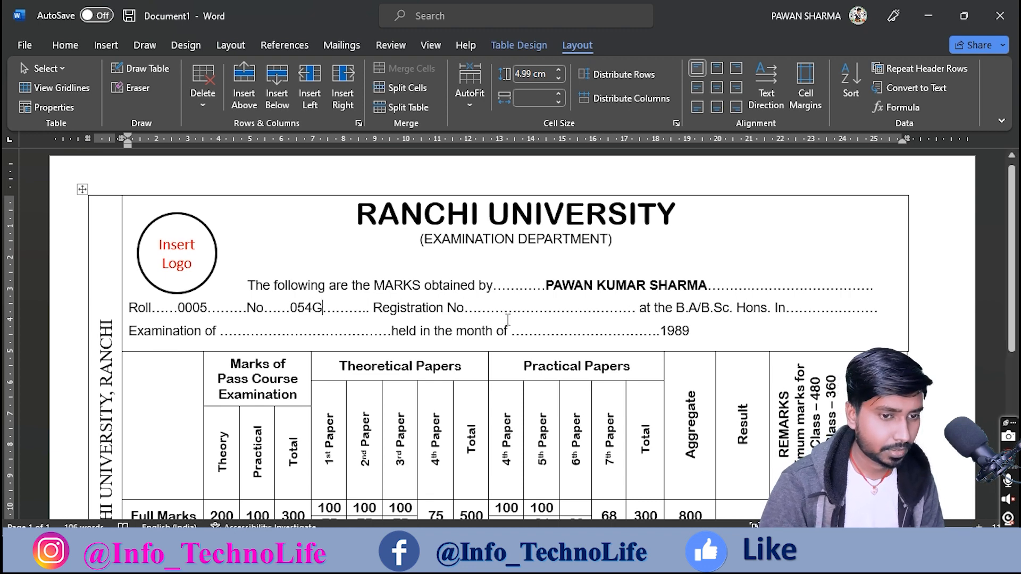
drag(522, 308, 543, 307)
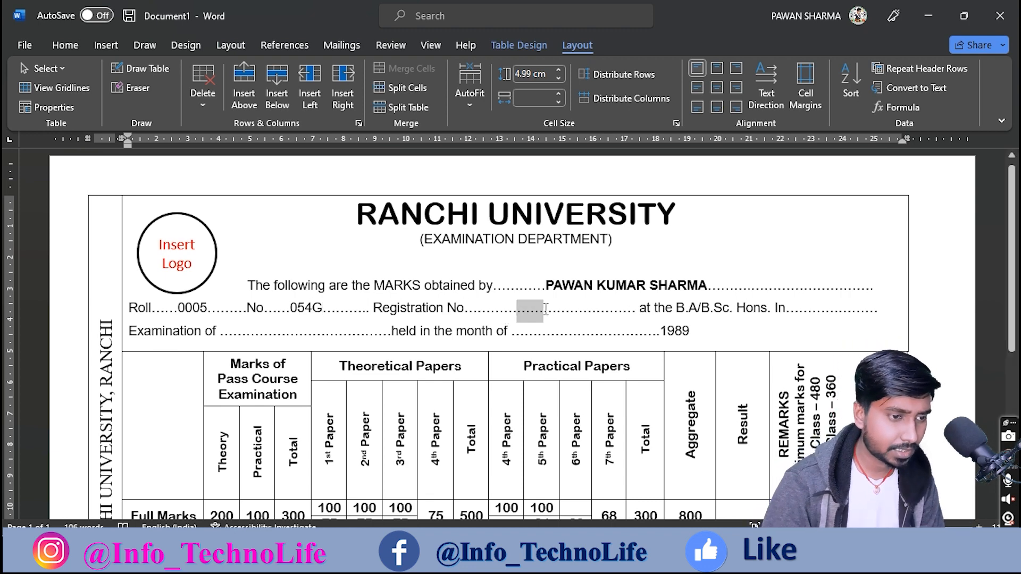
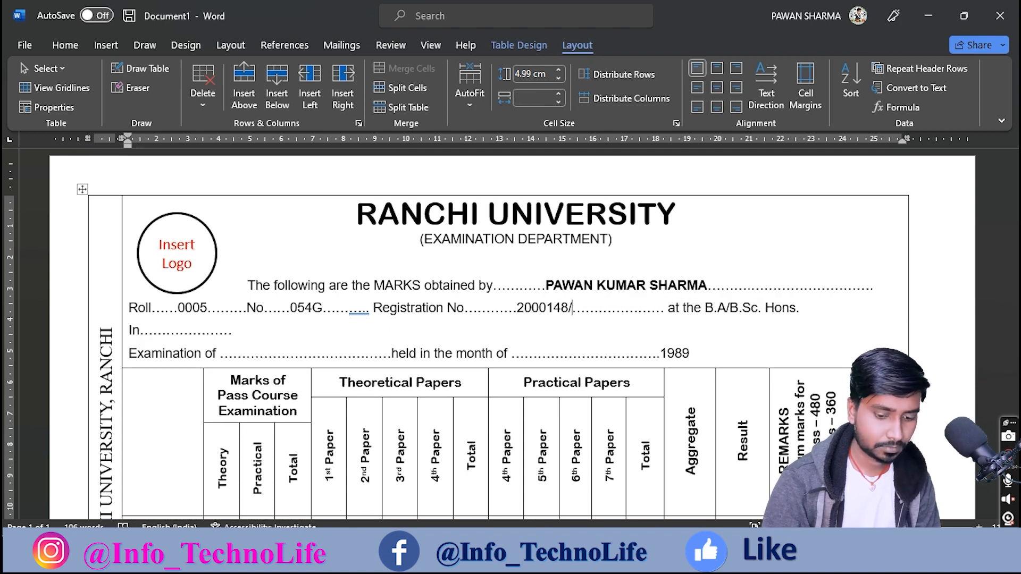
key(Delete)
key(Delete)
key(Delete)
key(Delete)
key(Delete)
key(Delete)
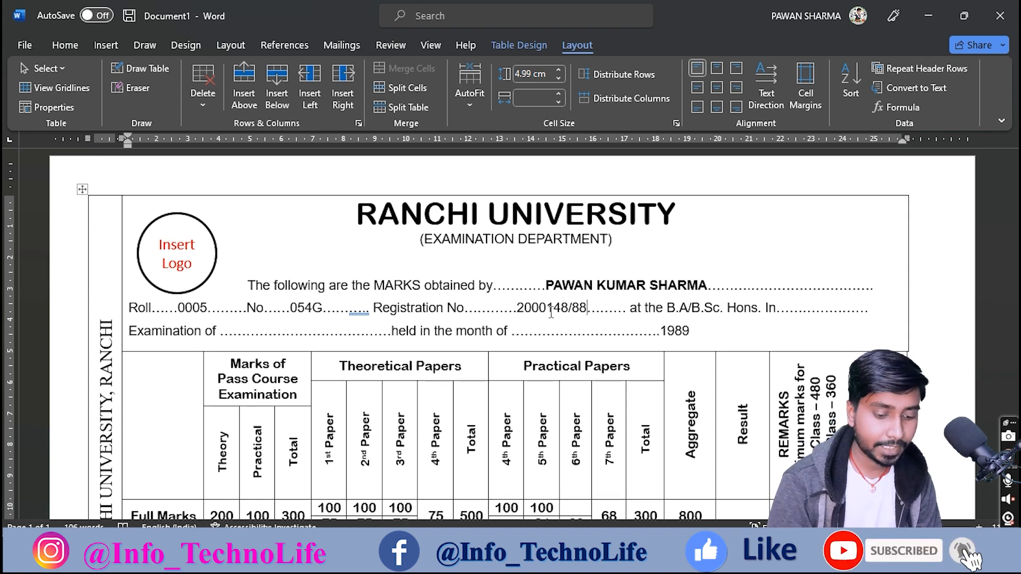
text(.)
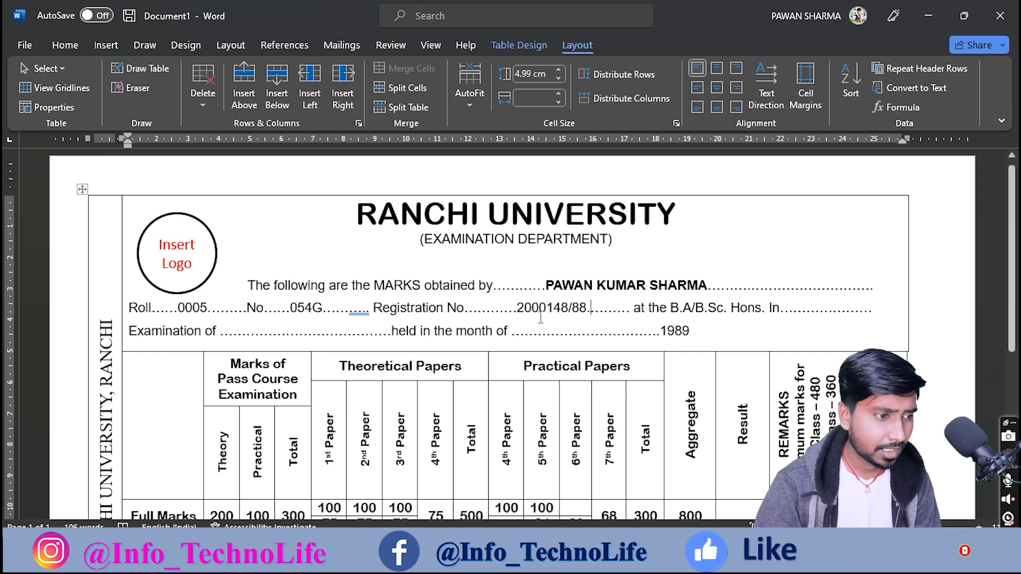
Step: Make the roll number, No. entry and registration number bold
drag(179, 312, 208, 319)
key(ctrl+b)
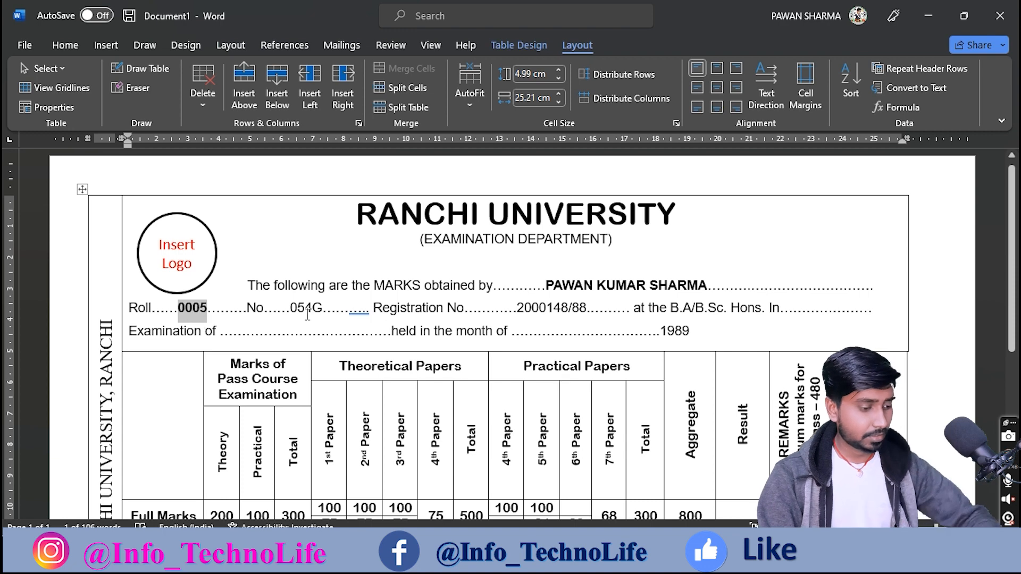
drag(291, 313, 322, 314)
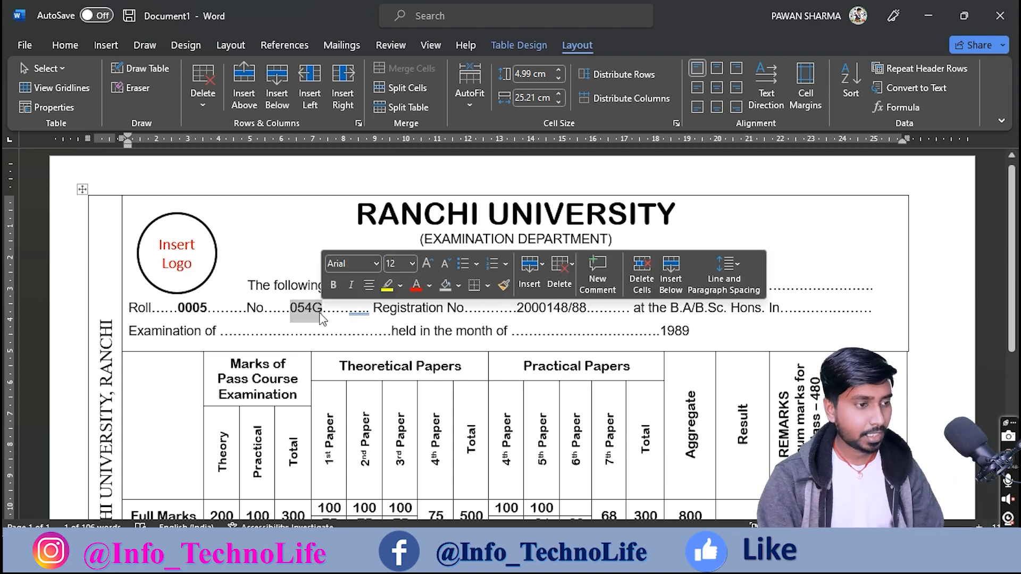
key(ctrl+b)
drag(525, 308, 586, 311)
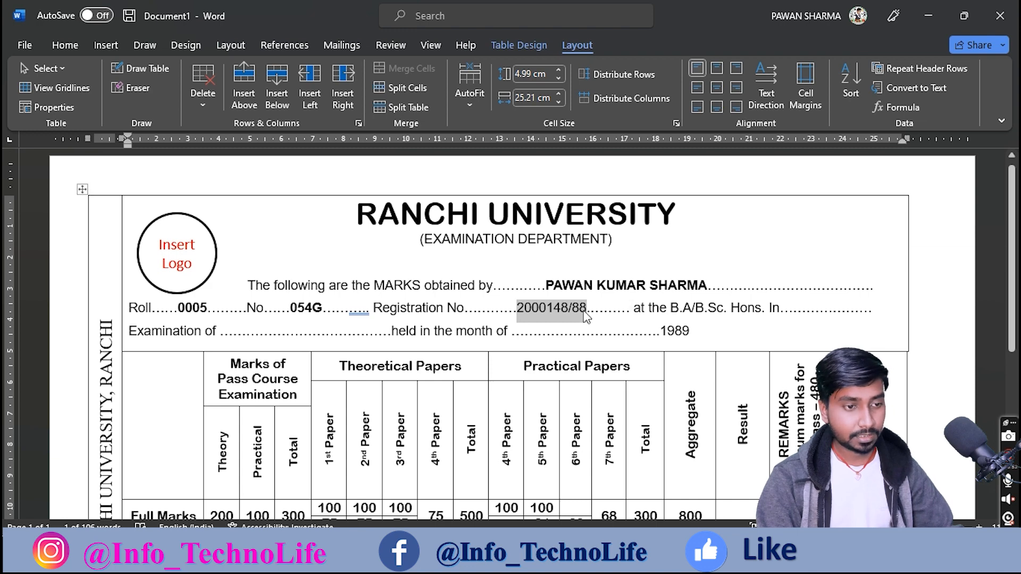
key(ctrl+b)
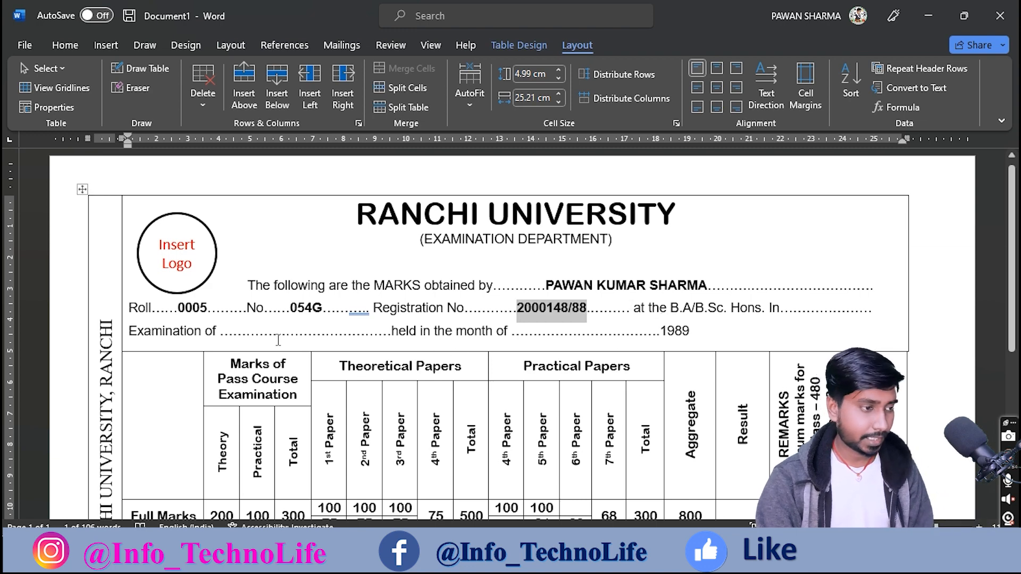
Step: Replace the dots after 'Examination of' with the year 1988
drag(276, 334, 284, 335)
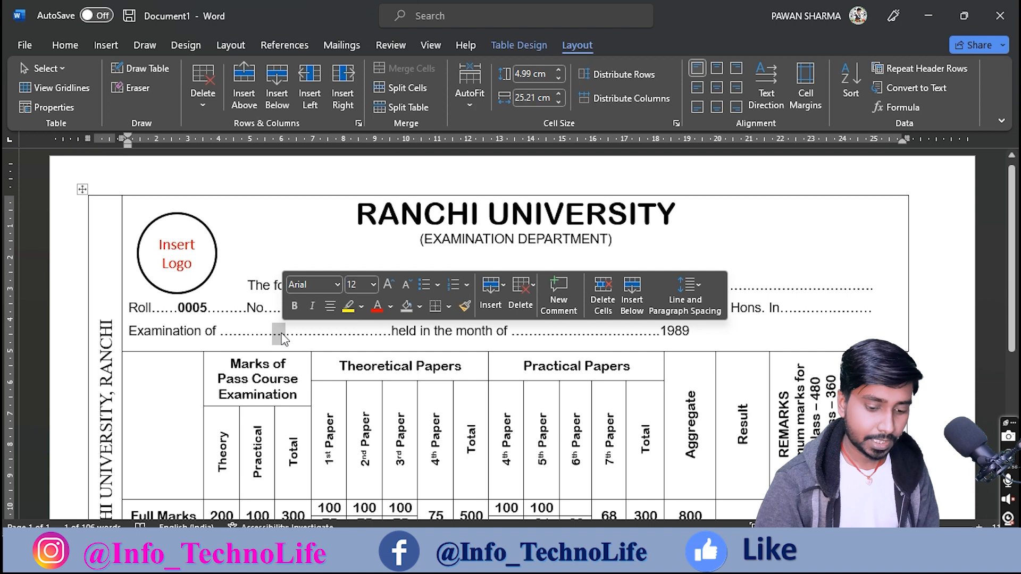
text(18)
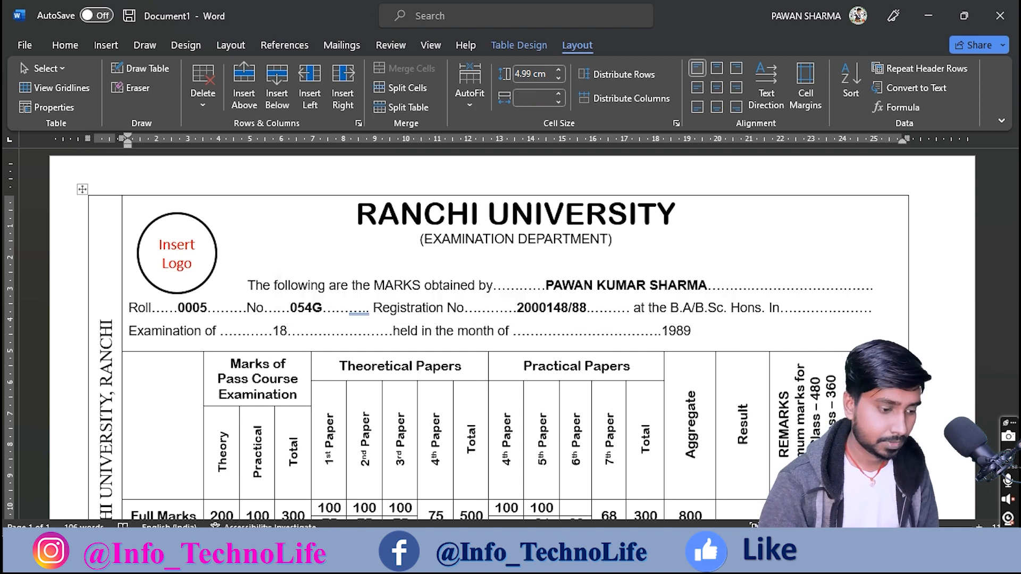
key(BackSpace)
text(988)
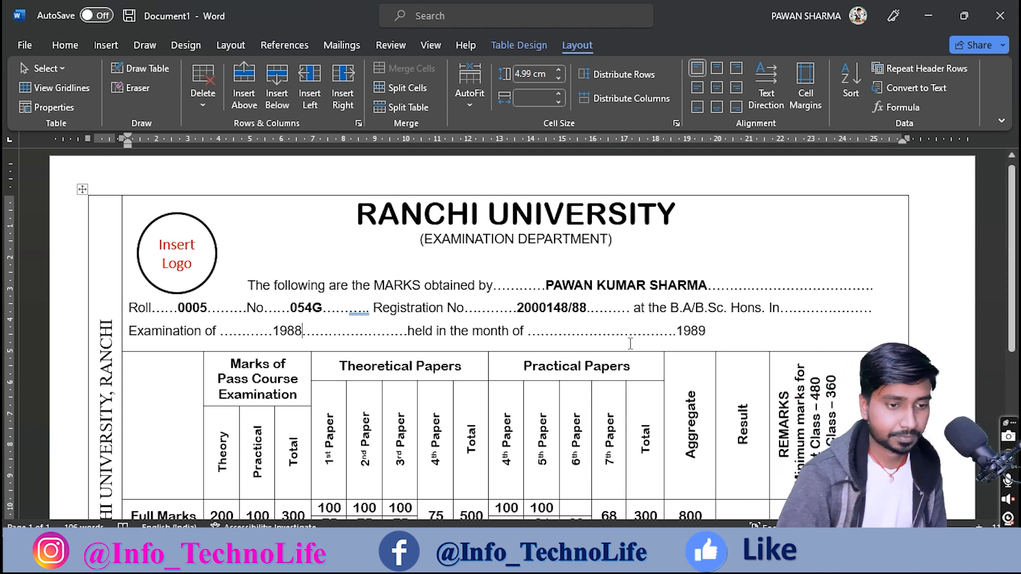
Step: Fill the blank after 'held in the month of' with March
drag(591, 331, 601, 338)
text(nOV)
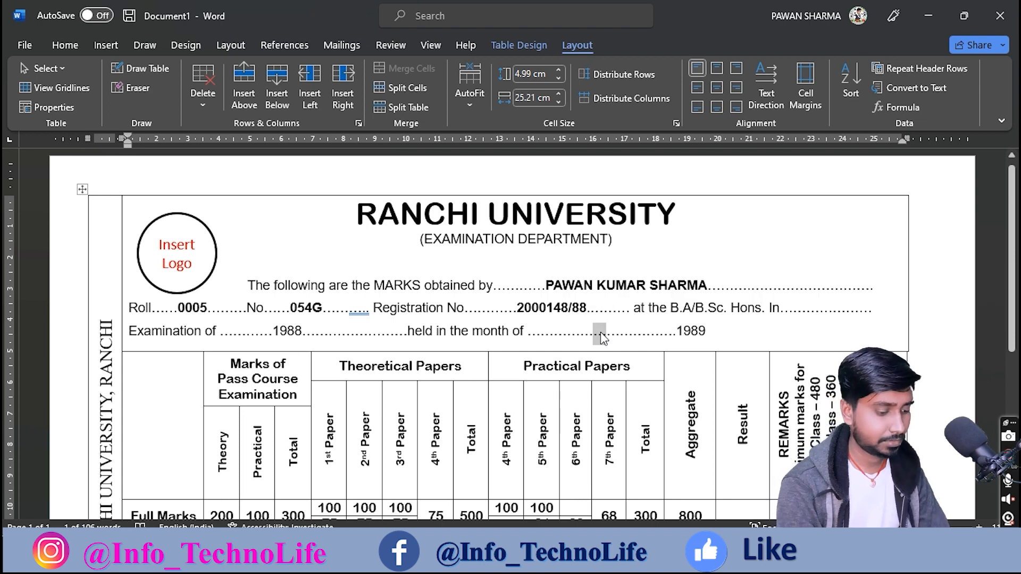
key(BackSpace)
key(BackSpace)
key(BackSpace)
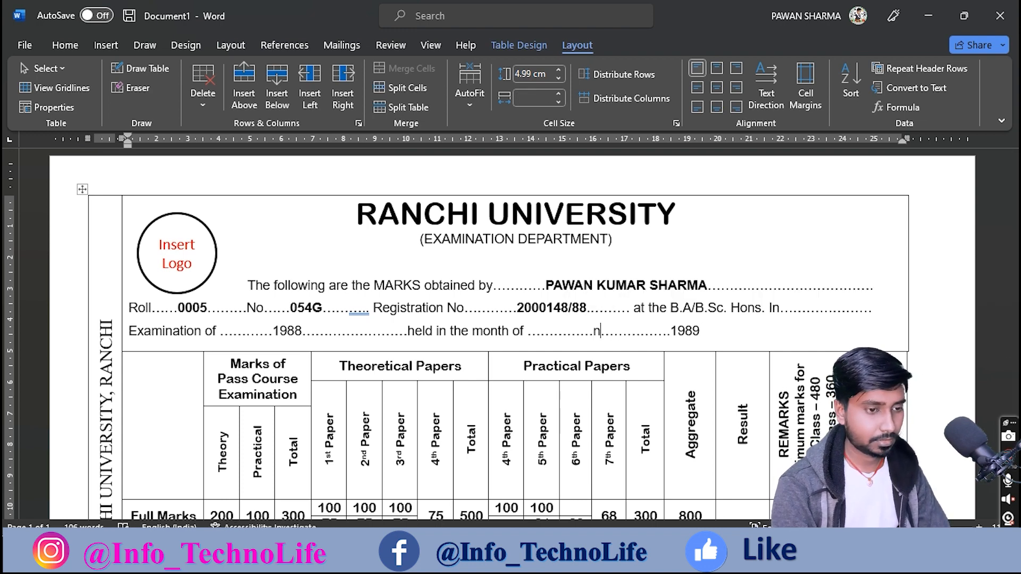
text(No)
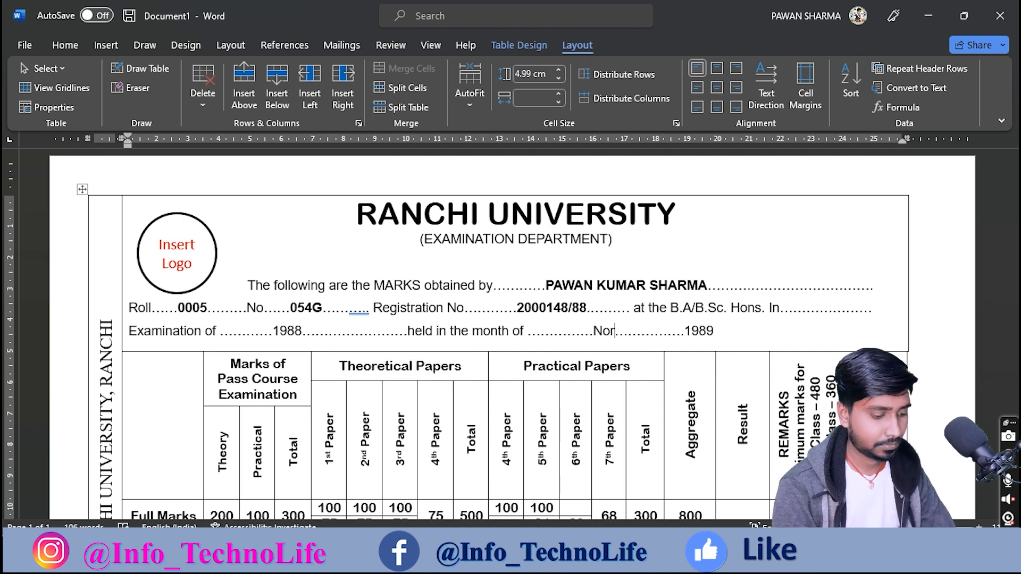
text(e)
key(BackSpace)
text(vem)
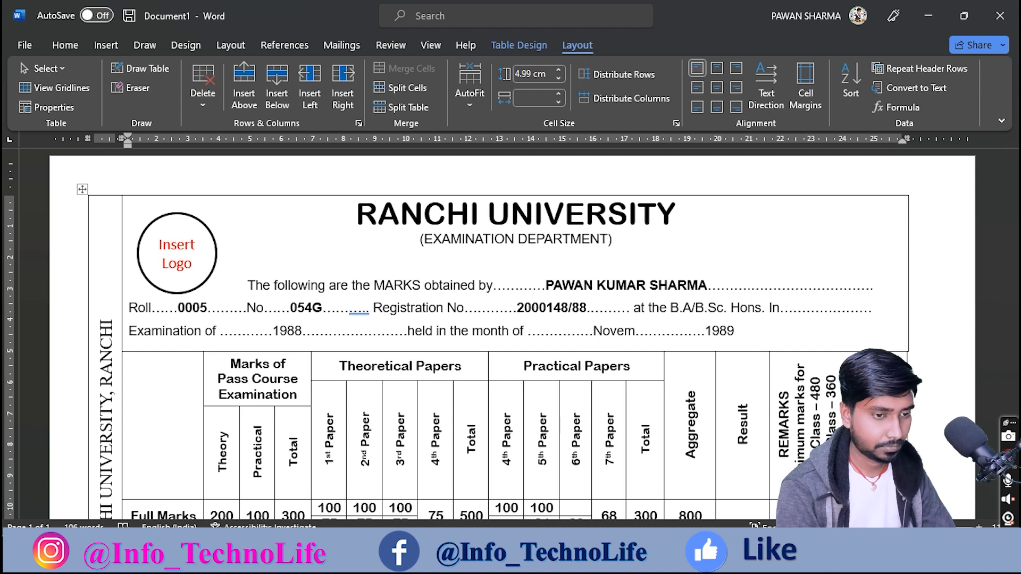
key(BackSpace)
key(BackSpace)
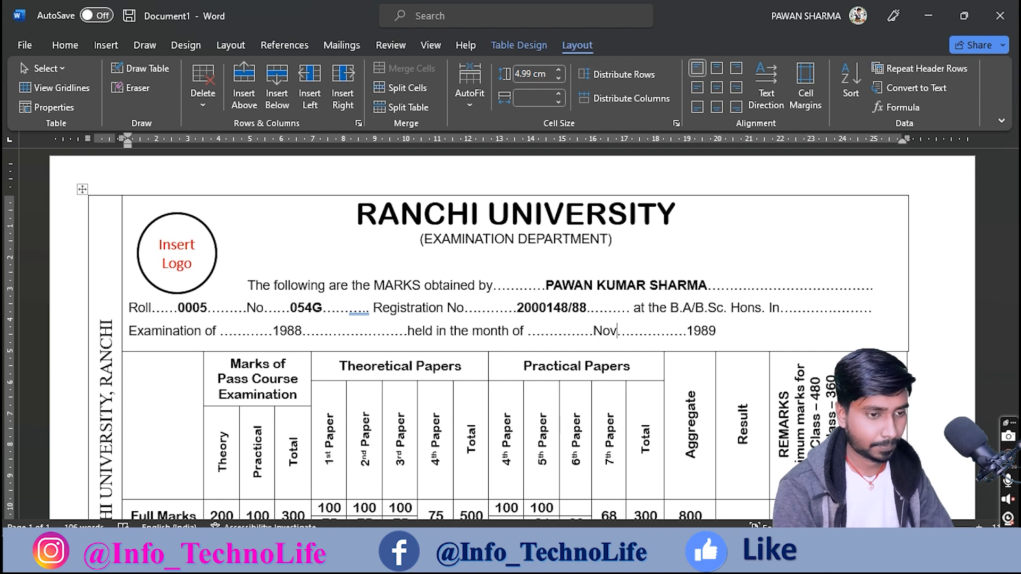
key(BackSpace)
key(BackSpace)
key(BackSpace)
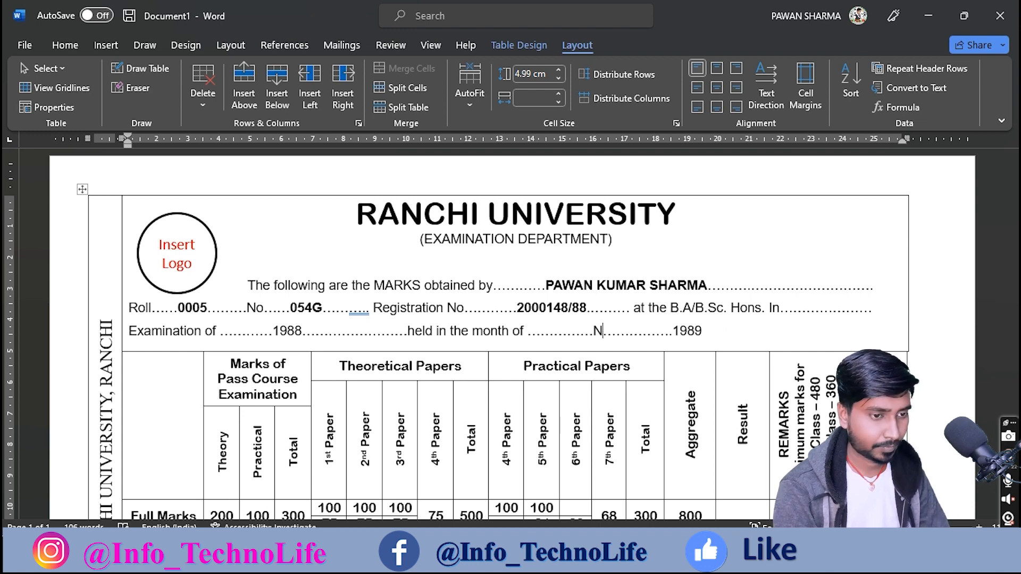
text(Mar)
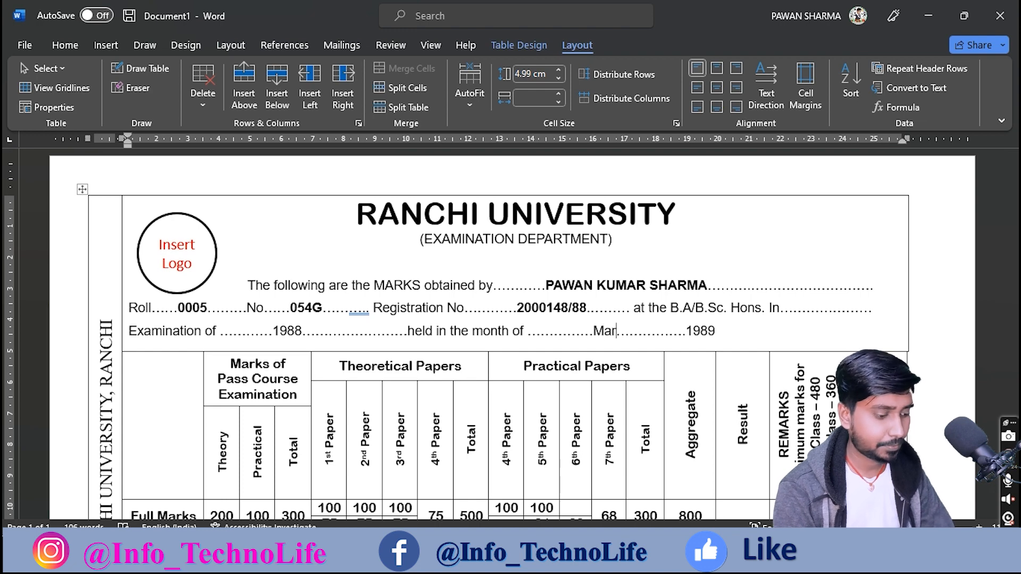